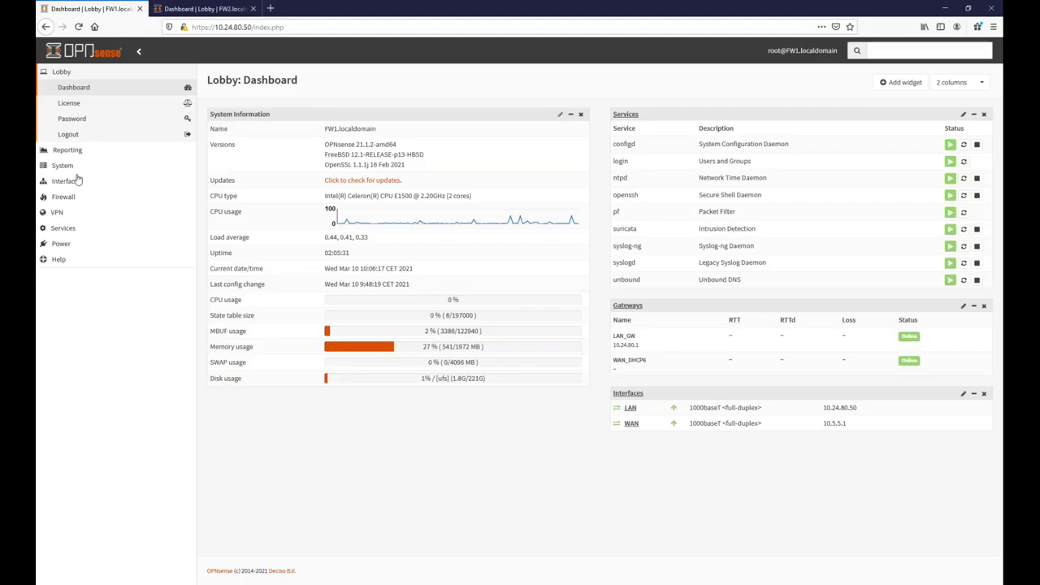
View the Web GUI log under System > Log Files, then return to the FragenKatalogTK document.
click(63, 166)
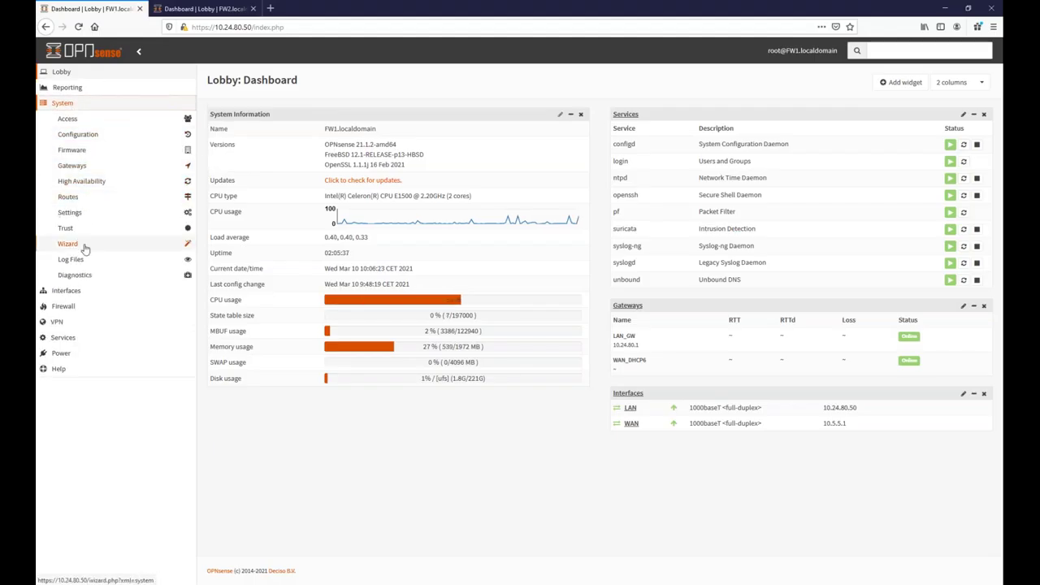
click(71, 261)
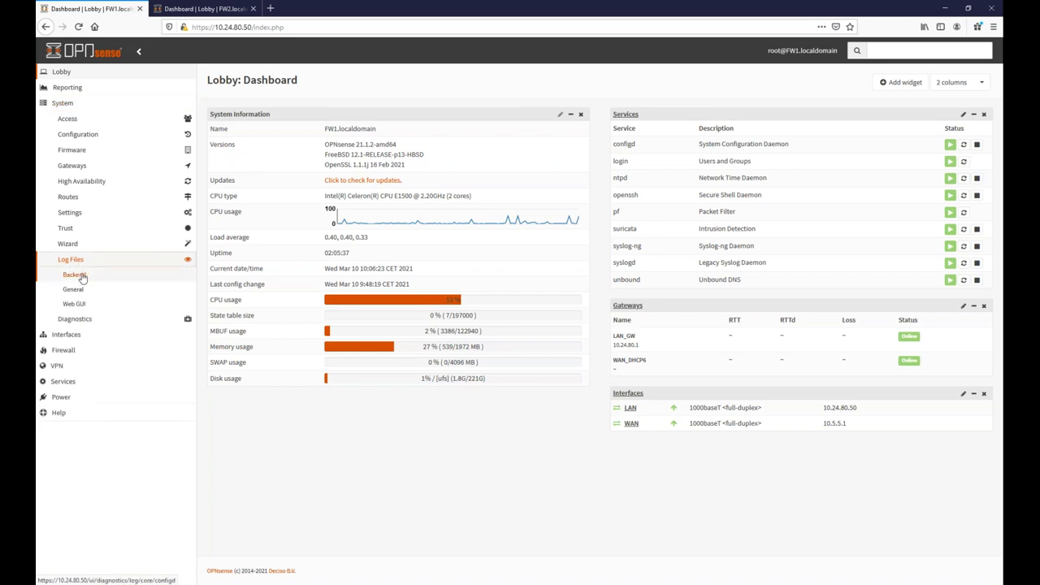
click(72, 291)
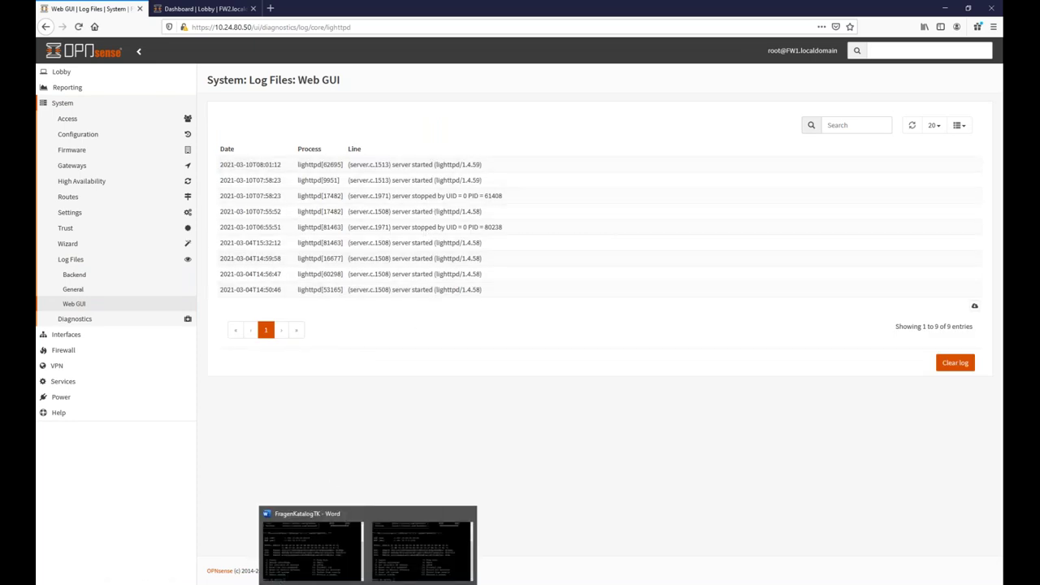
click(335, 580)
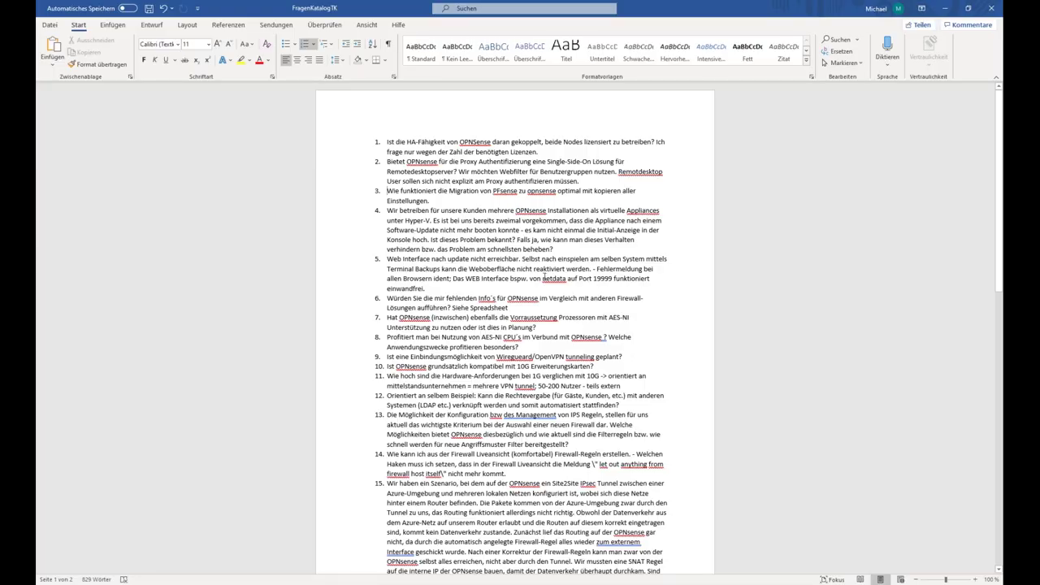
drag(543, 278, 565, 275)
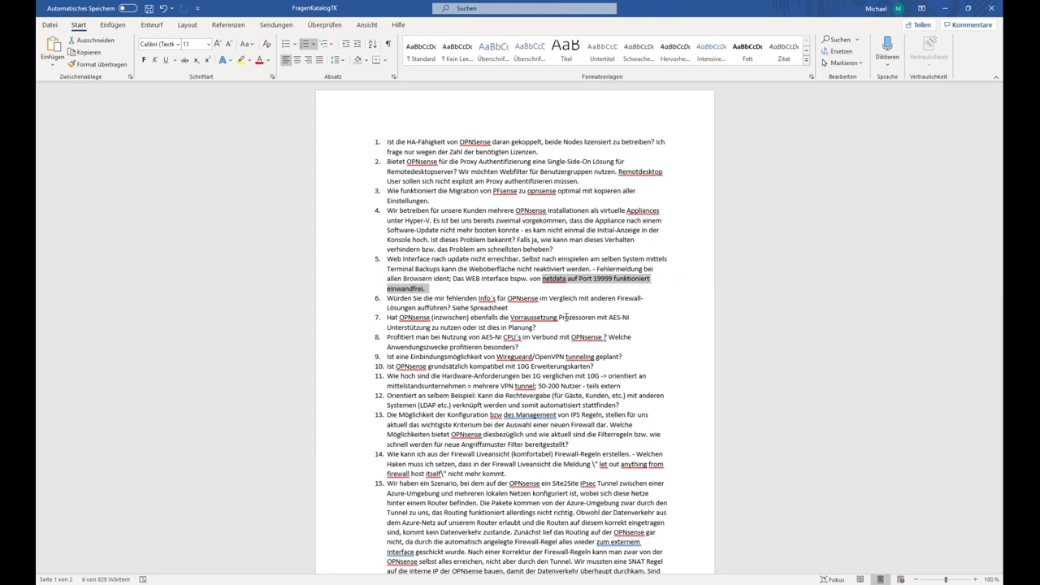
click(554, 279)
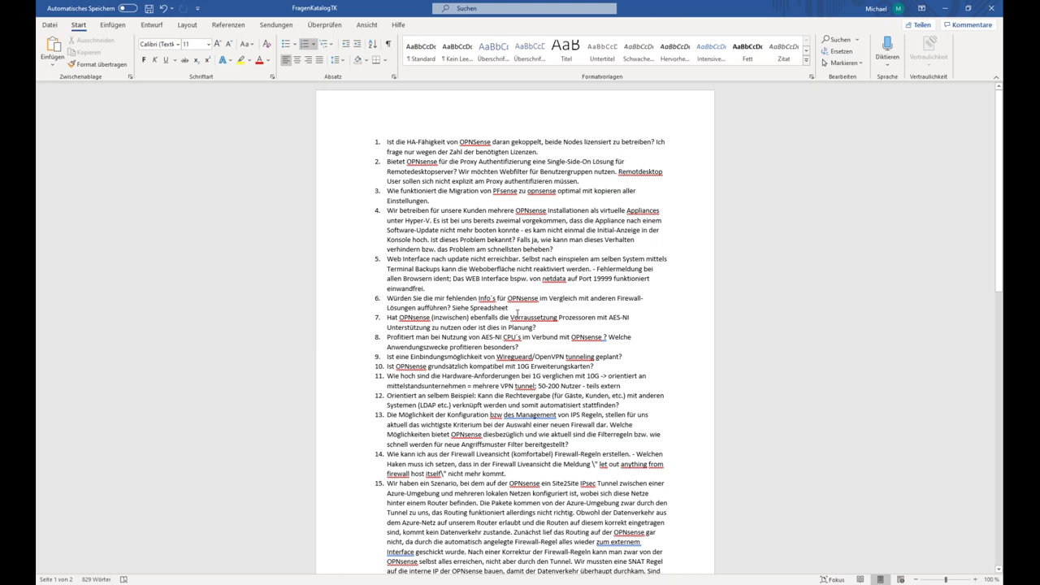
Select 'Unterstützung zu nutzen oder ist dies in Planung' in question 7.
drag(415, 329, 530, 328)
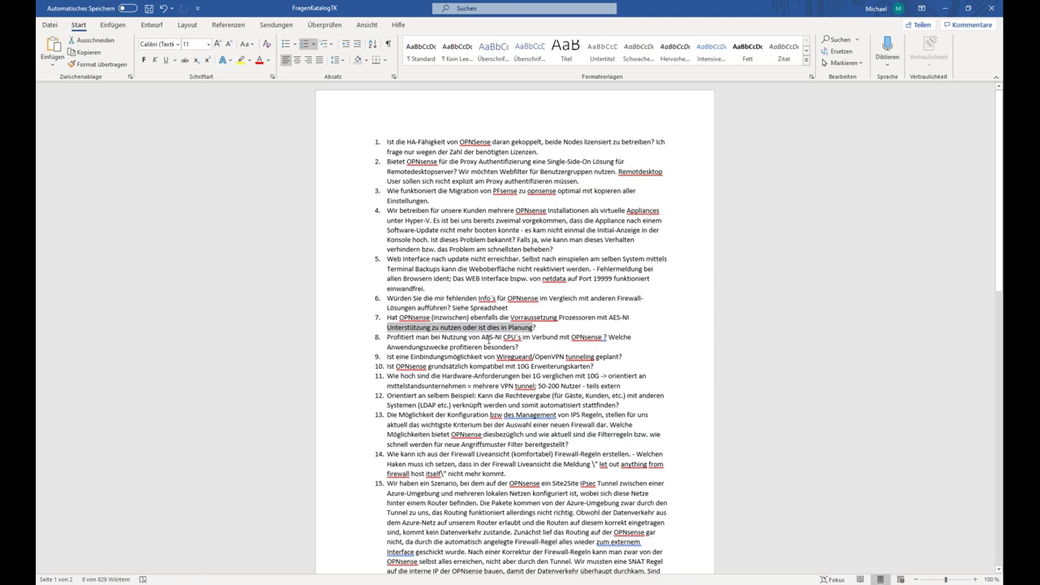
click(488, 338)
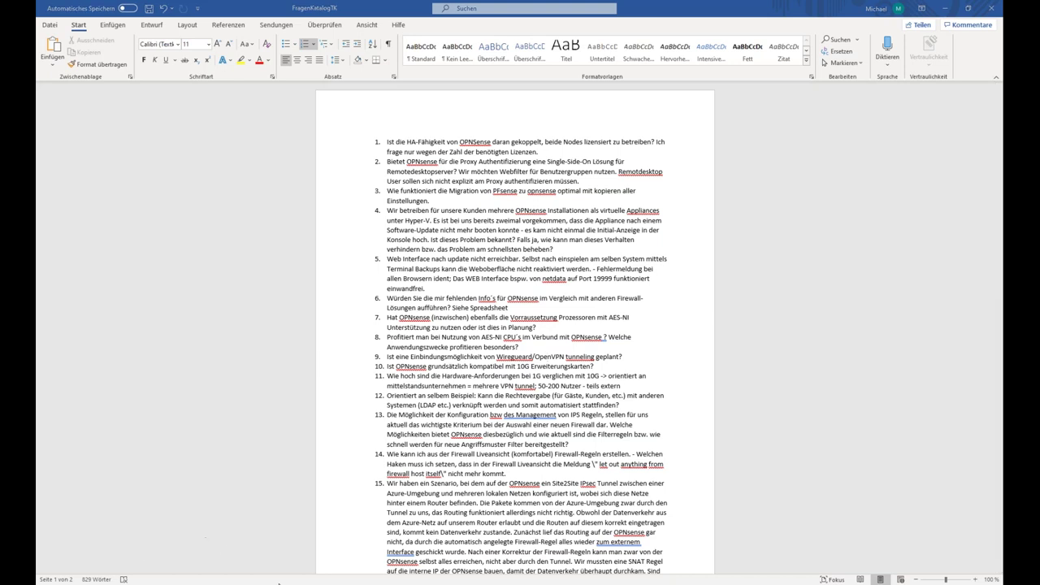
click(213, 582)
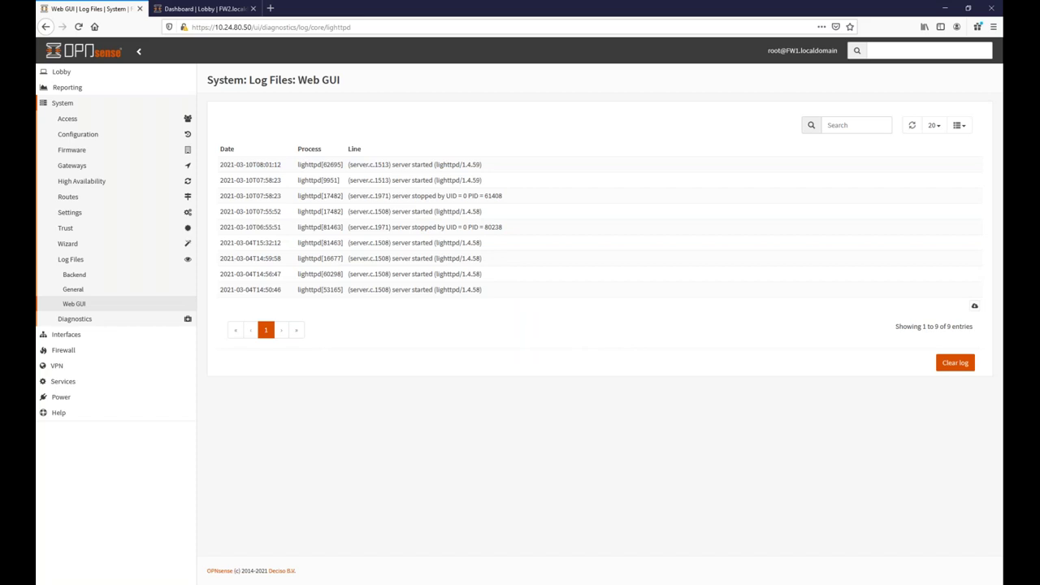
Show the Intrusion Detection Download tab and browse rulesets like abuse.ch and ET open.
click(59, 382)
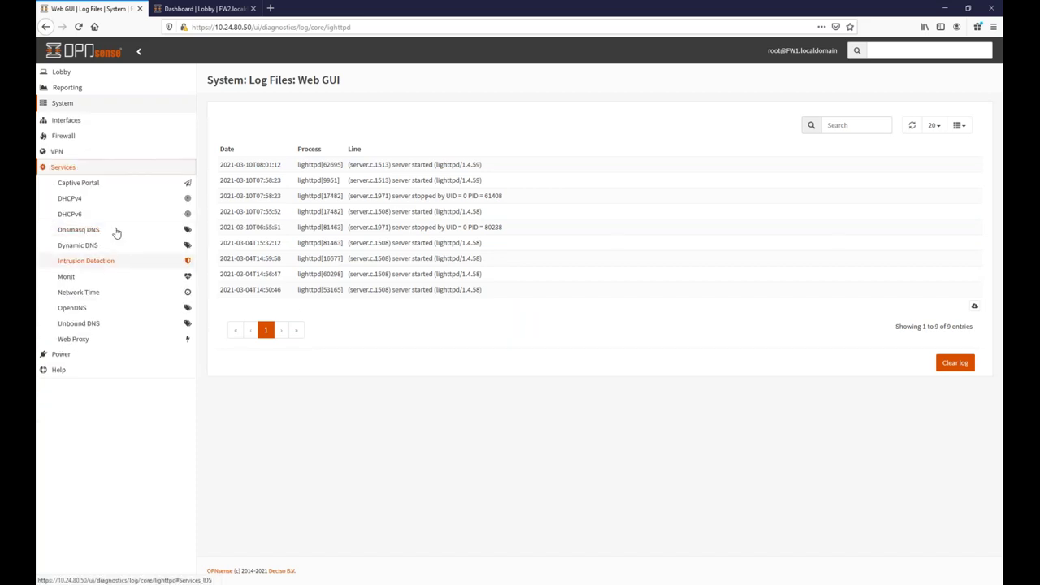
click(83, 261)
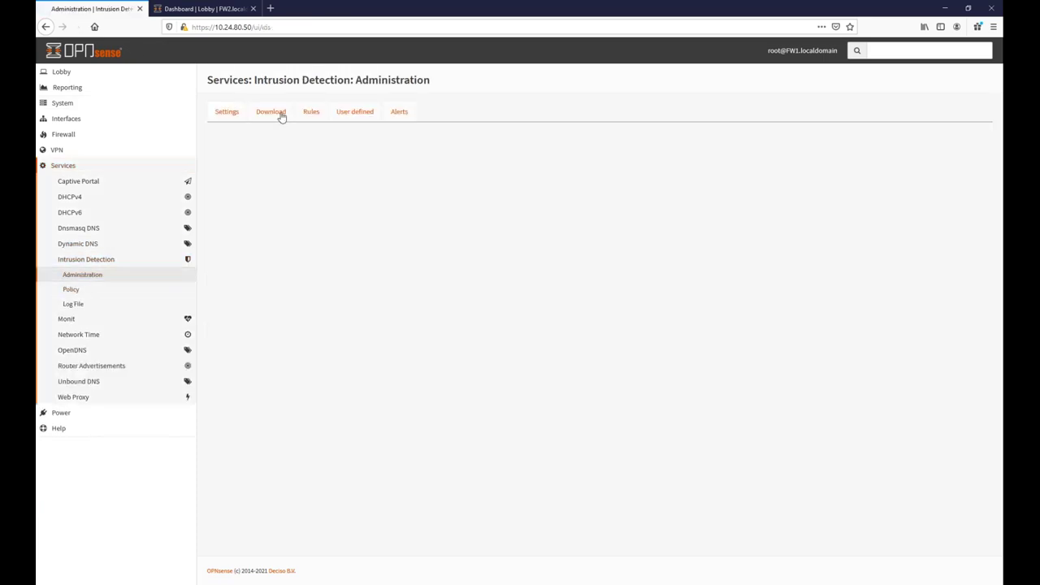
click(271, 114)
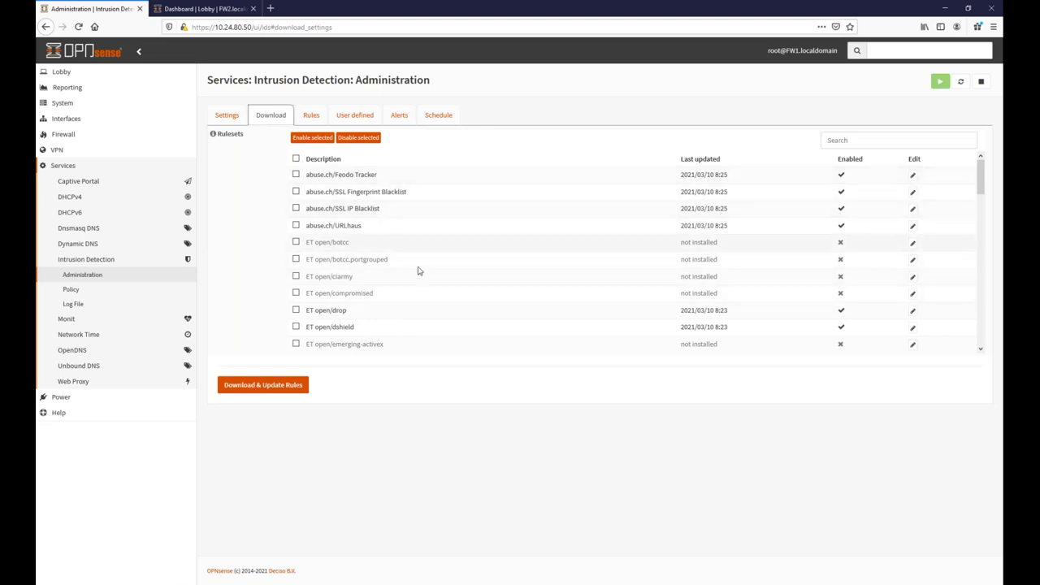
scroll(445, 290, down, 4)
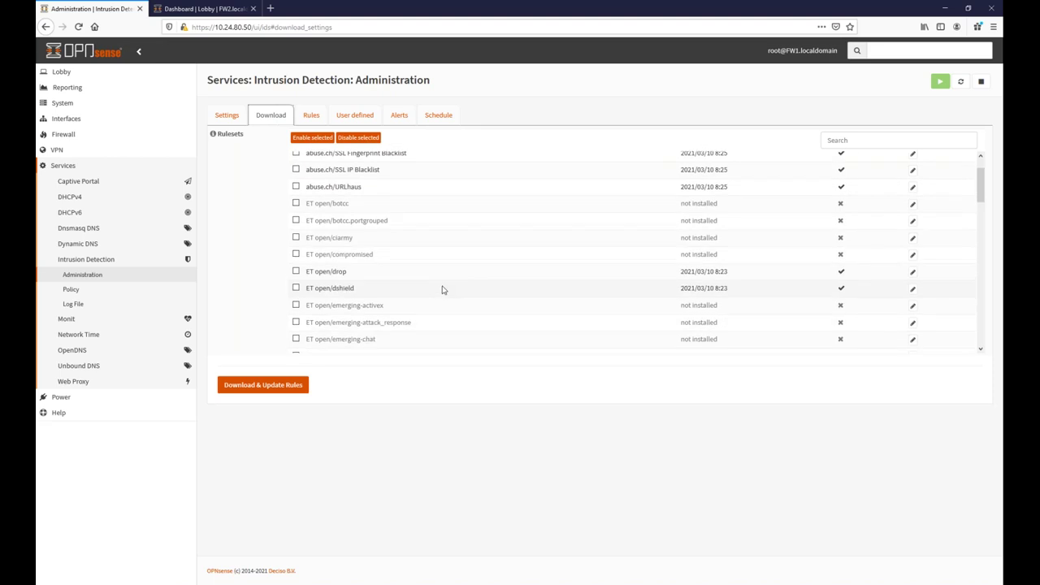
scroll(439, 291, down, 1)
scroll(431, 280, up, 5)
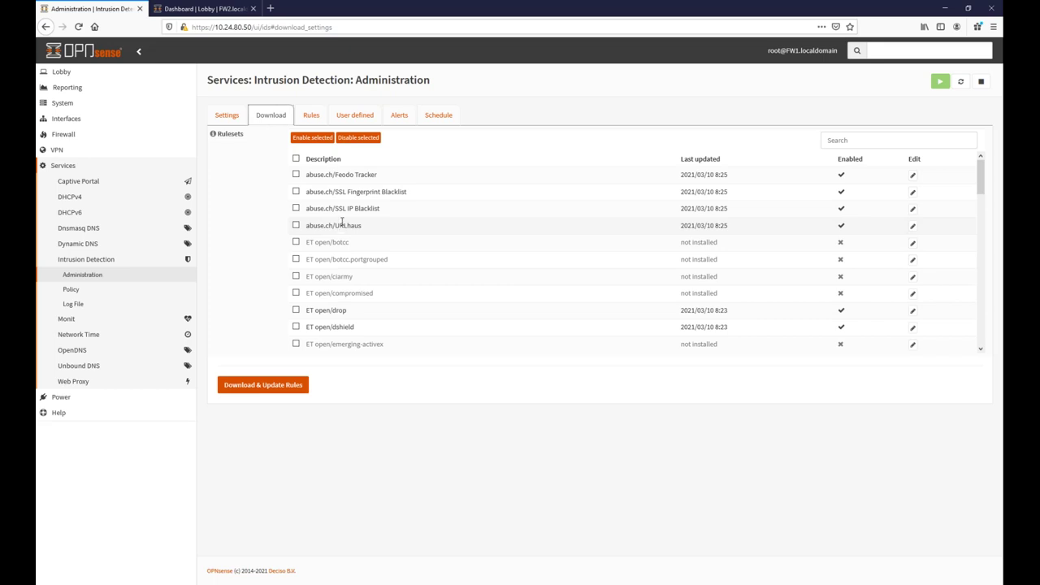
Show the intrusion detection Rules tab with 10 rows per page.
click(315, 118)
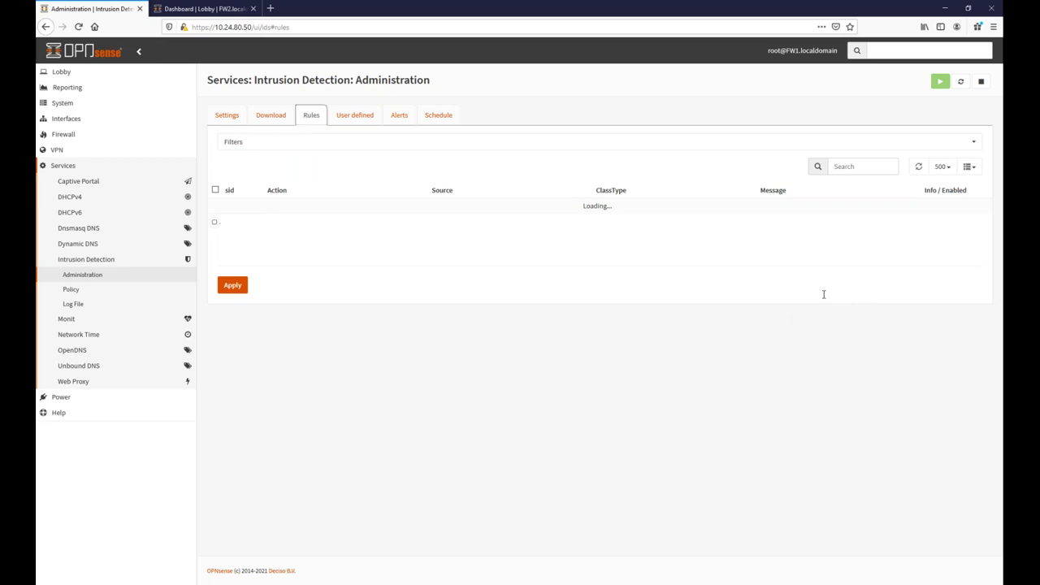
scroll(828, 408, down, 5)
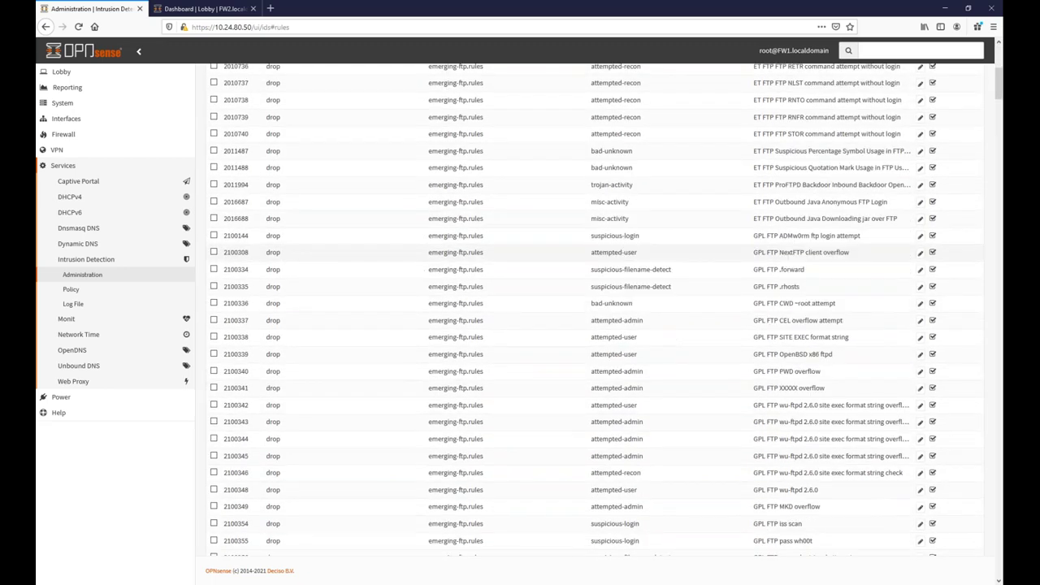
scroll(832, 349, up, 8)
click(933, 165)
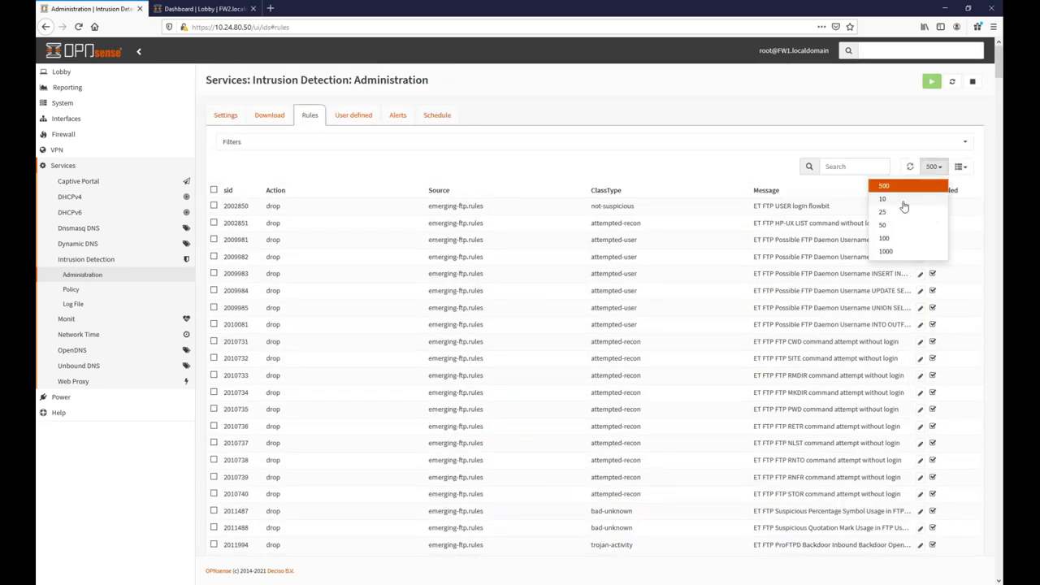
click(901, 188)
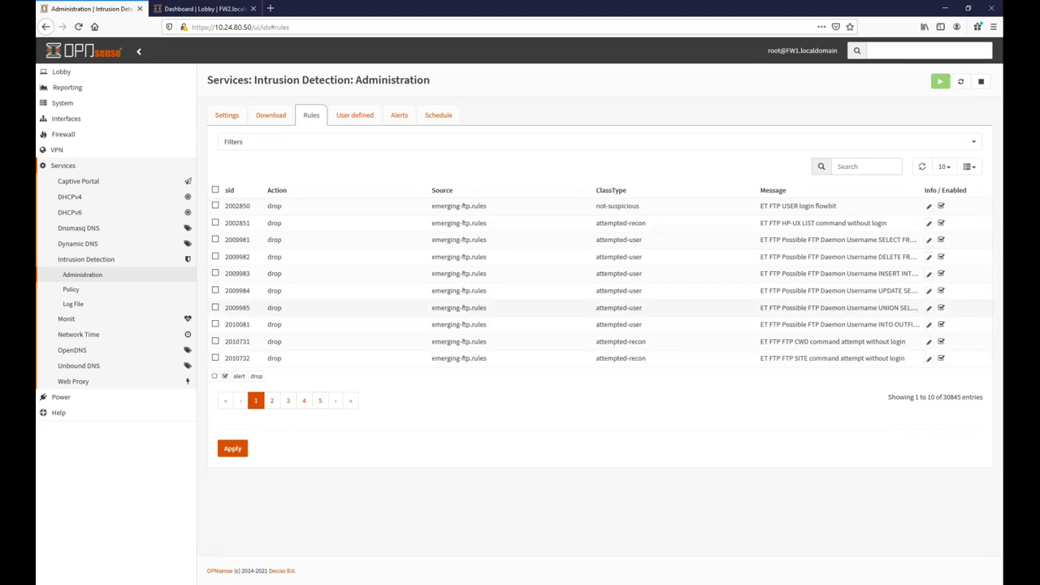
Recheck the rulesets on the Download tab, then return to the Rules list.
click(270, 115)
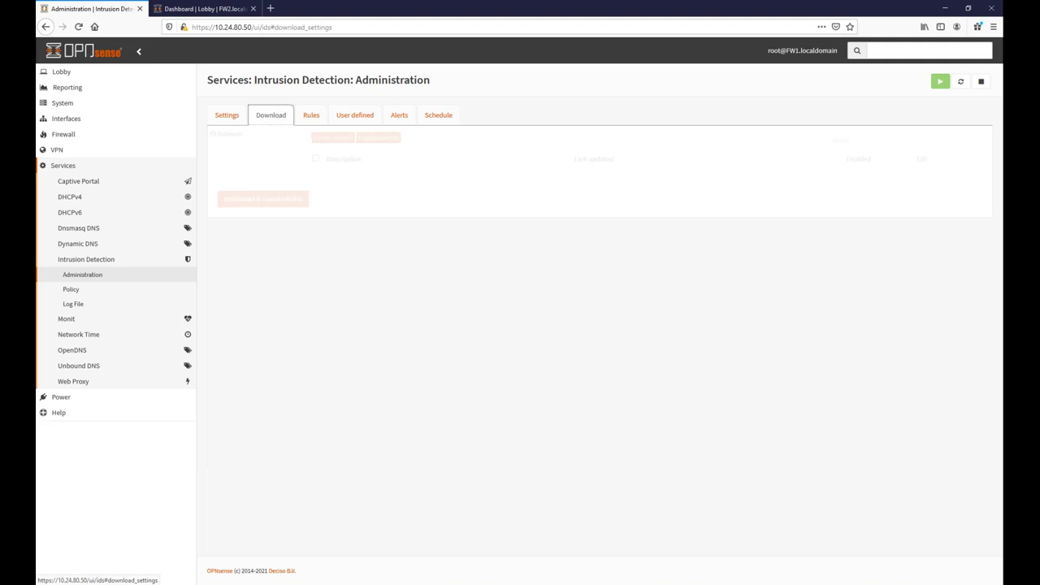
scroll(406, 244, down, 10)
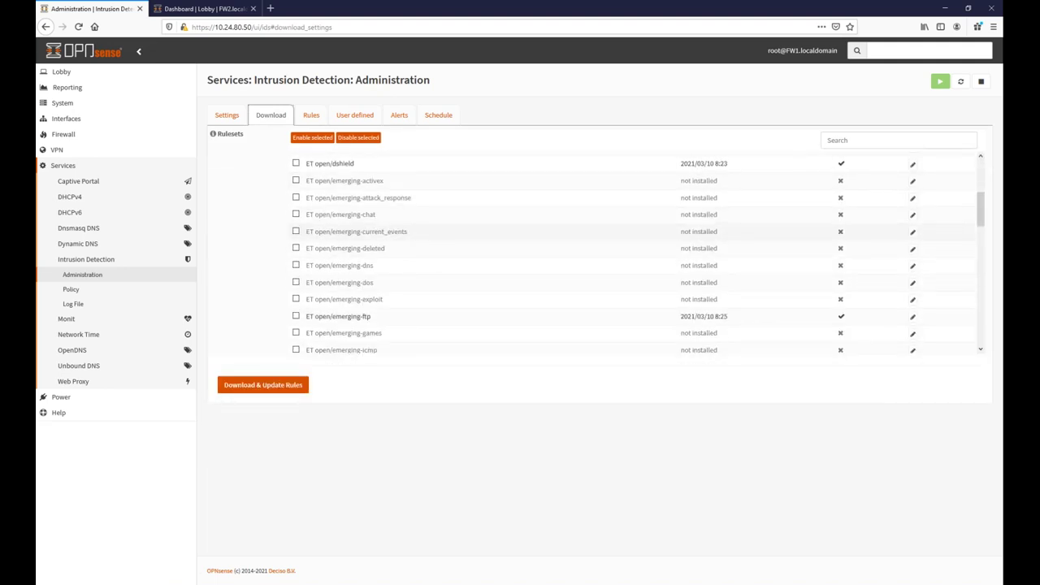
scroll(387, 235, down, 5)
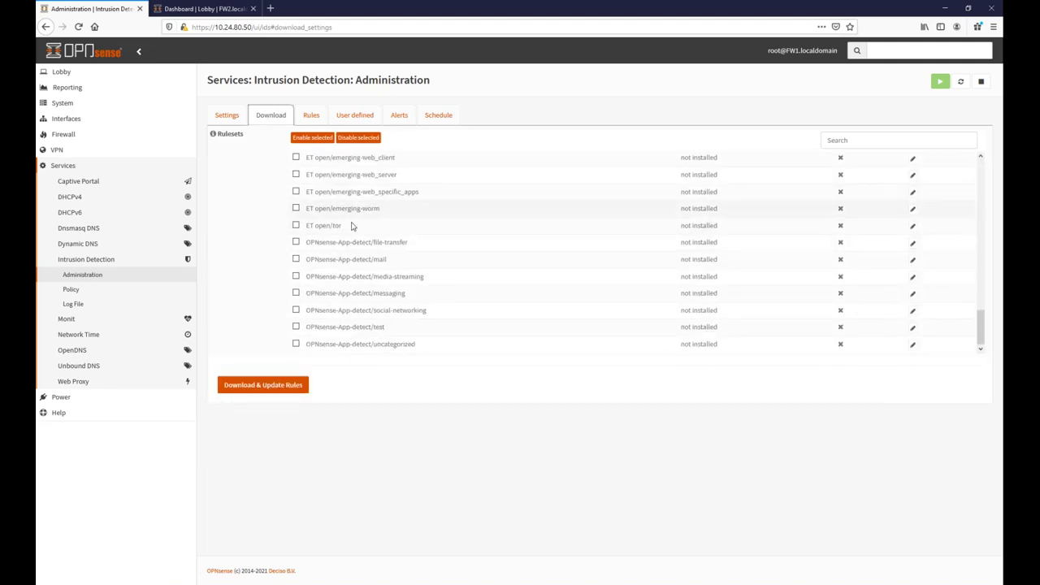
click(306, 116)
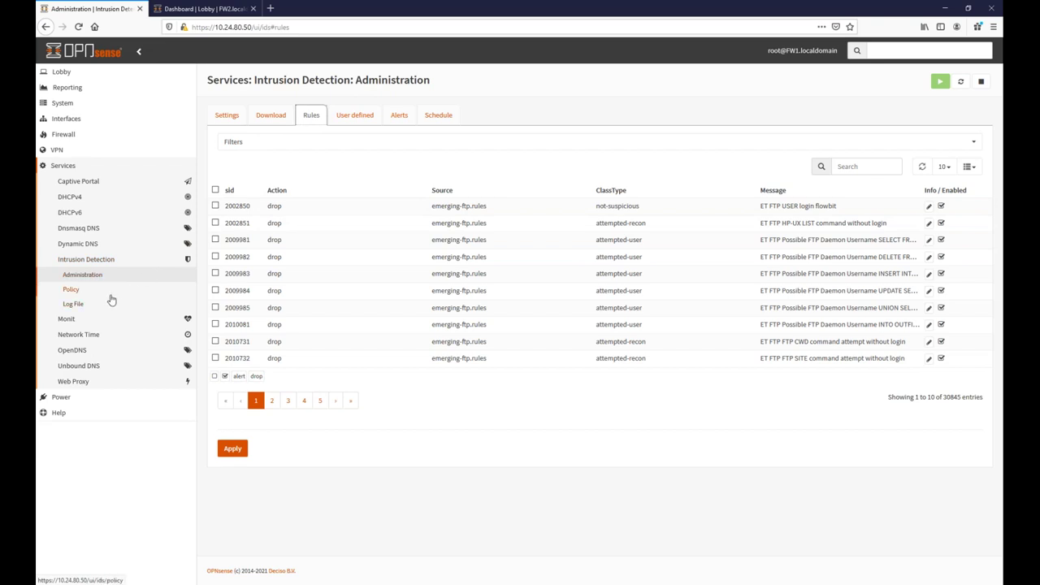
Review the BLOCK FTP drop policy, cancel without changes, and return to Intrusion Detection Administration.
click(71, 291)
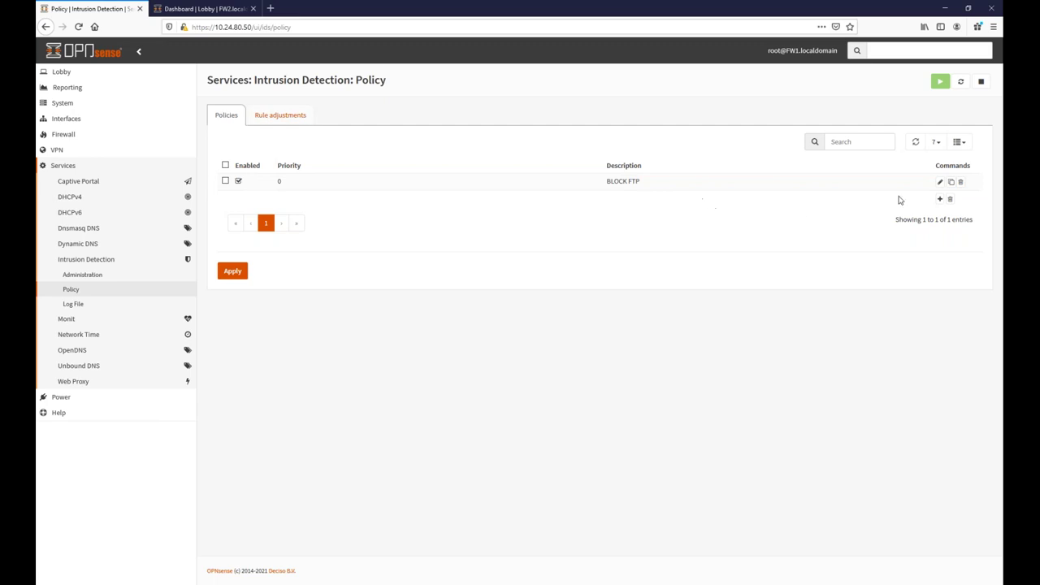
click(939, 184)
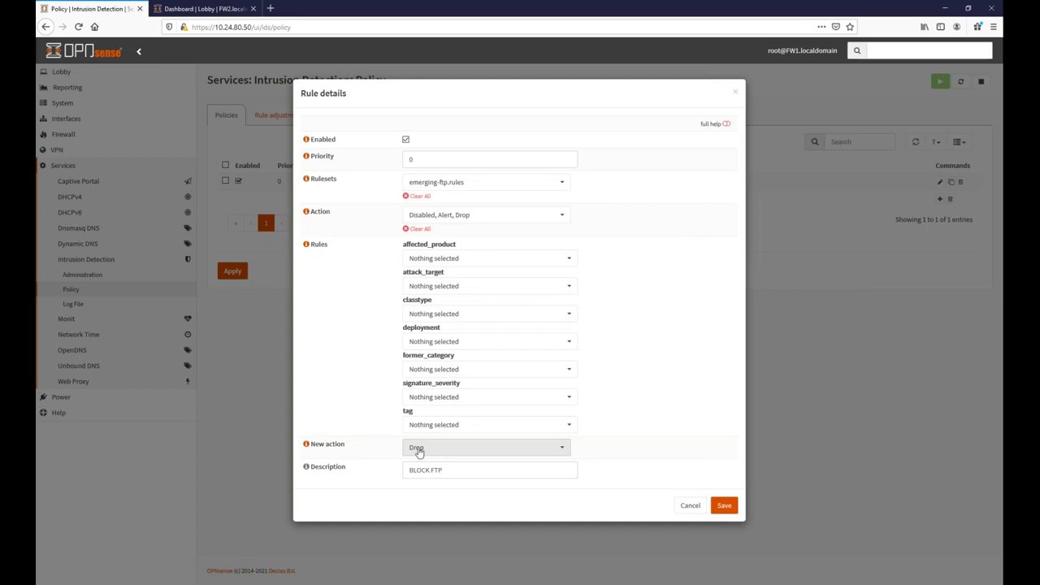
click(687, 505)
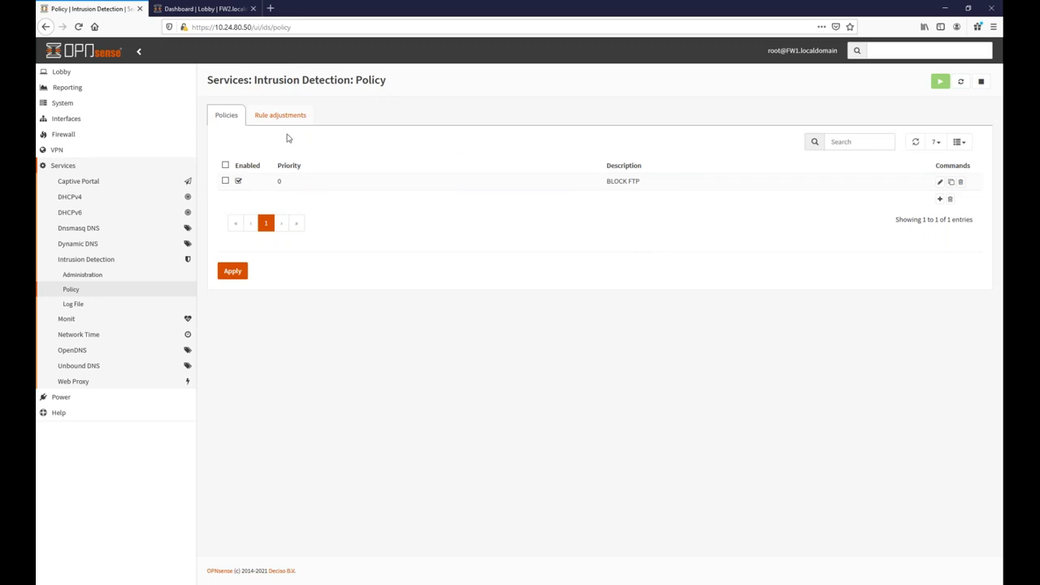
click(83, 280)
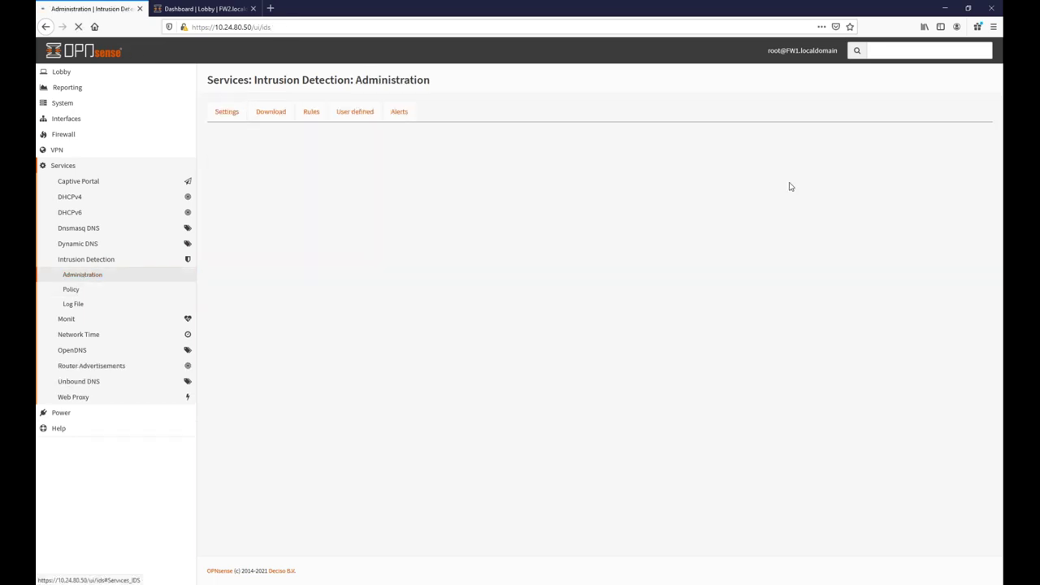
Filter FW1's rules for 'ftp' at 500 per page, confirming 117 drop rules, then switch to FW2.
click(320, 117)
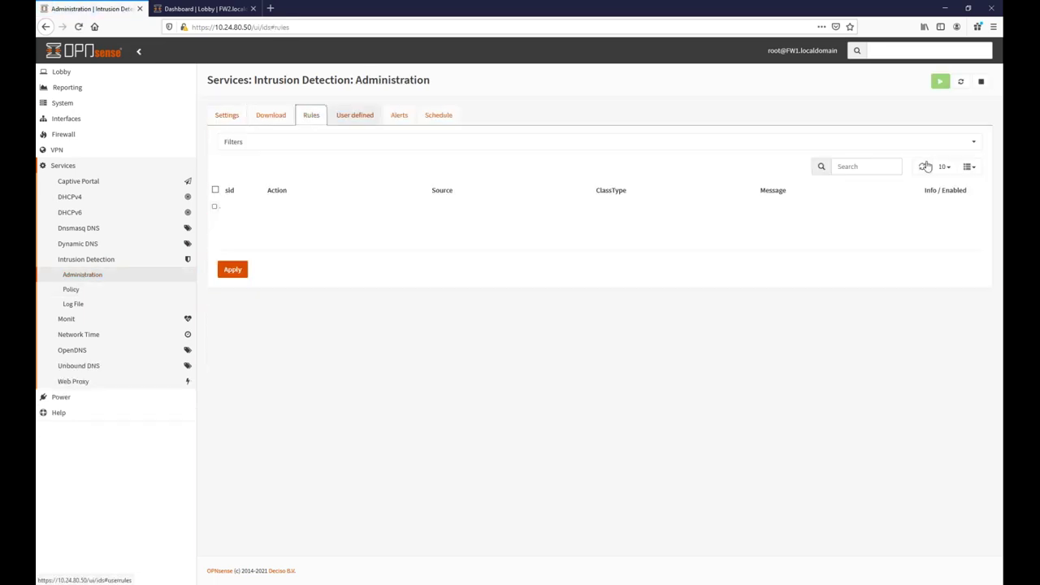
click(870, 166)
text(ftp)
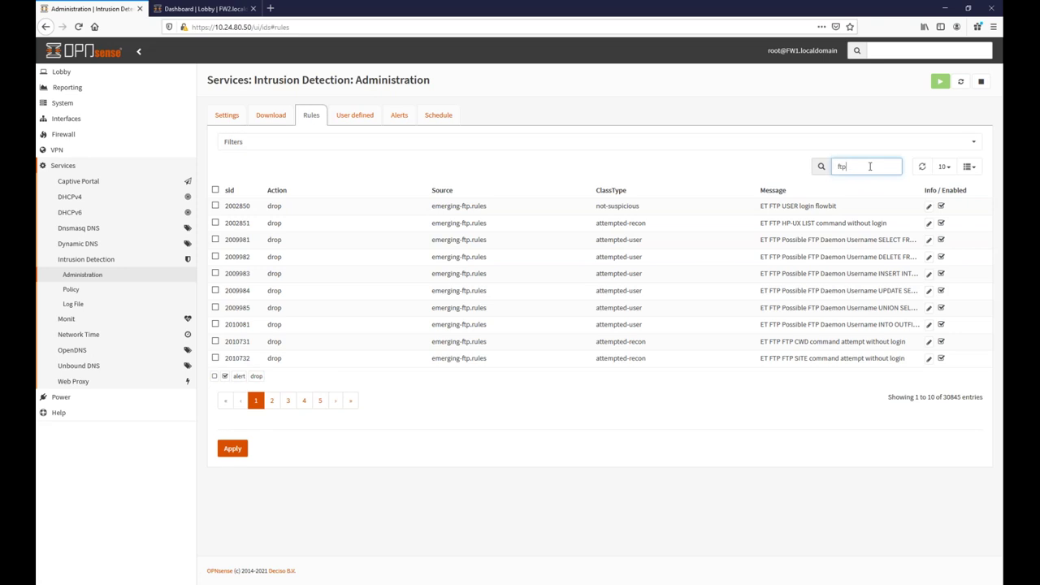
click(943, 167)
click(902, 238)
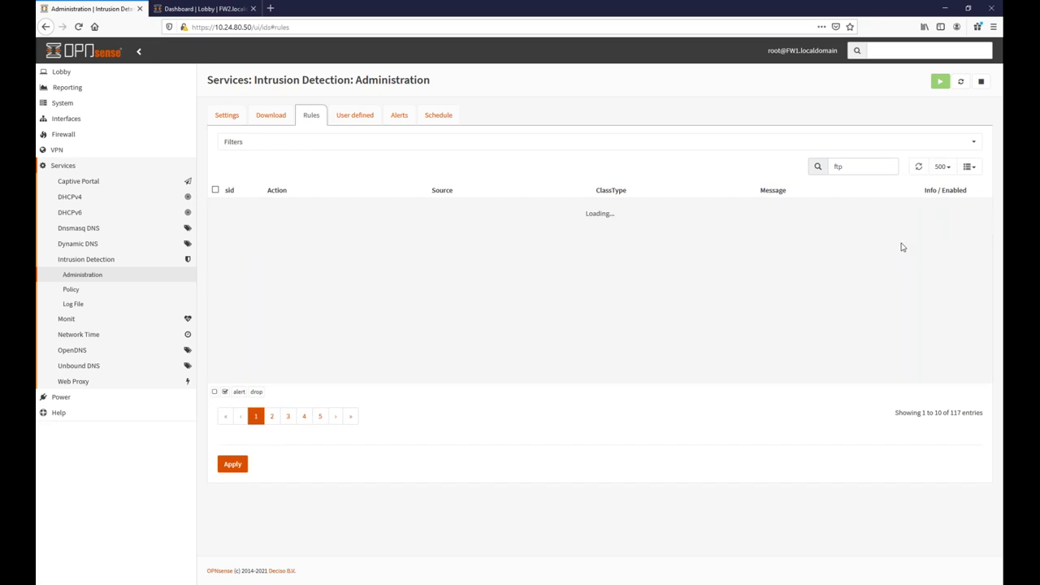
scroll(298, 332, down, 5)
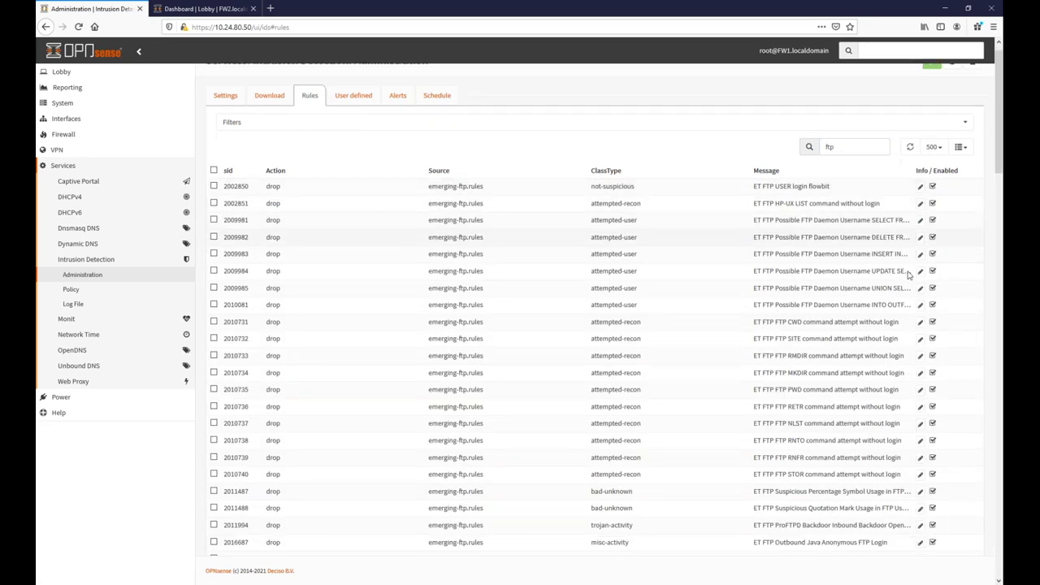
double_click(275, 323)
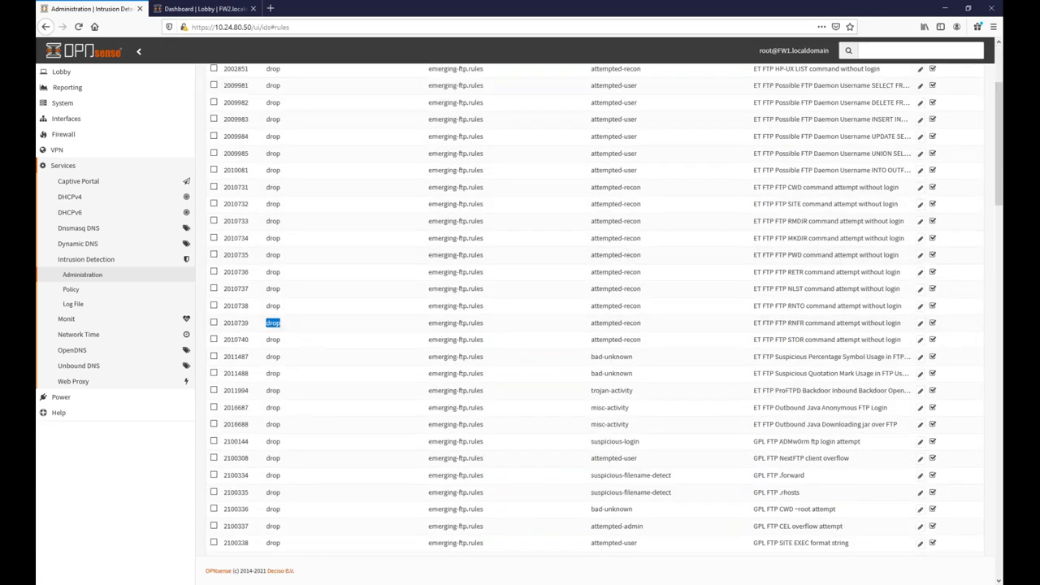
click(195, 9)
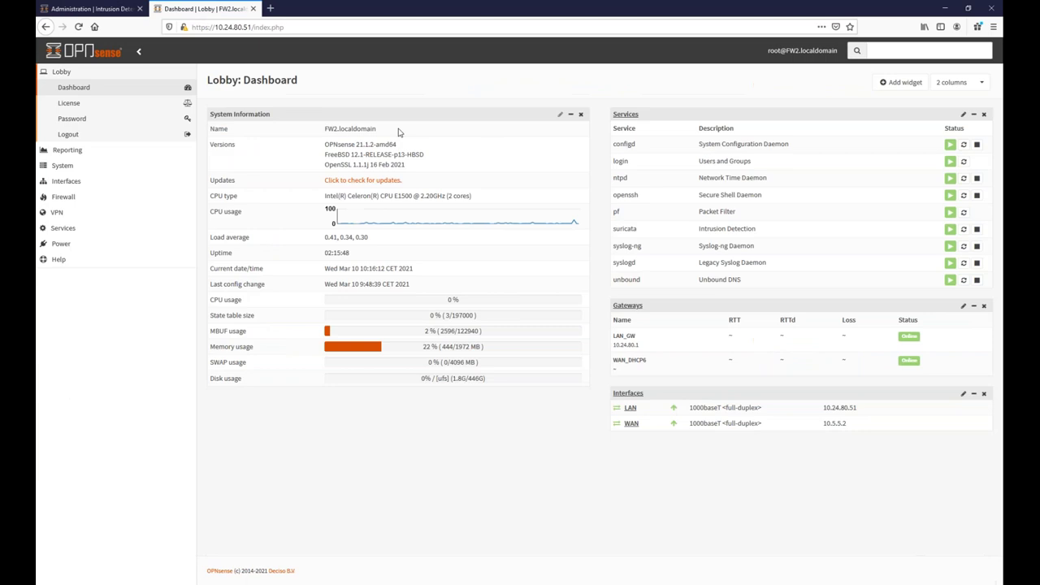
On FW2, filter the intrusion detection rules for 'ftp' with 500 rows per page.
click(62, 227)
click(85, 260)
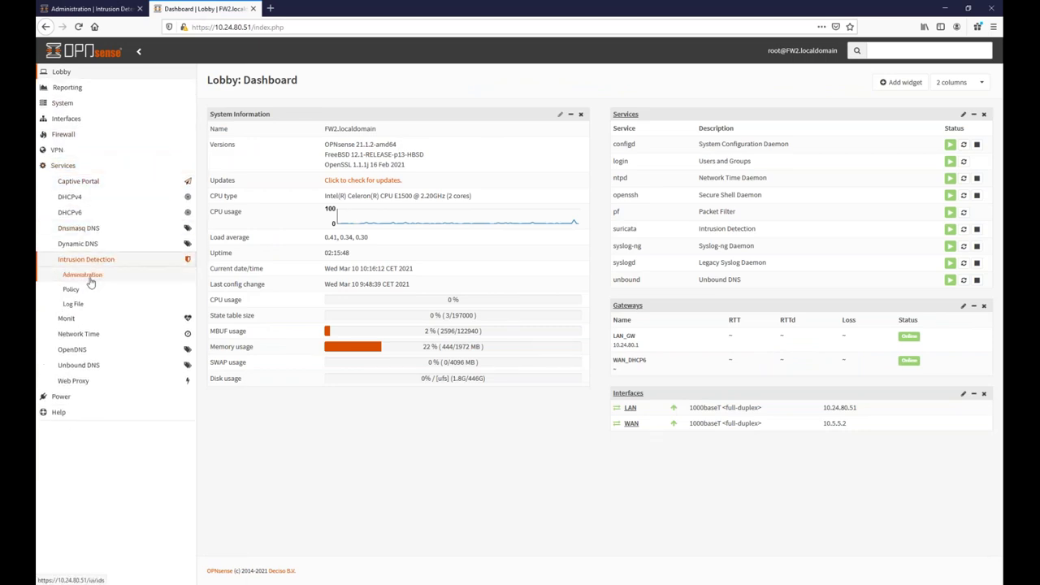
click(90, 276)
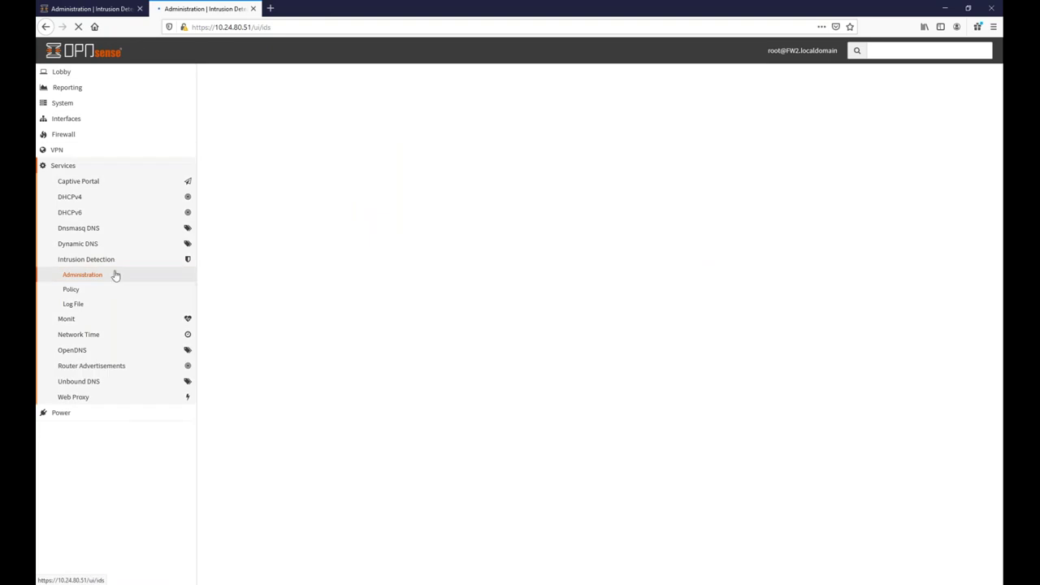
click(310, 114)
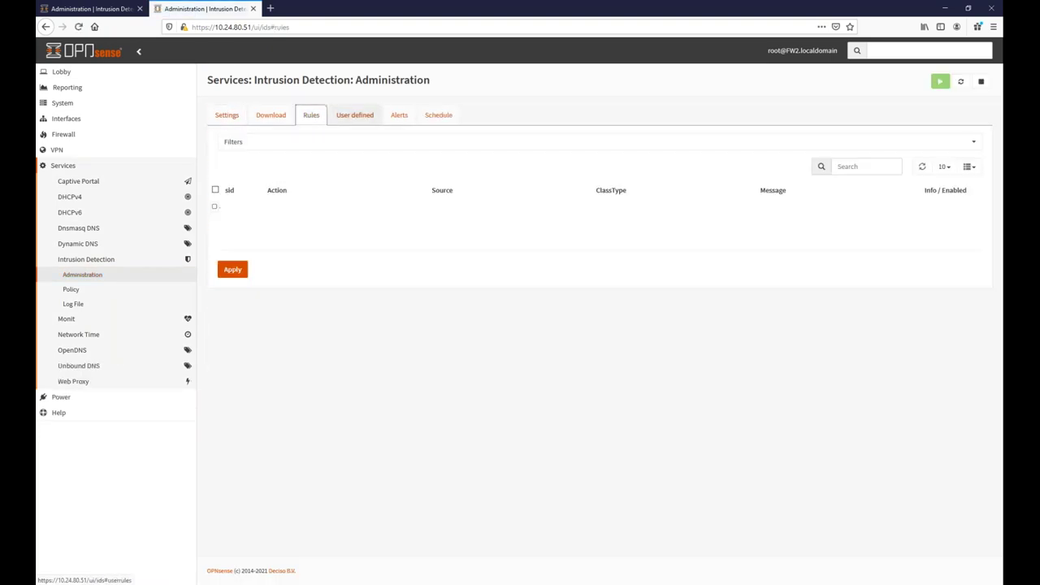
click(872, 167)
text(ftp)
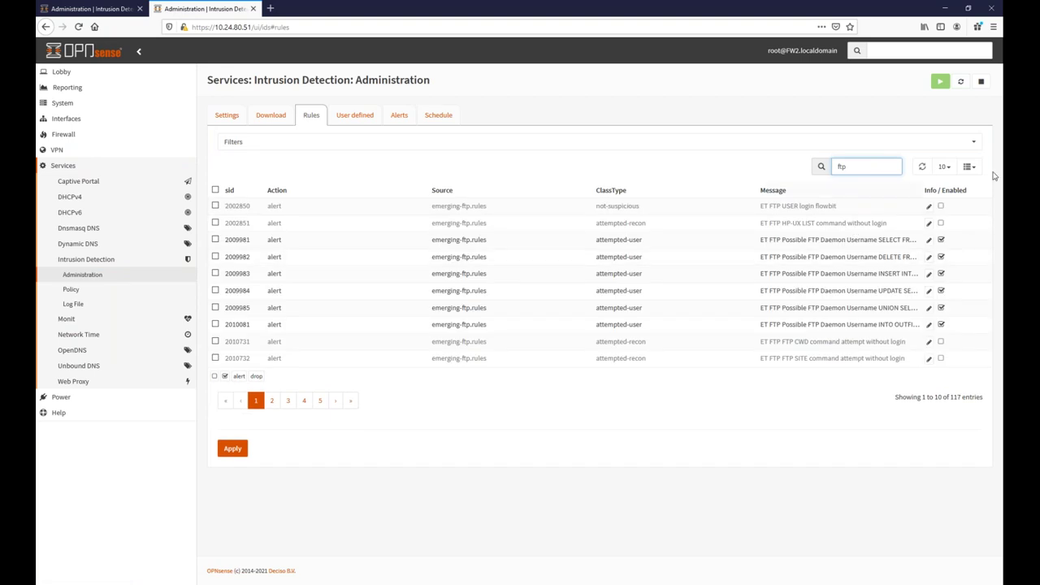
click(943, 166)
click(926, 239)
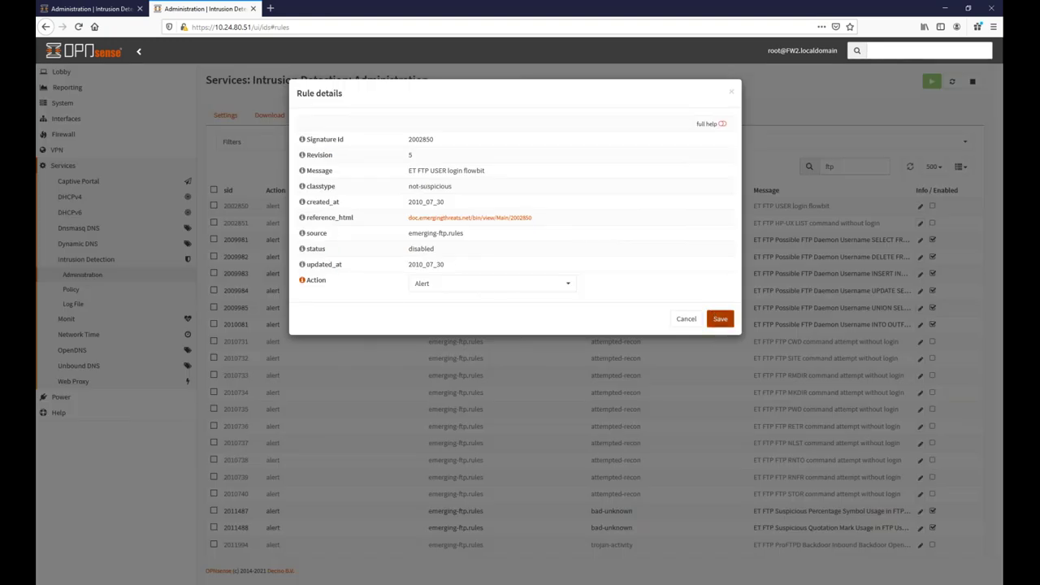
Review rule 2002850's details (updated 2010_07_30), cancel, and bring the Word catalogue forward.
drag(408, 268, 456, 274)
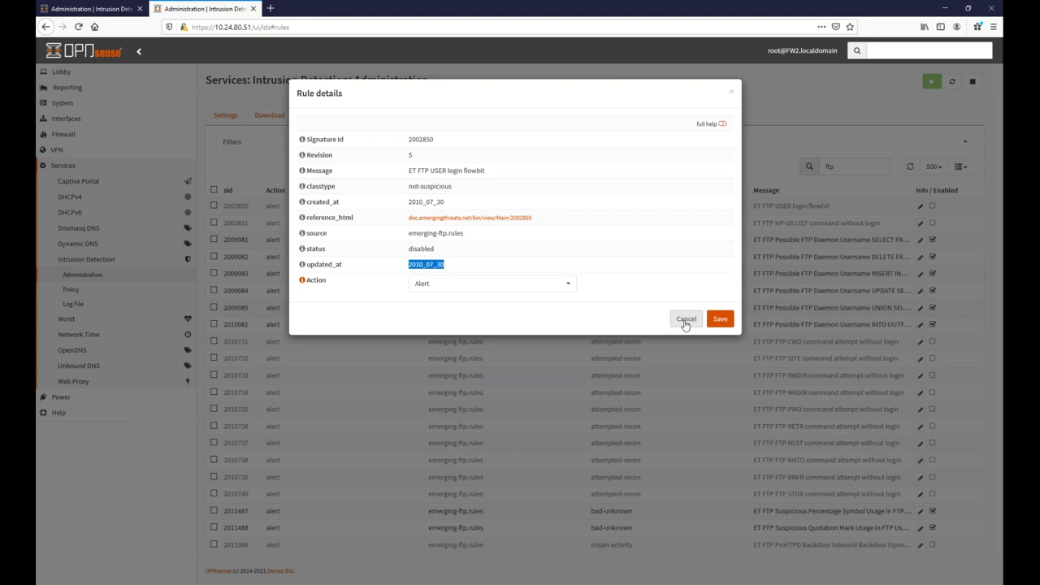
click(685, 320)
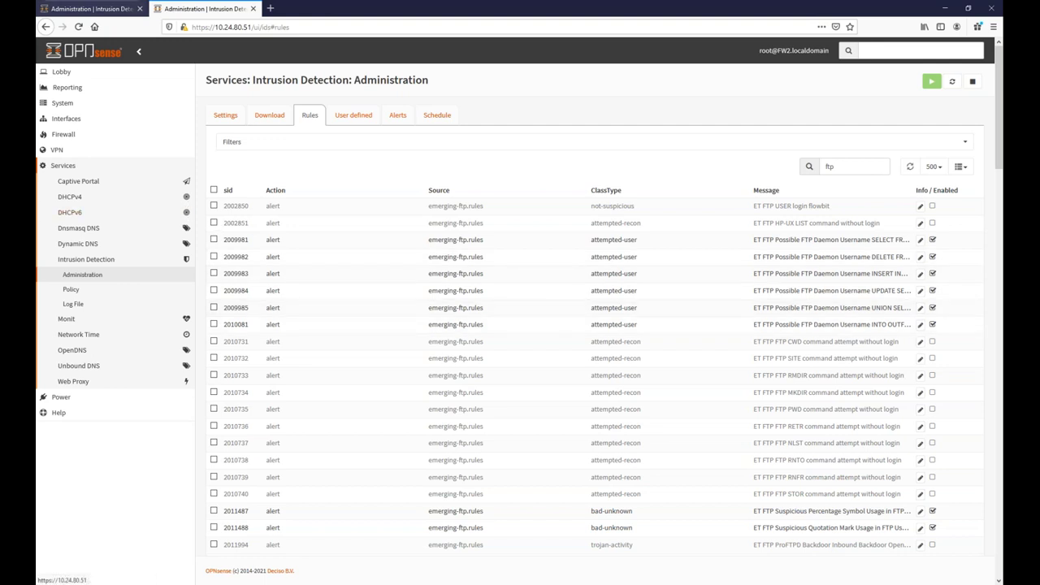
mouse_move(319, 582)
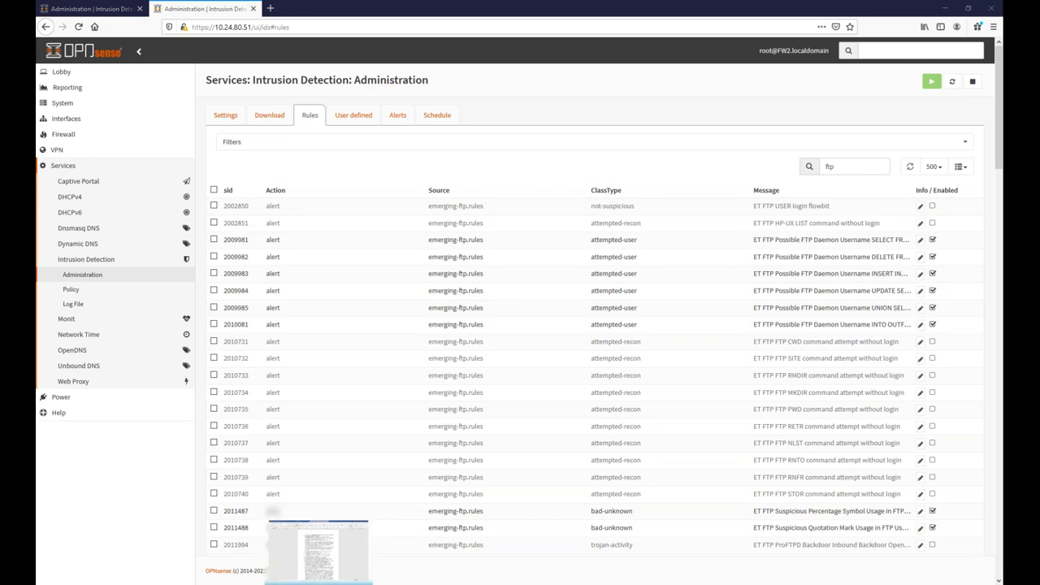
click(319, 544)
Bold question 14's first sentence in the catalogue, then return to the FW2 rules page.
scroll(510, 423, down, 1)
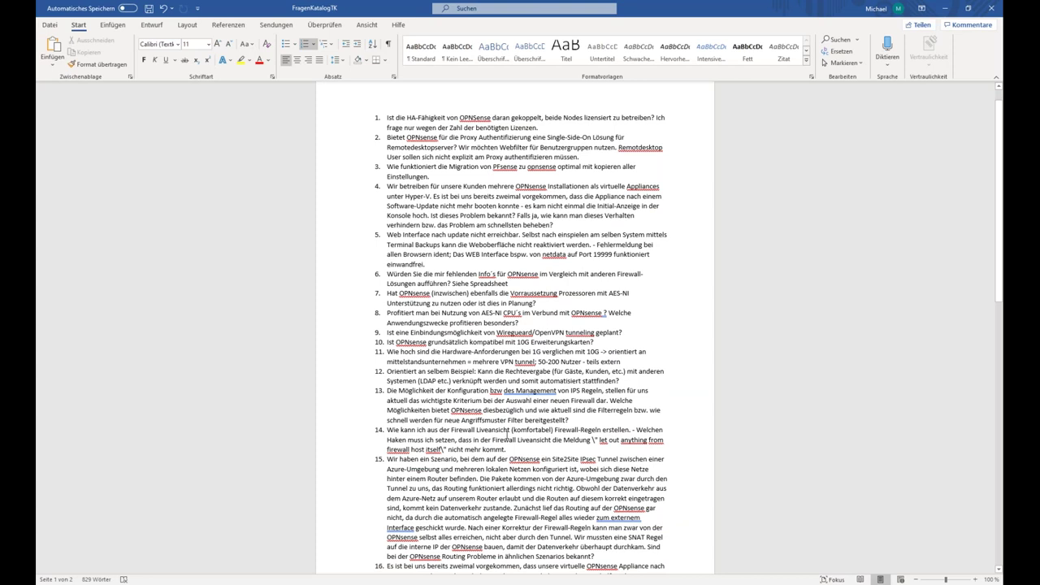
scroll(509, 434, down, 2)
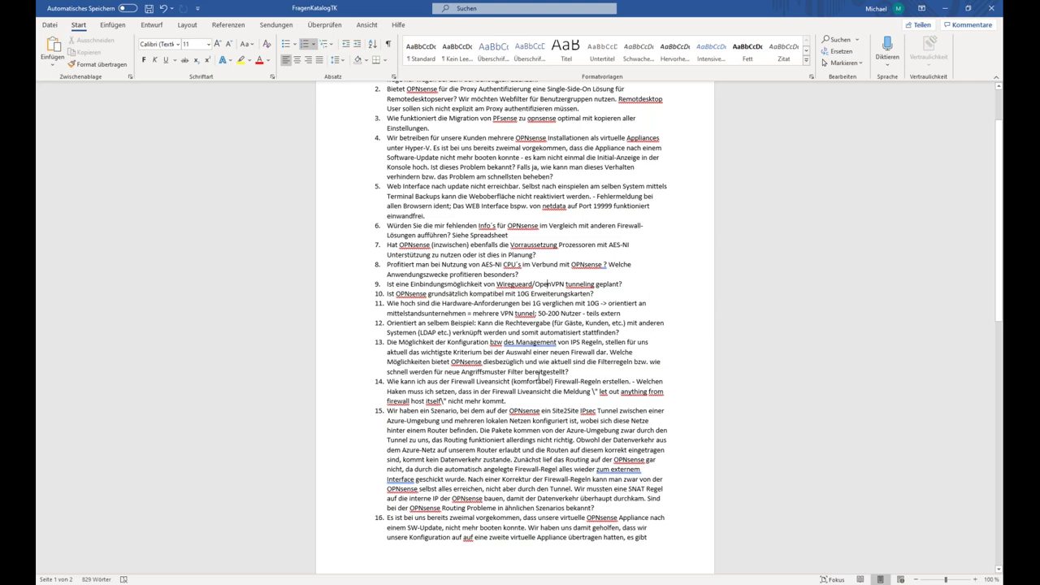
drag(631, 382, 386, 382)
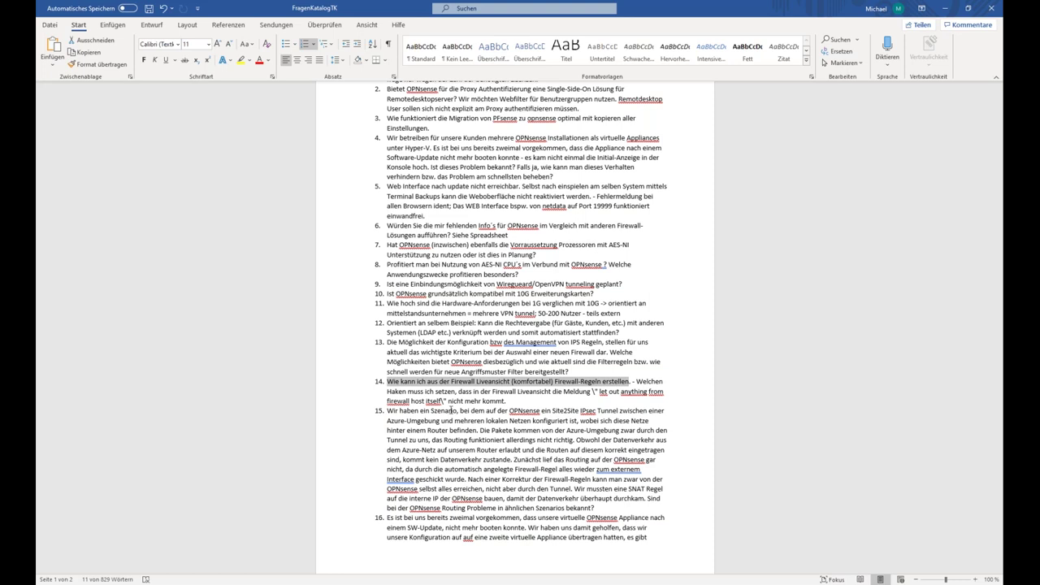
click(144, 60)
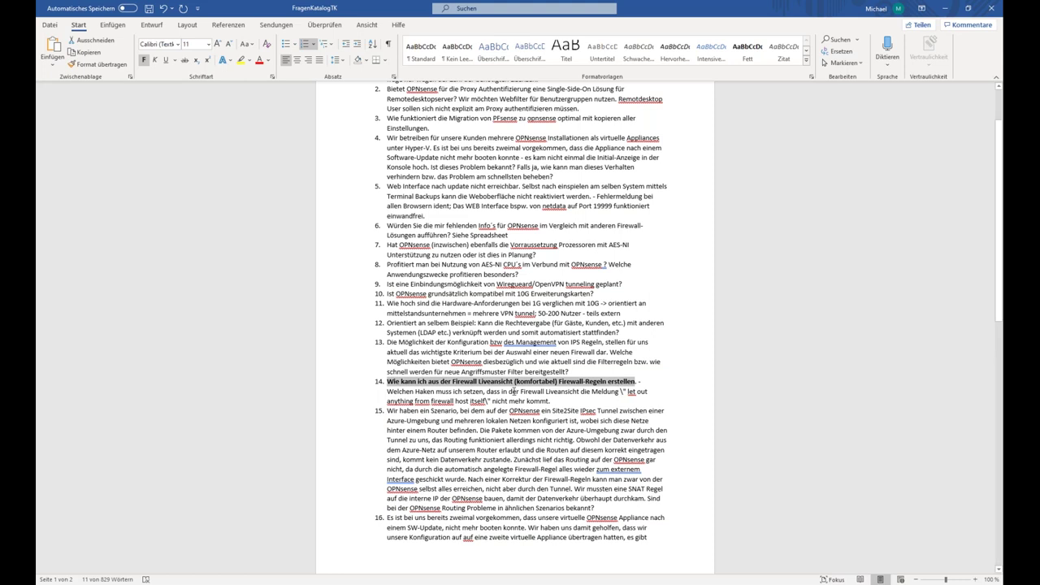
drag(470, 391, 535, 396)
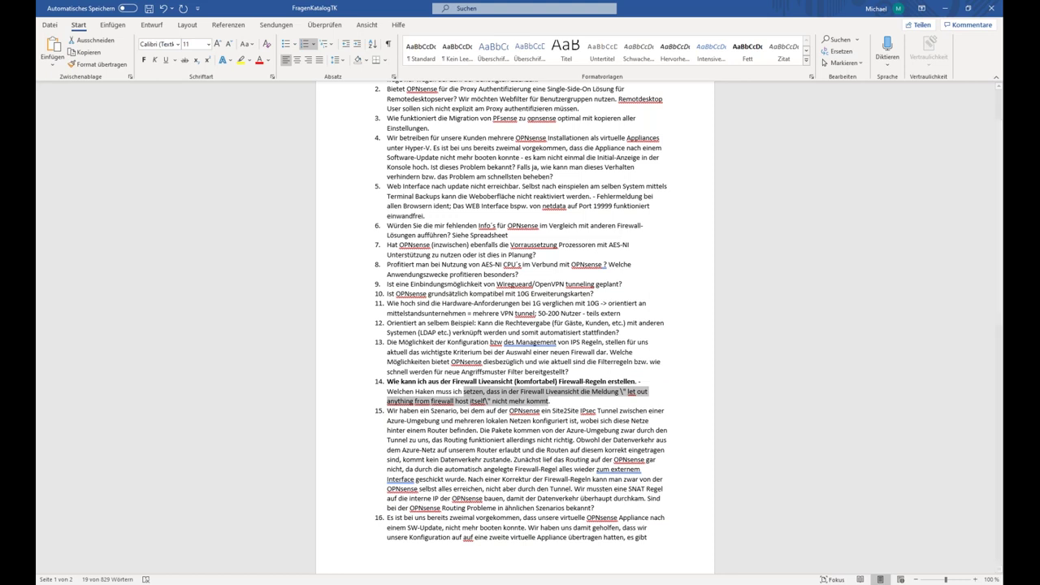
key(alt+Tab)
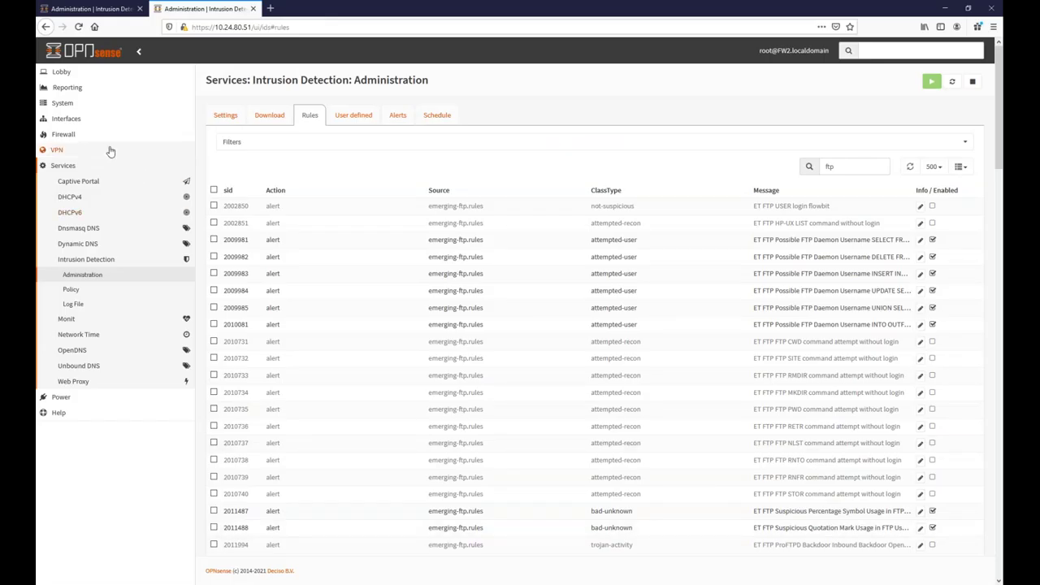
Open FW2's Firewall > Log Files > Live View log.
click(73, 139)
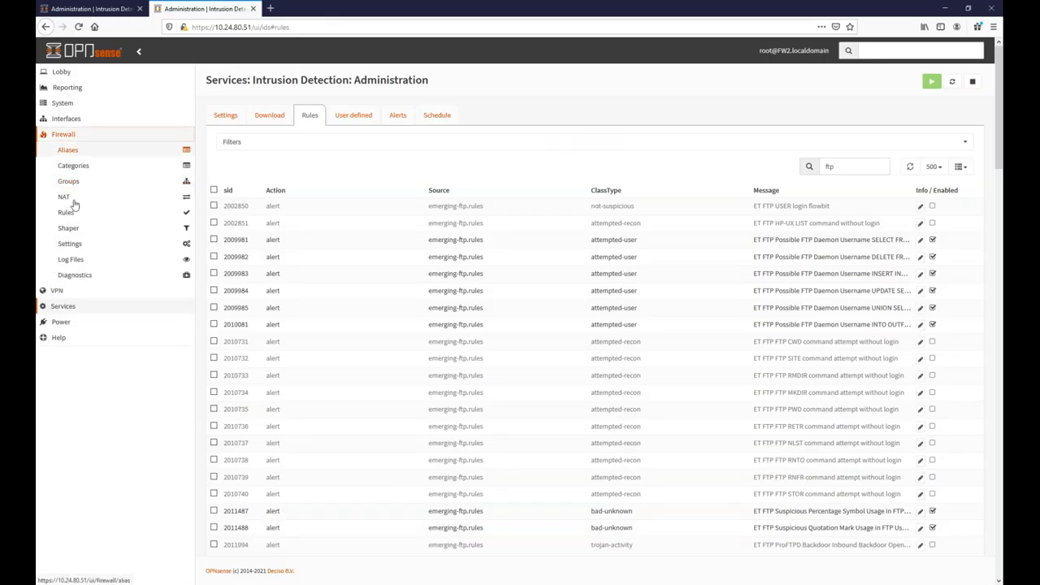
click(73, 261)
click(79, 278)
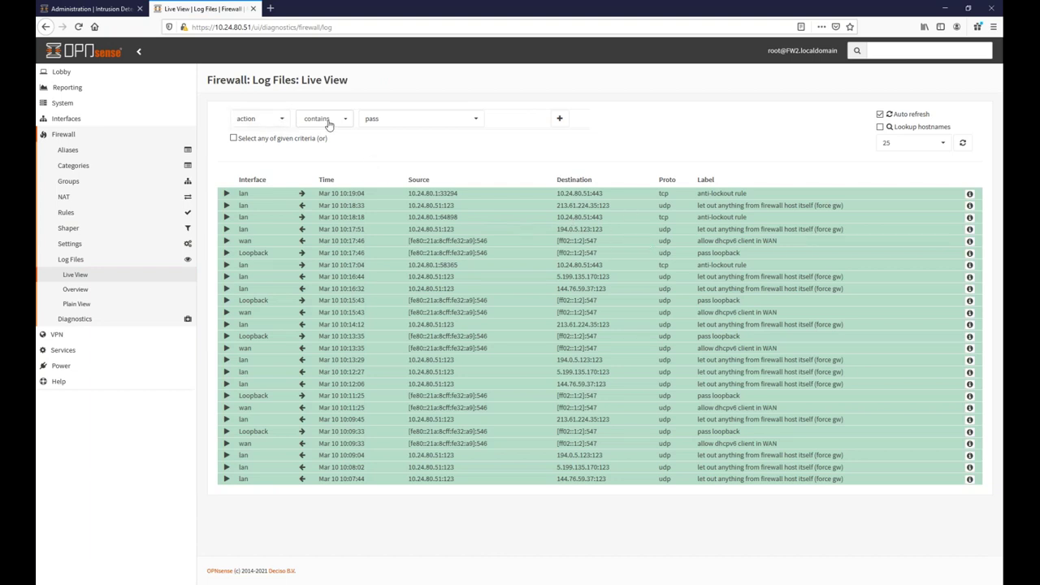
Filter the live log for action contains block, find no entries, then remove the filter.
click(387, 124)
click(387, 124)
click(383, 127)
click(382, 151)
click(560, 118)
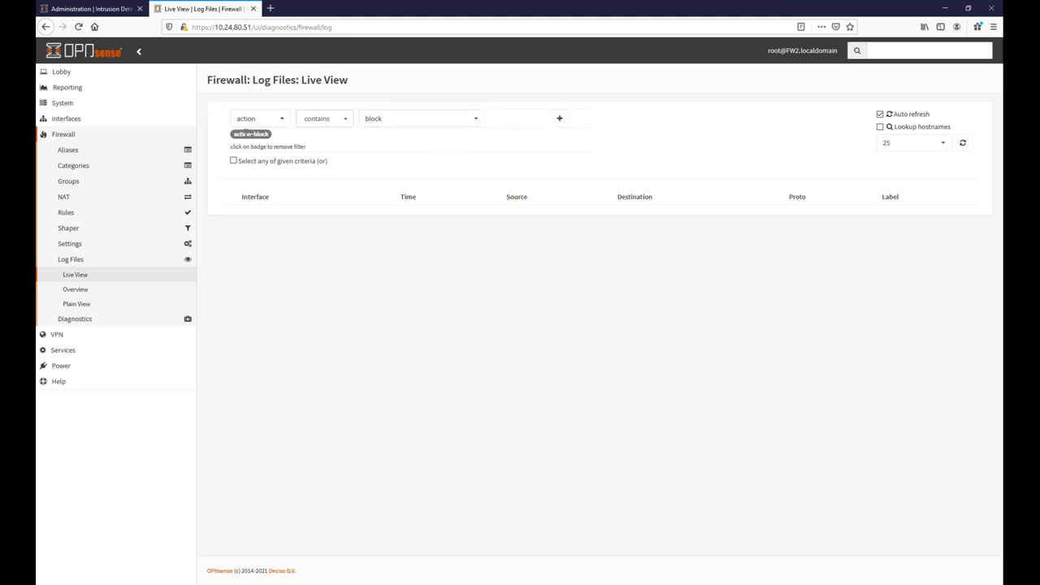
click(237, 135)
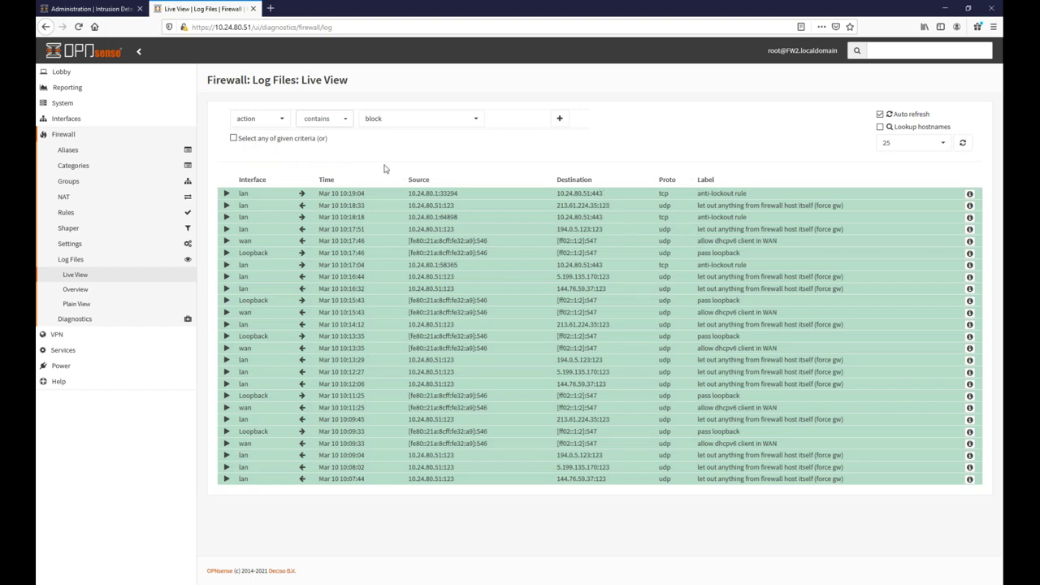
Add a live log filter: dst_port does not contain 443.
click(268, 120)
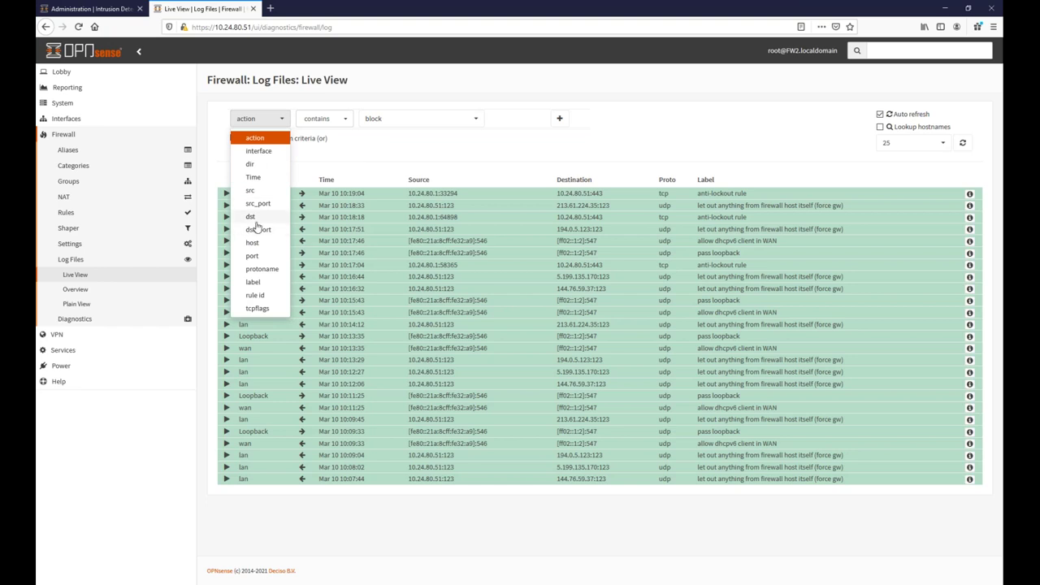
click(254, 230)
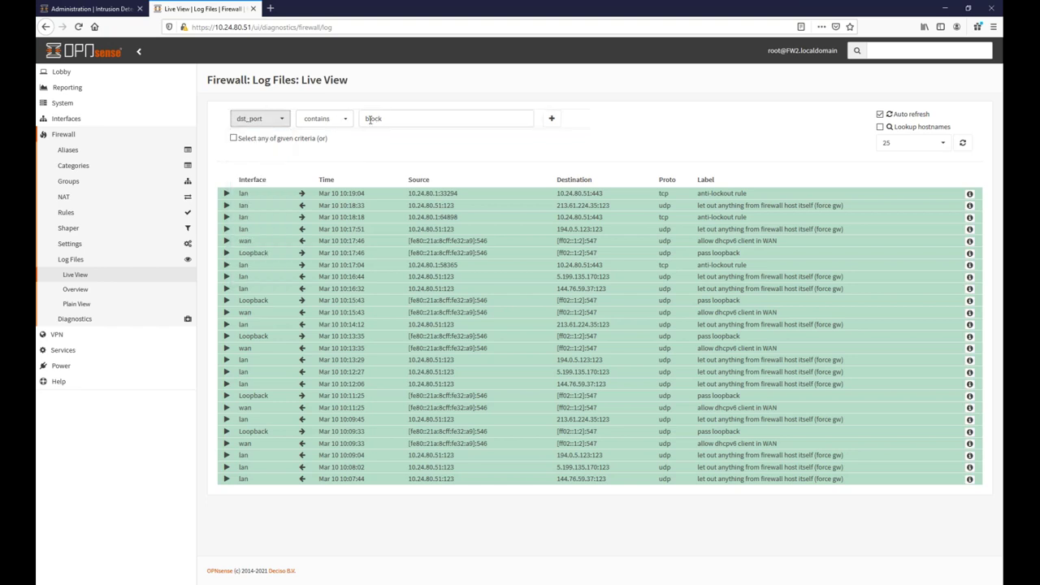
click(332, 122)
click(328, 158)
click(406, 116)
key(ctrl+a)
text(443)
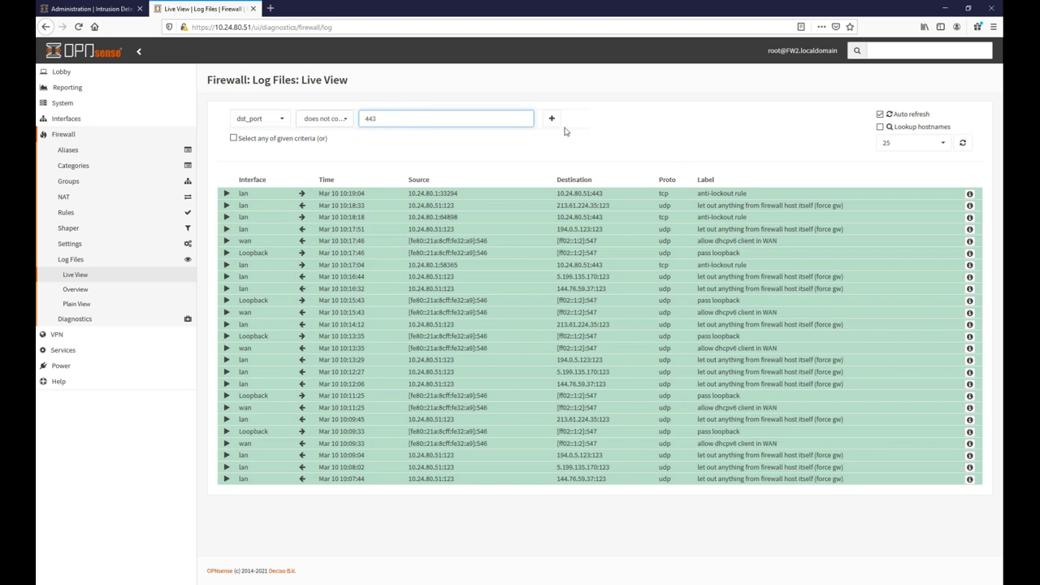
click(552, 118)
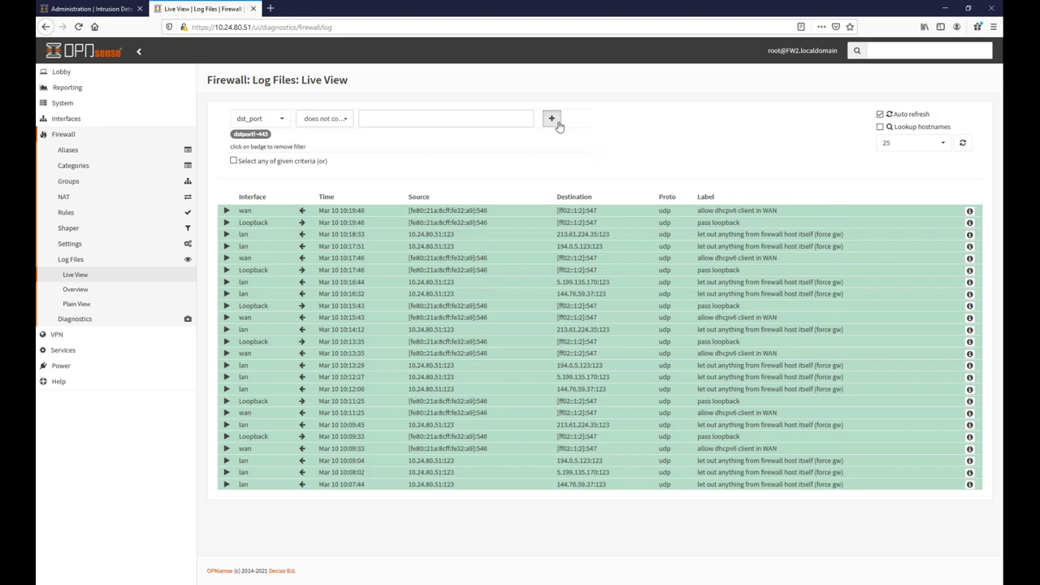
Remove the port 443 filter, reapply it once, then remove it again.
click(243, 135)
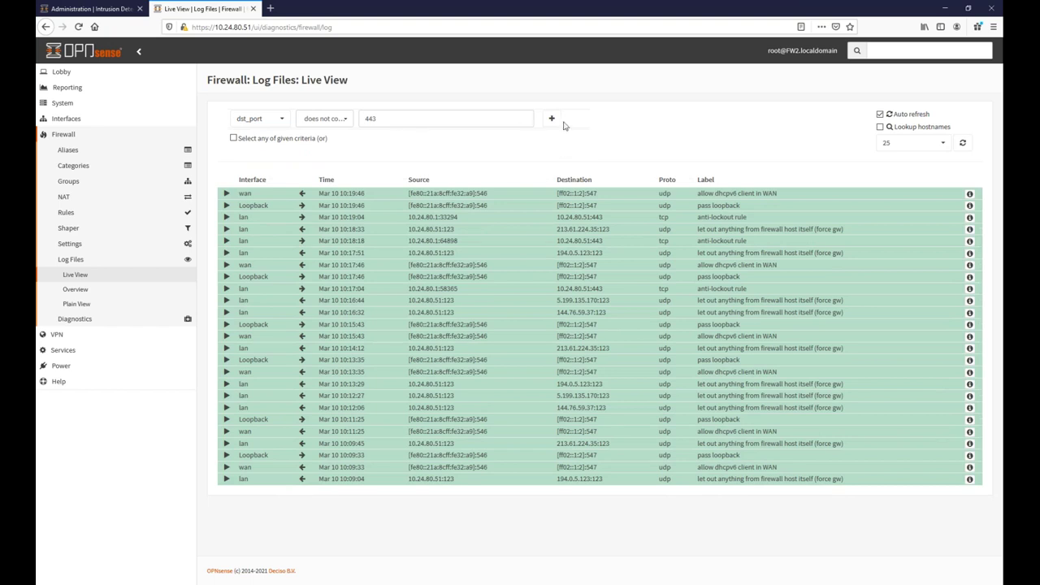
click(553, 119)
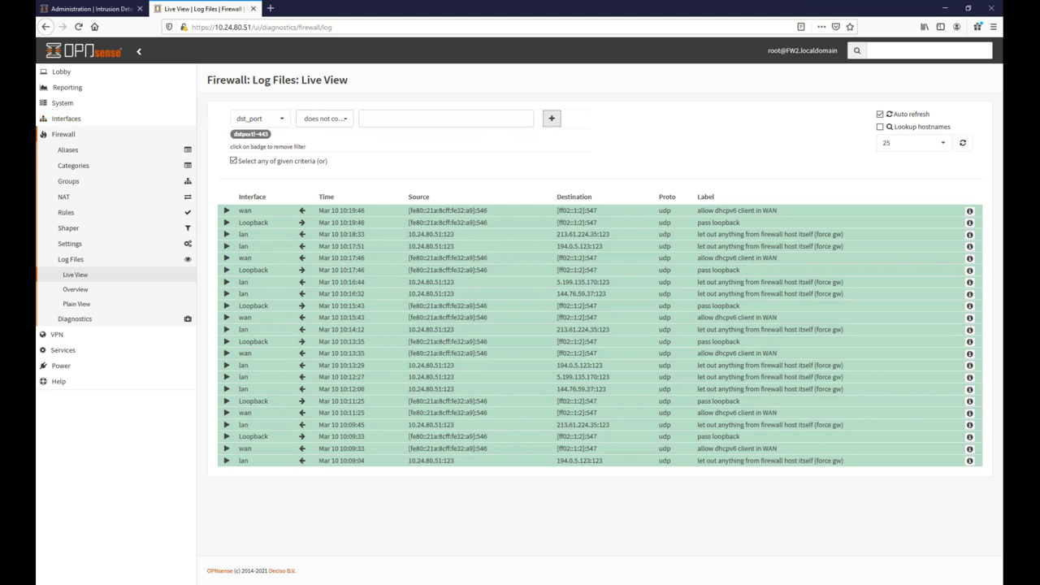
click(253, 135)
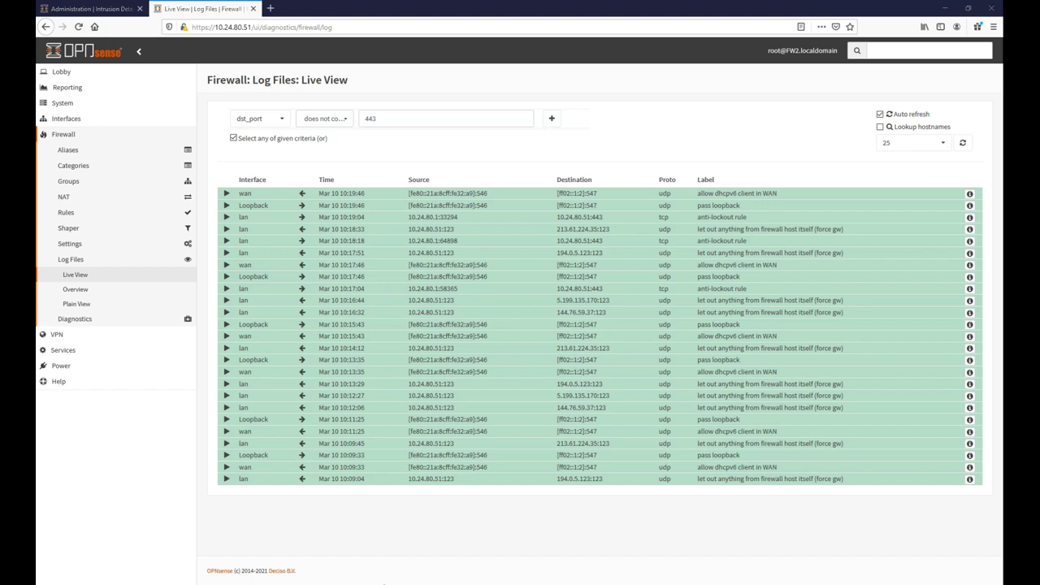
In Word, highlight the question-15 sentence saying the auto-created rule sent traffic to the external interface.
mouse_move(369, 584)
key(alt+Tab)
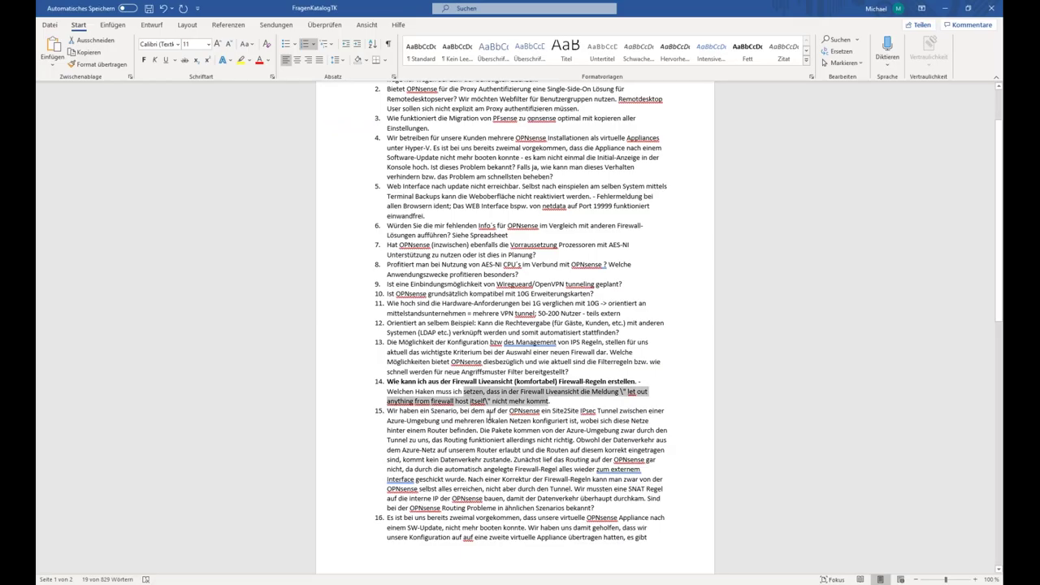
click(489, 423)
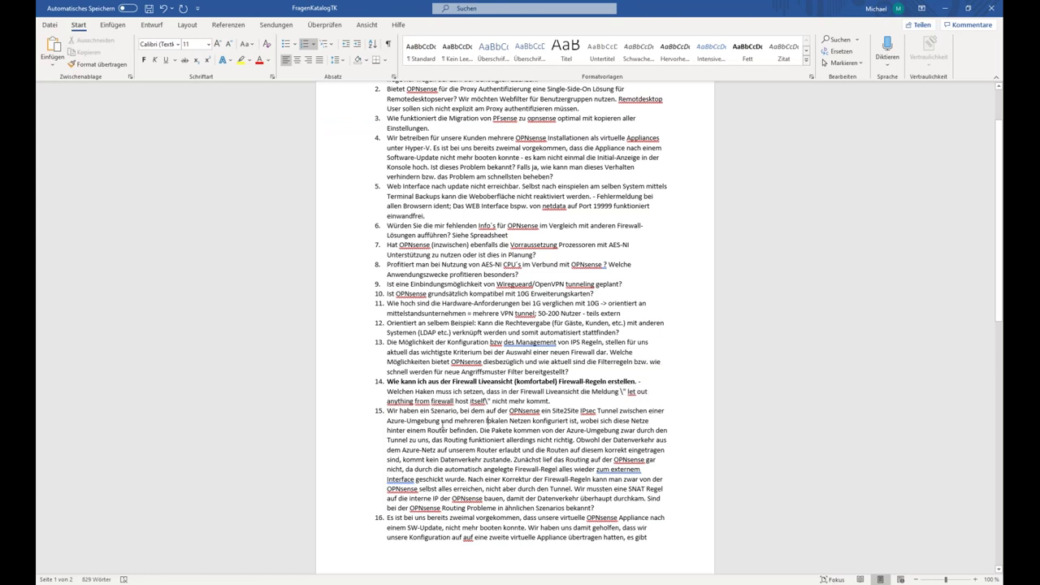
scroll(404, 355, down, 3)
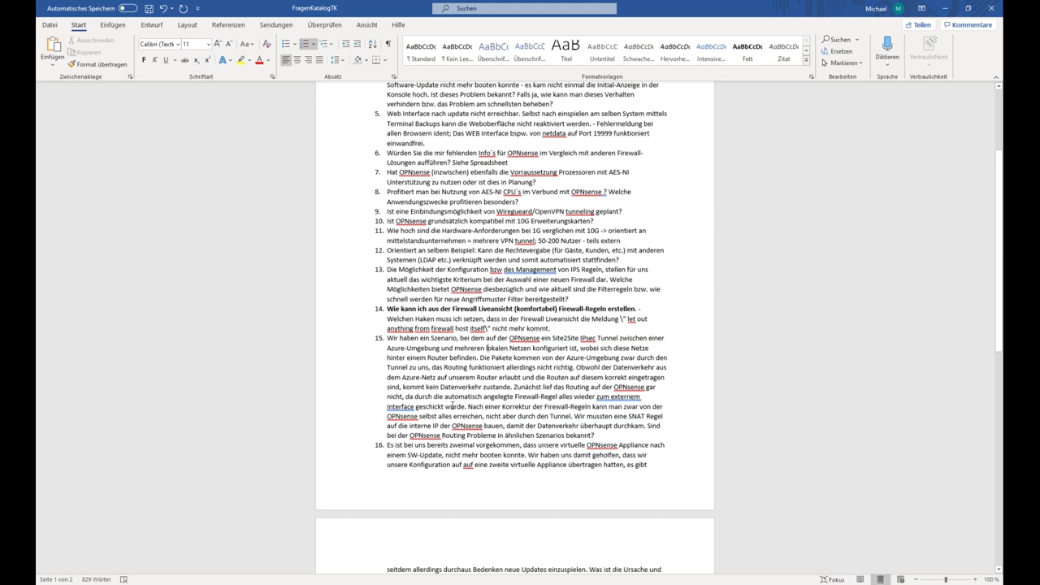
drag(452, 407, 406, 397)
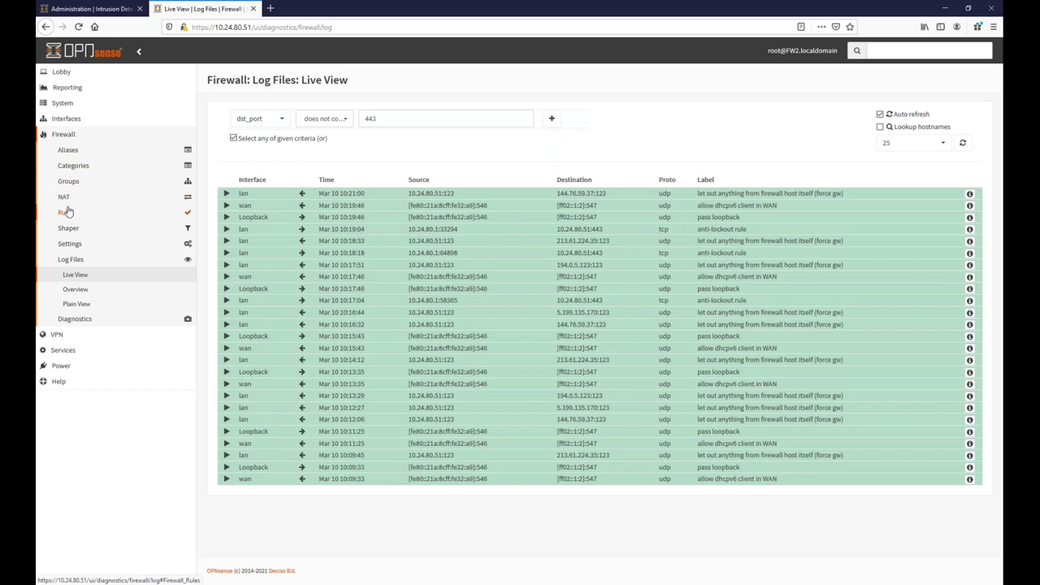
Save a new LAN firewall rule using gateway LAN_GW - 10.24.80.1, then highlight LAN_GW in the list.
click(65, 213)
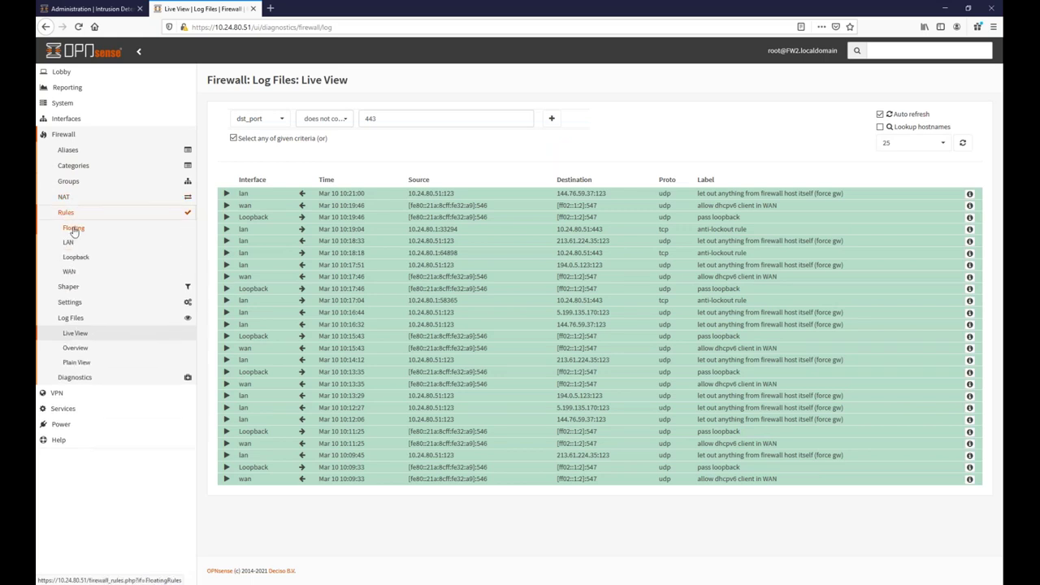
click(74, 230)
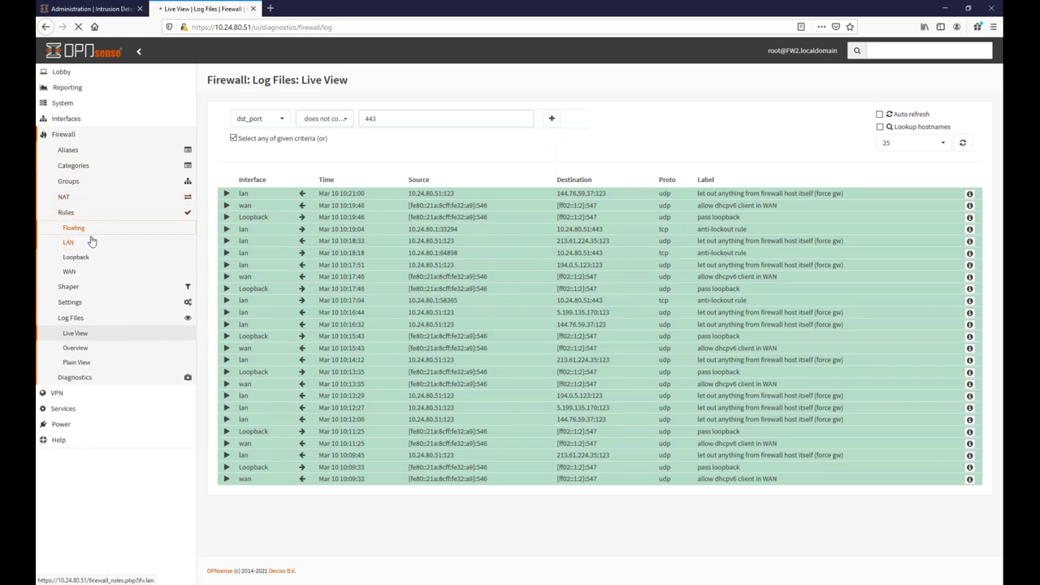
click(68, 243)
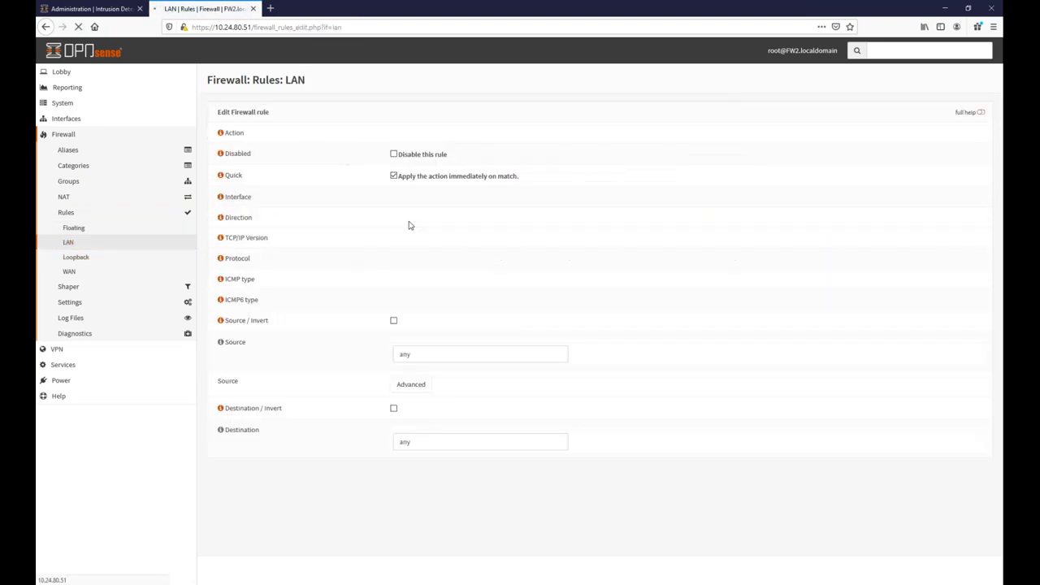
scroll(414, 402, down, 3)
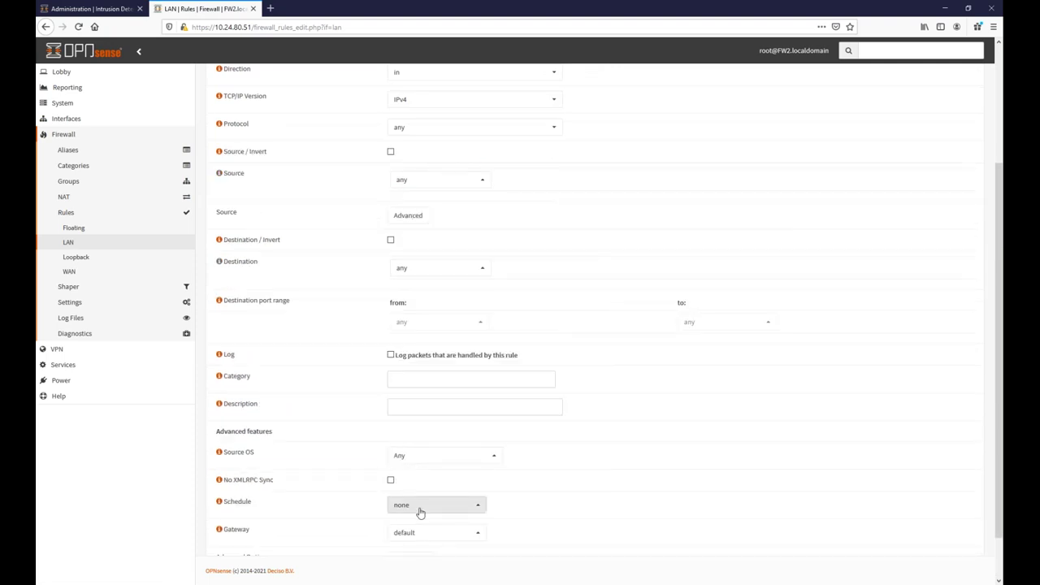
click(415, 533)
scroll(430, 460, down, 1)
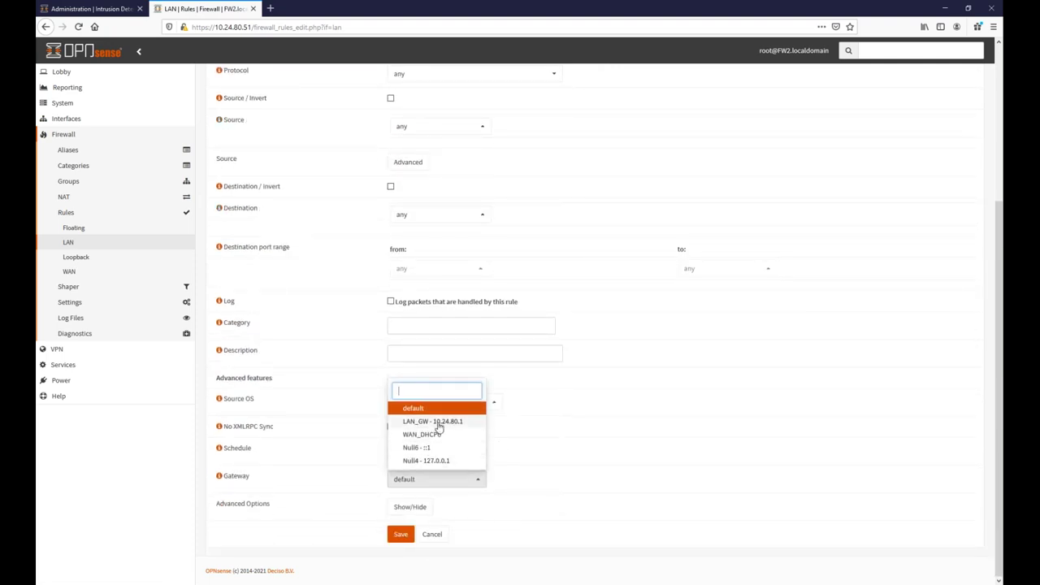
click(434, 421)
click(401, 534)
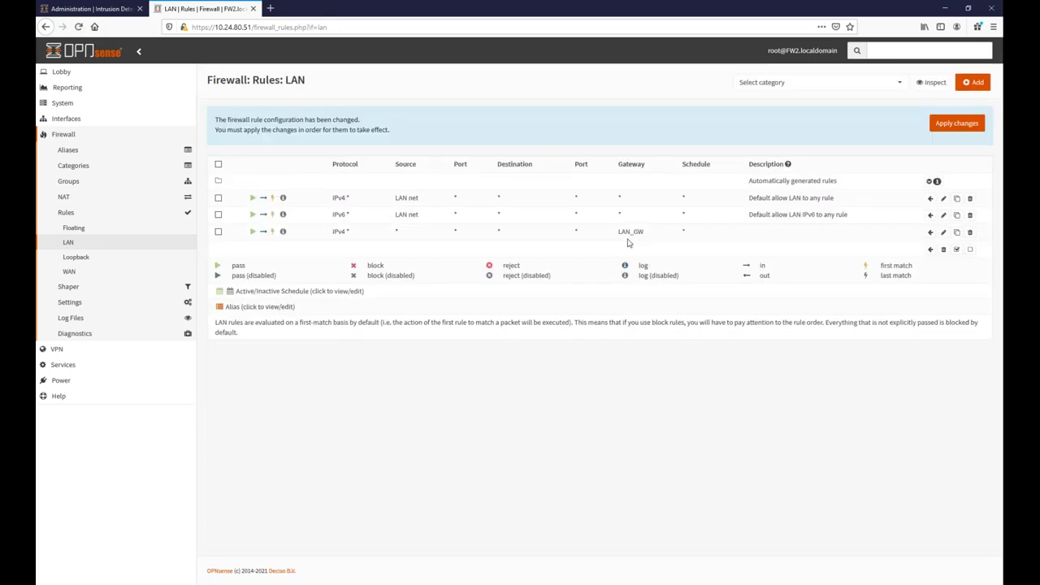
drag(619, 232, 648, 235)
key(alt+Tab)
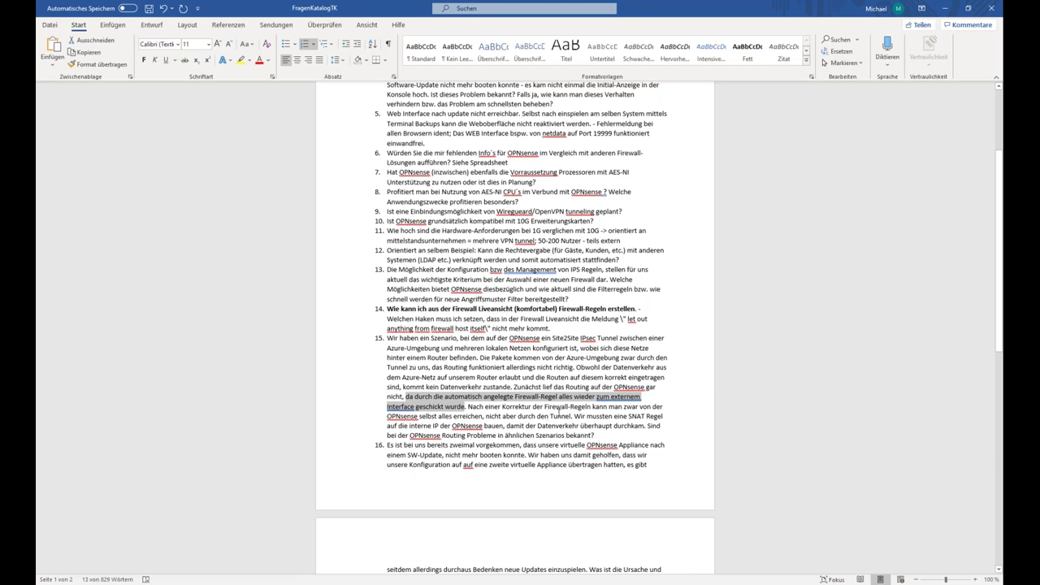
Highlight the question-15 sentences from 'Wir mussten' to 'bekannt?' about the SNAT rule workaround.
drag(574, 416, 598, 438)
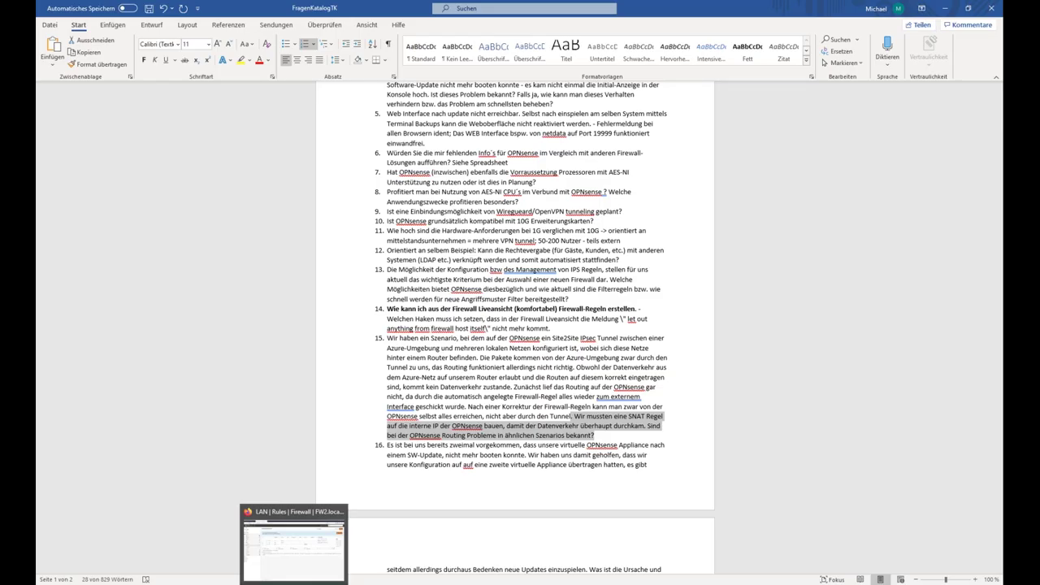
click(294, 561)
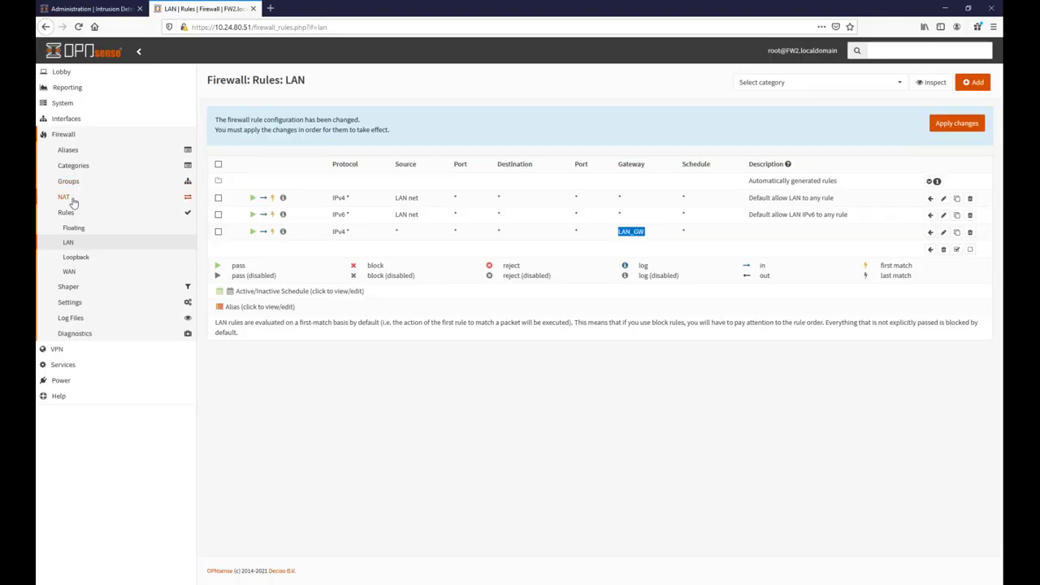
On the Packet Capture page, set the capture interface to LAN and protocol to ICMP.
click(70, 118)
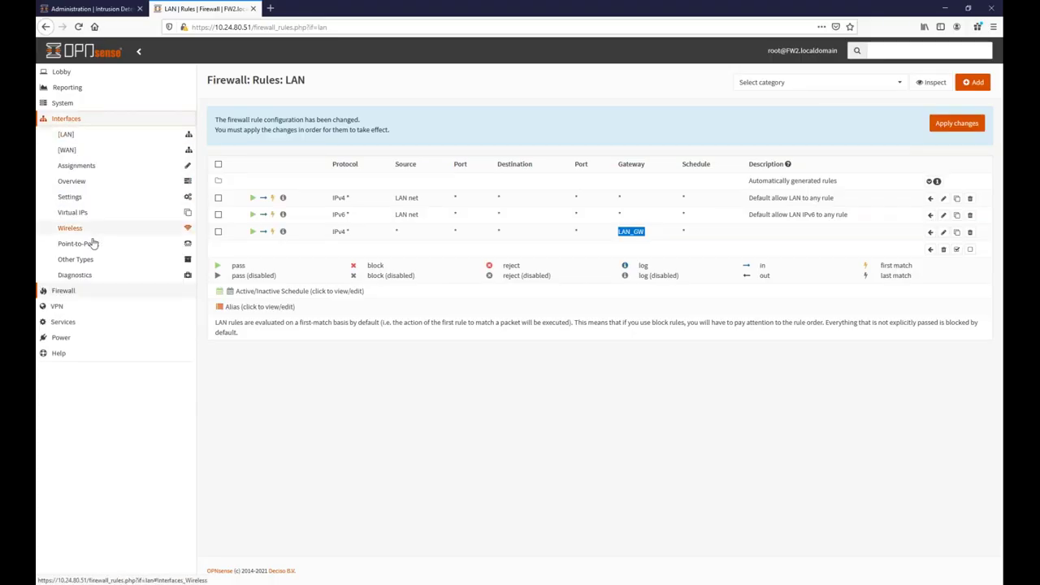
click(78, 275)
click(85, 350)
click(435, 142)
click(413, 156)
click(413, 167)
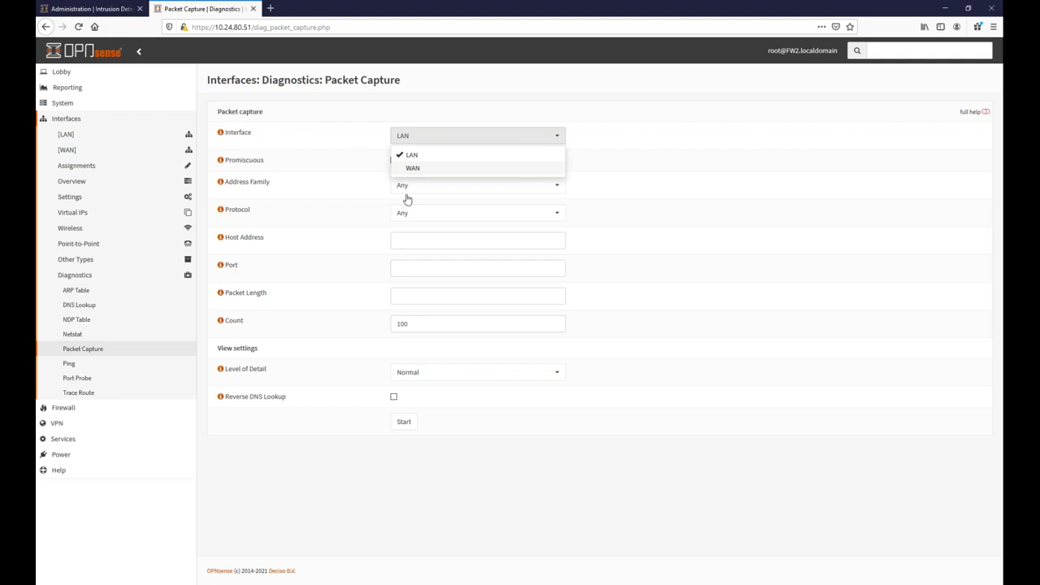
click(358, 244)
click(415, 214)
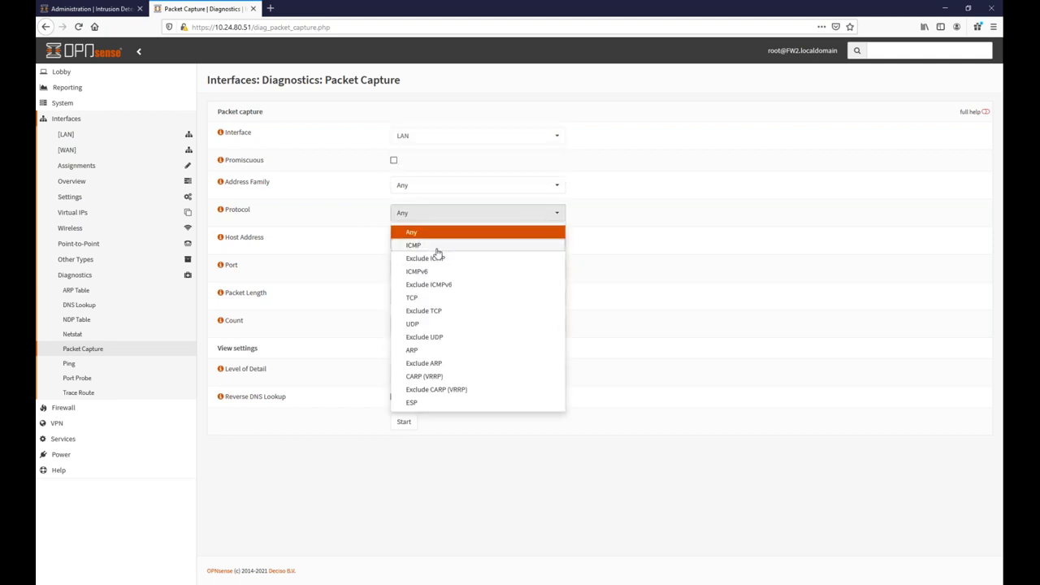
click(435, 242)
Start and stop the capture, view the captured packets, then delete the capture file.
click(404, 422)
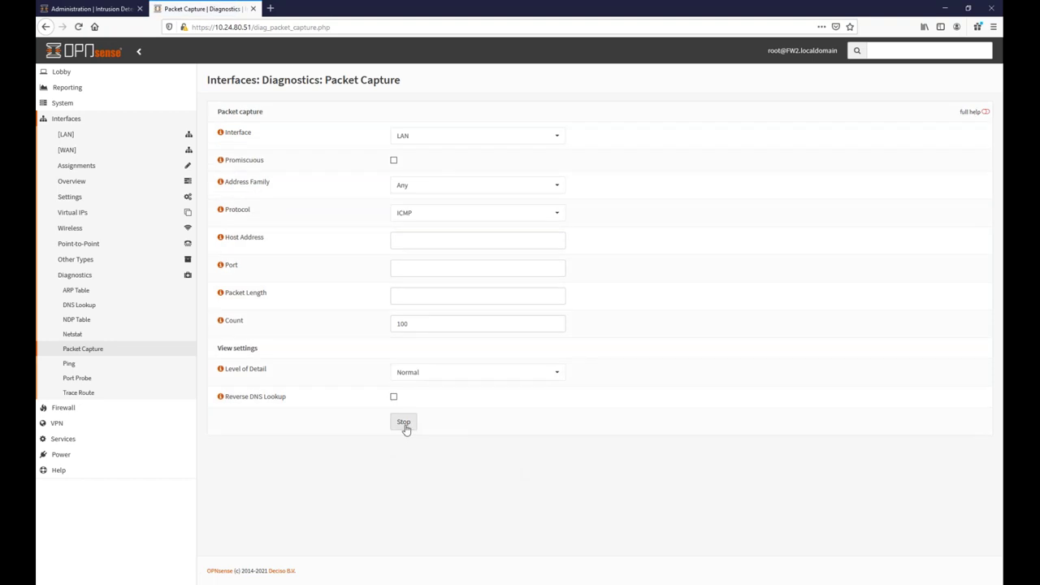
click(405, 423)
click(454, 424)
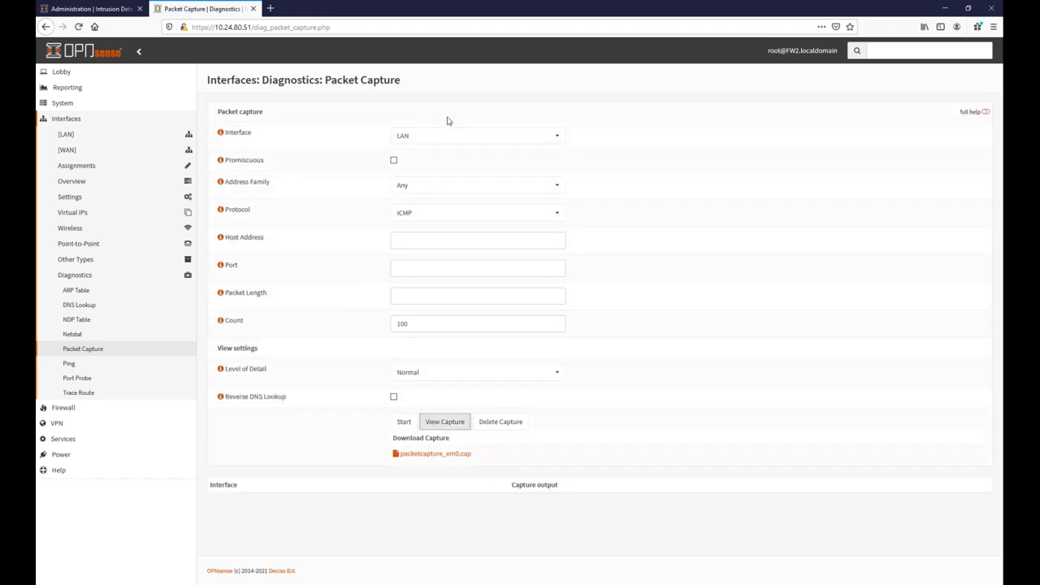
click(488, 425)
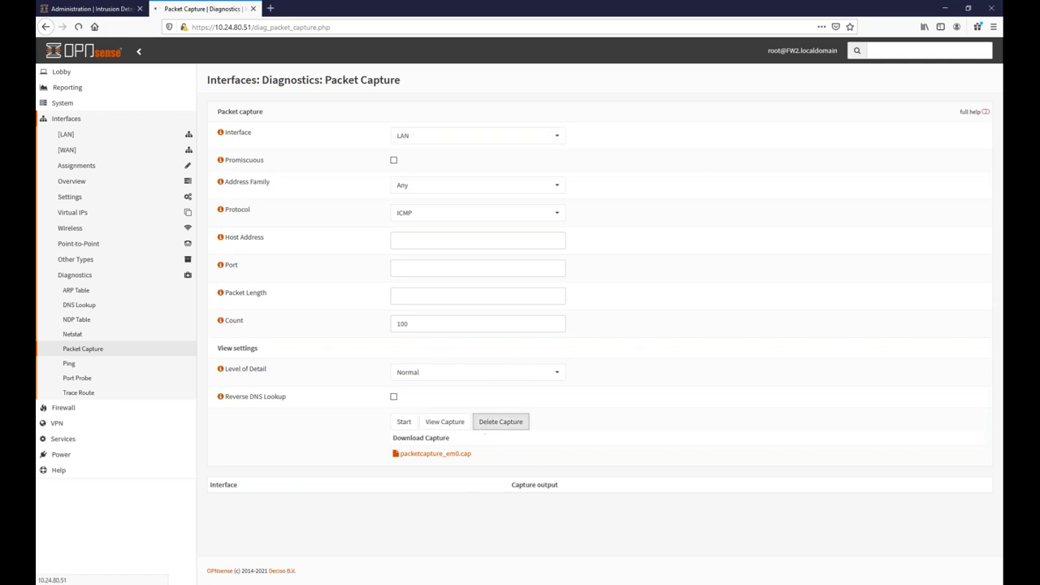
click(435, 138)
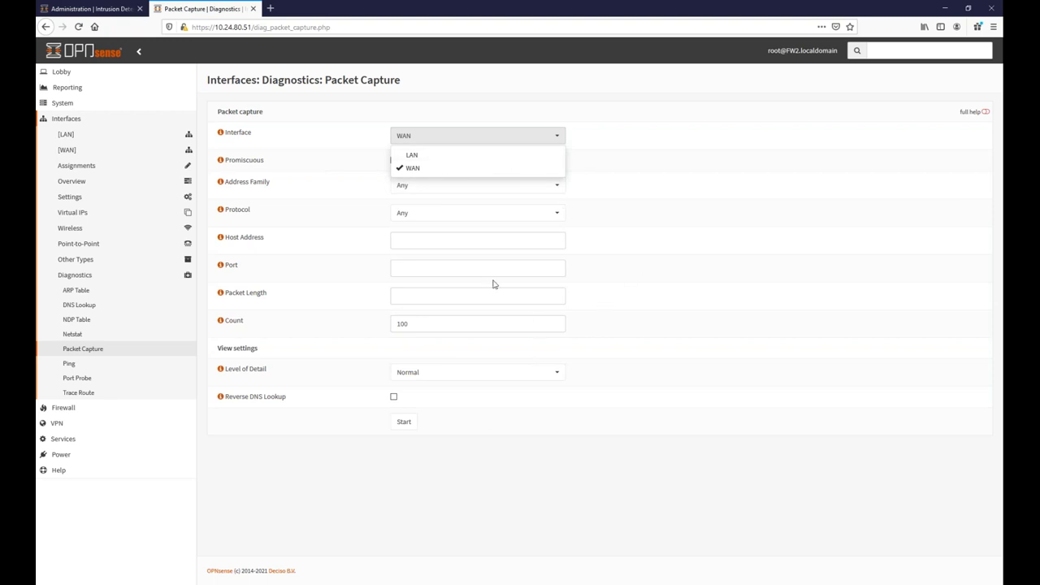
click(638, 235)
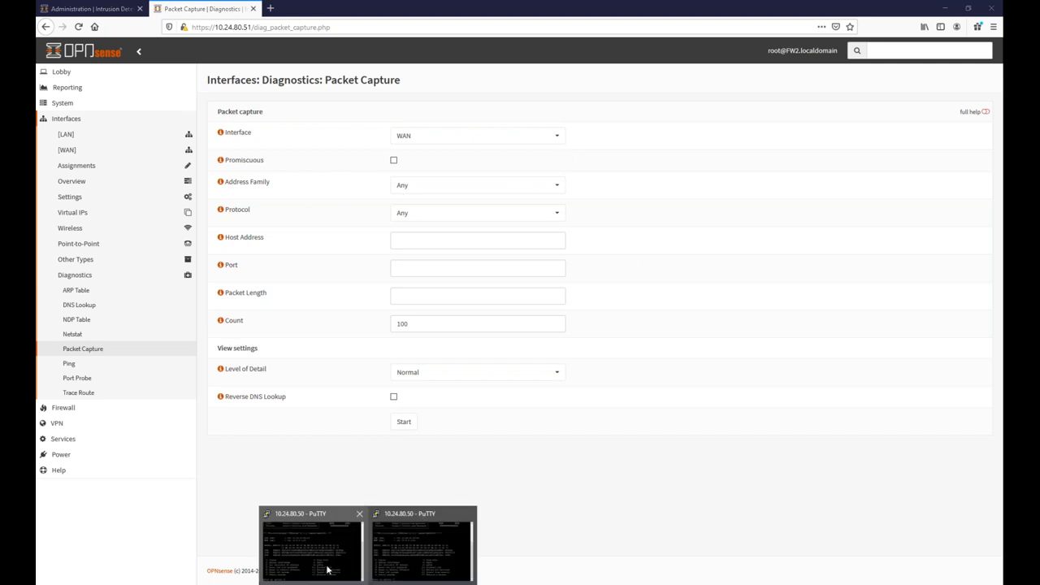
click(328, 566)
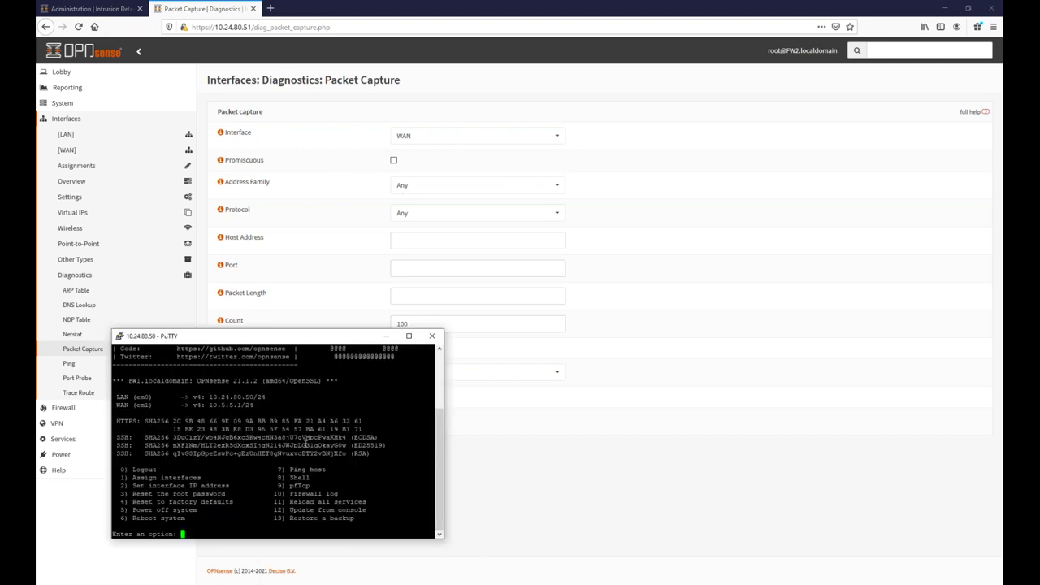
From console option 8 shell, run tcpdump -n -i em1 briefly and stop it with Ctrl+C.
text(8)
key(Return)
text(tcpdump -n -i )
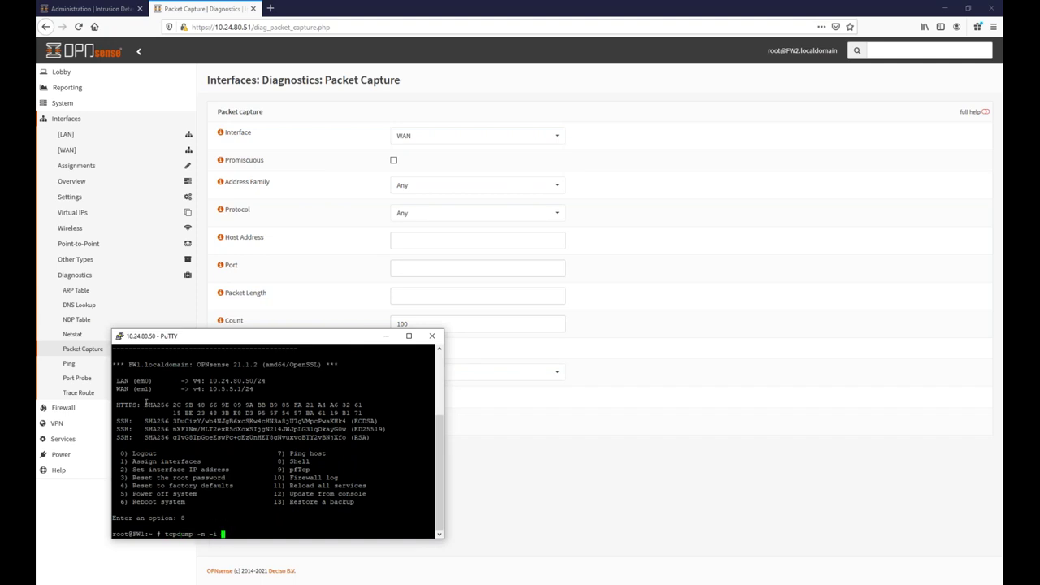
text(em0)
key(BackSpace)
key(BackSpace)
text(m1)
key(Return)
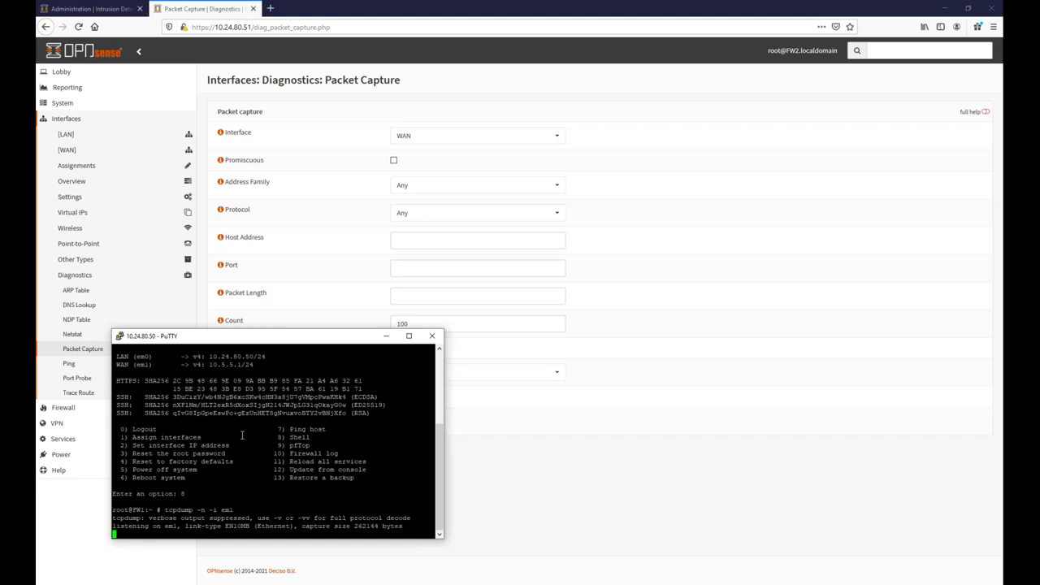
key(ctrl+c)
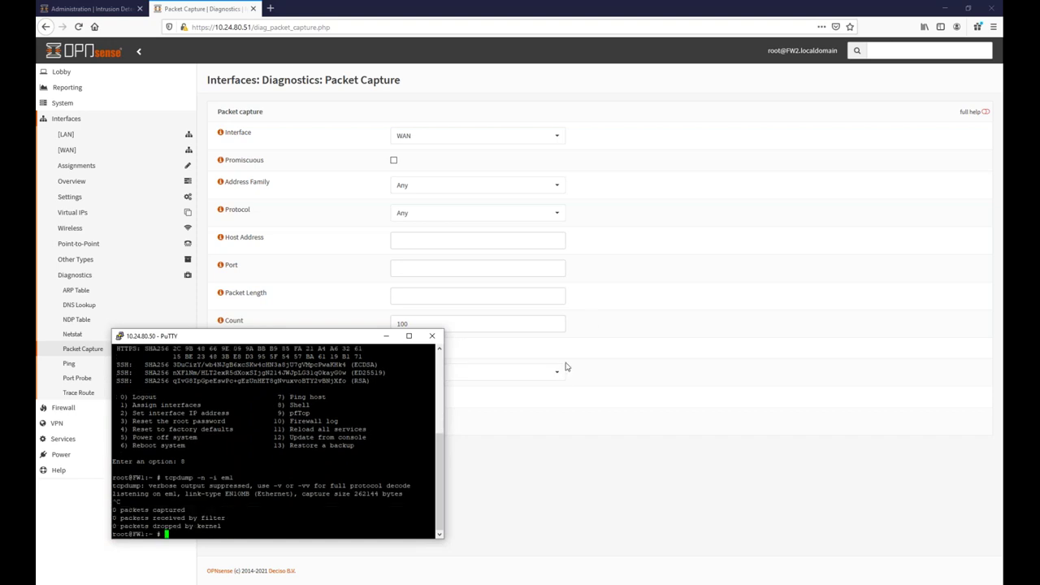
click(492, 460)
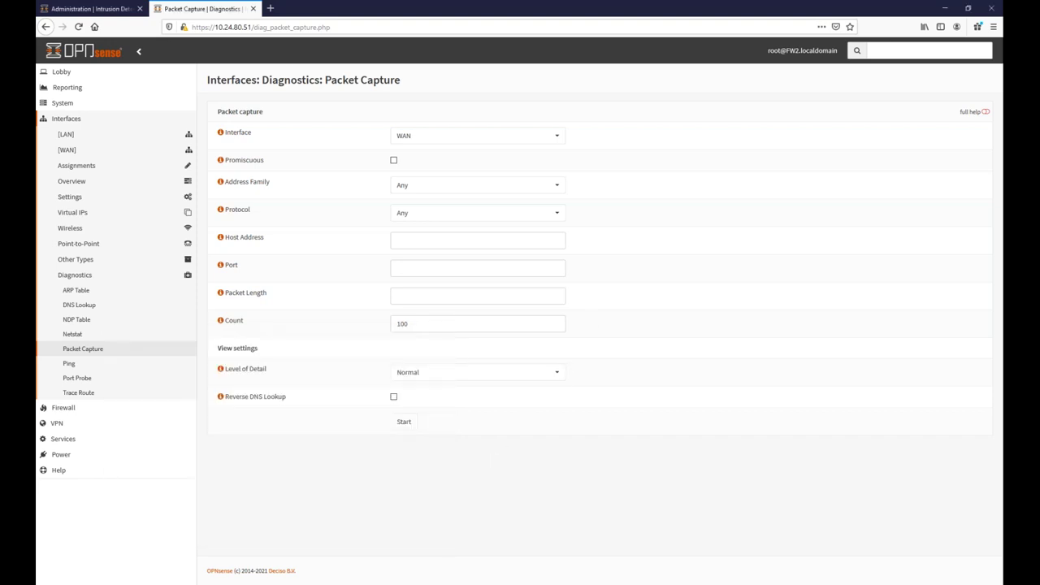
key(alt+Tab)
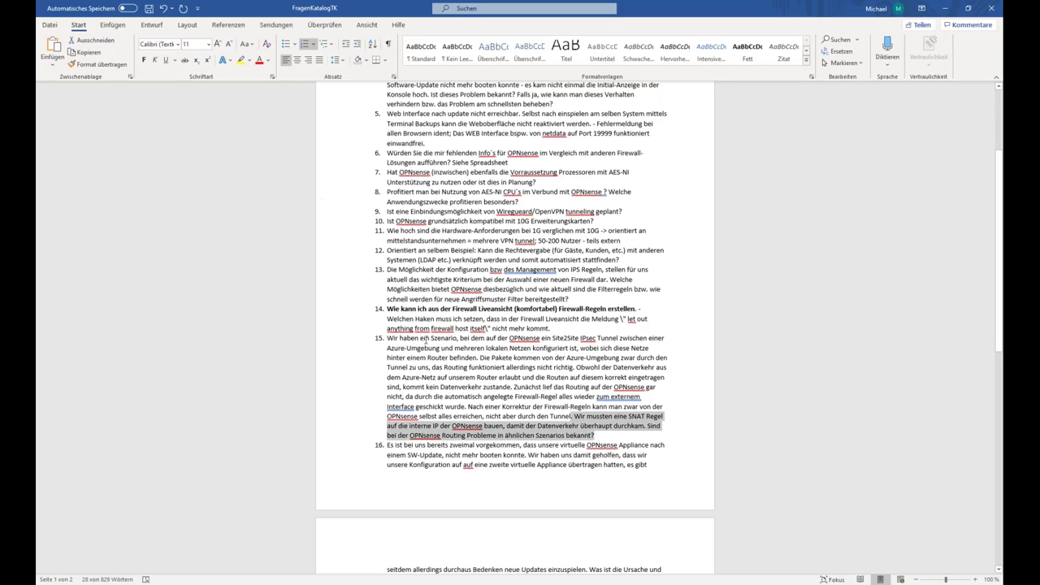
Read through catalogue questions 16 to 22, placing the caret in question 16.
click(481, 398)
scroll(543, 363, down, 3)
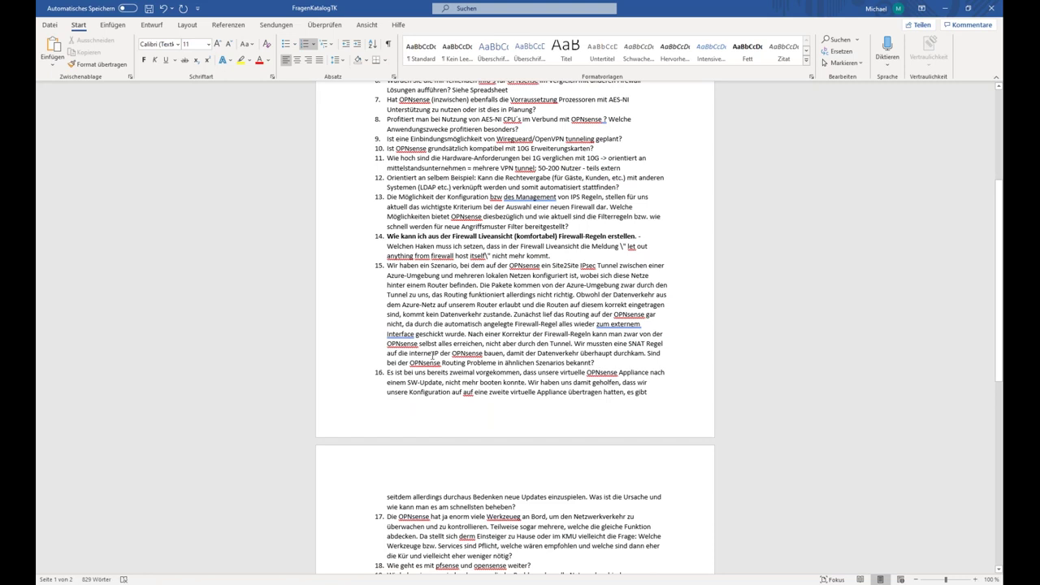
scroll(489, 416, down, 1)
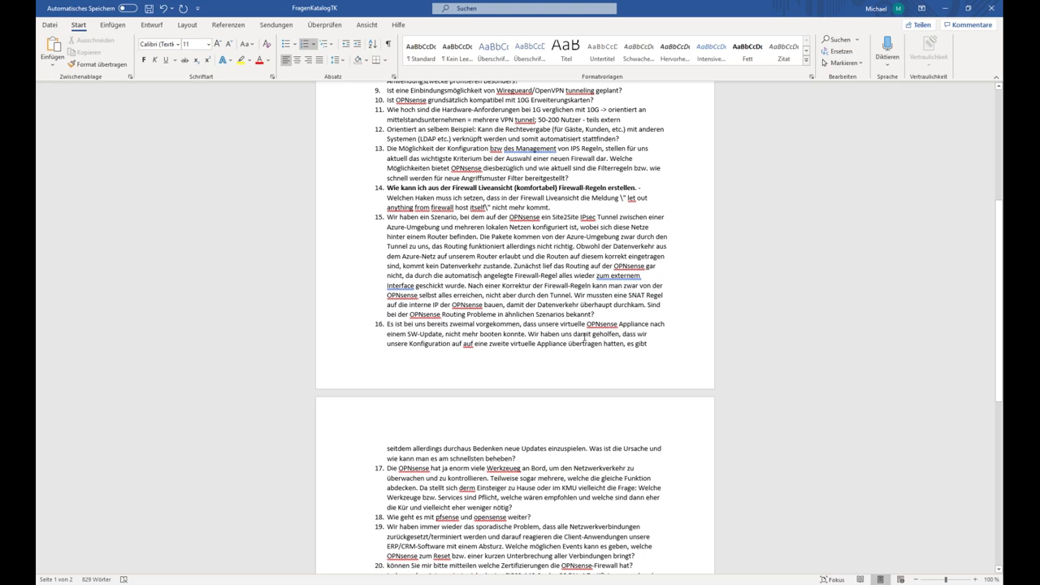
click(528, 335)
scroll(564, 447, down, 6)
scroll(621, 313, down, 1)
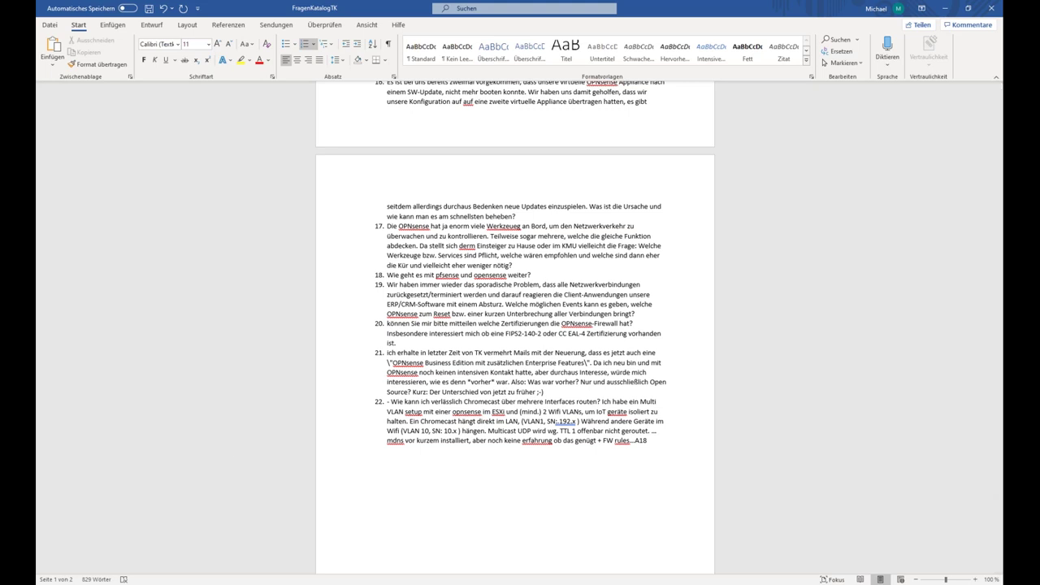
key(alt+Tab)
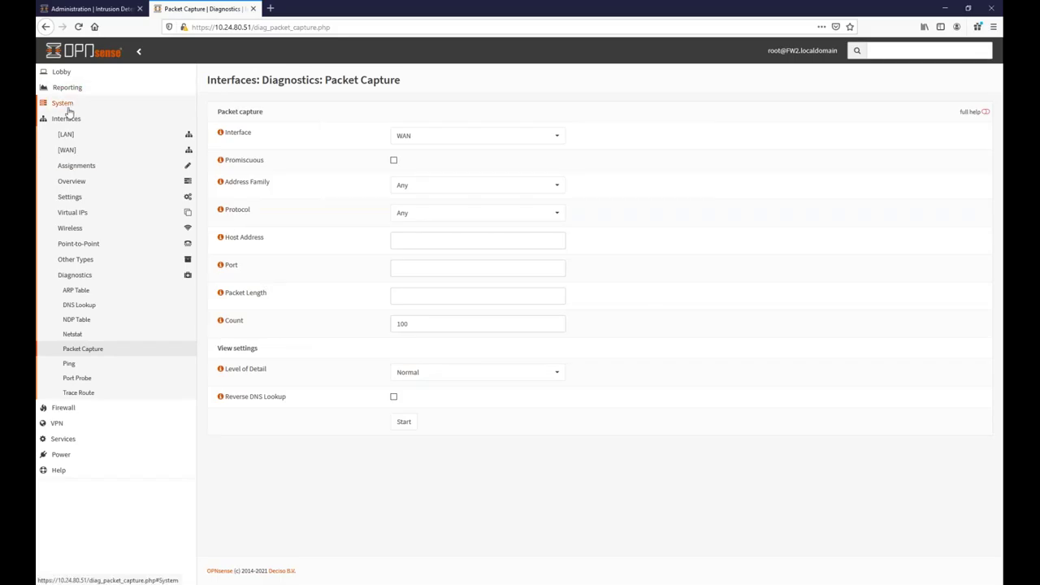
Open System > Firmware > Plugins and highlight the os-postfix and os-rspamd plugins.
click(65, 106)
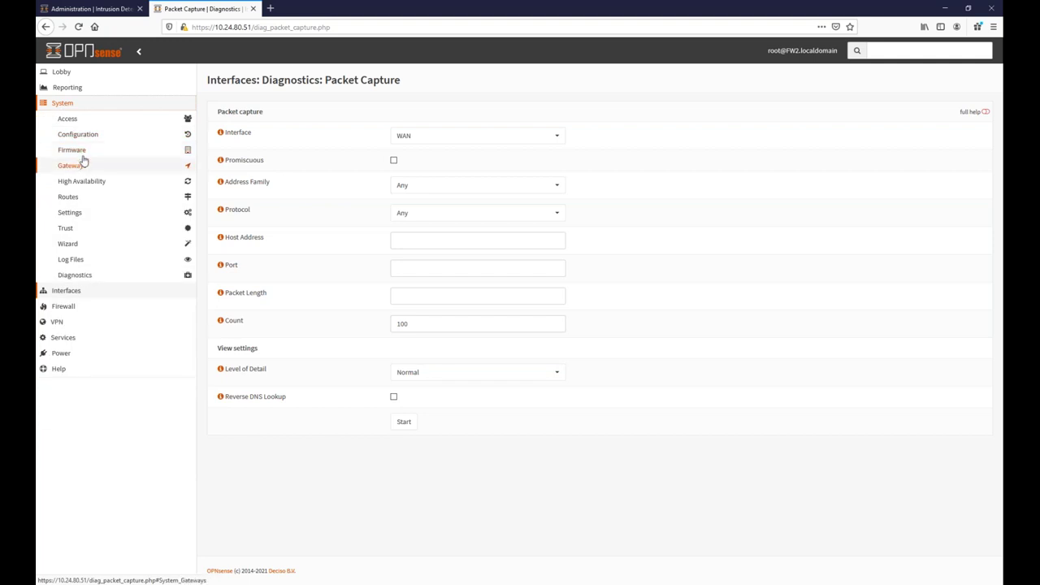
click(79, 154)
click(73, 179)
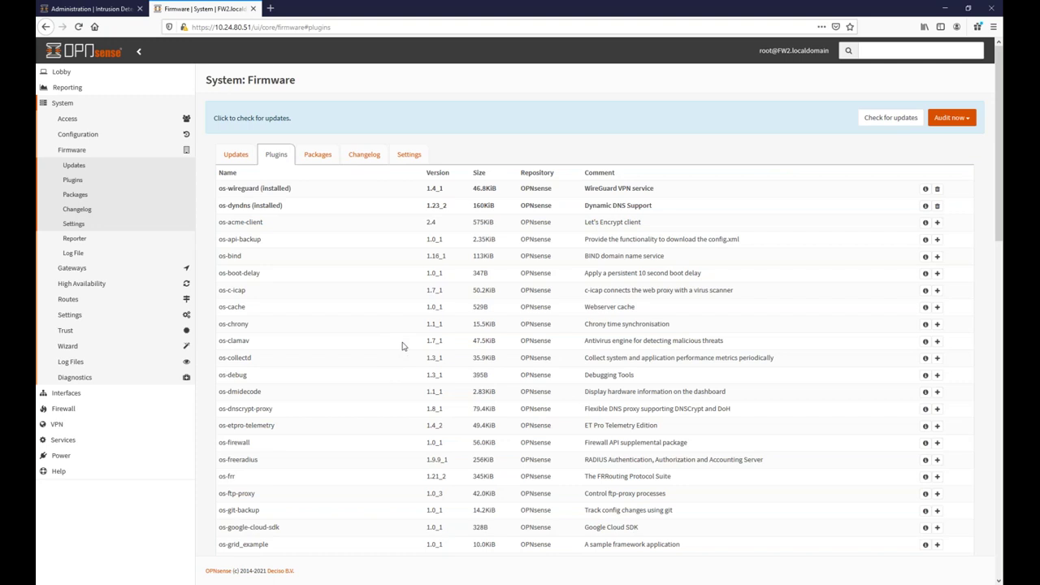
scroll(385, 404, down, 5)
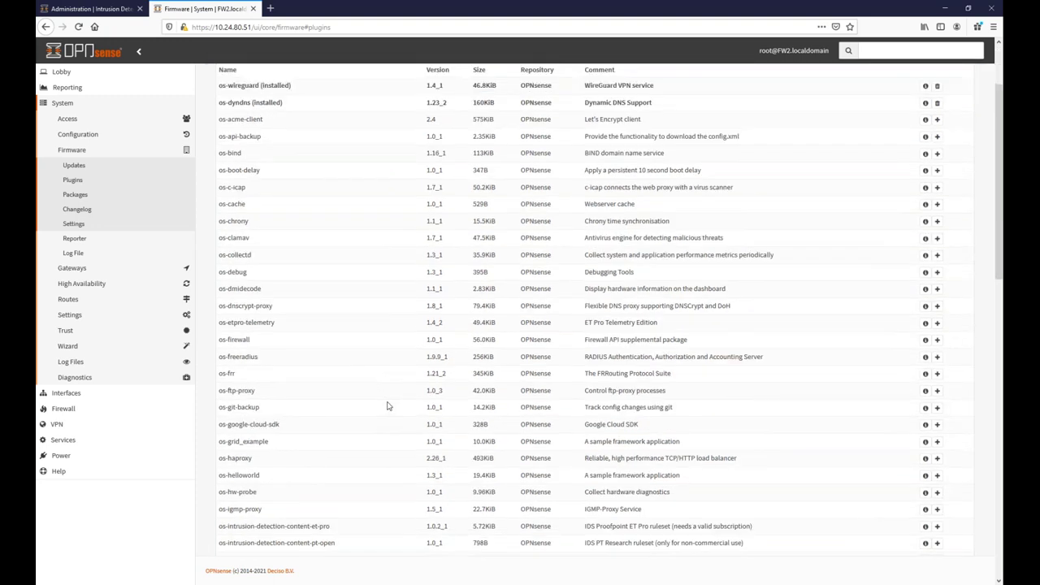
scroll(383, 387, down, 2)
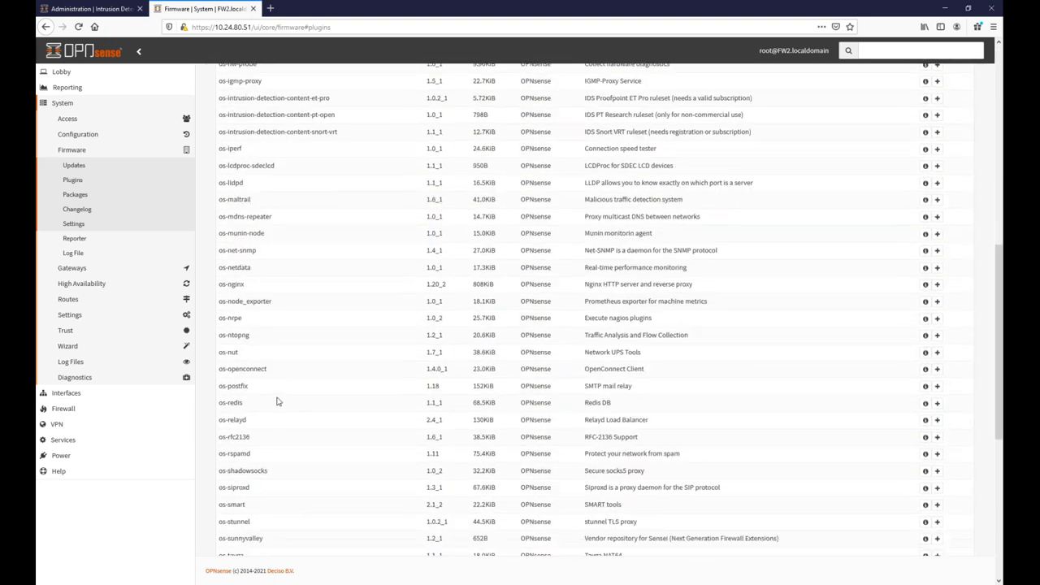
scroll(257, 250, down, 3)
drag(258, 250, 221, 250)
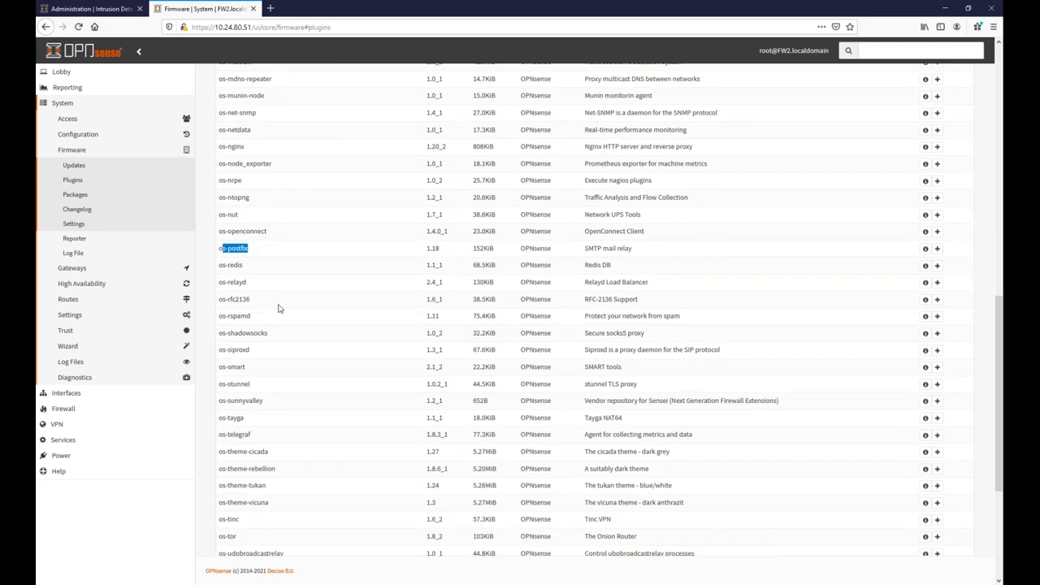
drag(221, 317, 252, 317)
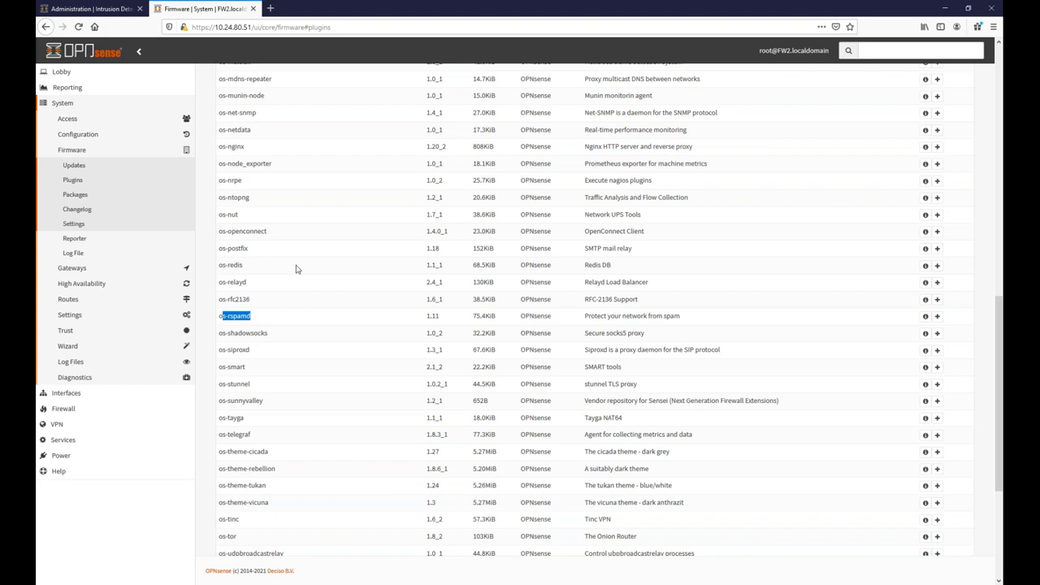
Highlight the already installed os-wireguard plugin near the top of the list.
scroll(309, 275, up, 8)
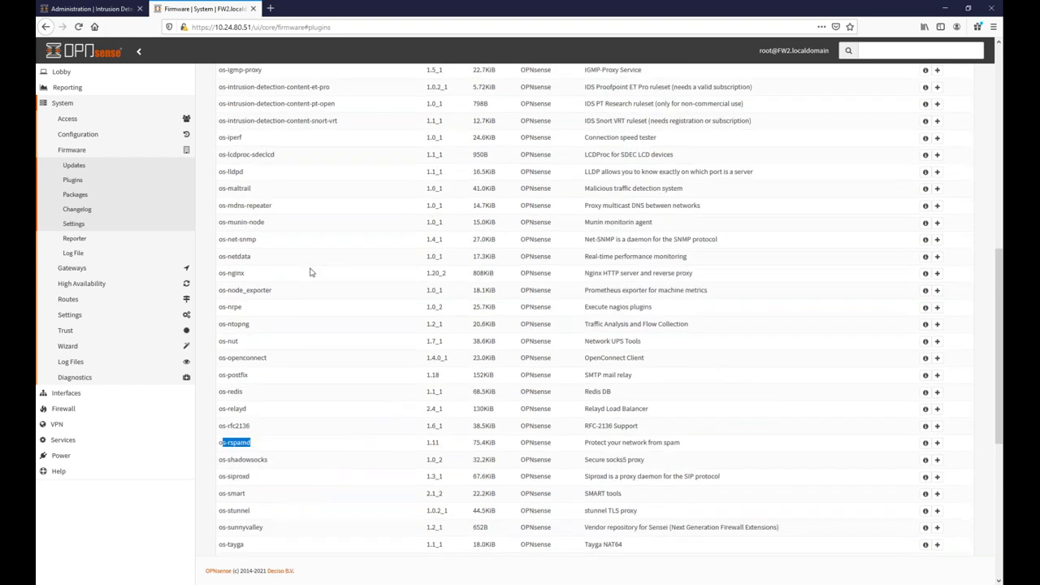
scroll(320, 284, up, 6)
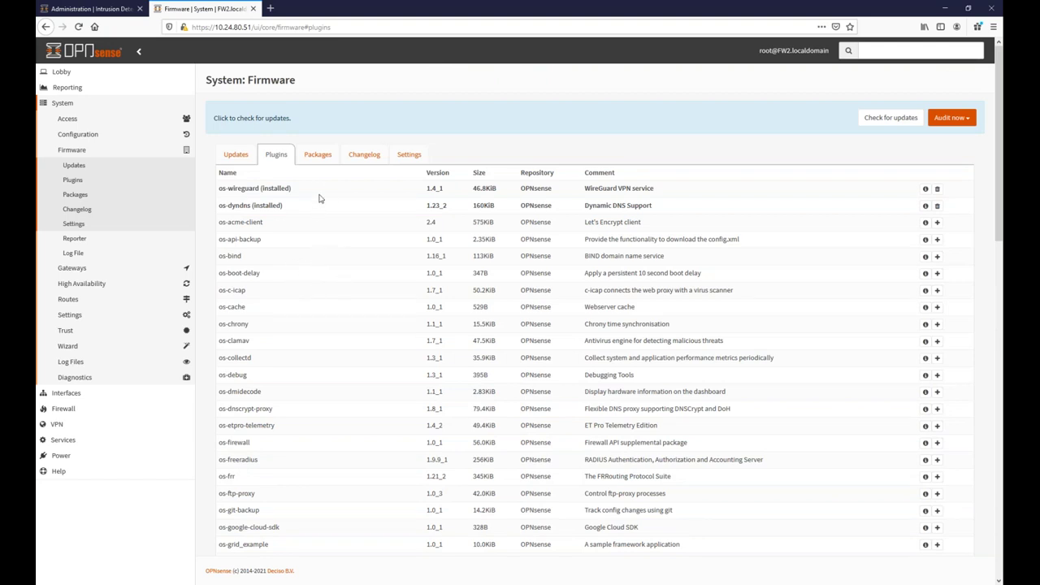
drag(292, 190, 234, 188)
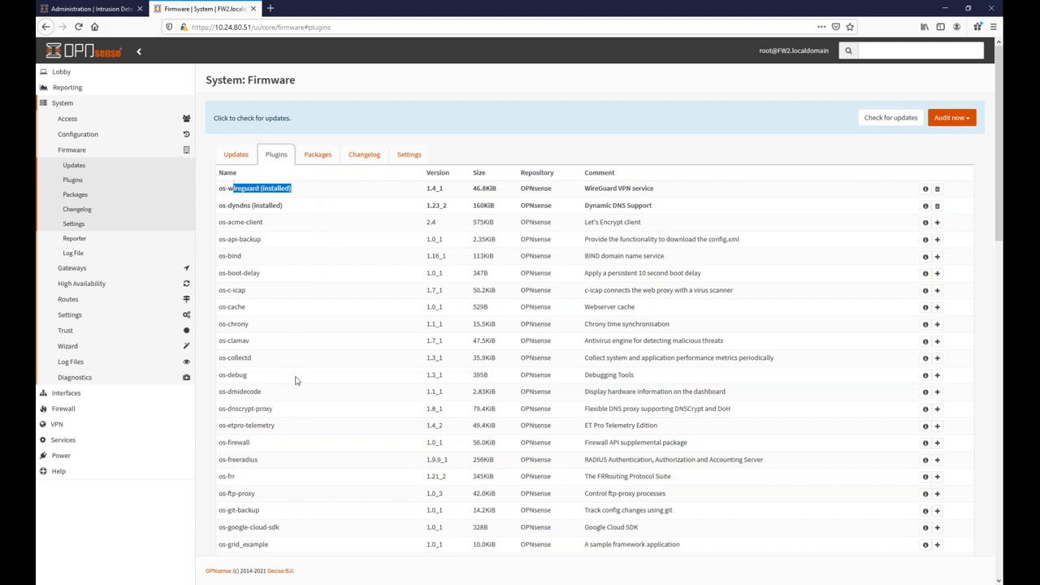
scroll(317, 361, down, 3)
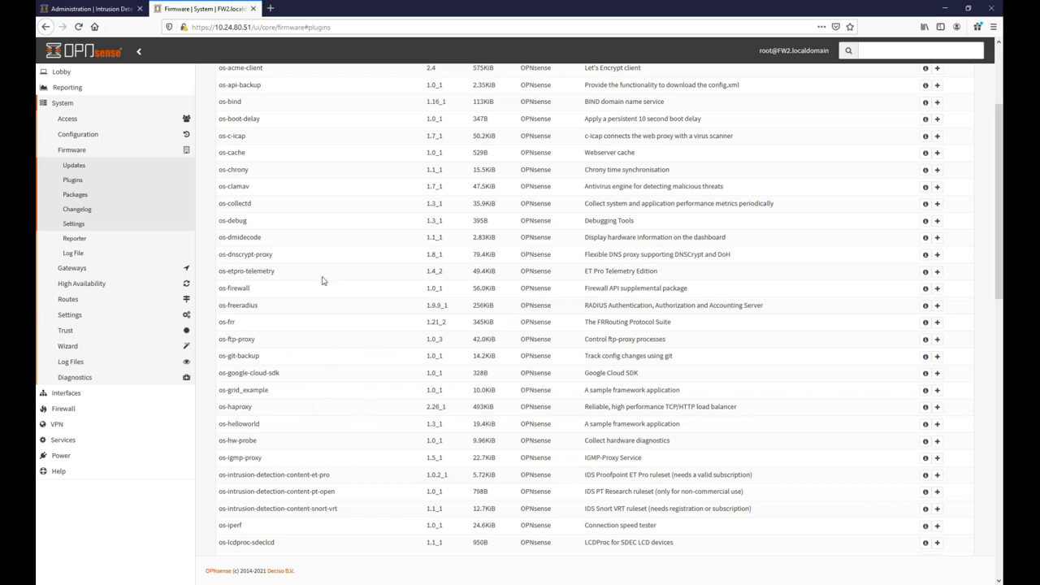
click(80, 91)
Open Reporting > Traffic to view the live LAN and WAN bandwidth graphs.
click(64, 167)
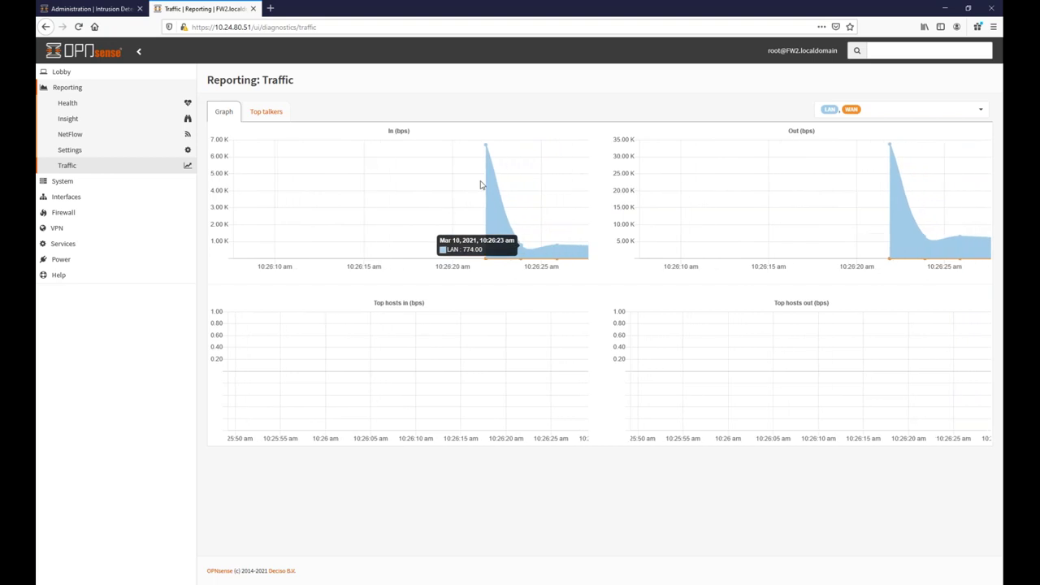
click(74, 197)
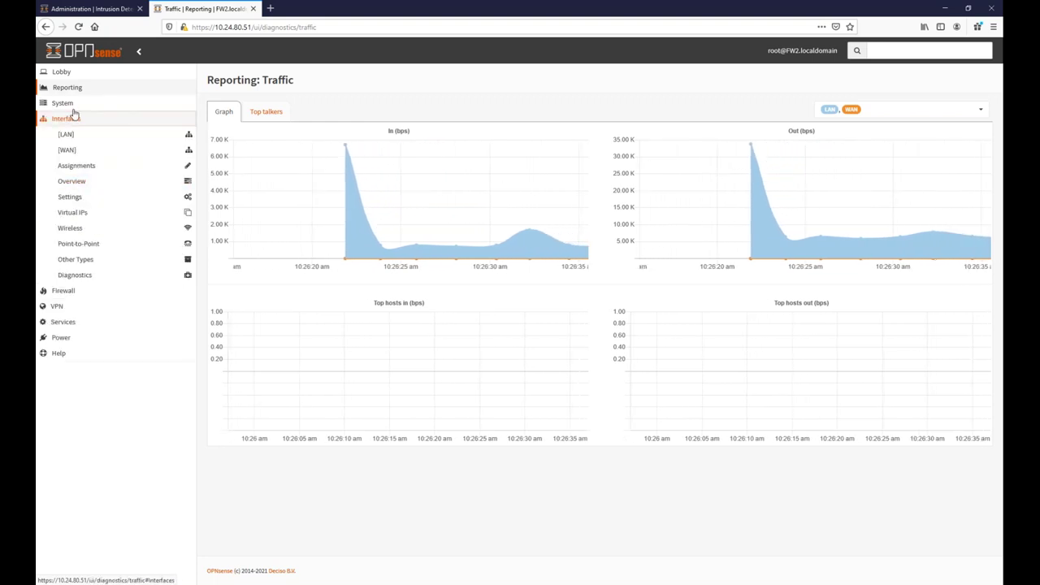
click(72, 106)
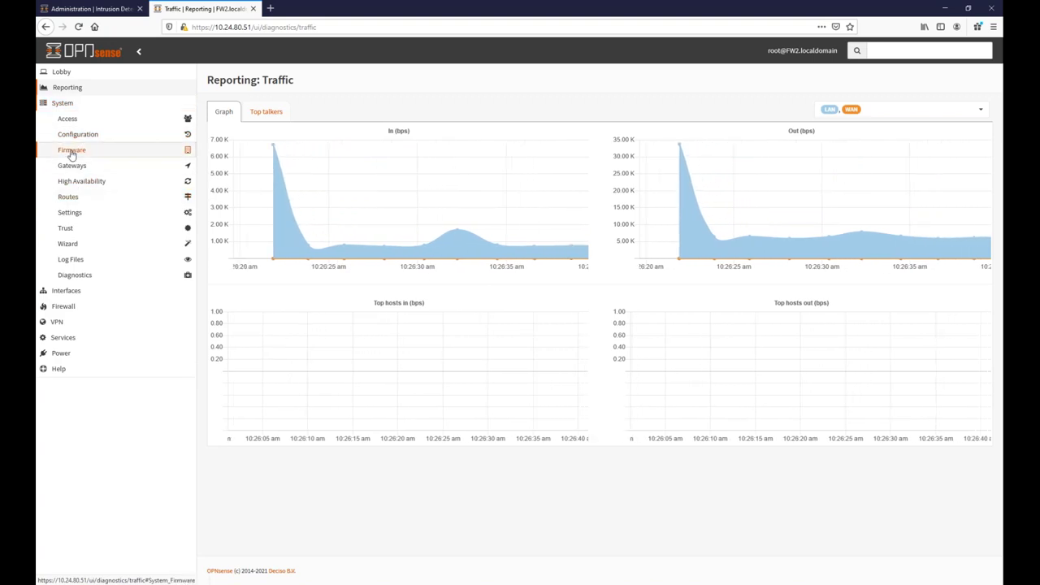
click(72, 150)
Go back to System > Firmware > Plugins and highlight the os-ntopng traffic analysis plugin.
click(73, 178)
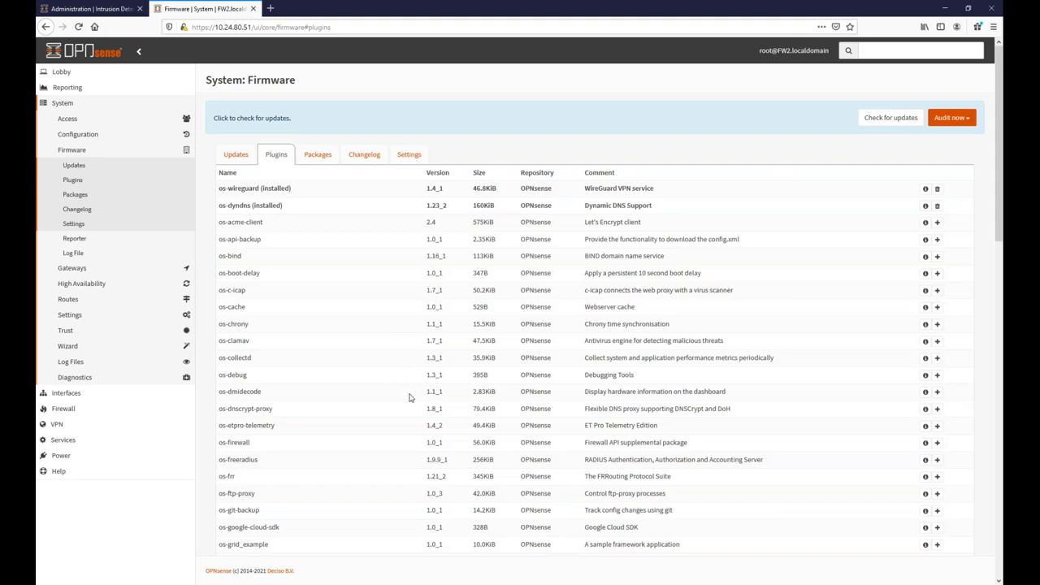
scroll(423, 410, down, 5)
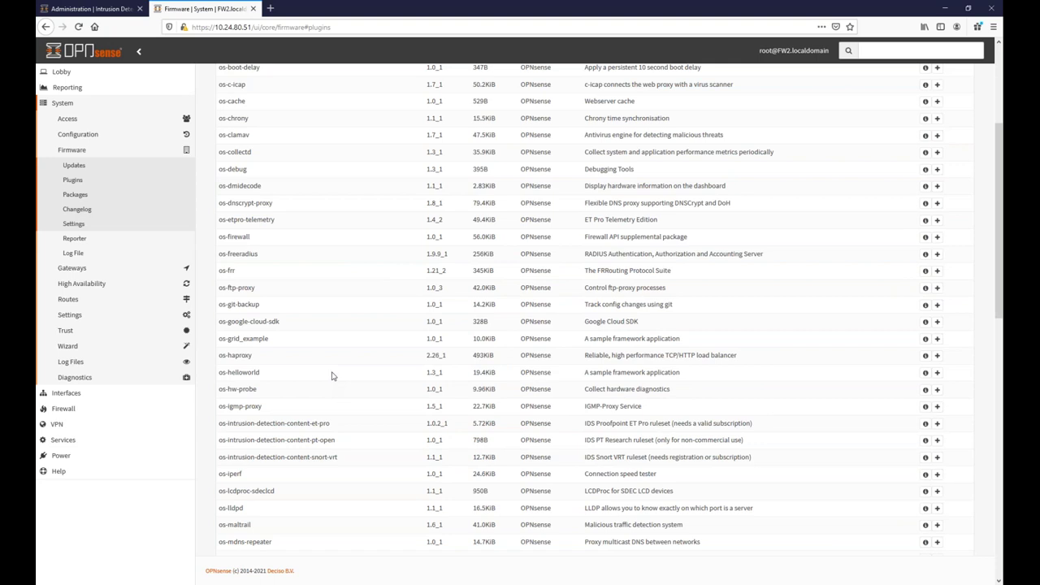
scroll(332, 376, down, 1)
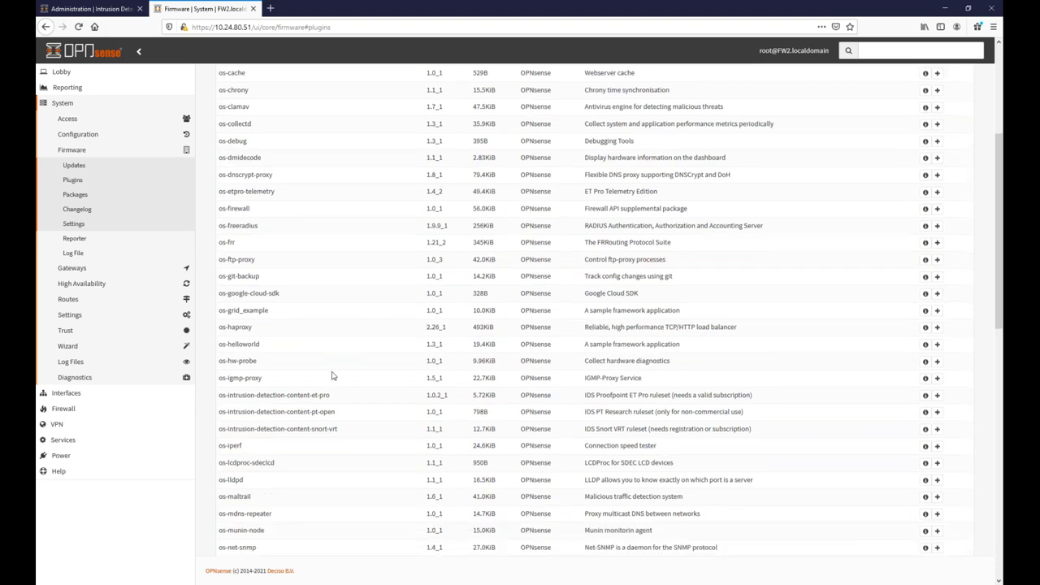
scroll(331, 377, down, 3)
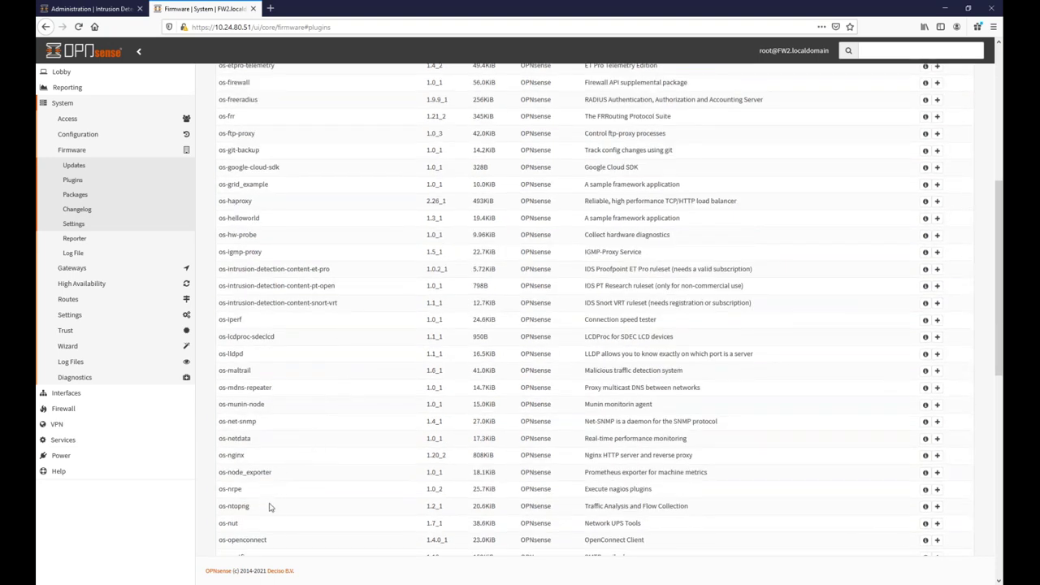
mouse_move(247, 505)
mouse_down()
mouse_move(220, 505)
mouse_move(229, 506)
mouse_up()
Highlight the os-net-snmp and os-zabbix5-proxy monitoring plugins in the list.
drag(258, 422, 235, 425)
scroll(247, 426, down, 3)
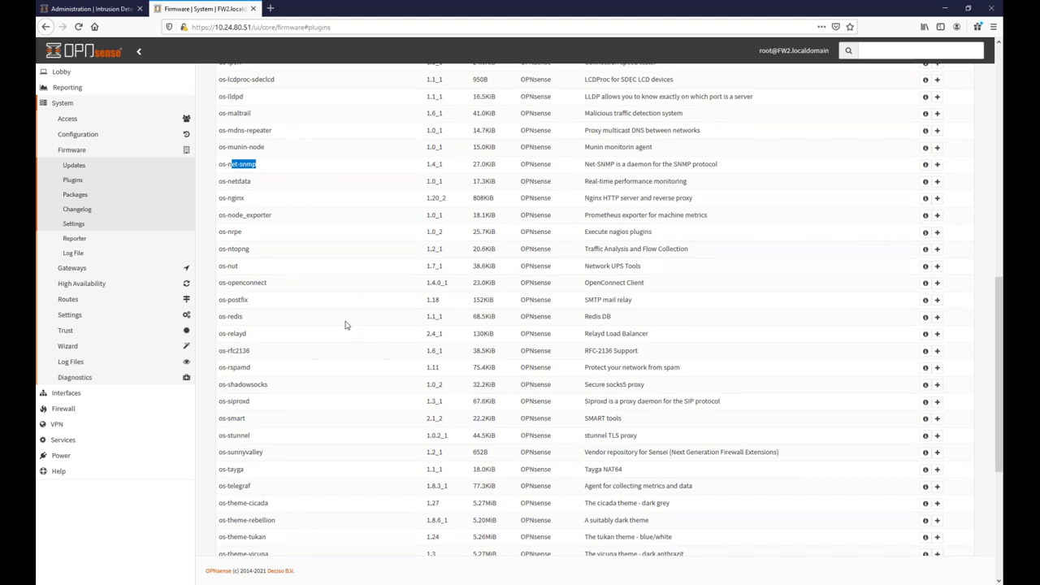
scroll(316, 418, down, 3)
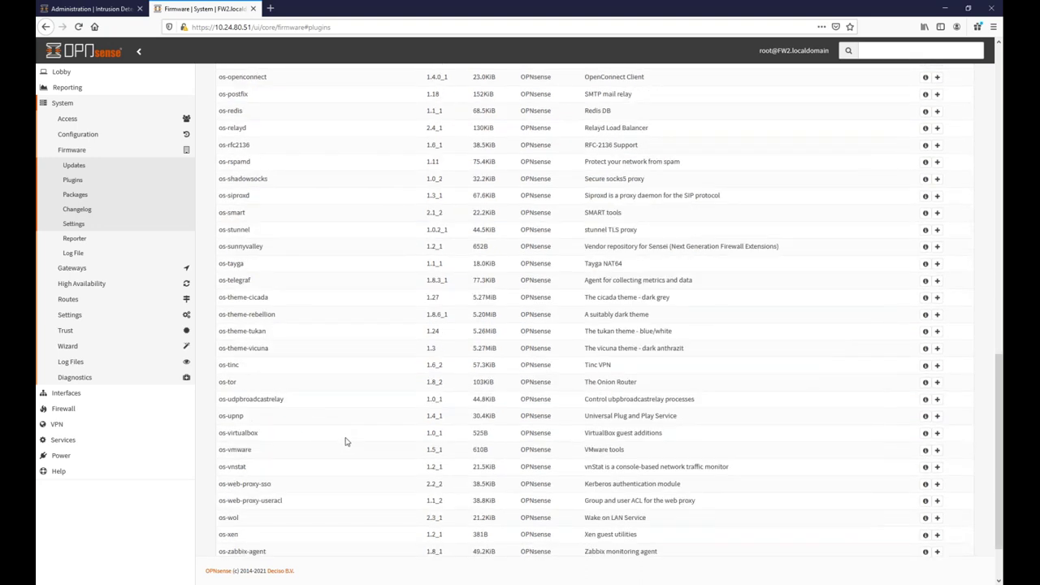
scroll(348, 488, down, 1)
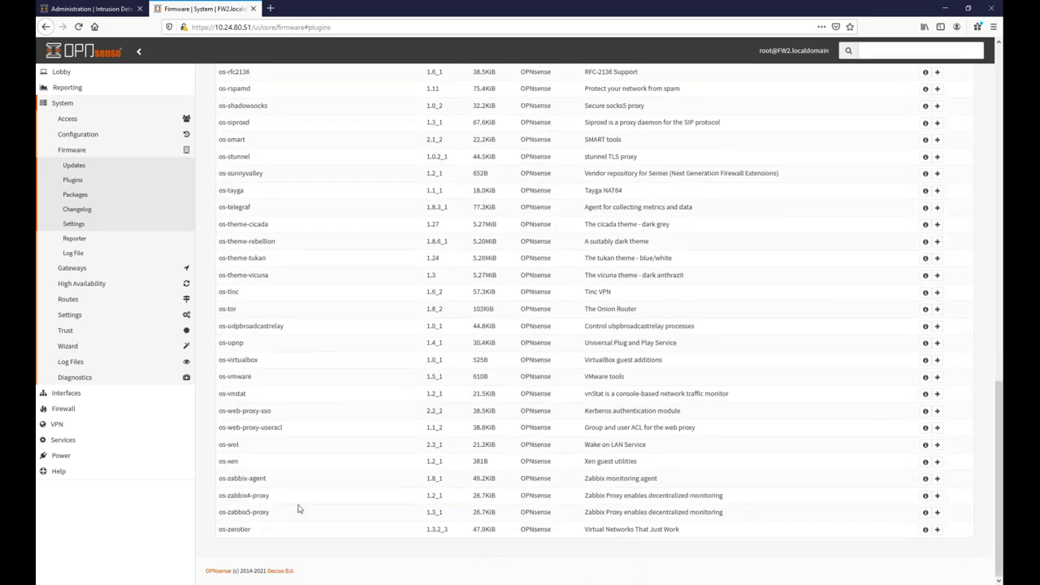
drag(269, 513, 231, 513)
Highlight the os-nrpe, os-collectd and os-munin-node monitoring plugins in turn.
scroll(328, 393, up, 4)
drag(249, 209, 231, 209)
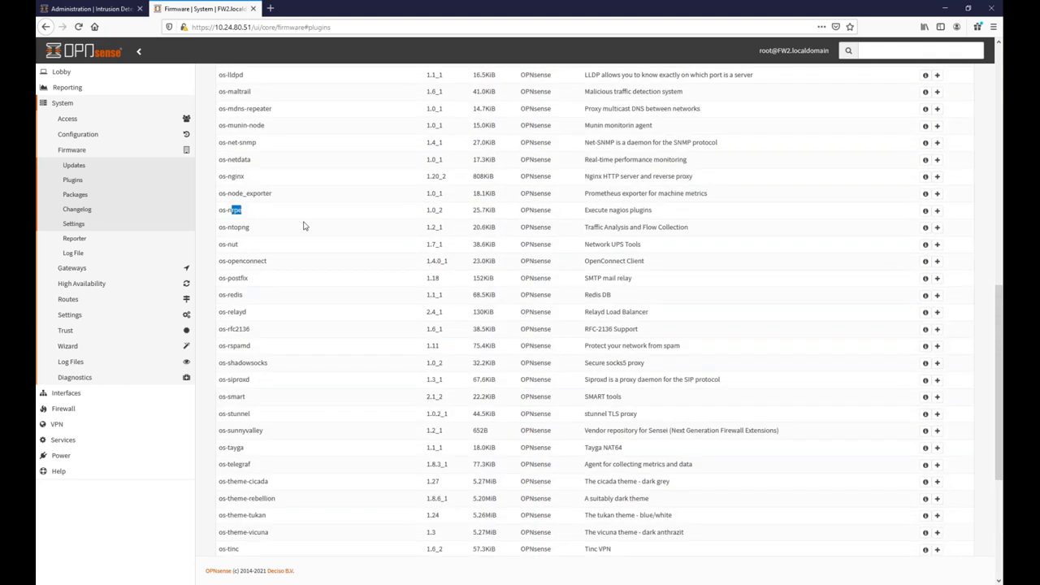
scroll(309, 232, up, 5)
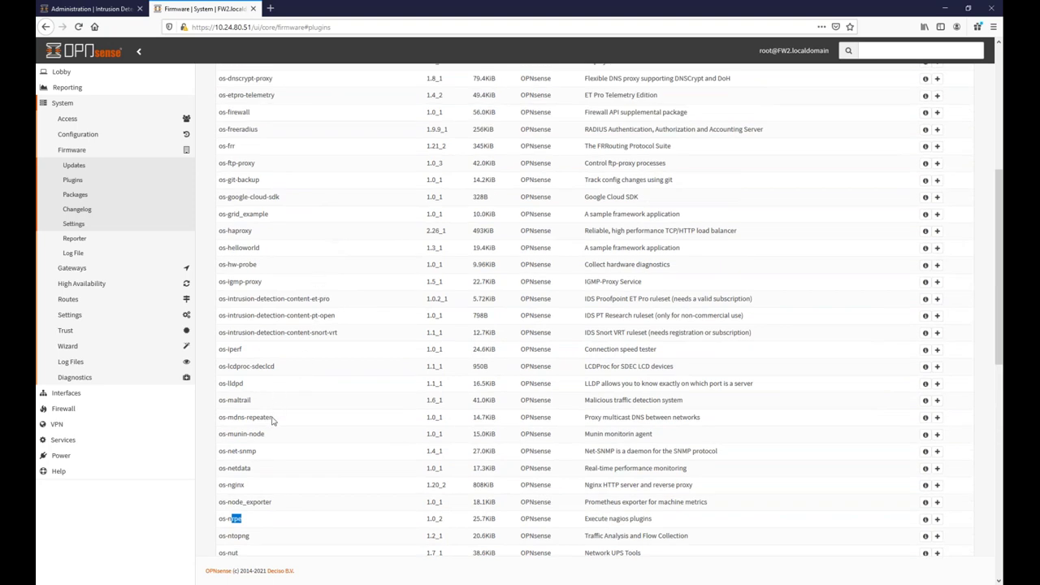
scroll(355, 333, up, 3)
drag(263, 185, 228, 183)
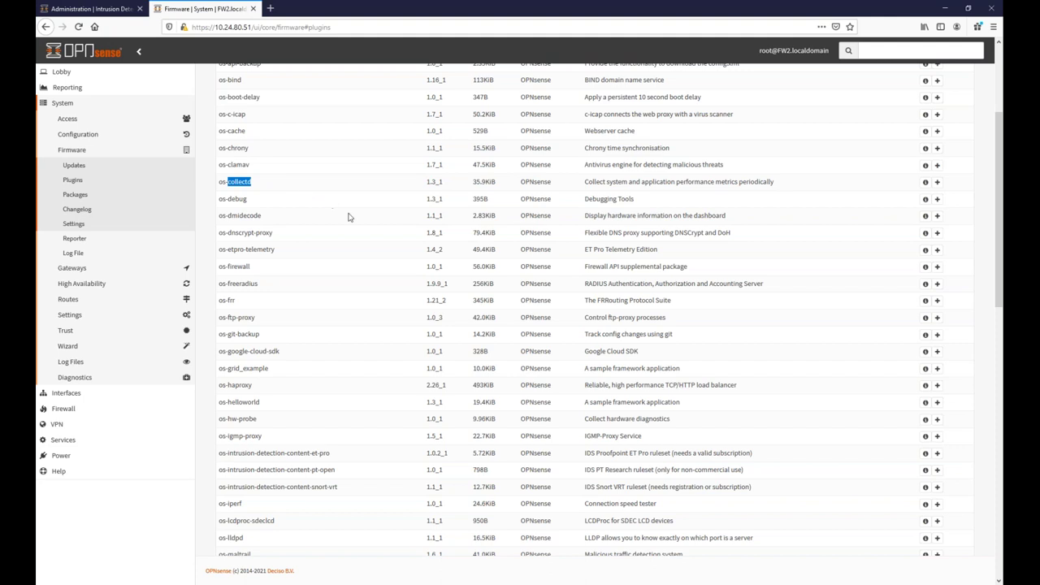
scroll(364, 247, up, 3)
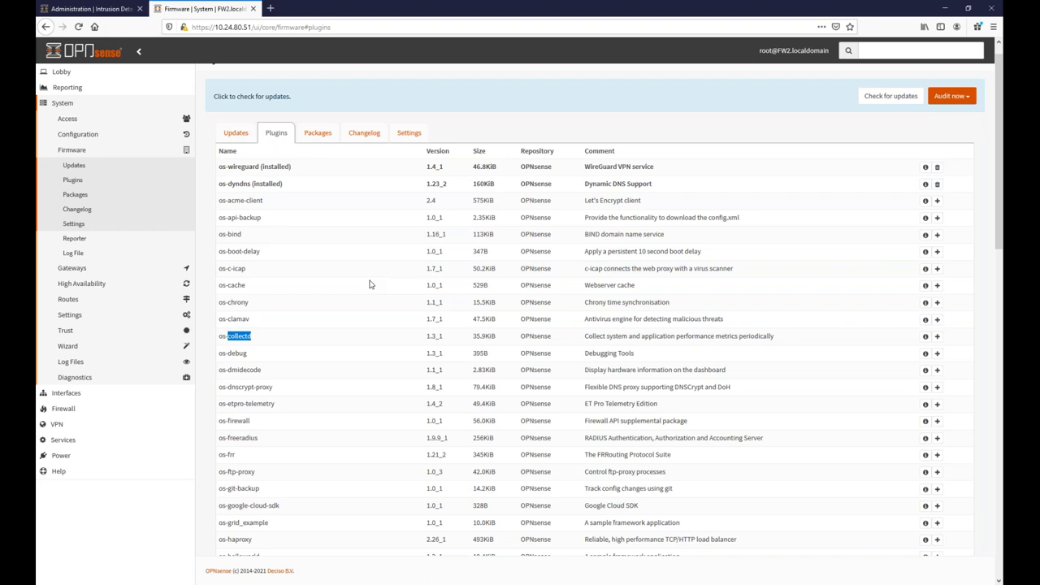
scroll(285, 320, down, 4)
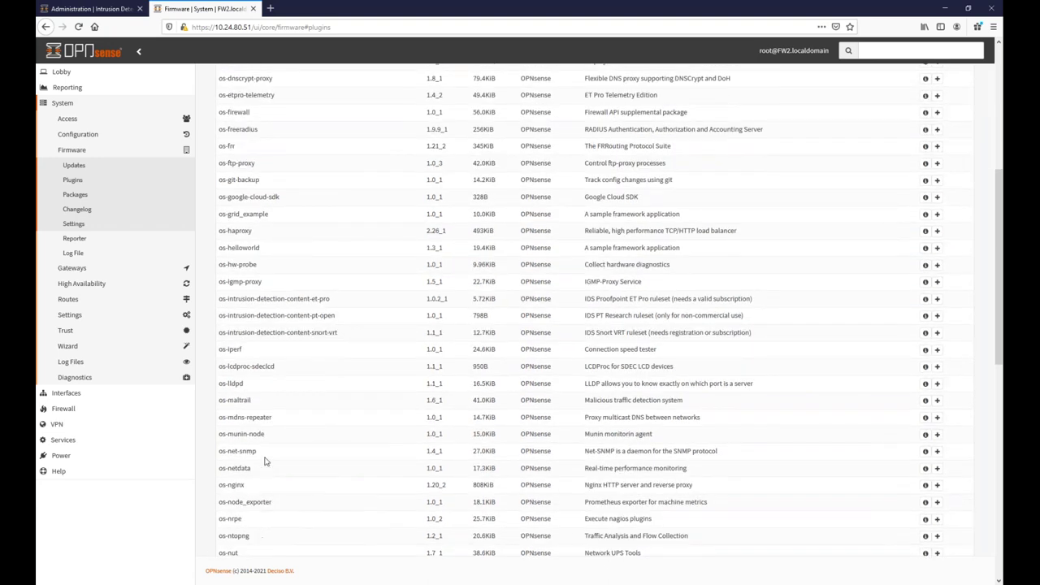
drag(265, 434, 226, 434)
key(alt+Tab)
Highlight question 18 in FragenKatalogTK, about the future of pfsense and opensense.
scroll(446, 380, down, 1)
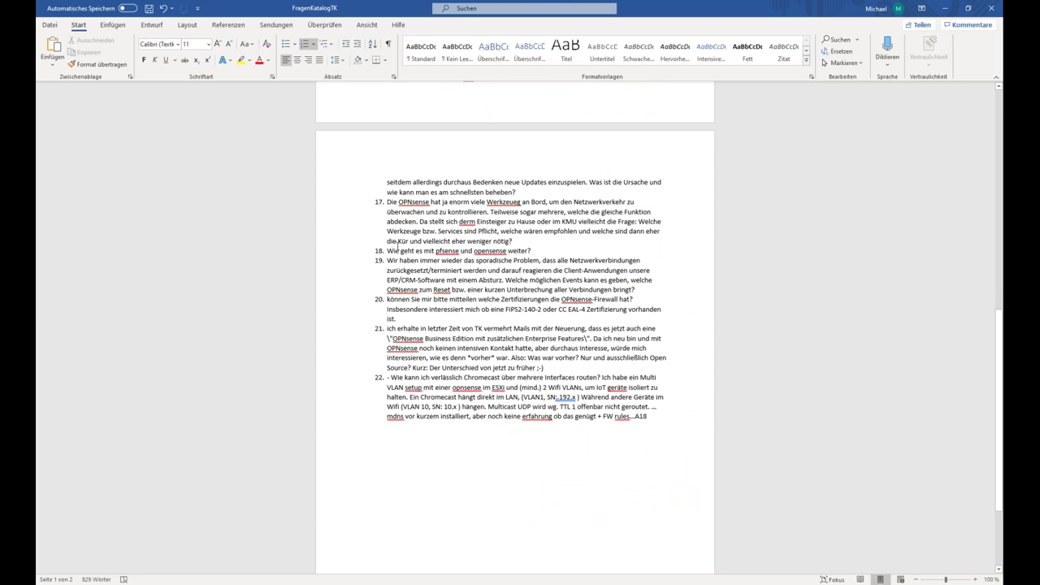
drag(387, 251, 530, 251)
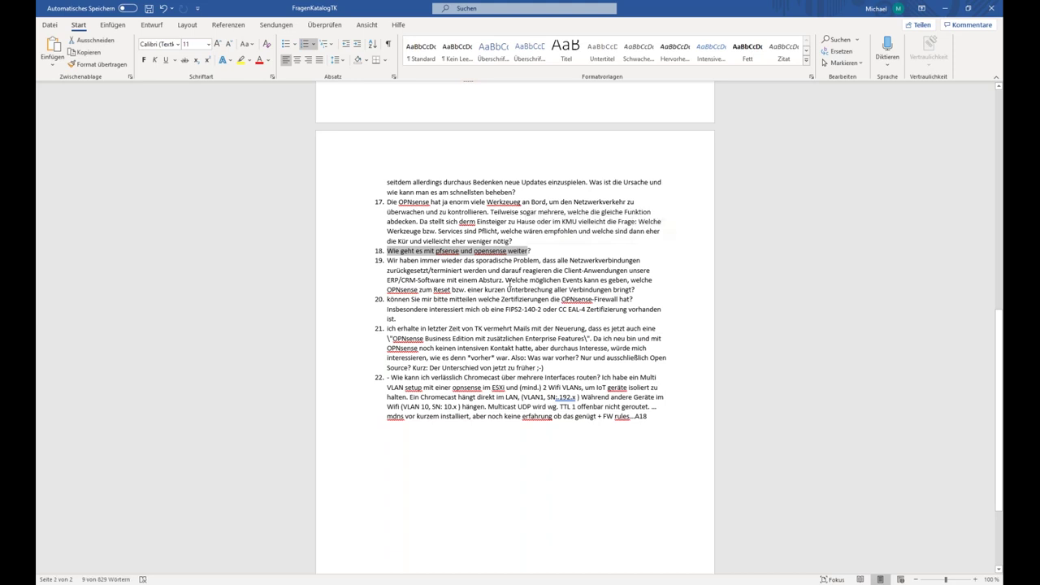
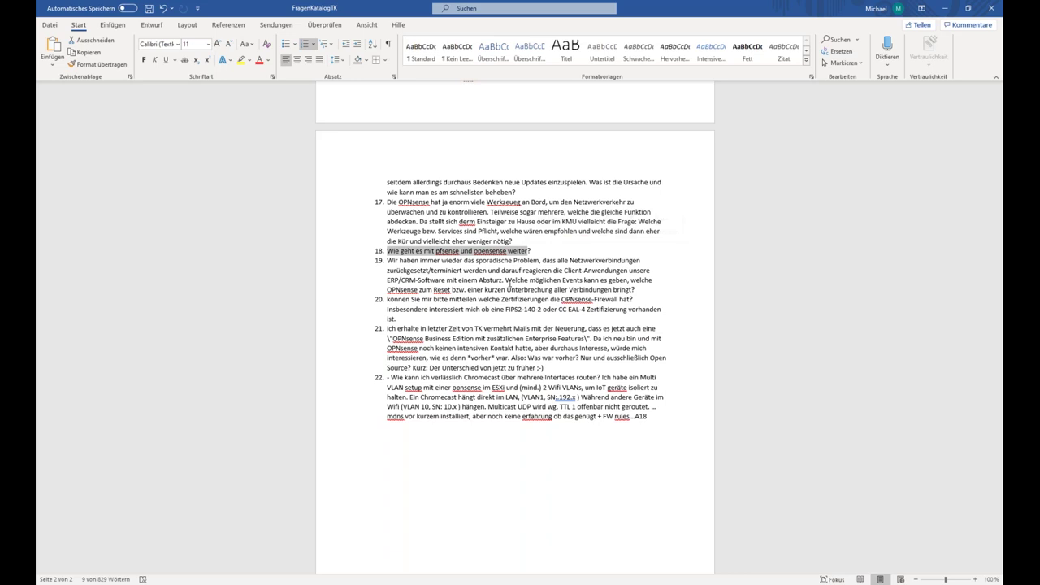
Minimize the Word question catalogue to reveal the OPNsense Plugins page in Firefox.
click(946, 8)
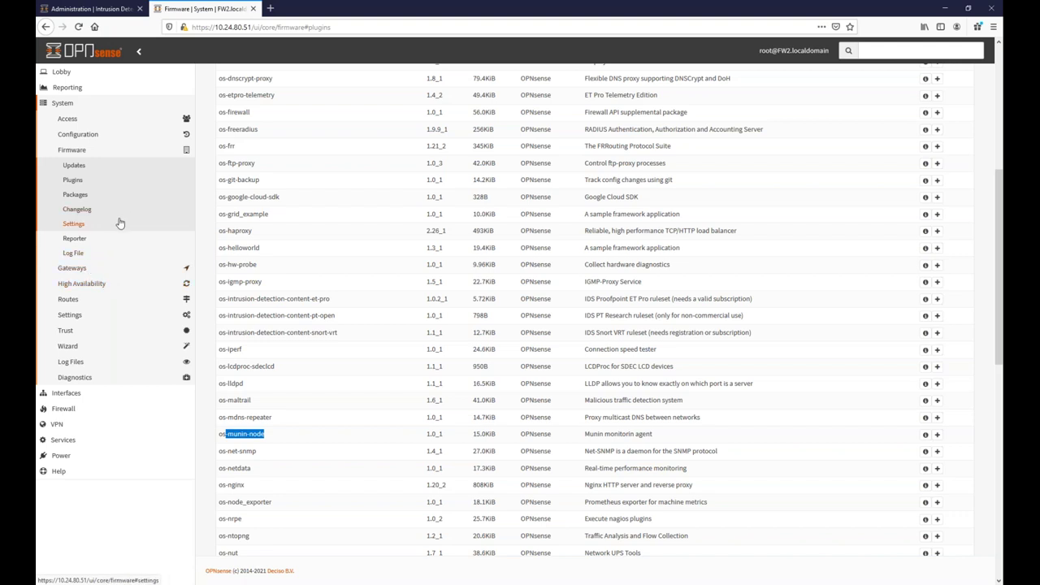
Enable 'Disable State Killing on Gateway Failure' under Firewall > Settings > Advanced.
click(72, 318)
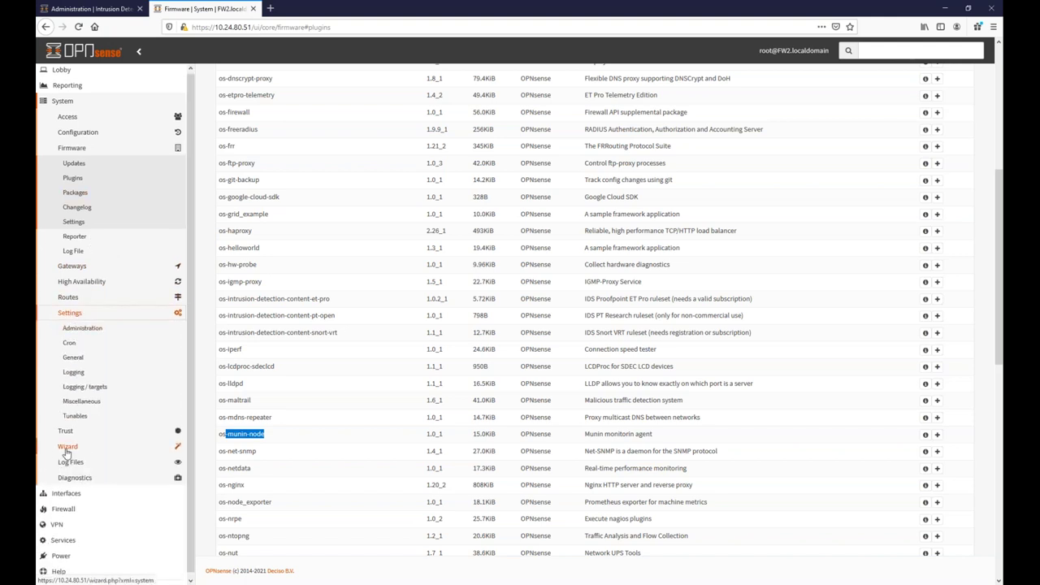
click(65, 511)
click(75, 243)
click(77, 260)
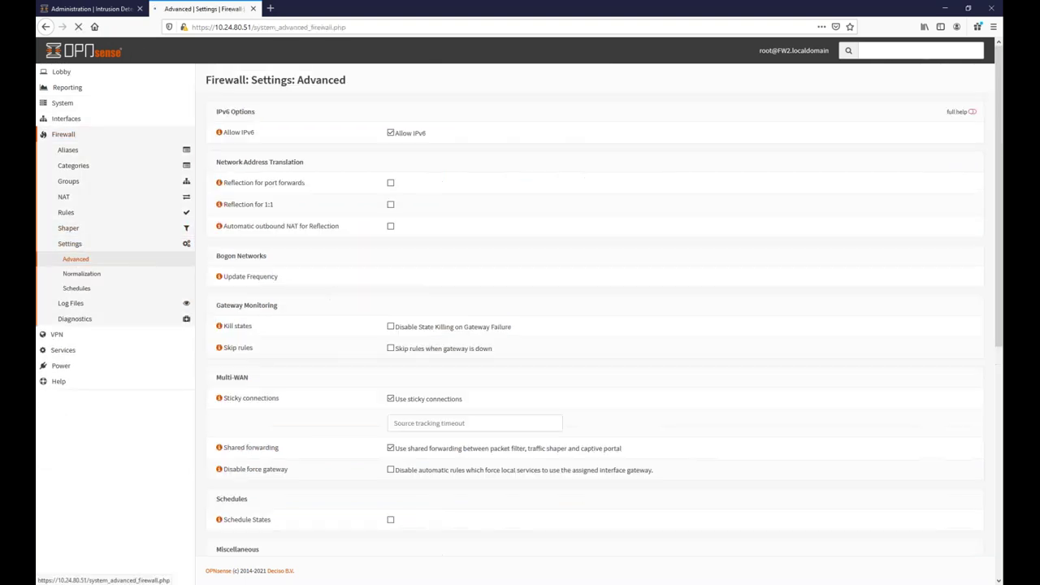
drag(399, 332, 487, 338)
drag(501, 331, 510, 332)
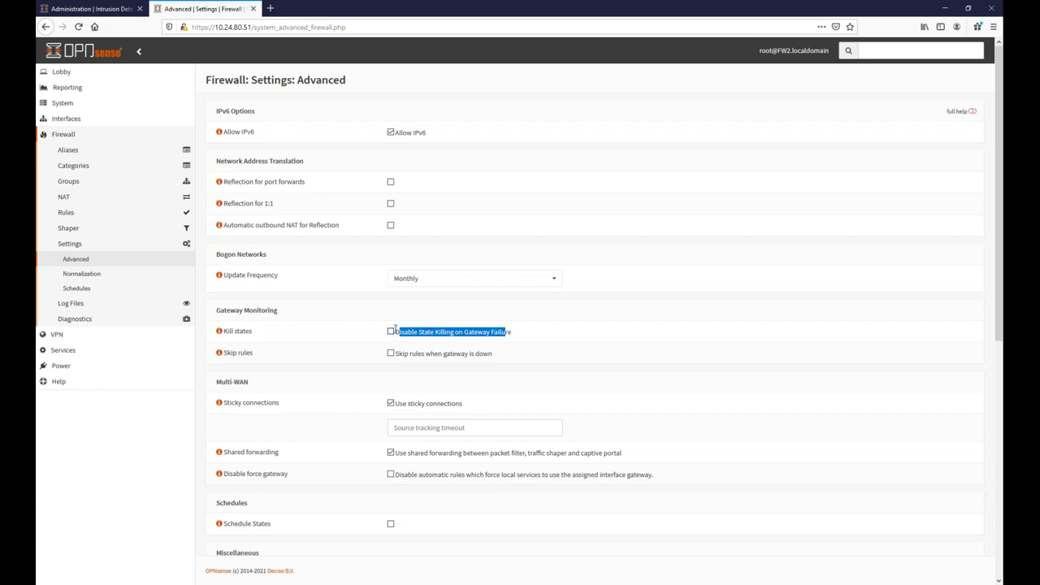
click(392, 332)
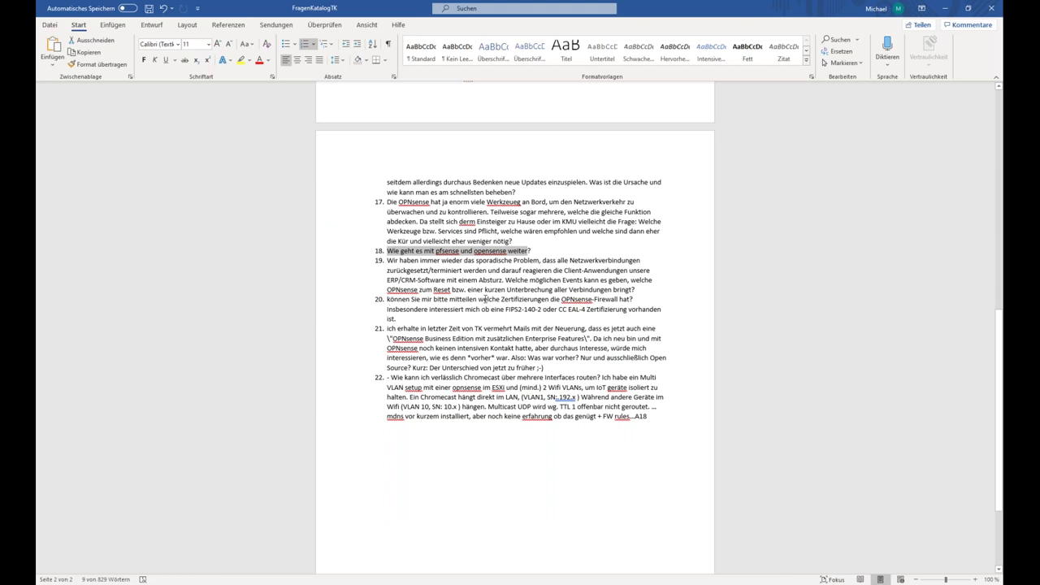
drag(502, 299, 567, 309)
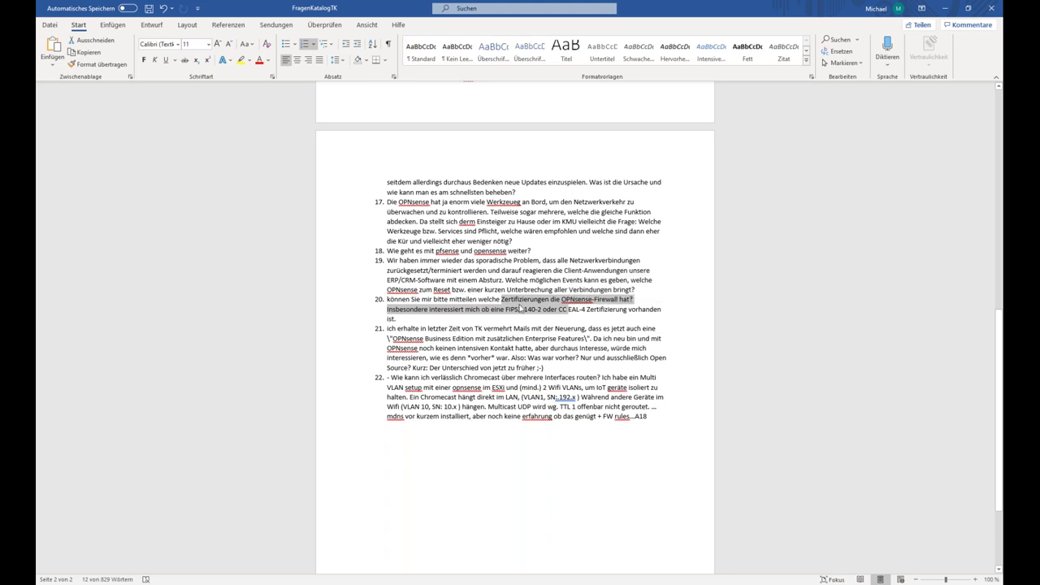
key(Right)
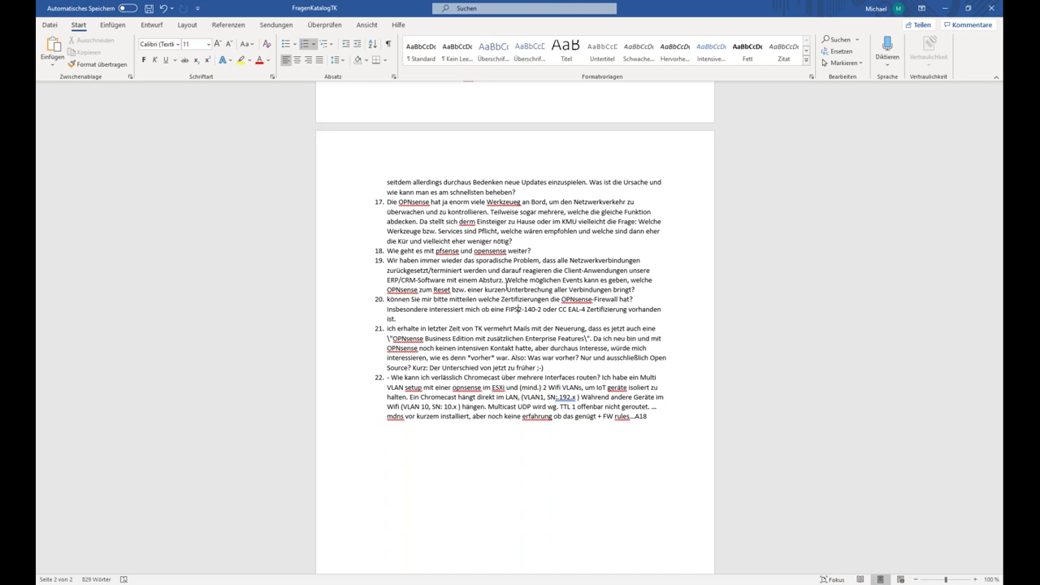
Highlight 'FIPS2-140-2 oder CC EAL-4' in item 20, then 'mdns' in item 22.
drag(507, 309, 587, 309)
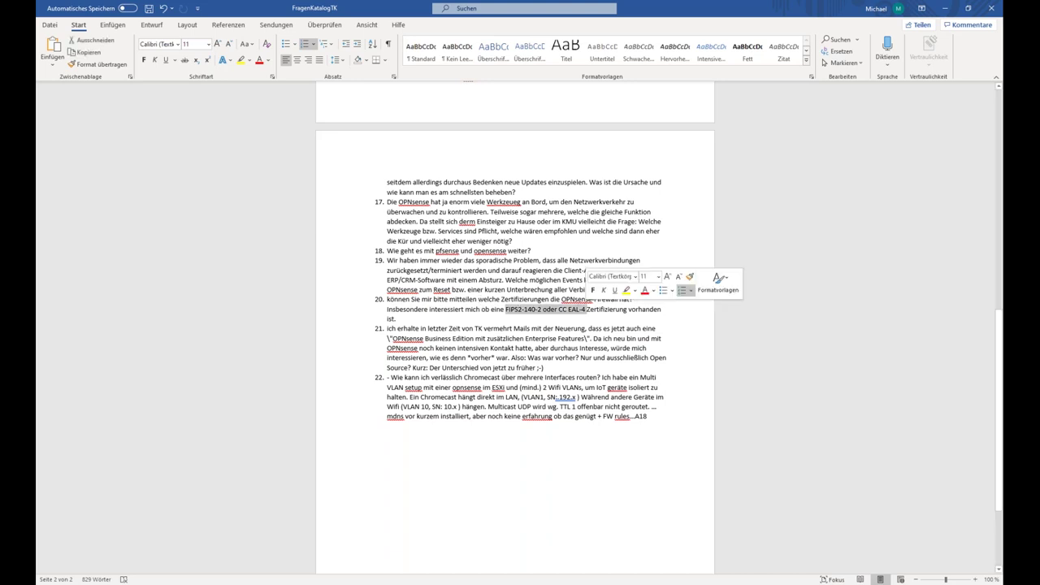
click(570, 312)
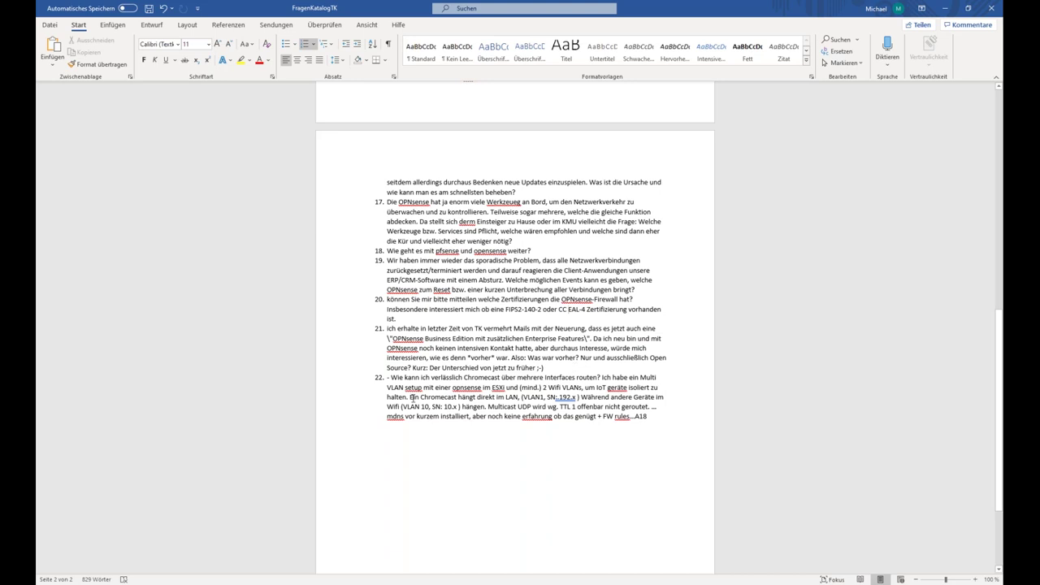
drag(389, 416, 404, 417)
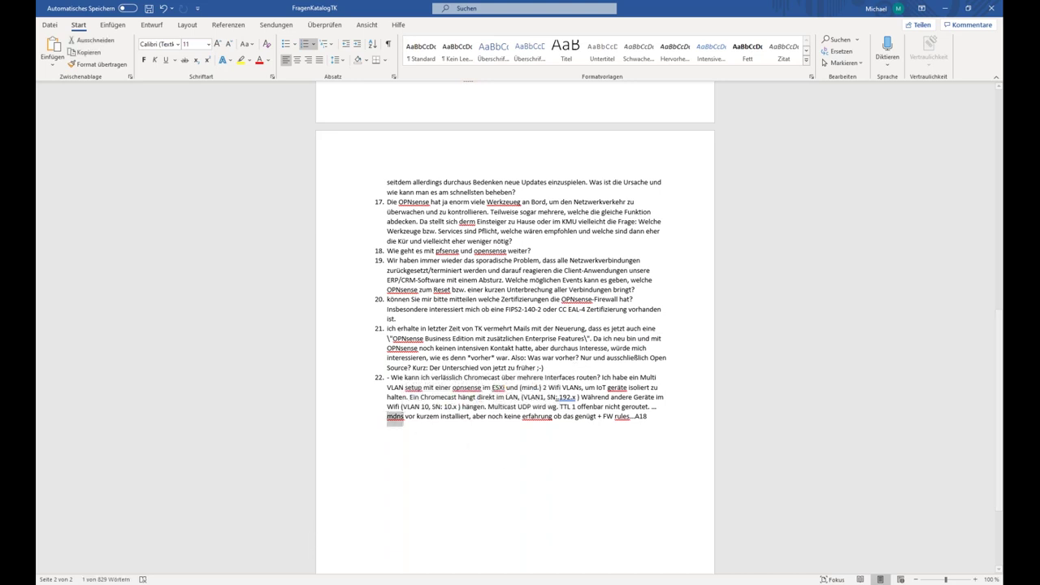
Install os-mdns-repeater from System > Firmware > Plugins, then return to the Lobby.
click(282, 560)
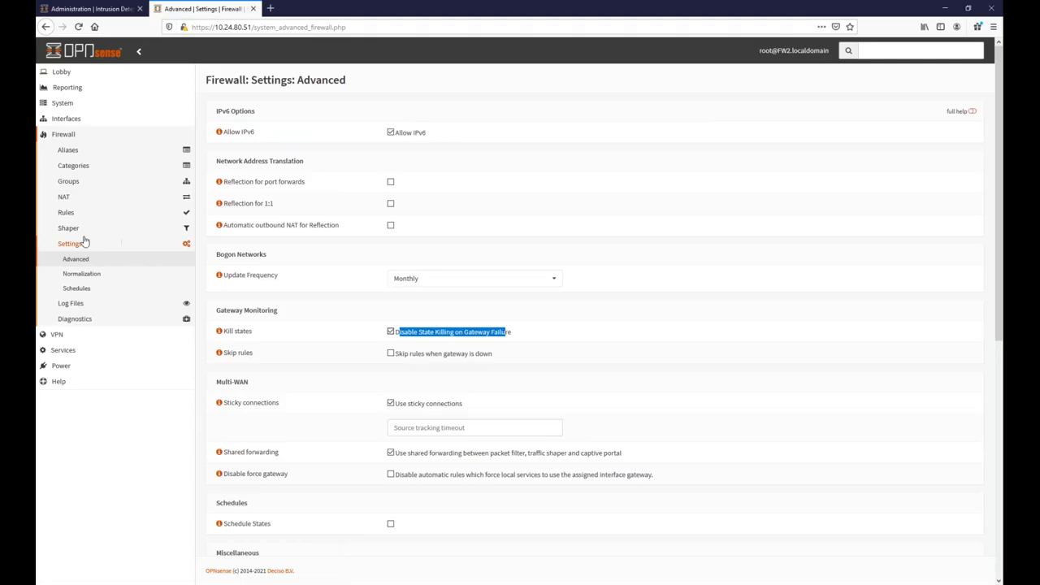
click(62, 104)
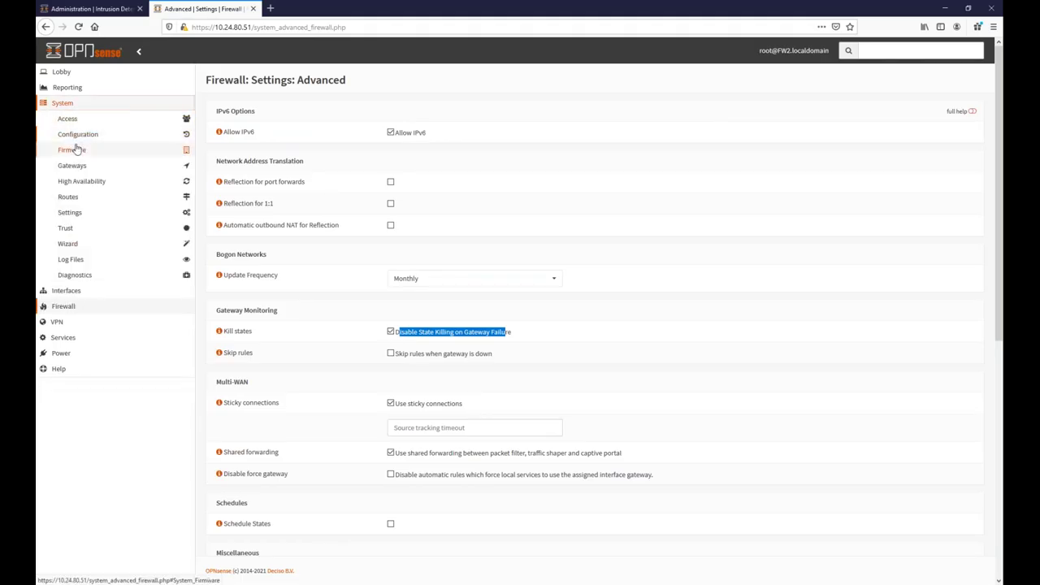
click(73, 150)
click(74, 180)
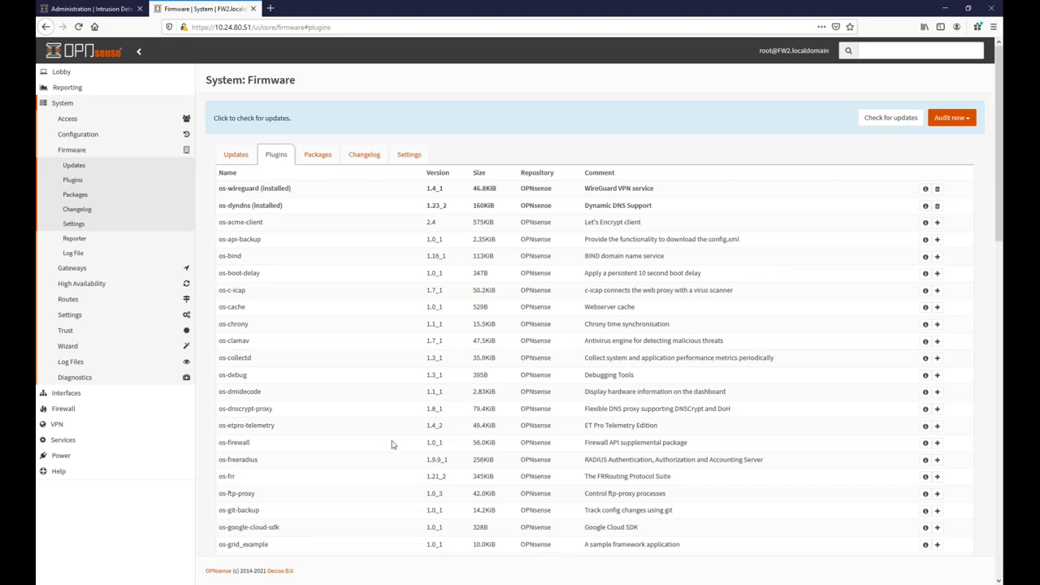
scroll(390, 441, down, 8)
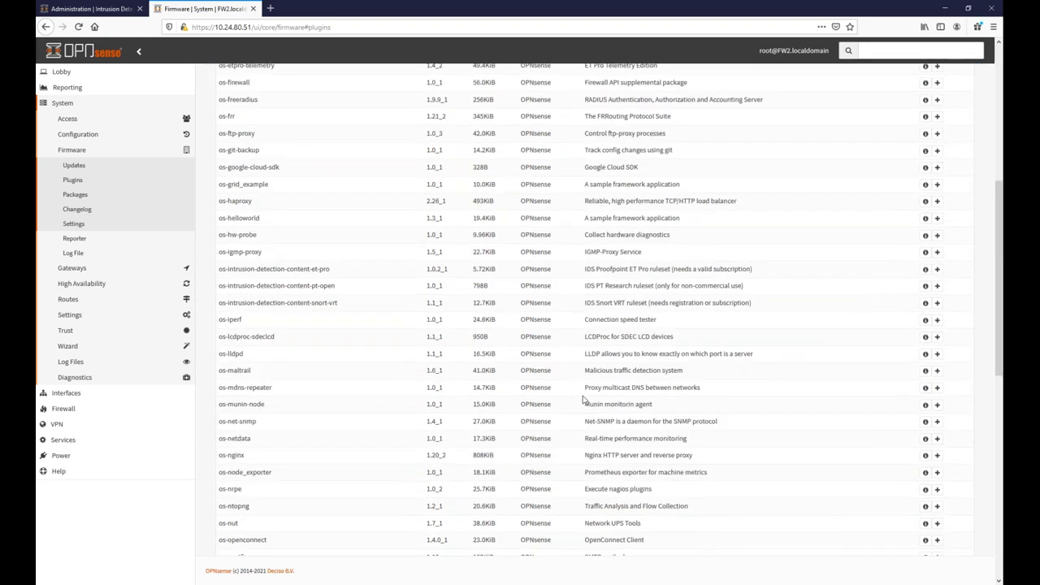
click(935, 388)
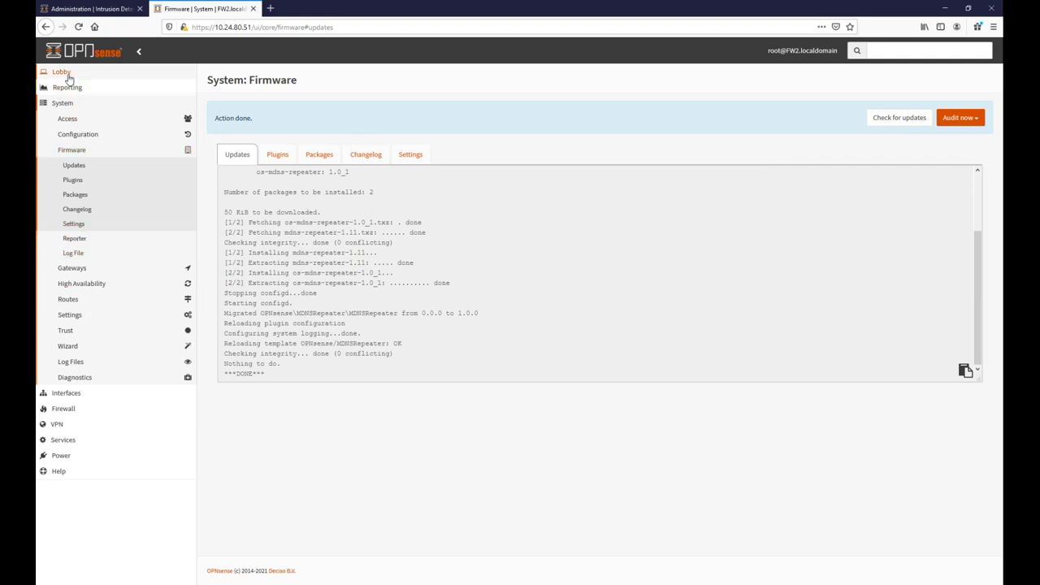
click(67, 74)
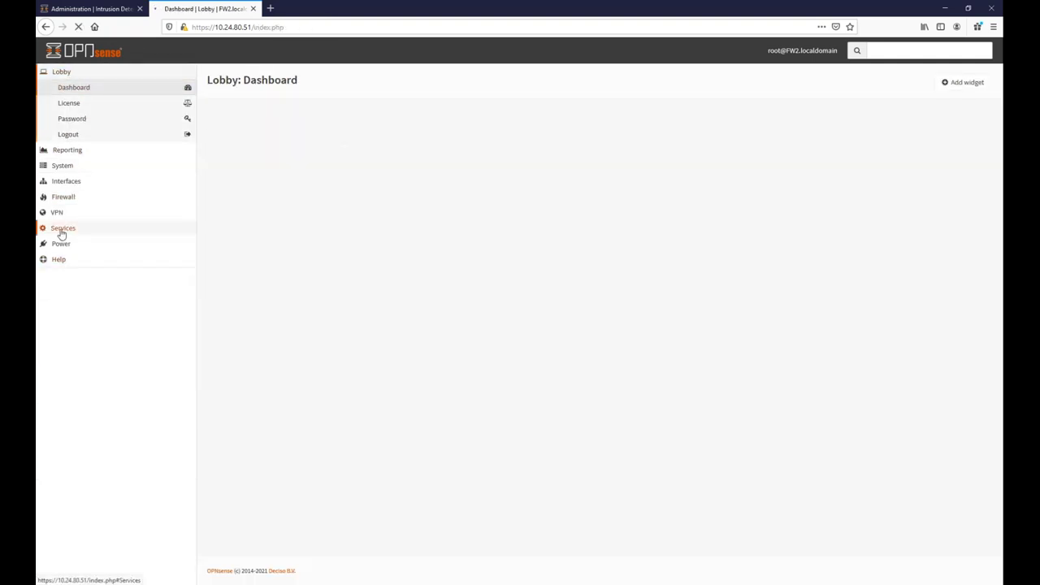
Enable the MDNS Repeater and add WAN to its listen interfaces.
click(61, 231)
click(84, 278)
click(410, 126)
click(425, 145)
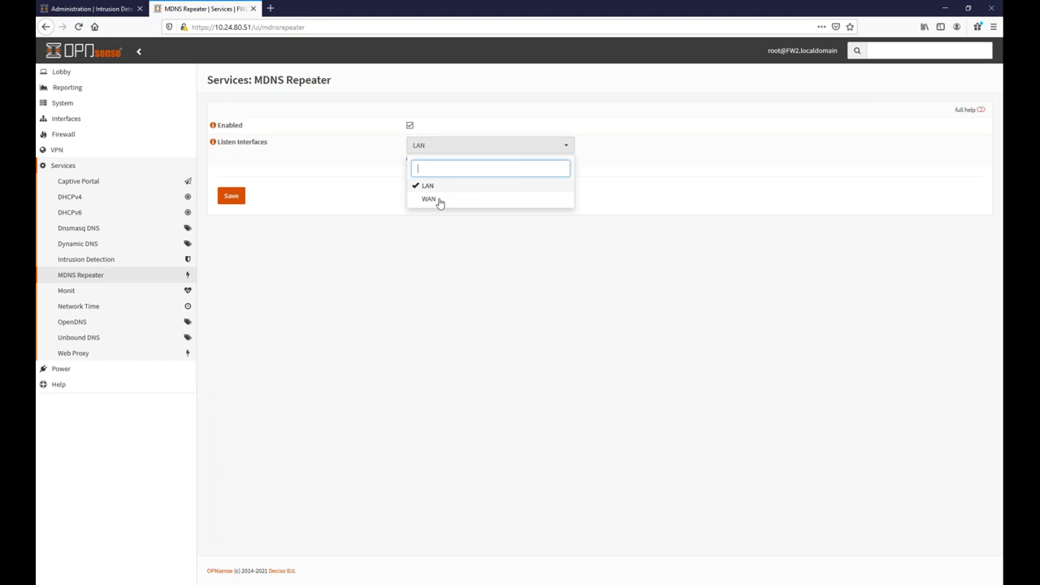
click(429, 200)
click(426, 264)
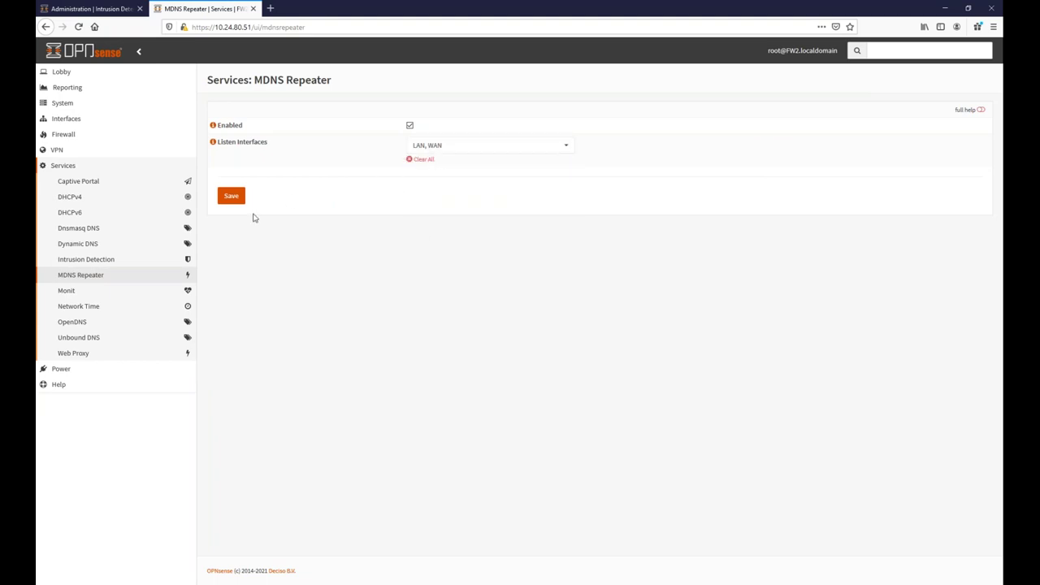
Go to the Floating firewall rules page under Firewall > Rules.
click(54, 137)
click(67, 212)
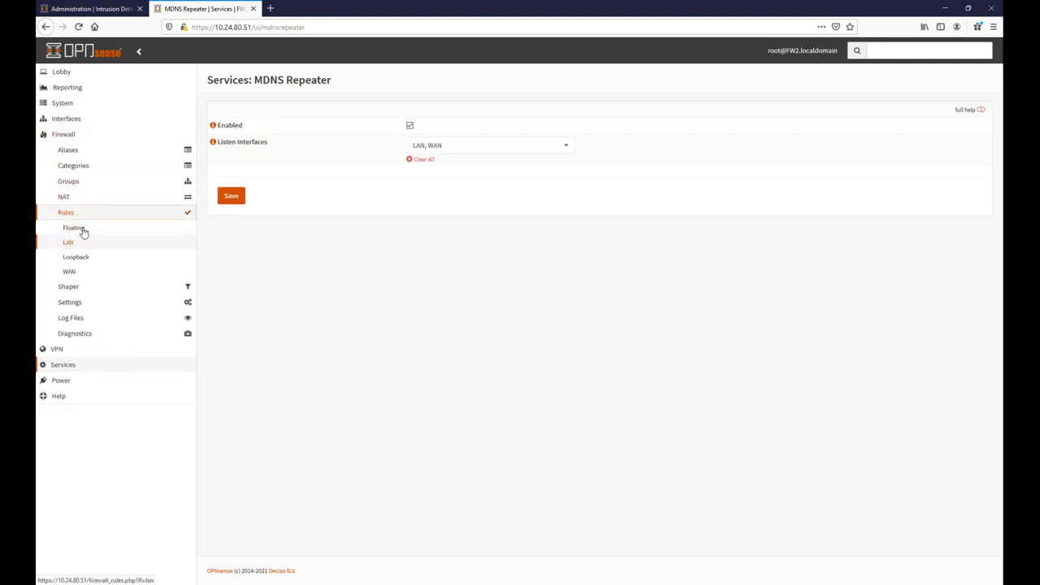
click(77, 230)
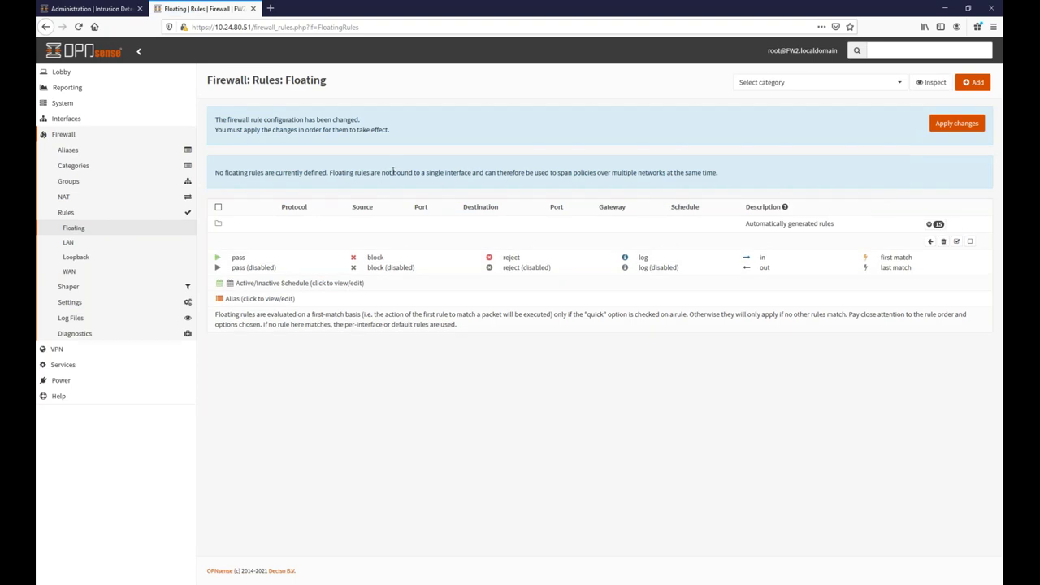
click(980, 84)
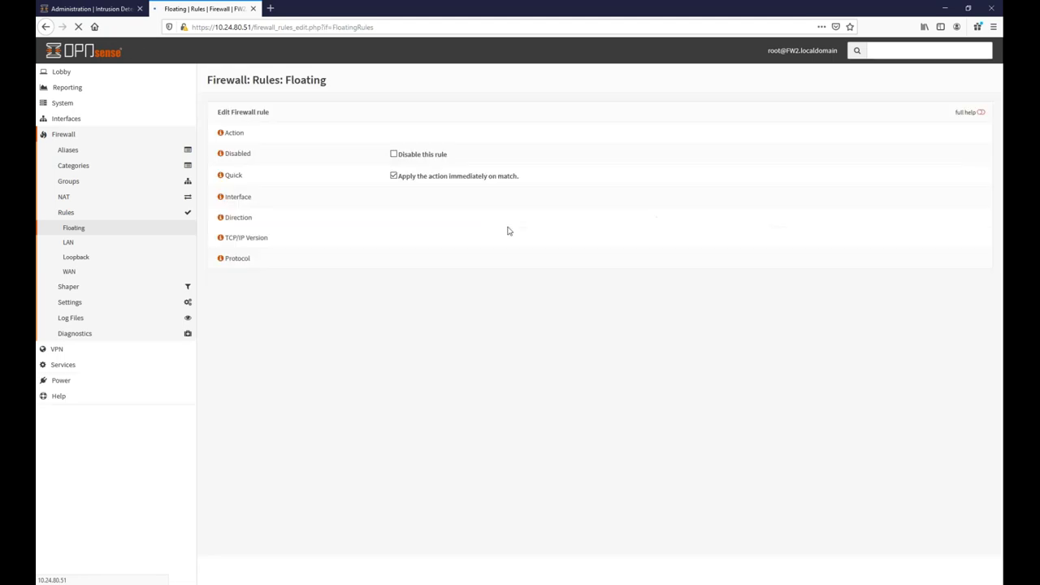
click(430, 207)
click(409, 248)
click(410, 273)
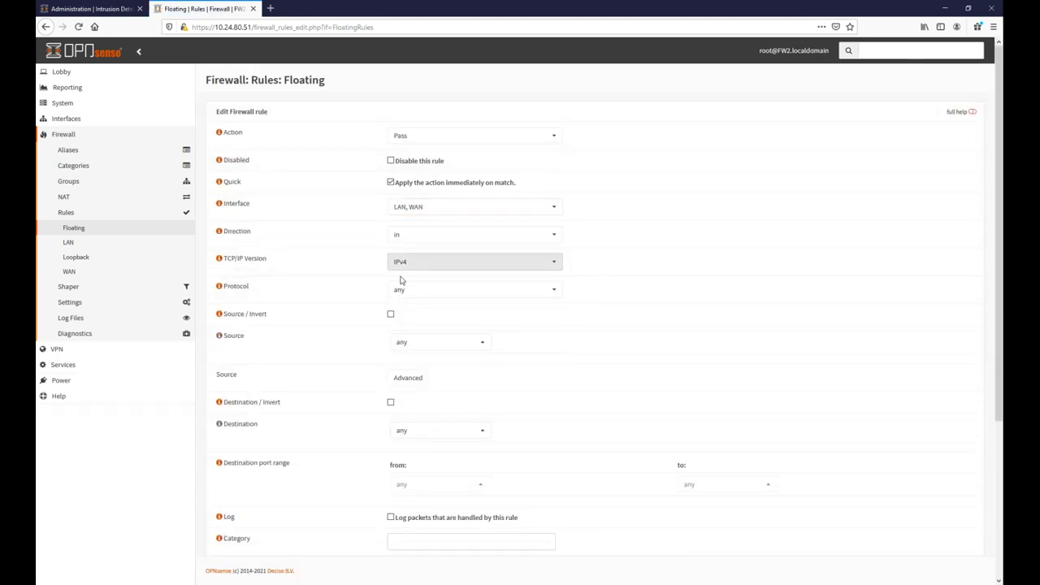
click(417, 290)
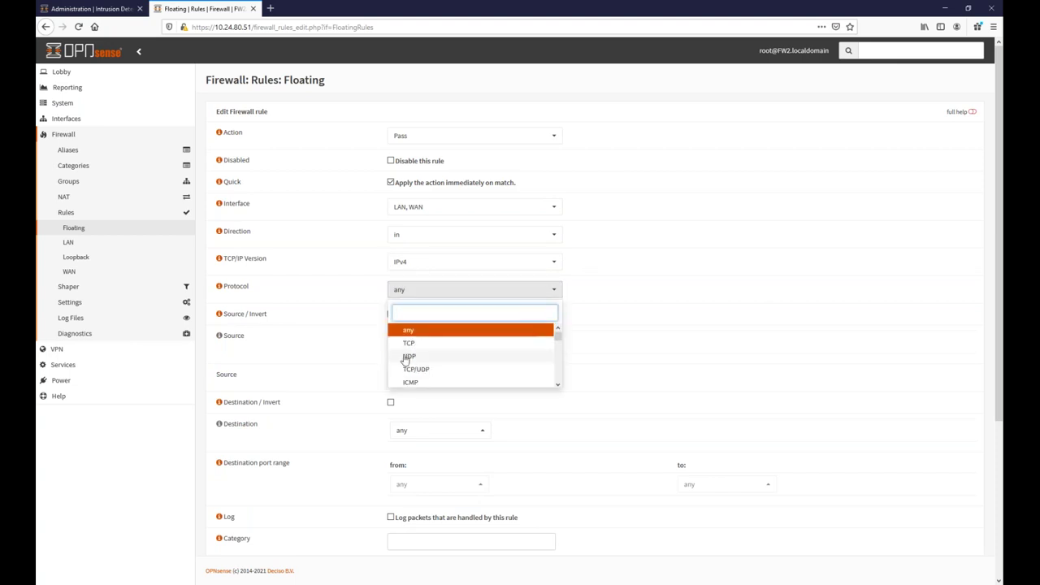
key(Return)
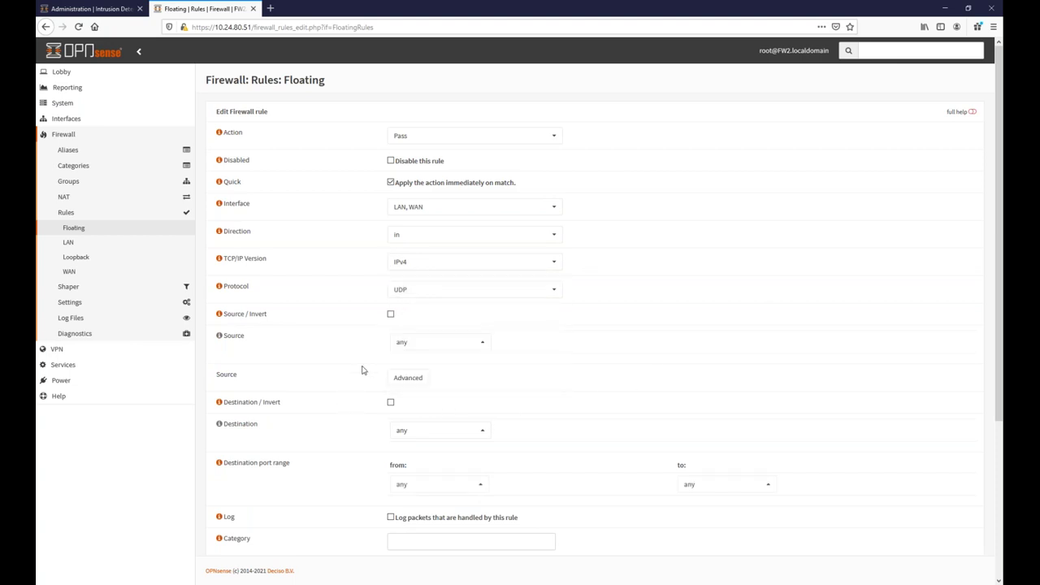
scroll(423, 431, down, 2)
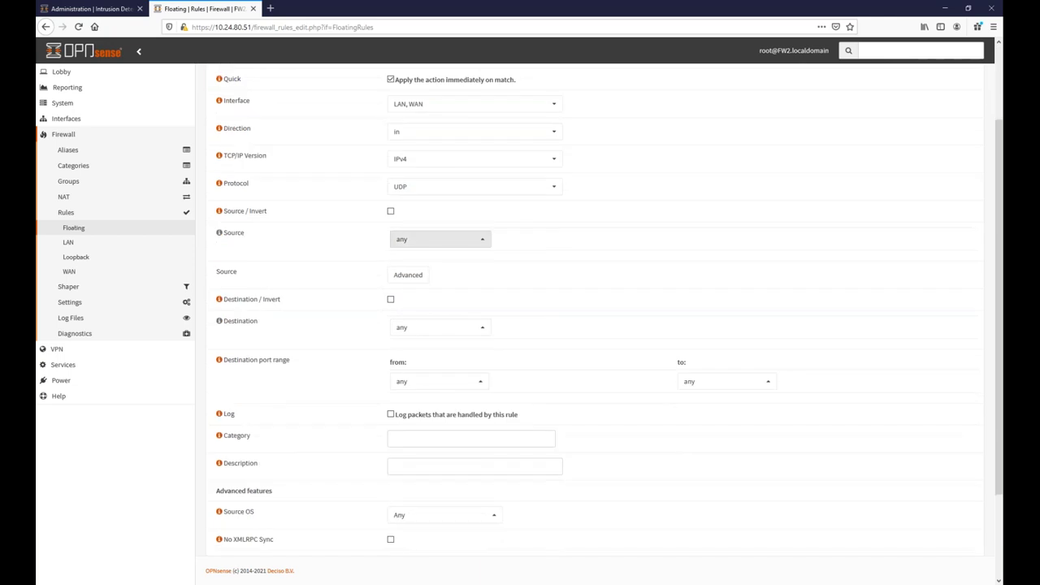
click(409, 386)
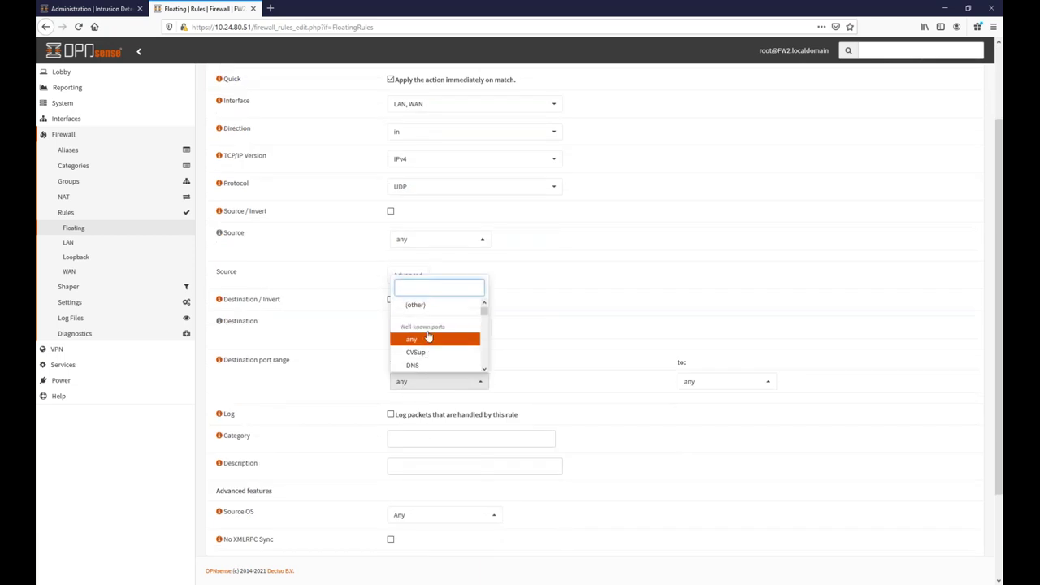
click(416, 305)
click(407, 403)
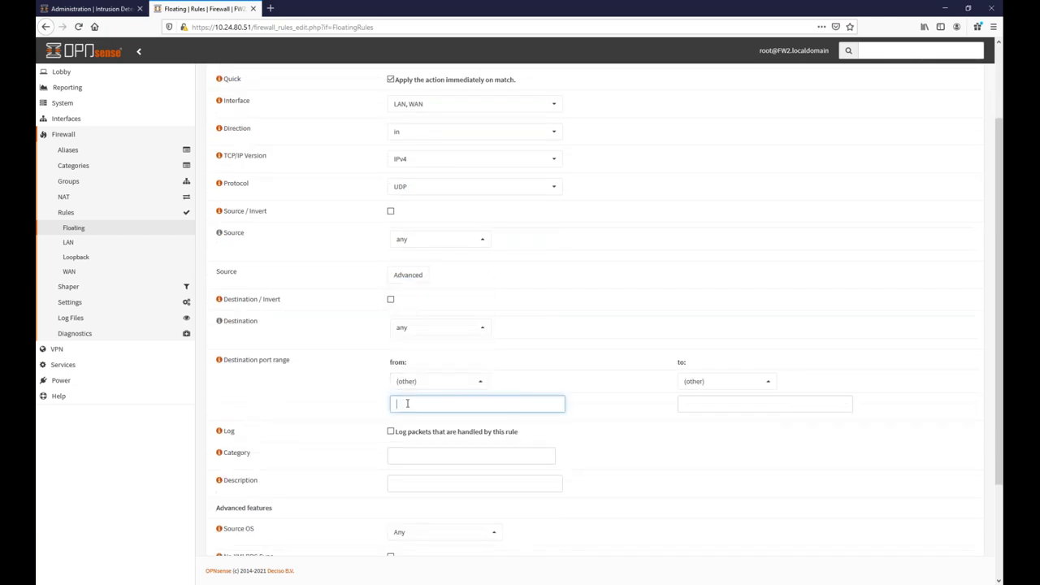
text(5353)
click(719, 404)
text(5353)
scroll(714, 448, down, 1)
scroll(714, 448, down, 2)
click(401, 534)
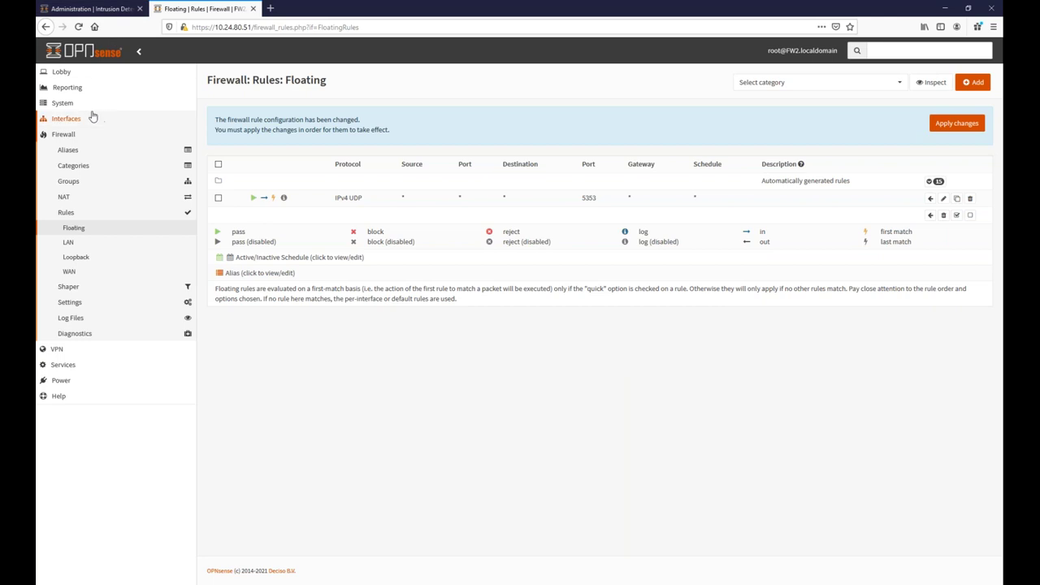
click(74, 105)
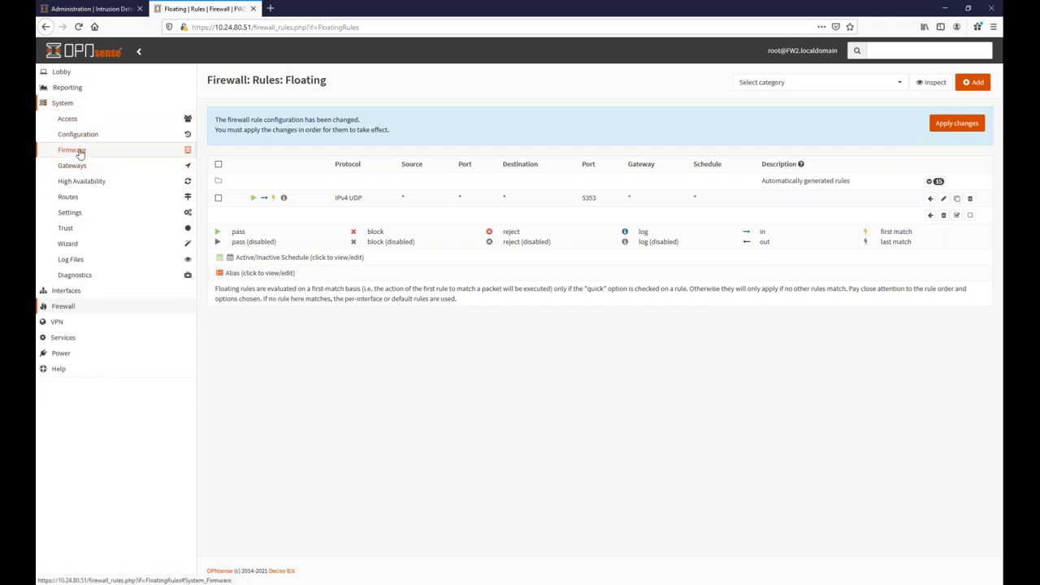
click(73, 151)
Find os-udpbroadcastrelay in the Plugins list, install it, and return to the dashboard.
click(73, 180)
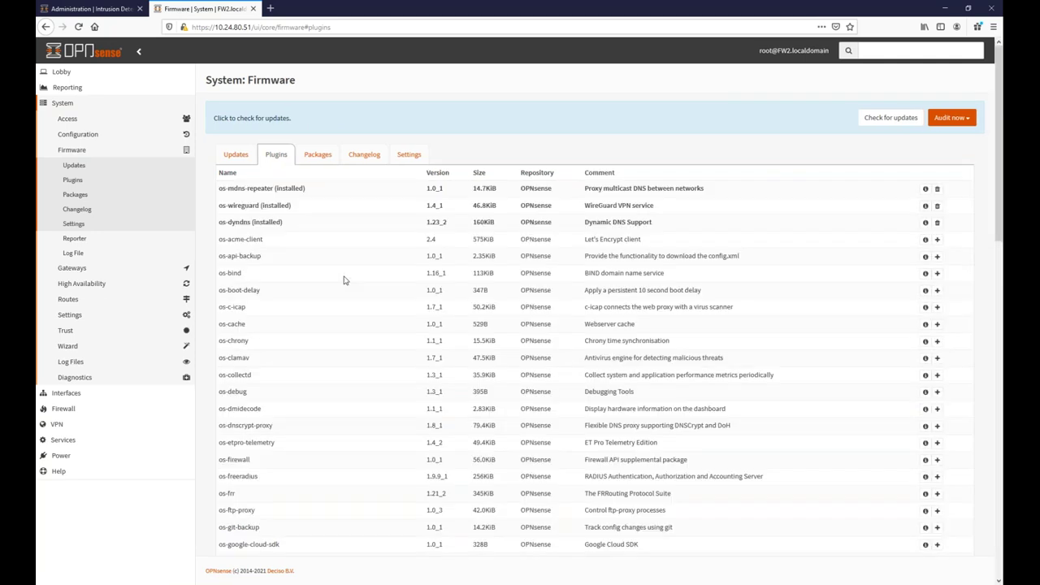
scroll(278, 267, down, 5)
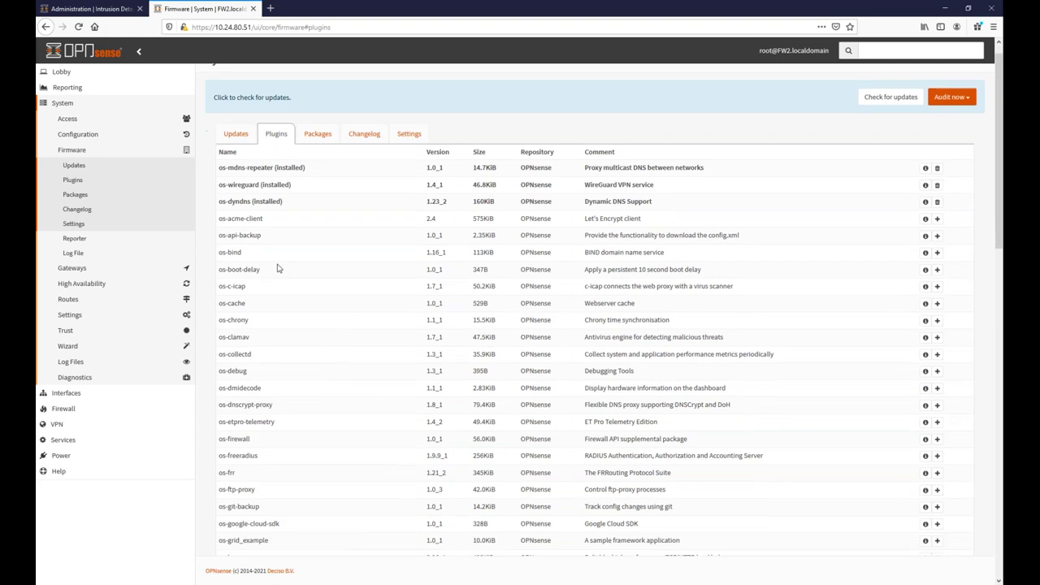
scroll(275, 266, down, 4)
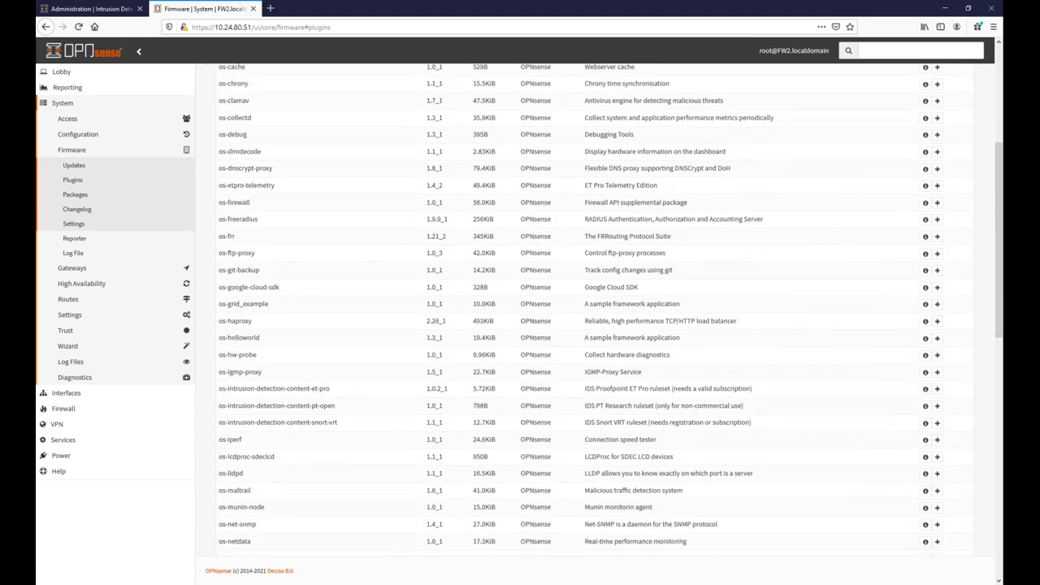
scroll(261, 243, down, 4)
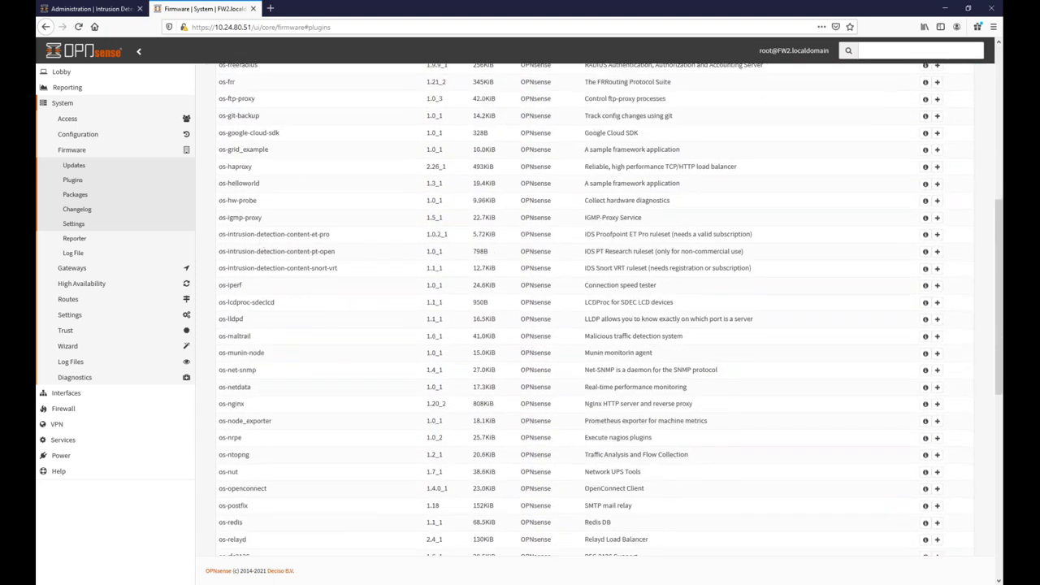
scroll(271, 262, down, 6)
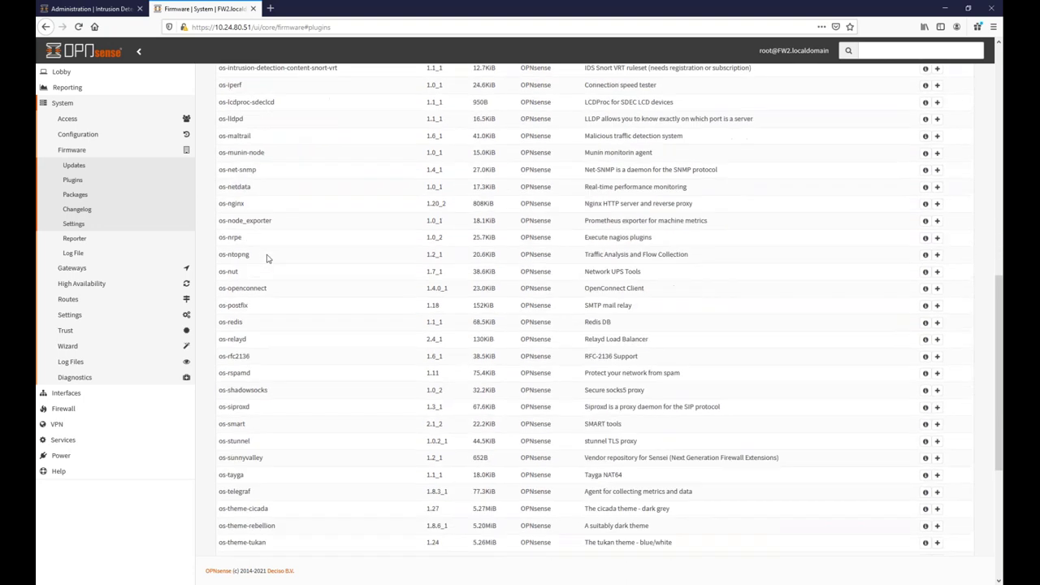
scroll(254, 231, down, 3)
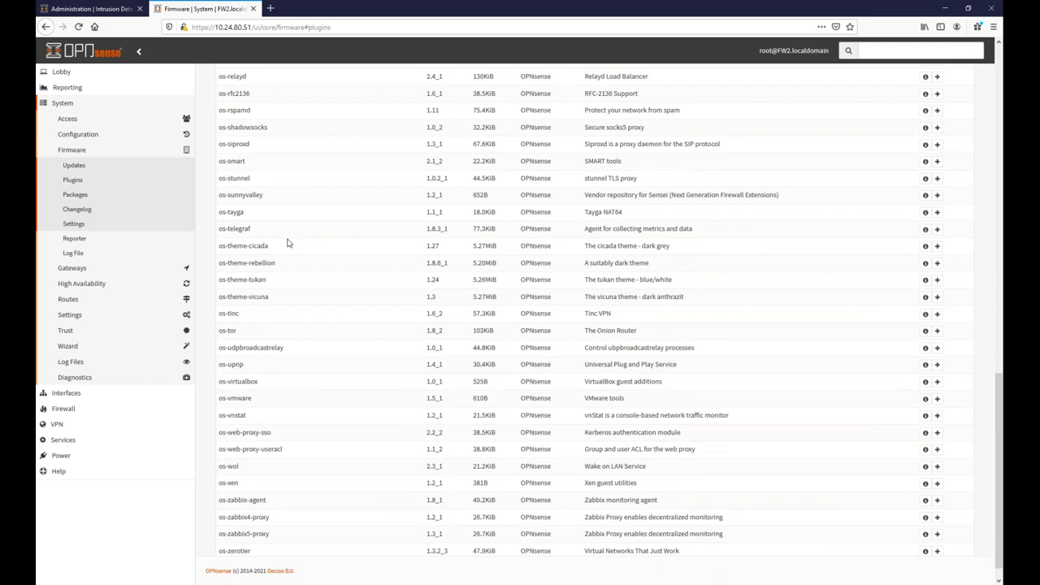
scroll(276, 276, down, 1)
drag(286, 330, 234, 327)
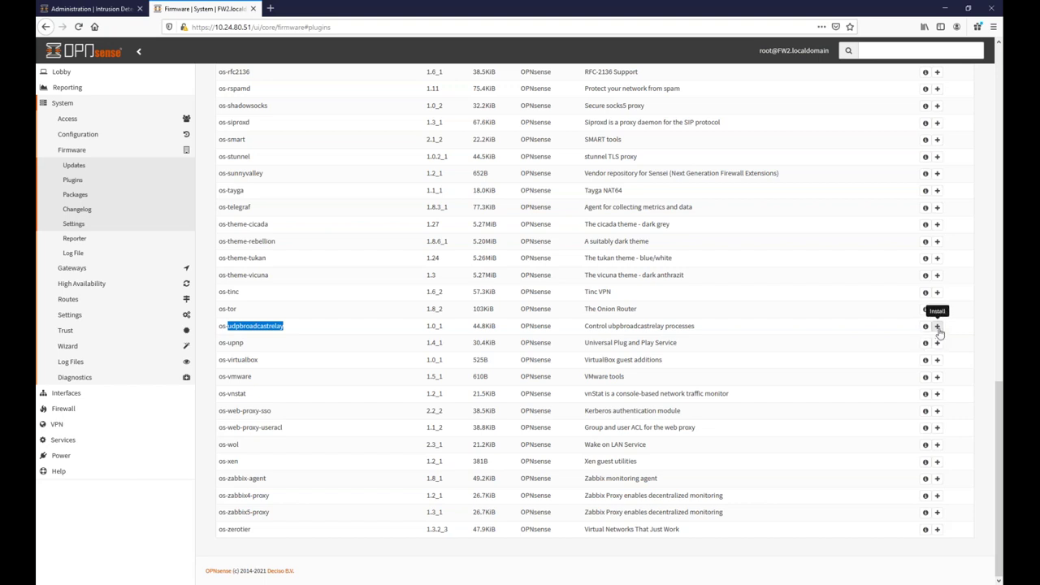
click(937, 326)
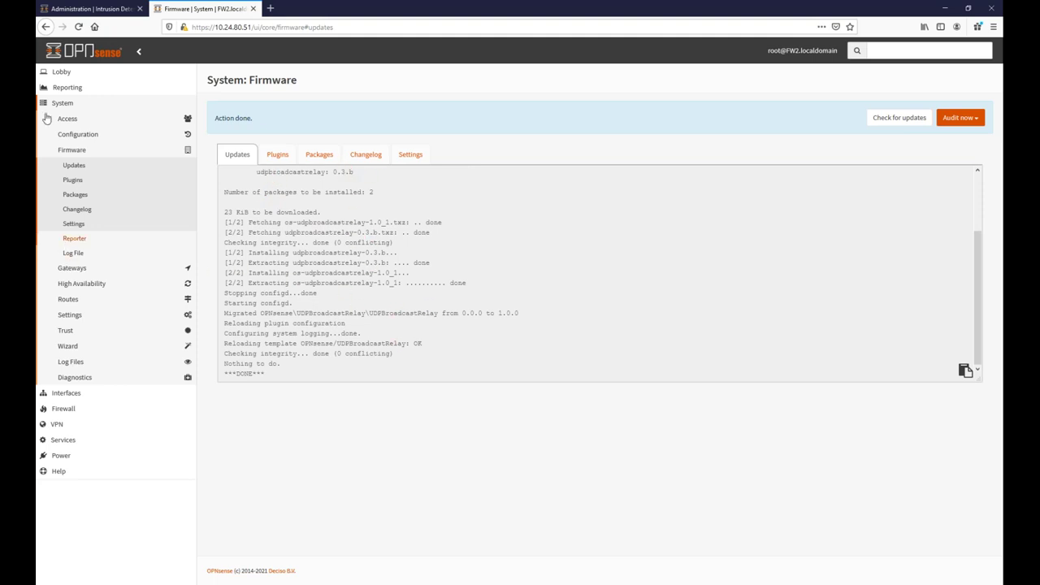
click(62, 71)
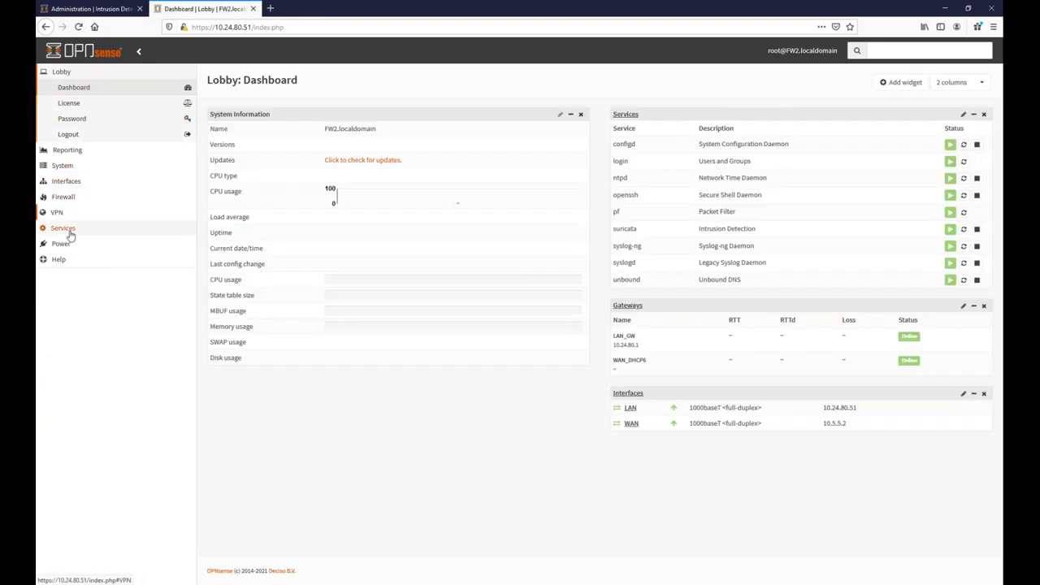
Open Services > UDP Broadcast Relay and start adding a new relay.
click(63, 229)
click(78, 354)
click(86, 338)
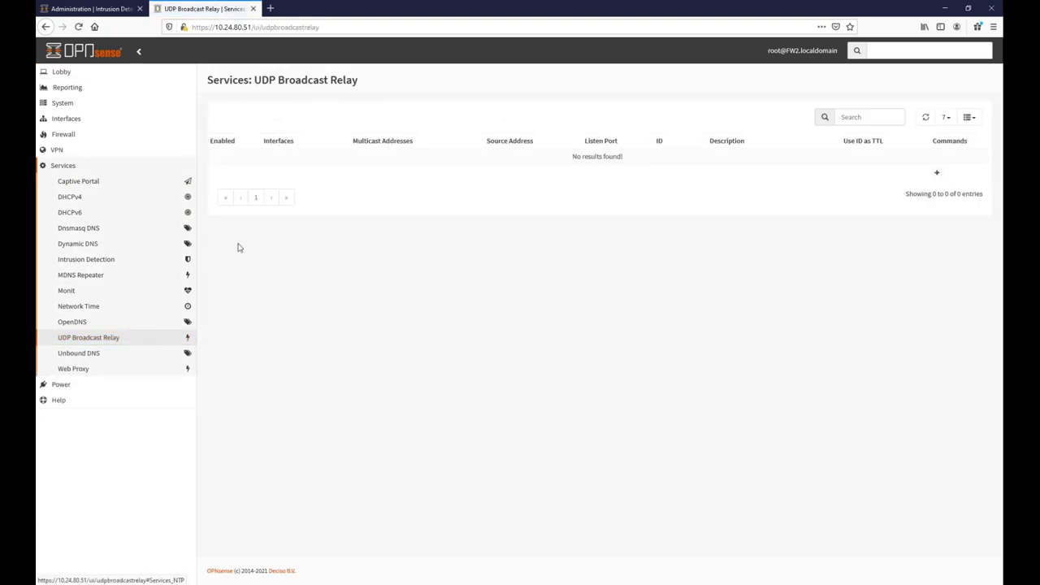
click(938, 173)
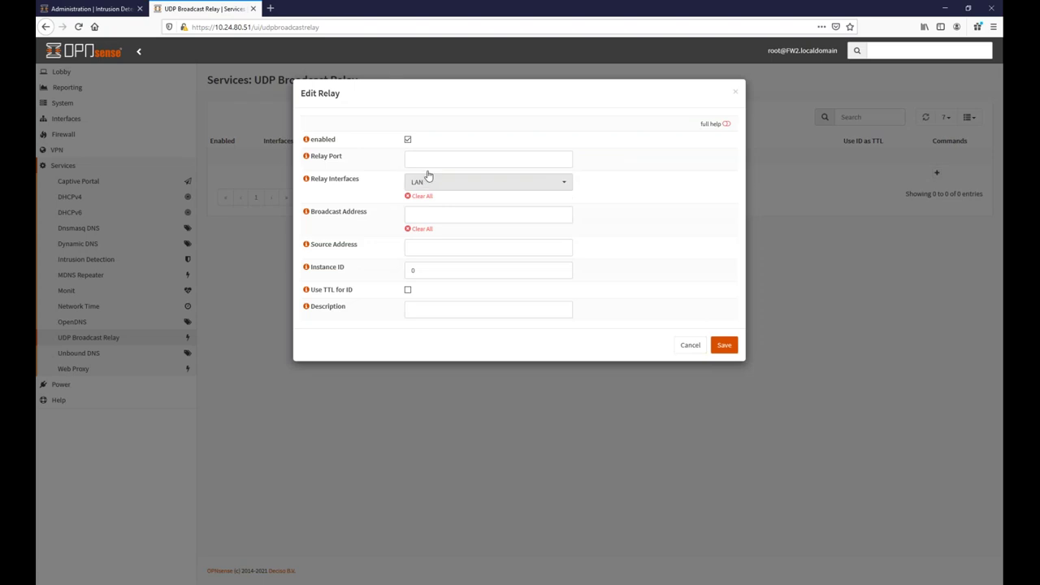
Look over the Relay Port, Broadcast Address and Source Address fields, cancel, and switch to Word.
click(433, 160)
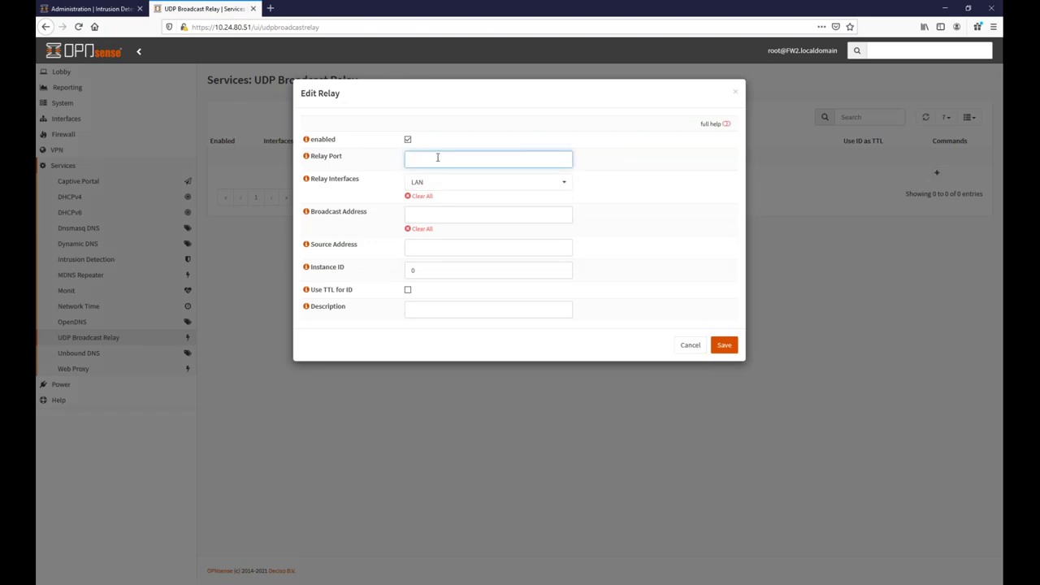
click(430, 218)
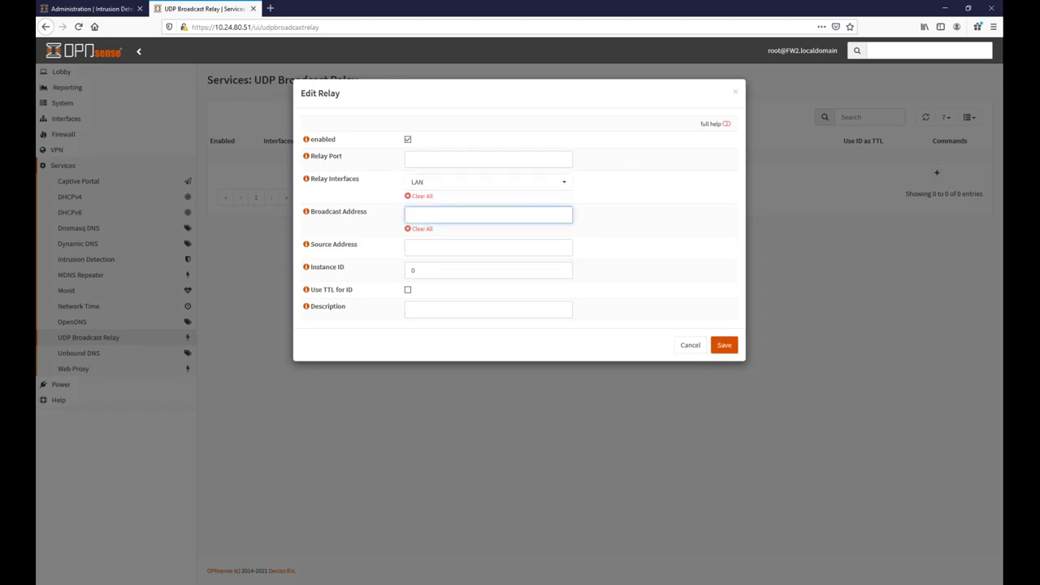
click(438, 247)
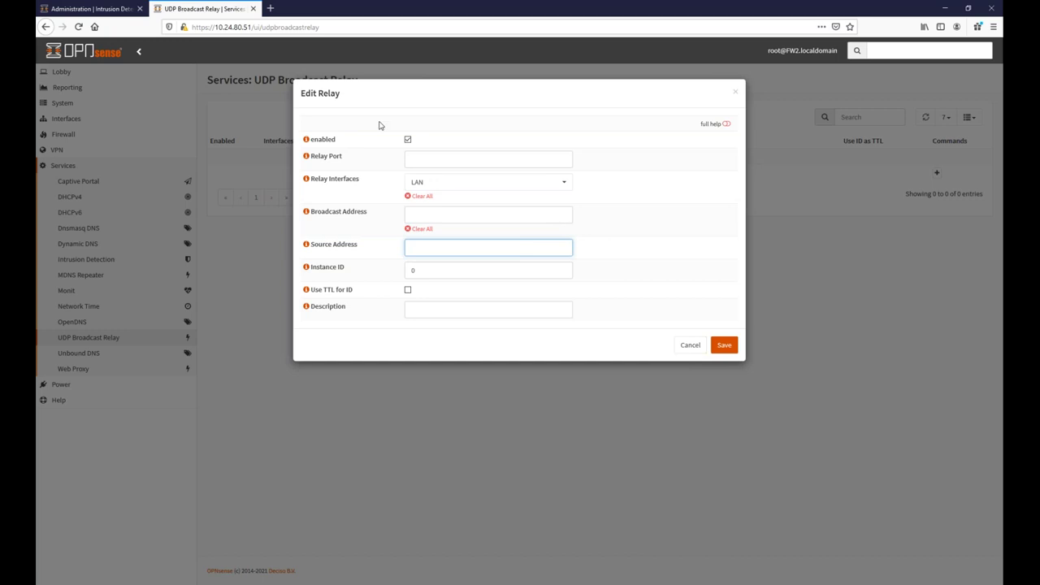
click(483, 160)
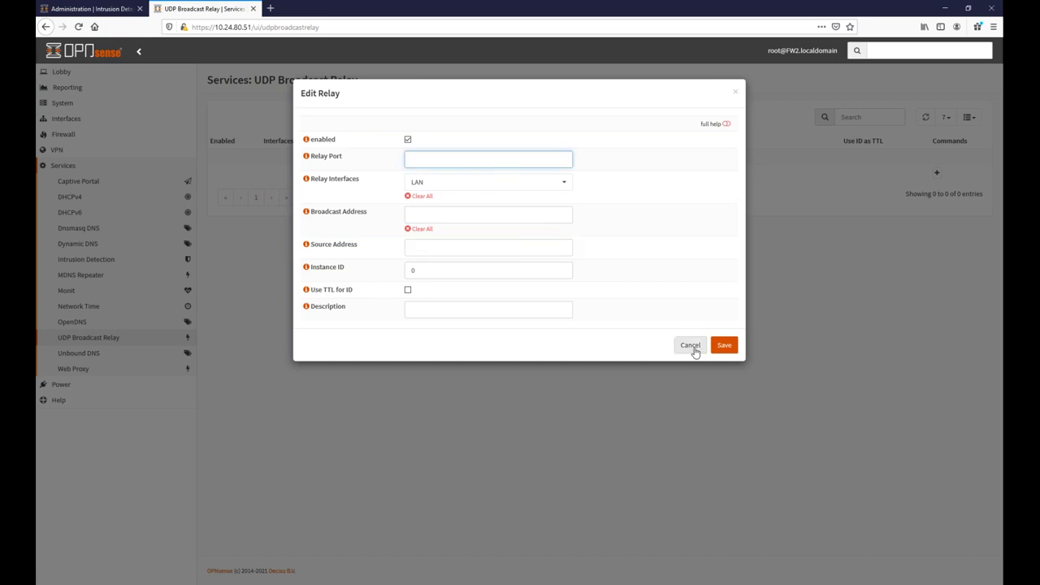
click(691, 345)
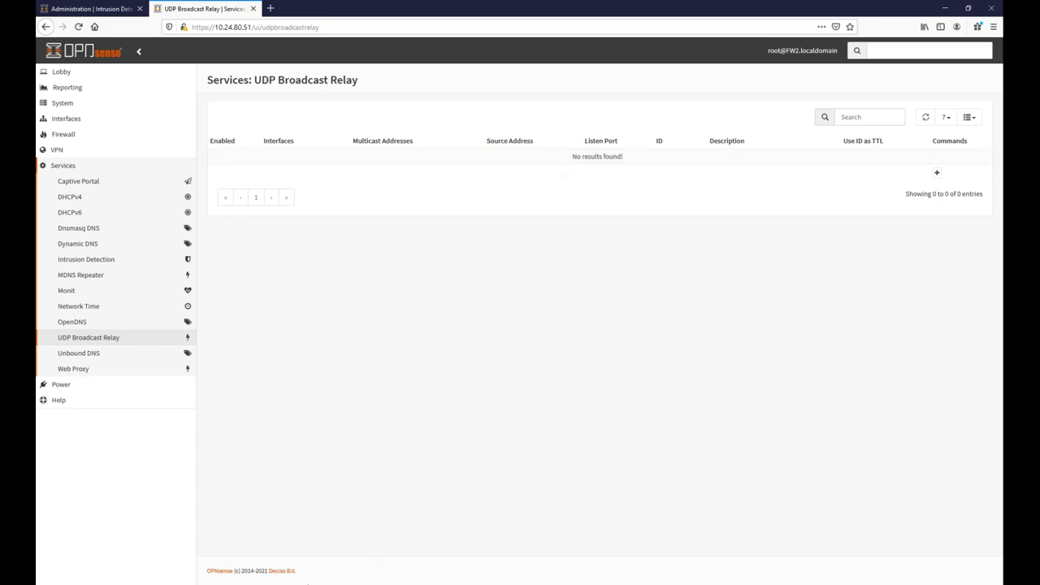
key(alt+Tab)
scroll(559, 390, down, 4)
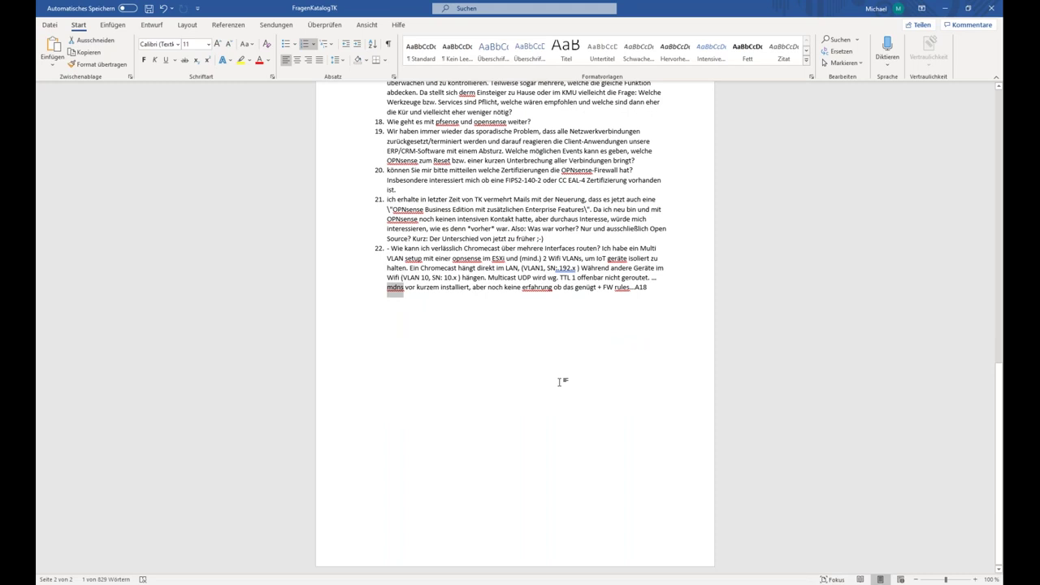
Highlight 'TTL 1' in question 22, then return to the OPNsense browser window.
click(560, 344)
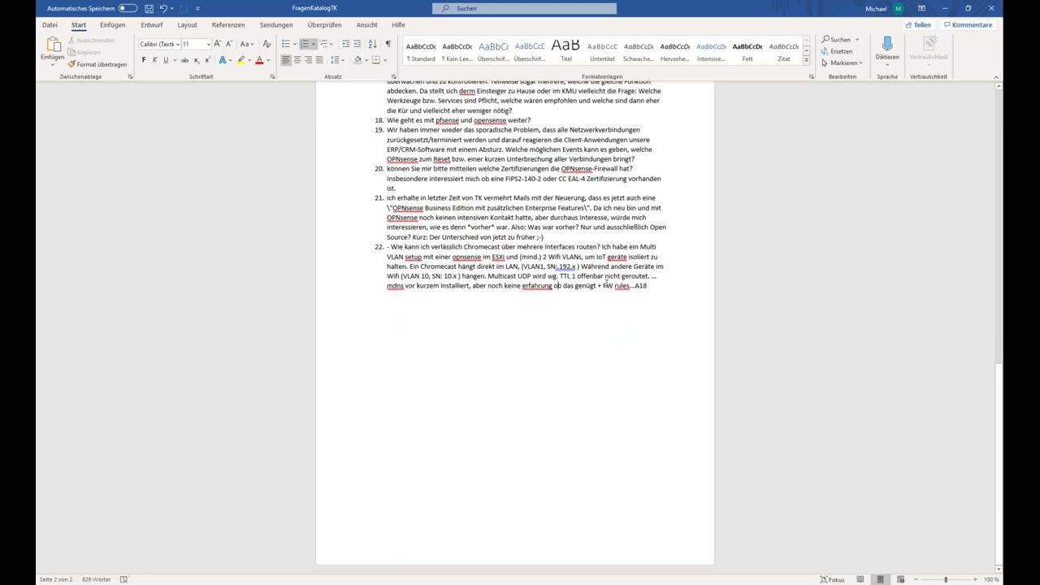
mouse_move(560, 277)
mouse_down()
mouse_move(650, 286)
mouse_move(610, 268)
mouse_move(621, 277)
mouse_move(576, 277)
mouse_up()
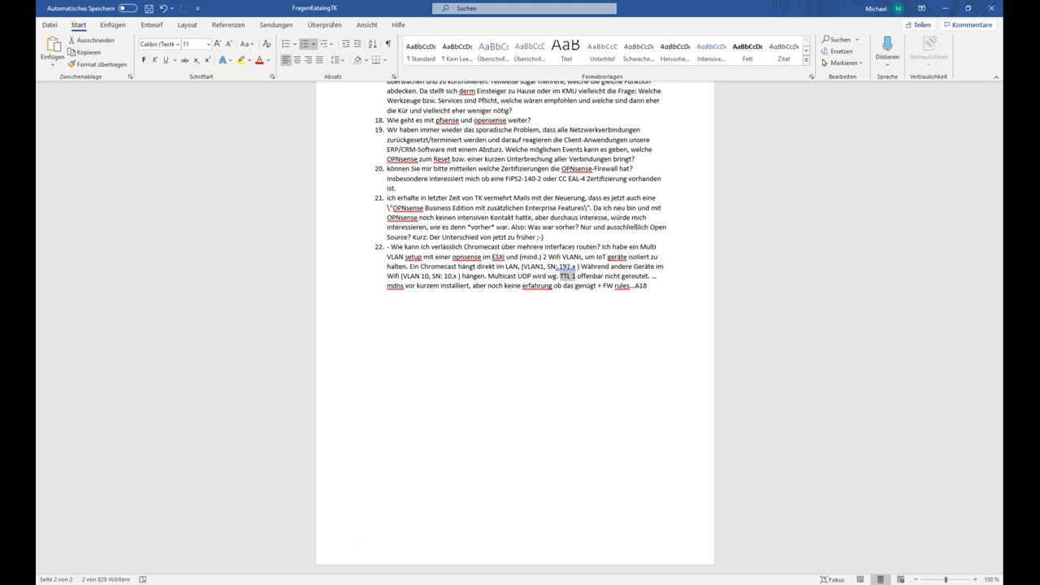
mouse_move(294, 584)
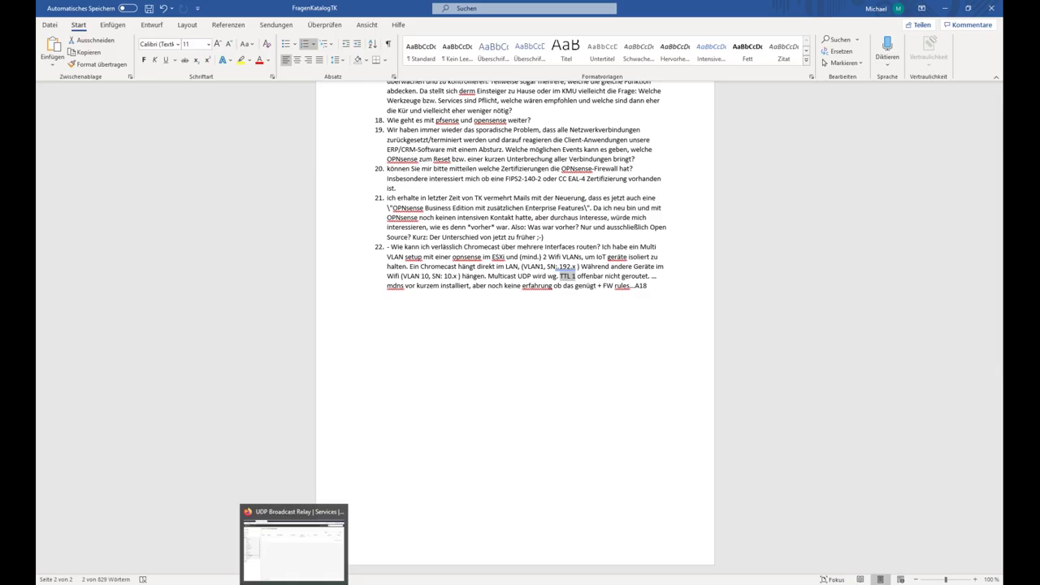
click(294, 584)
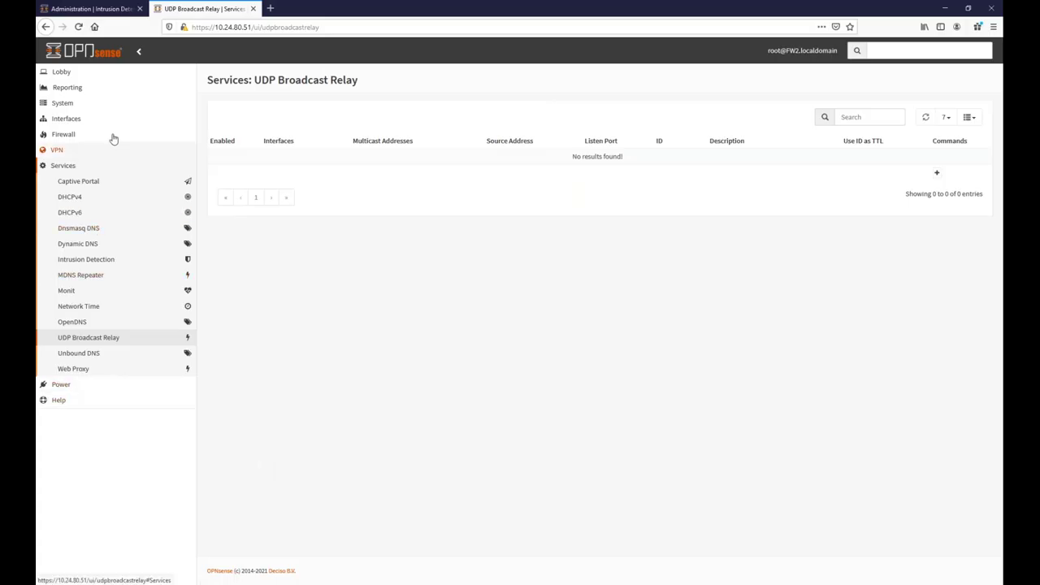
Install the os-ntopng plugin from System > Firmware > Plugins.
click(70, 104)
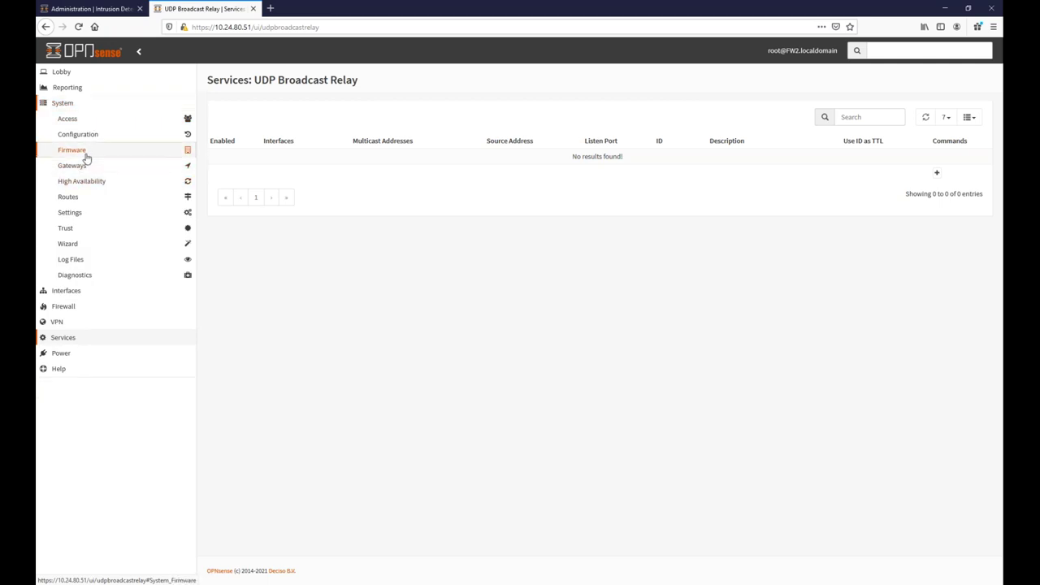
click(81, 151)
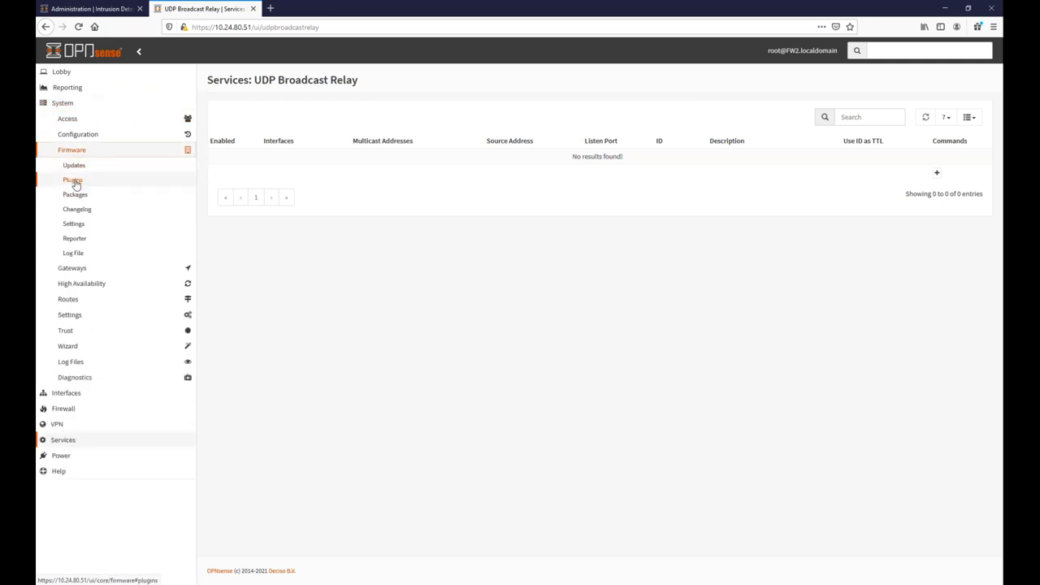
click(74, 181)
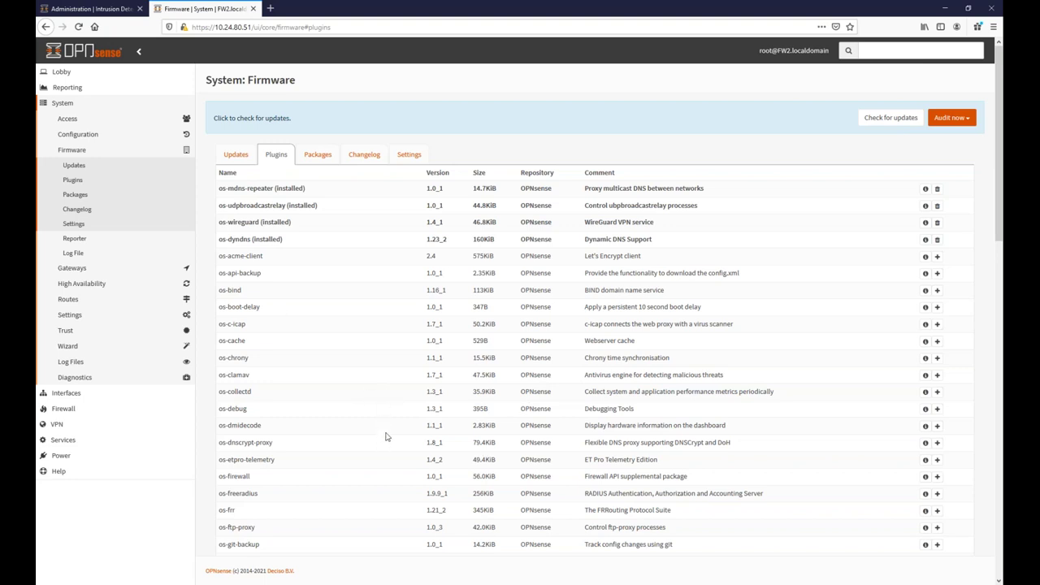
scroll(396, 394, down, 5)
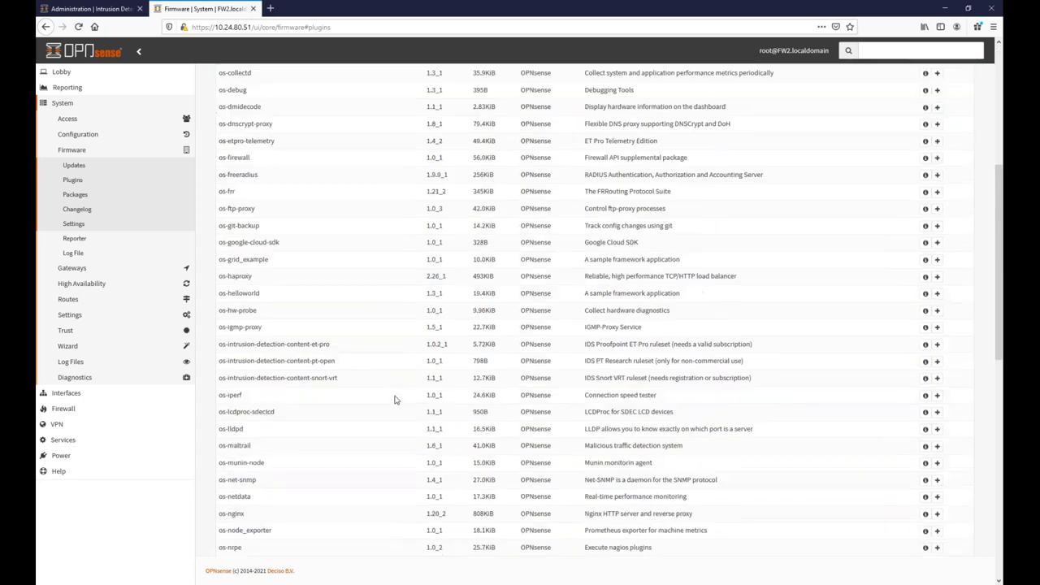
scroll(398, 388, down, 2)
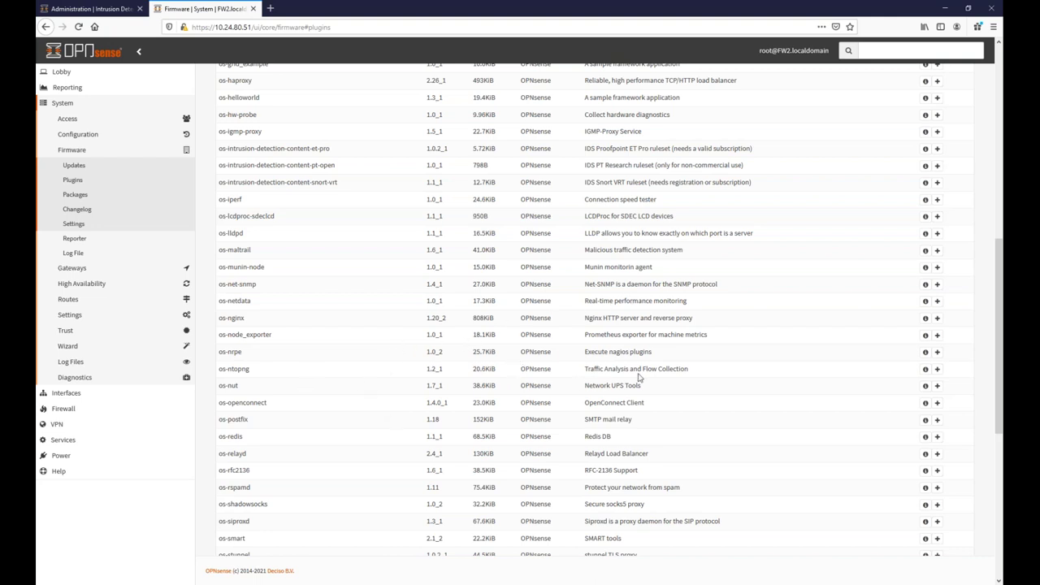
click(938, 369)
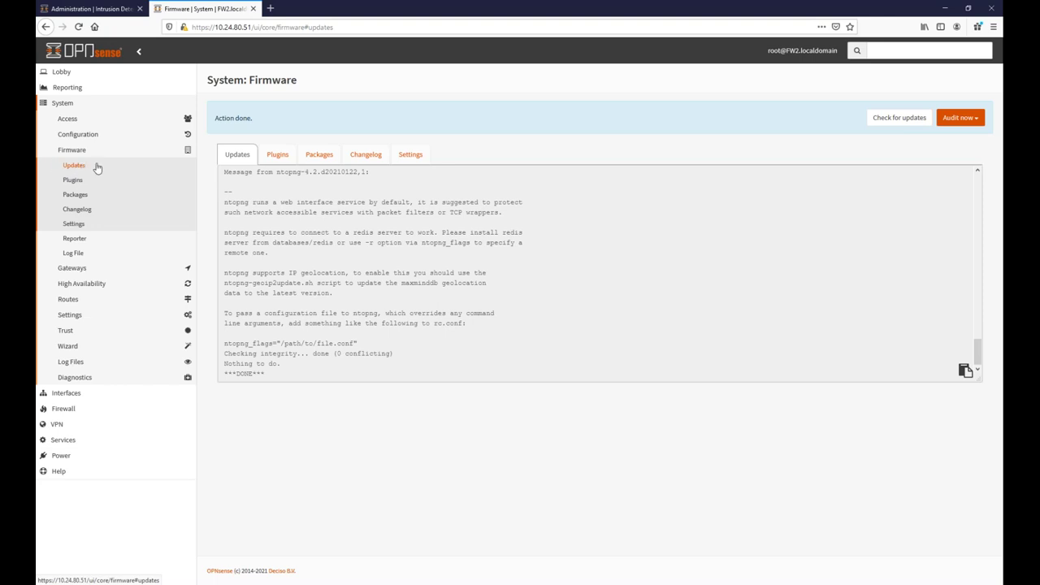
Switch from the install log to the Plugins tab and scroll down toward os-redis.
click(277, 155)
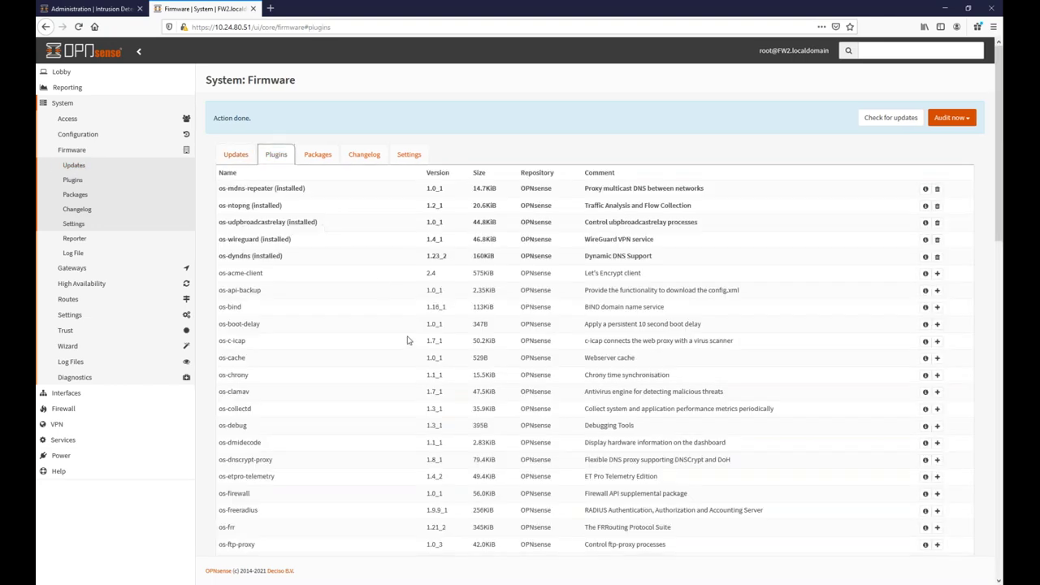
scroll(515, 353, down, 3)
scroll(515, 354, down, 4)
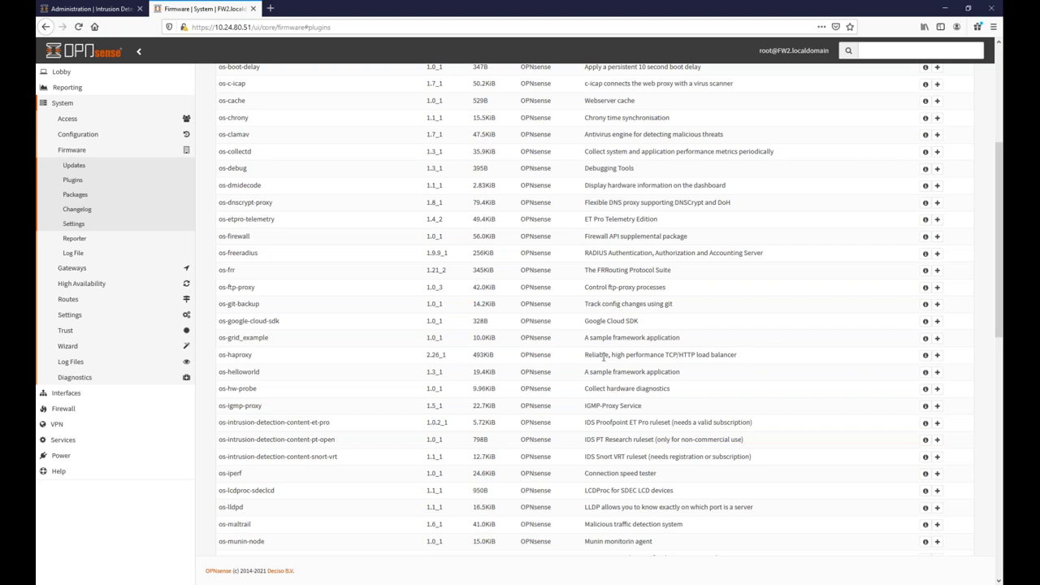
scroll(395, 457, down, 3)
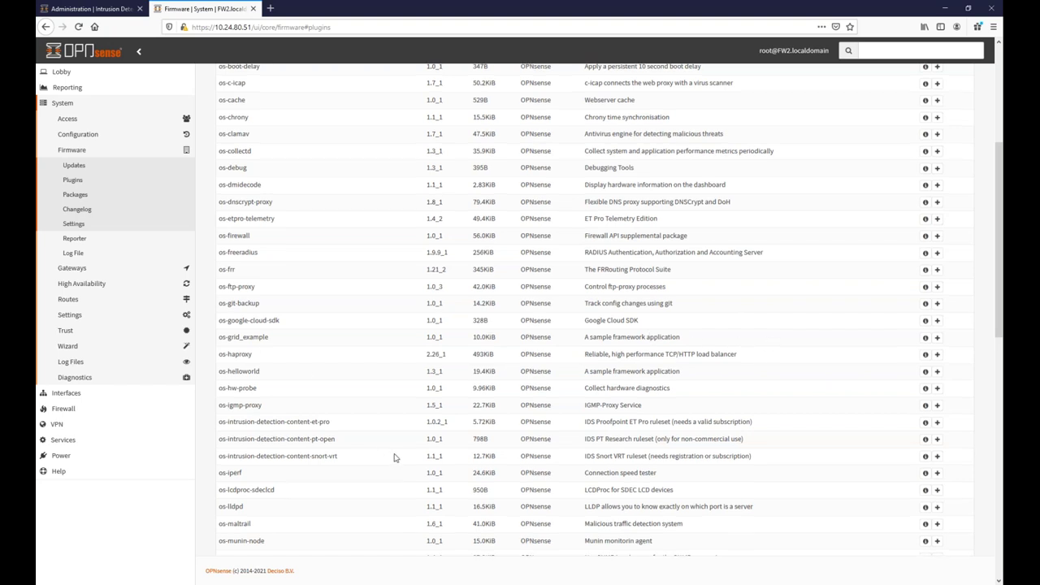
Install the os-redis plugin (redis 5.0.9) and let the firmware update run to completion.
click(937, 436)
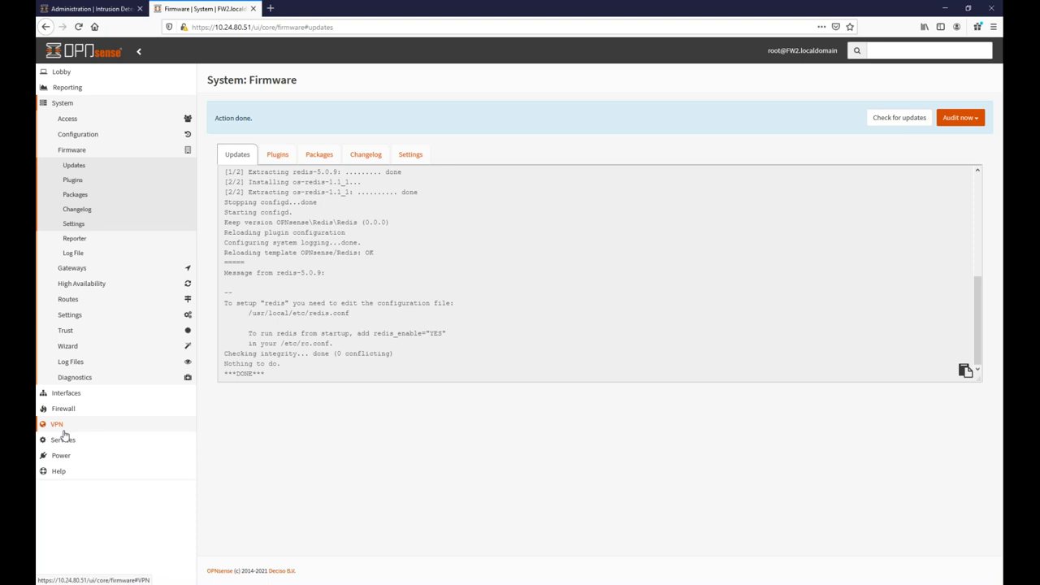
Enable Redis and apply so it runs on port 6379, then go to the ntopng settings.
click(60, 441)
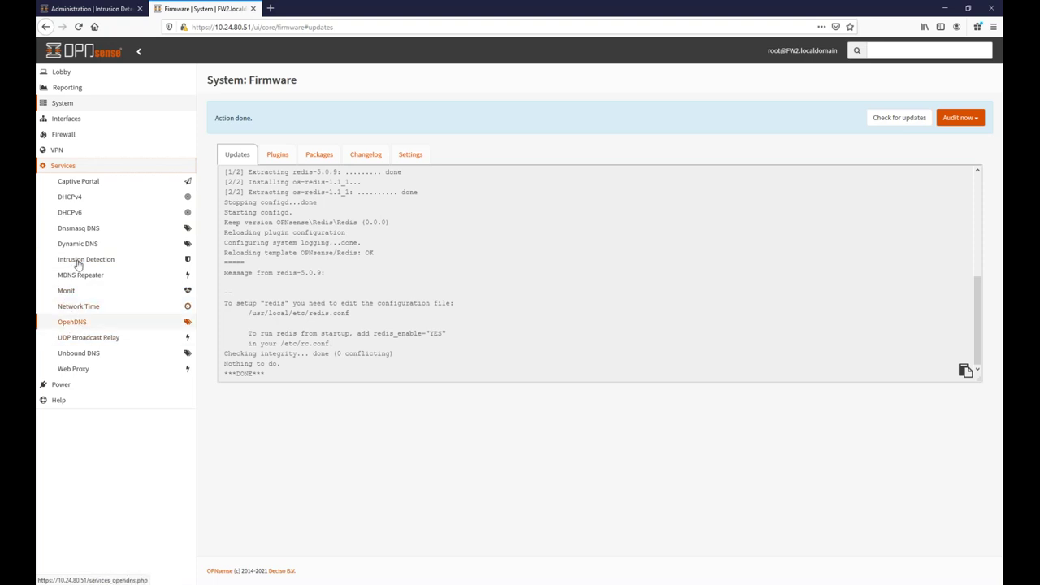
click(61, 73)
click(73, 87)
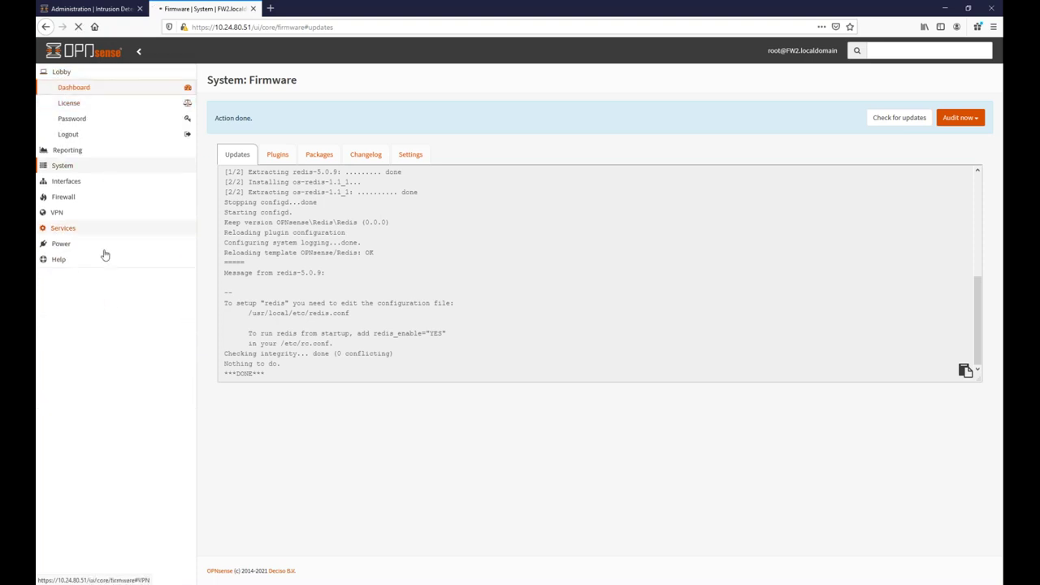
click(63, 227)
click(66, 353)
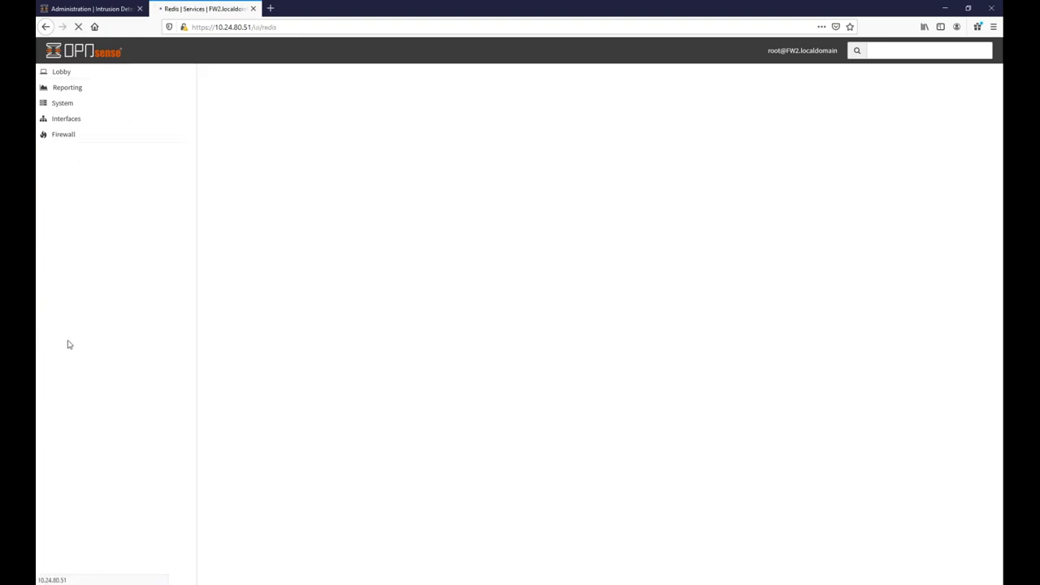
click(409, 145)
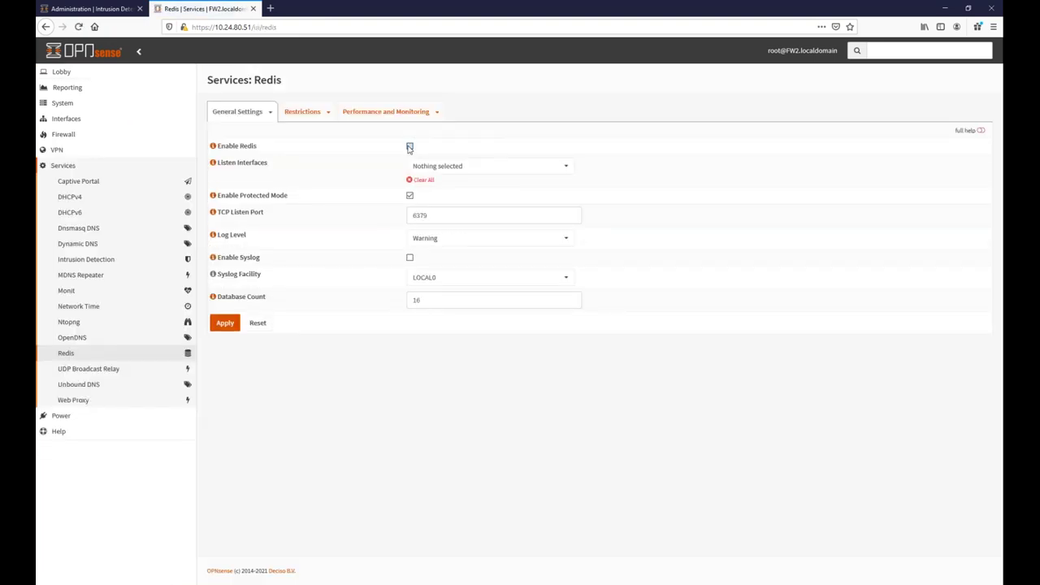
click(225, 325)
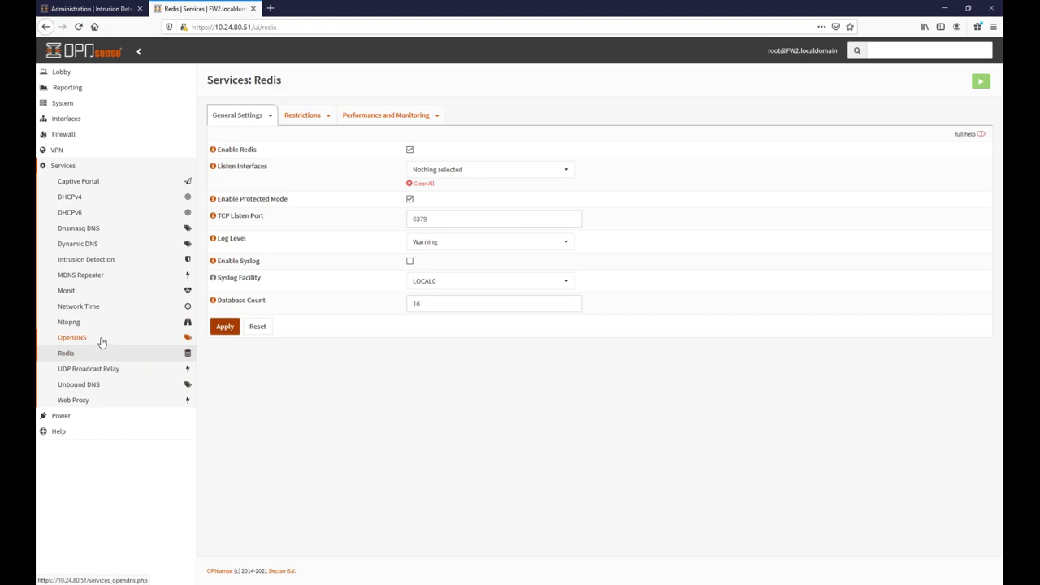
click(92, 323)
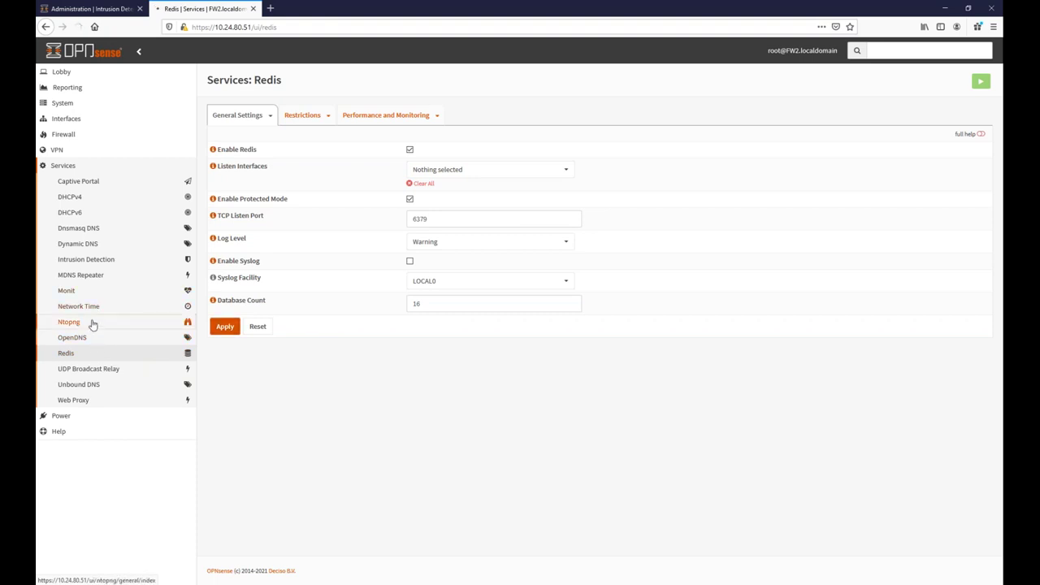
Enable ntopng on HTTP port 3000, save it, and select the firewall's base URL.
click(410, 146)
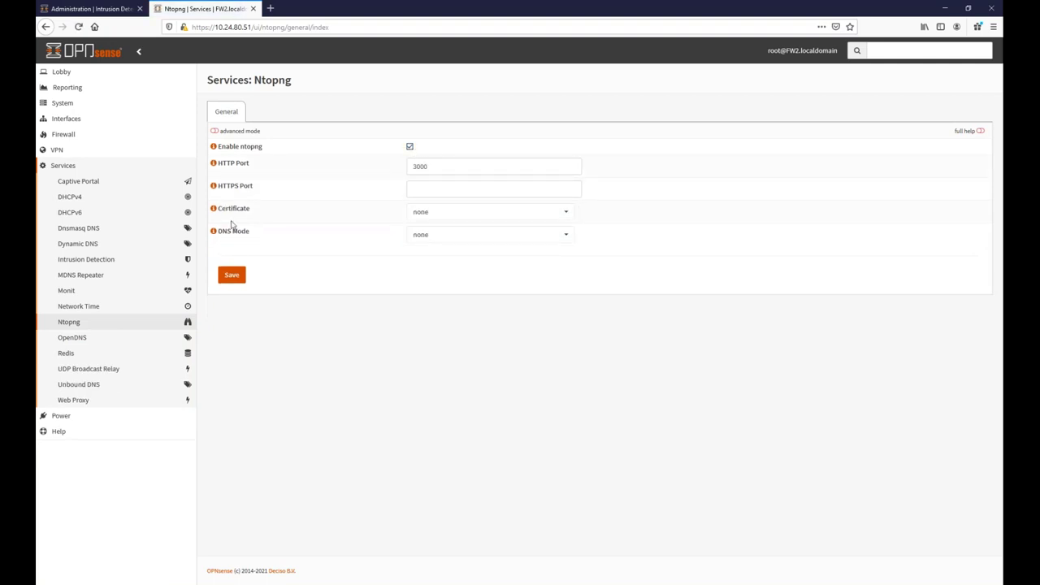
click(232, 279)
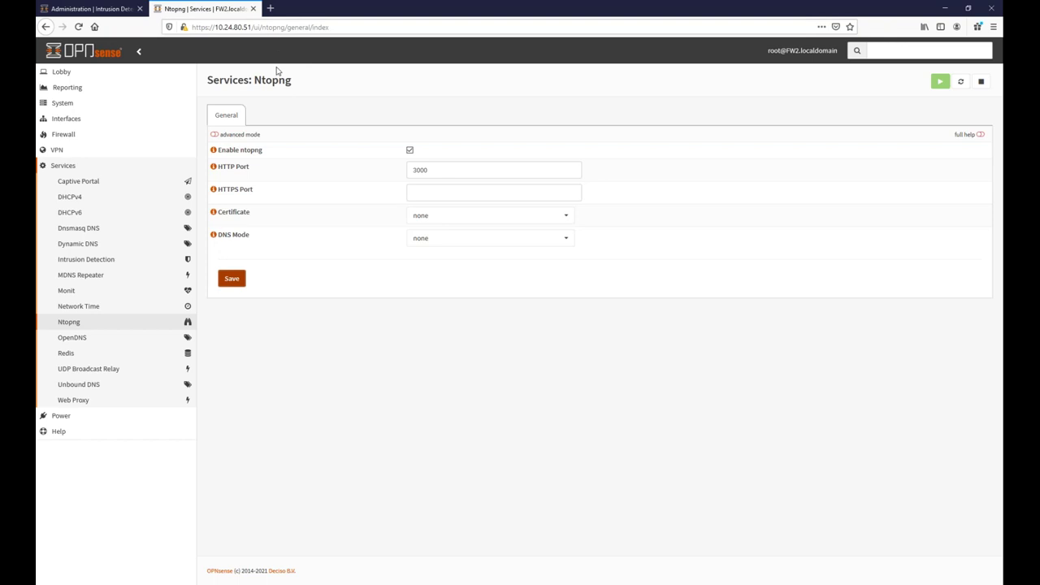
drag(252, 27, 192, 27)
key(ctrl+c)
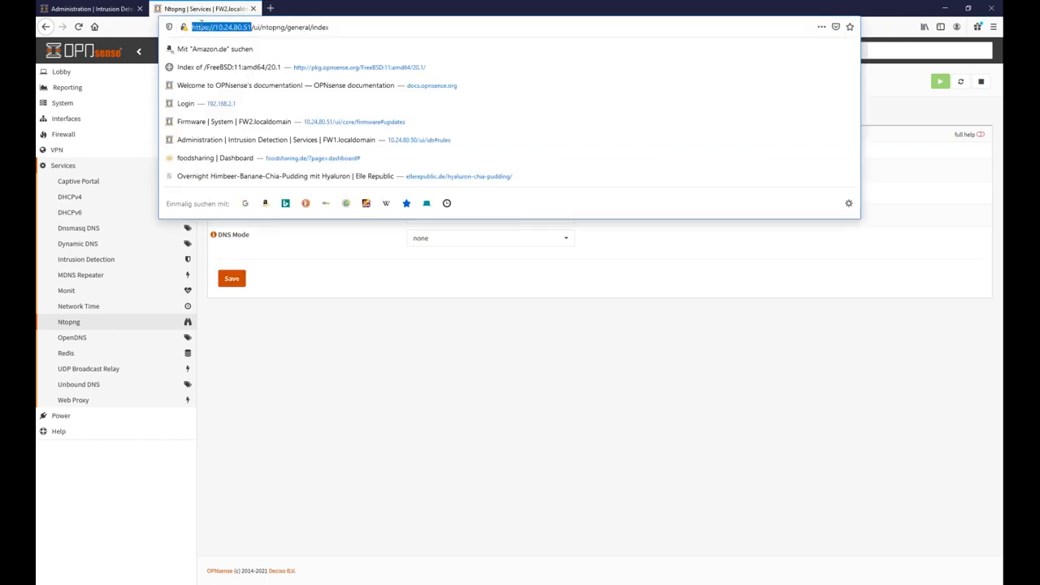
Open ntopng at the firewall address on port 3000 and sign in with the default admin account.
click(269, 9)
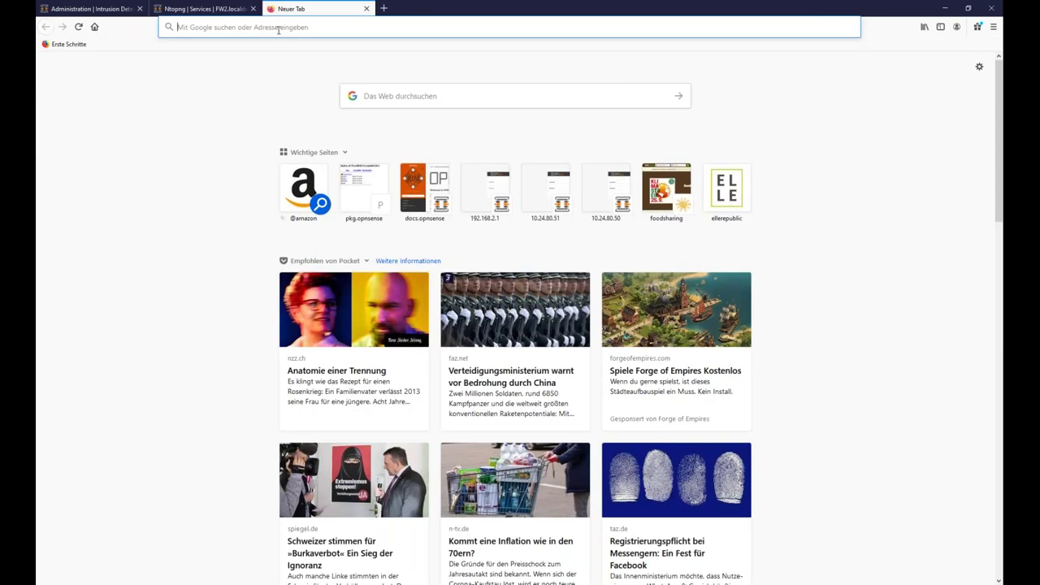
key(ctrl+v)
text(:3000)
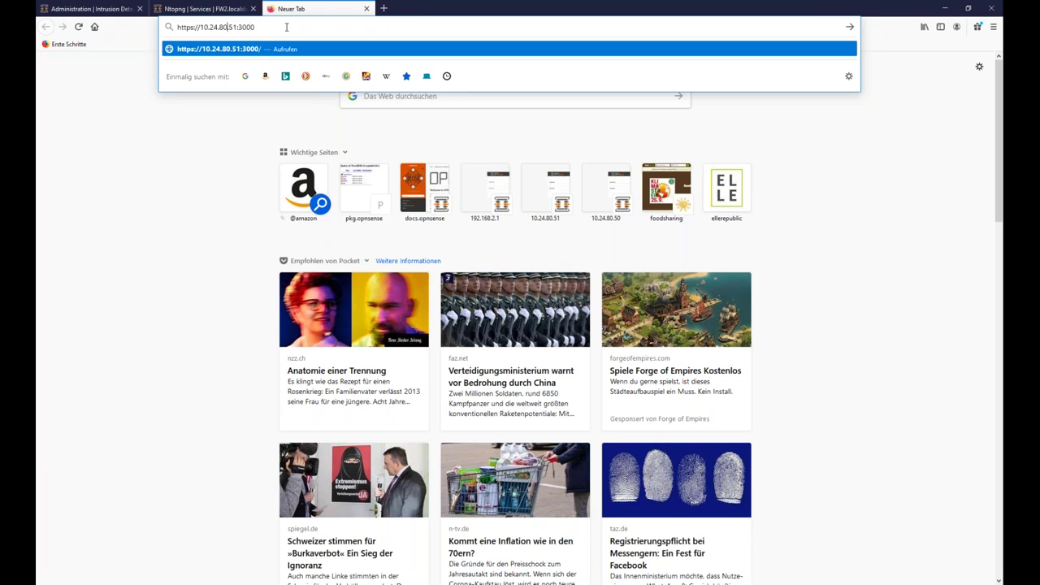
key(Return)
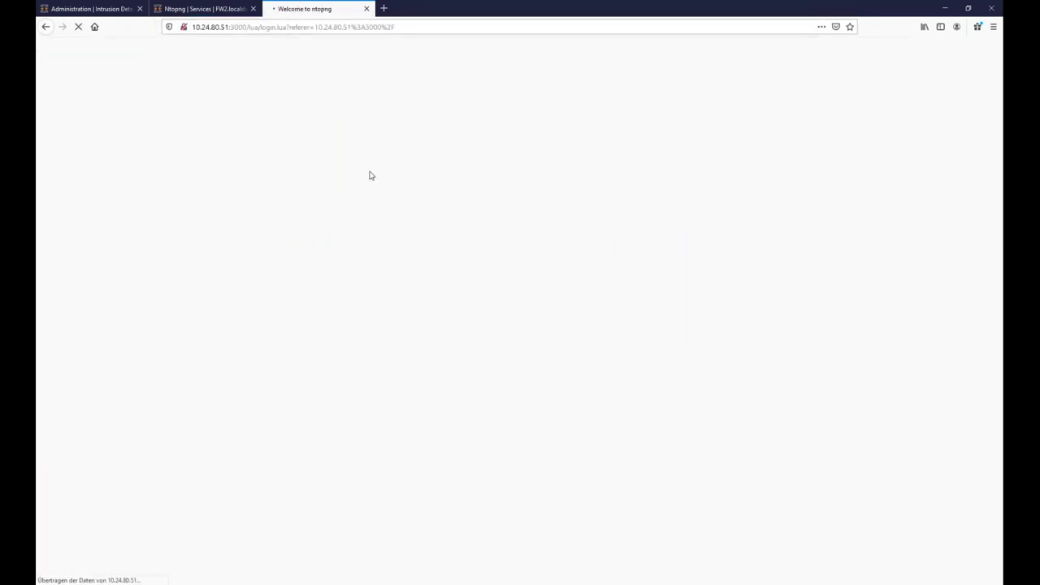
text(admin)
key(Tab)
text(admin)
key(Return)
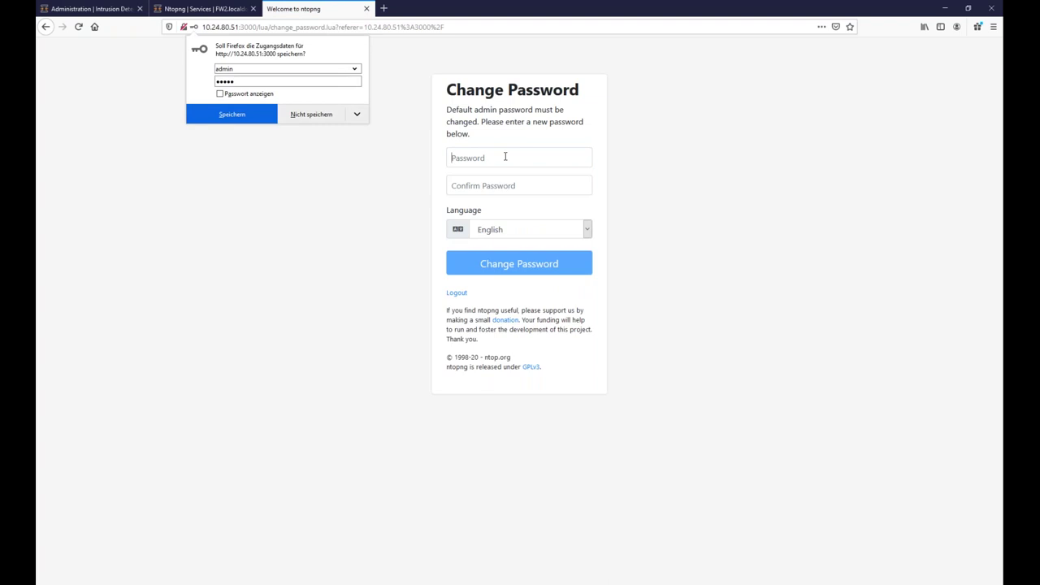
Set and confirm a new admin password, declining to save it in the browser.
click(505, 157)
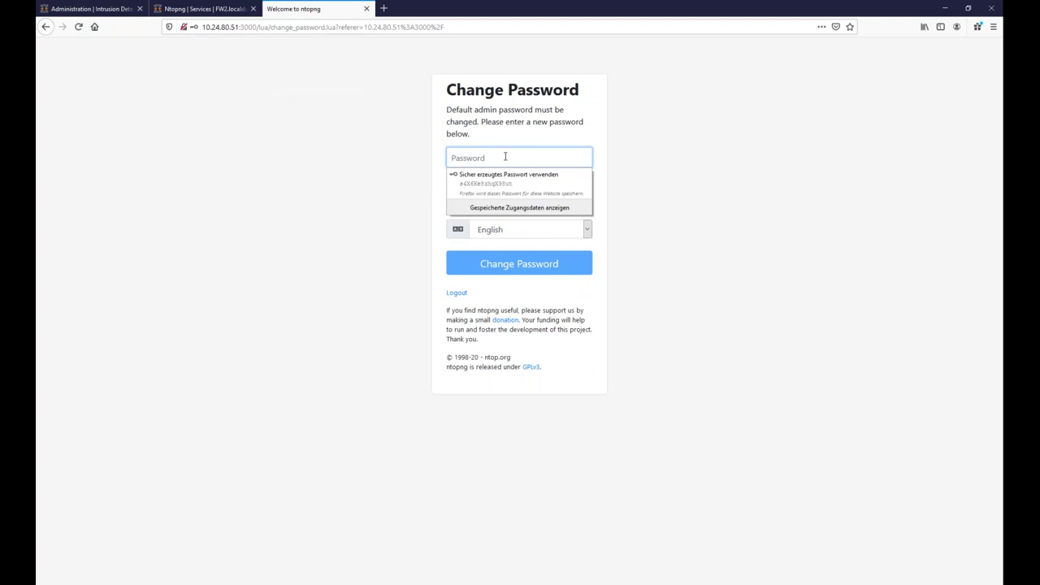
text(••••••••)
key(Tab)
text(••••••••)
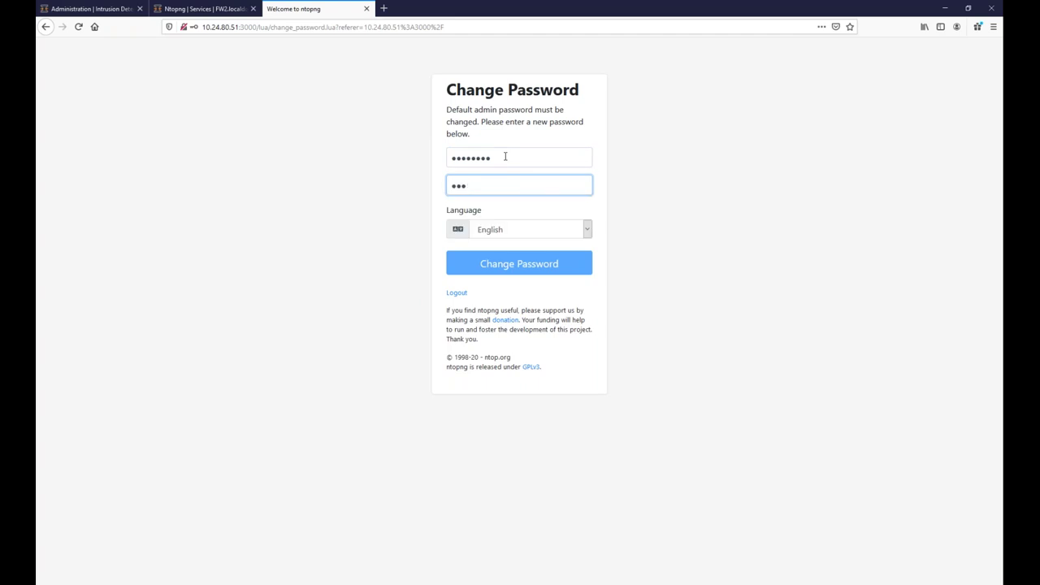
key(Return)
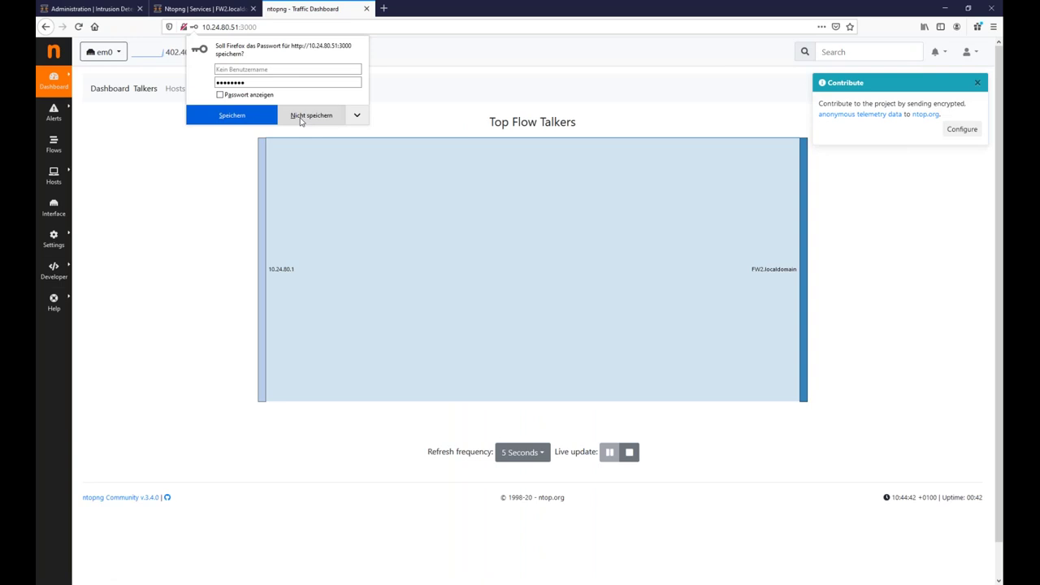
click(306, 118)
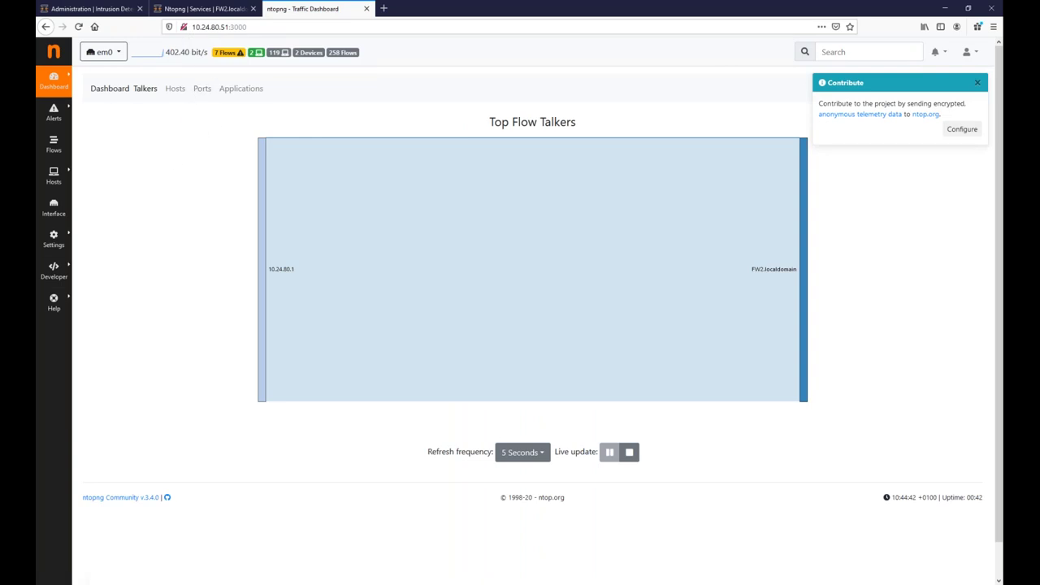
Open the Active Flows list and highlight the feed.ntop.org host name.
mouse_move(53, 174)
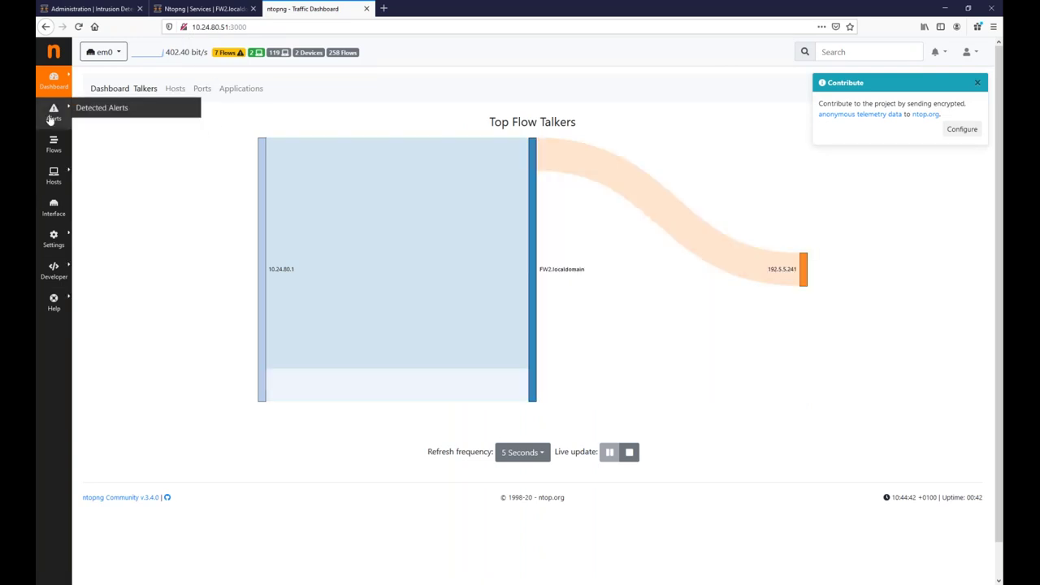
click(55, 152)
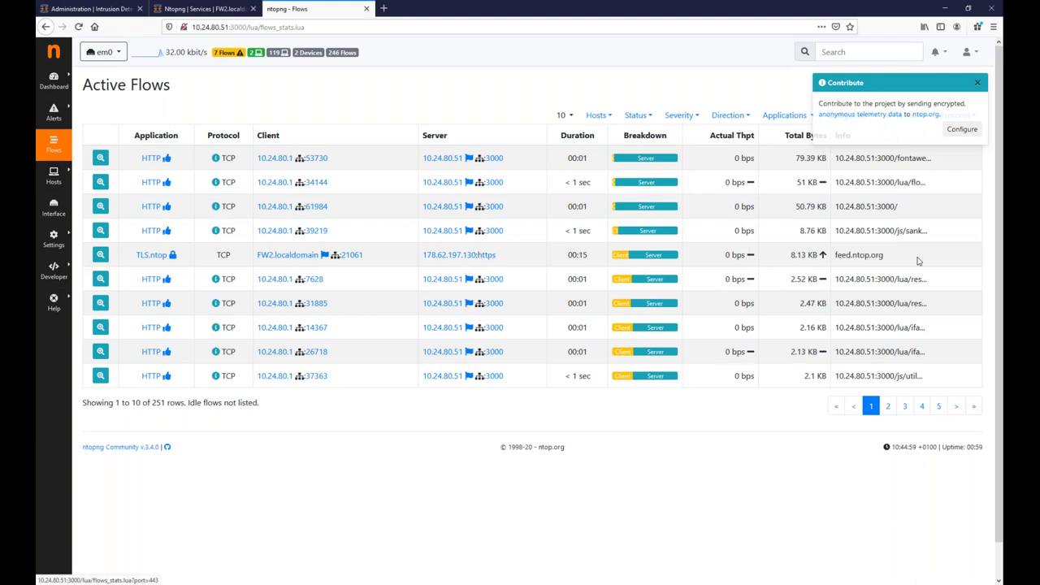
drag(894, 258, 837, 255)
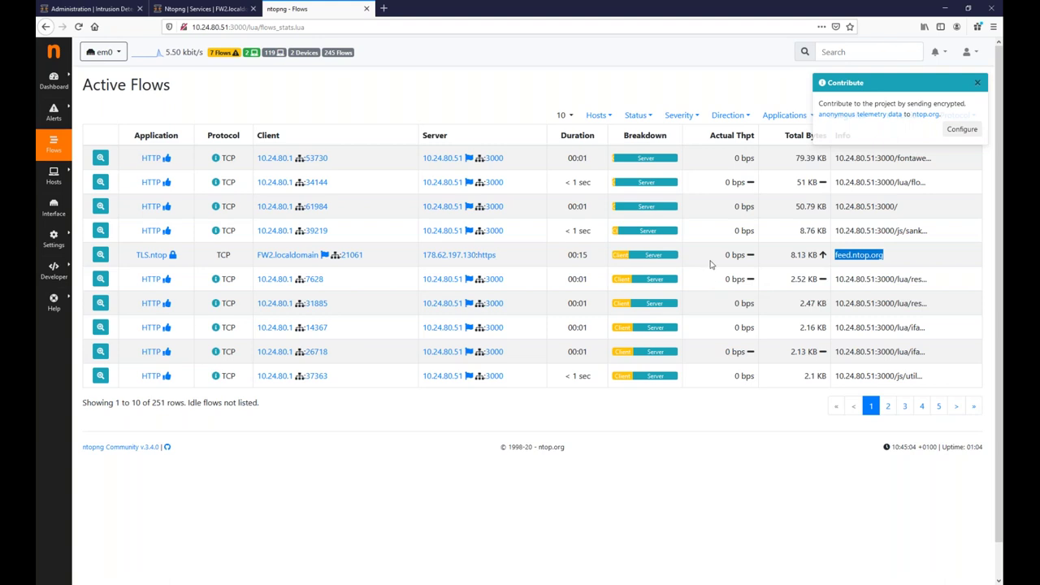
click(511, 255)
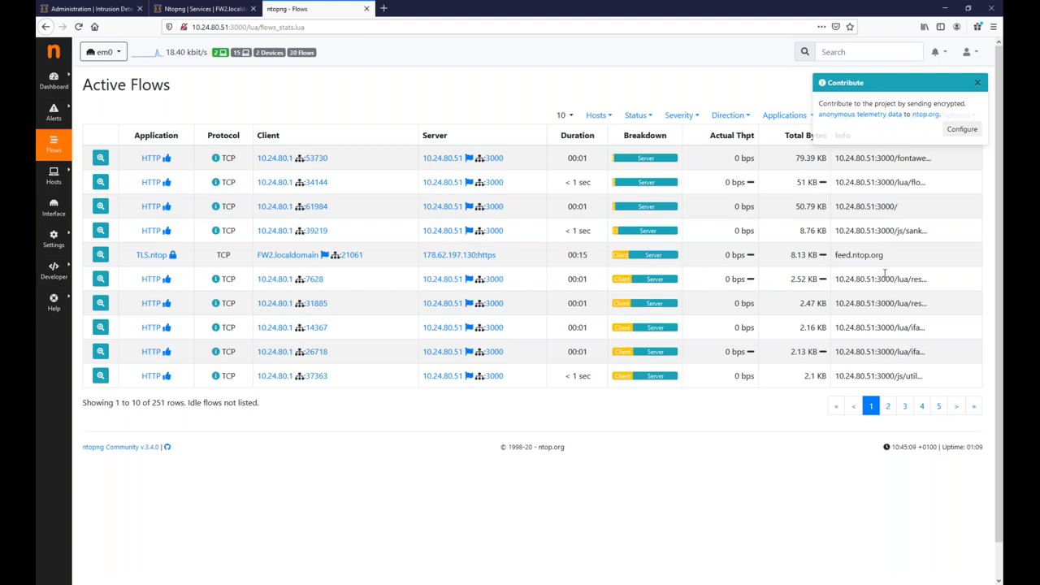
Sort flows by actual throughput, highest first, and highlight ns1.unipi.it in a DNS flow.
click(978, 82)
click(723, 138)
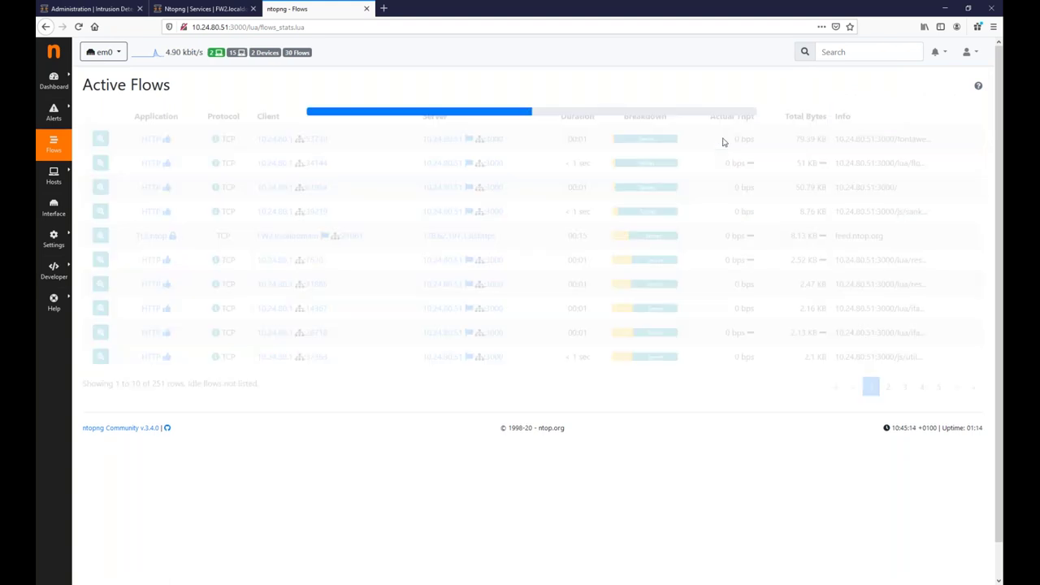
click(728, 136)
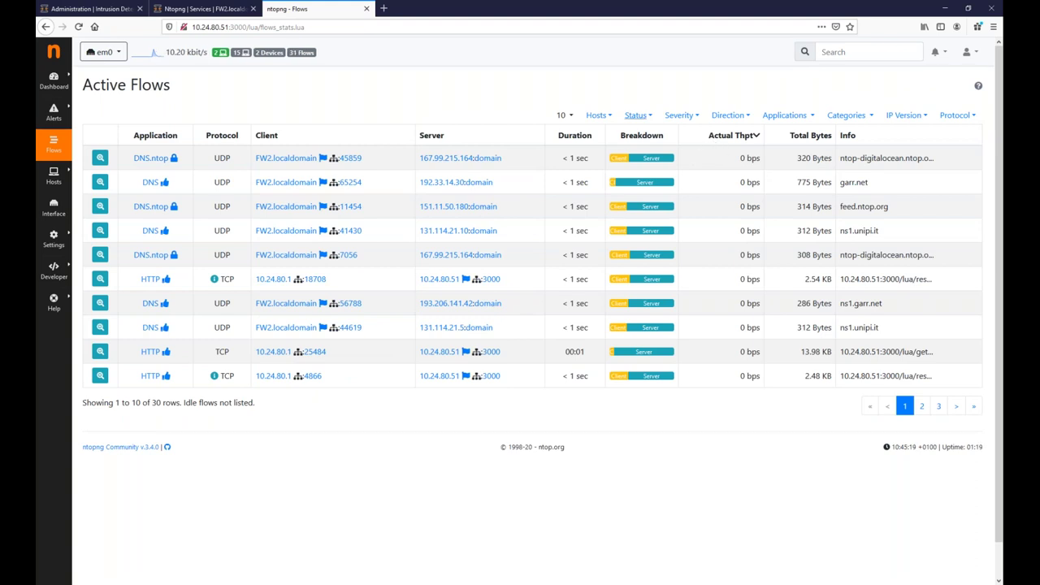
mouse_move(53, 179)
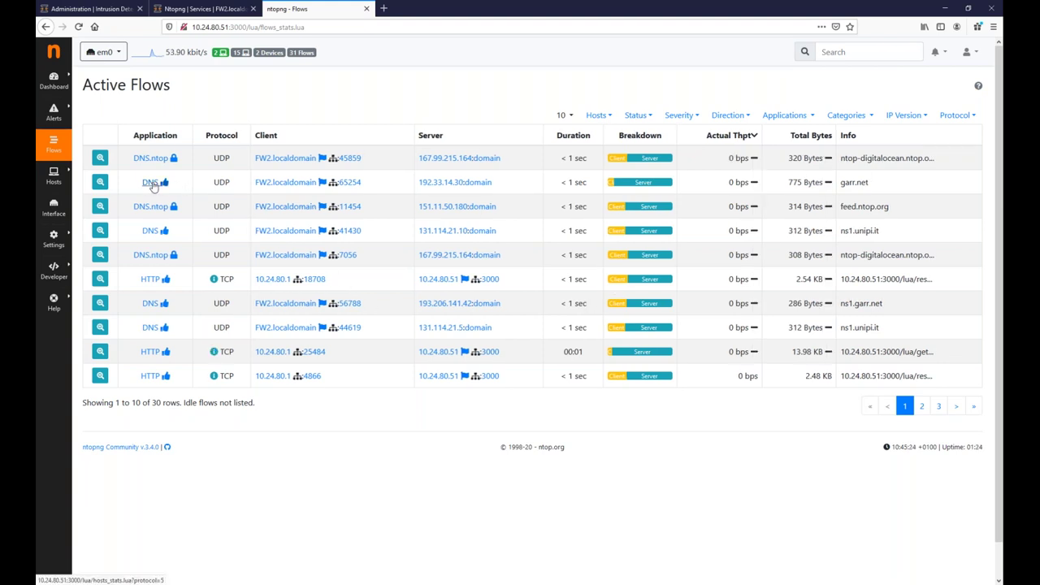
drag(878, 185, 839, 232)
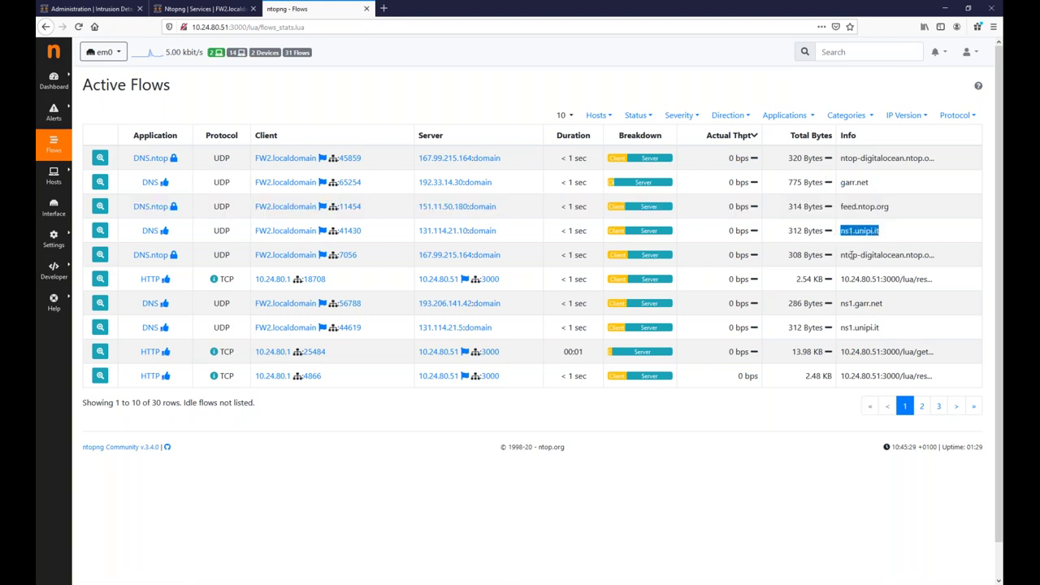
Open host 192.12.94.30 from the Hosts list and scroll through its details page.
mouse_move(65, 187)
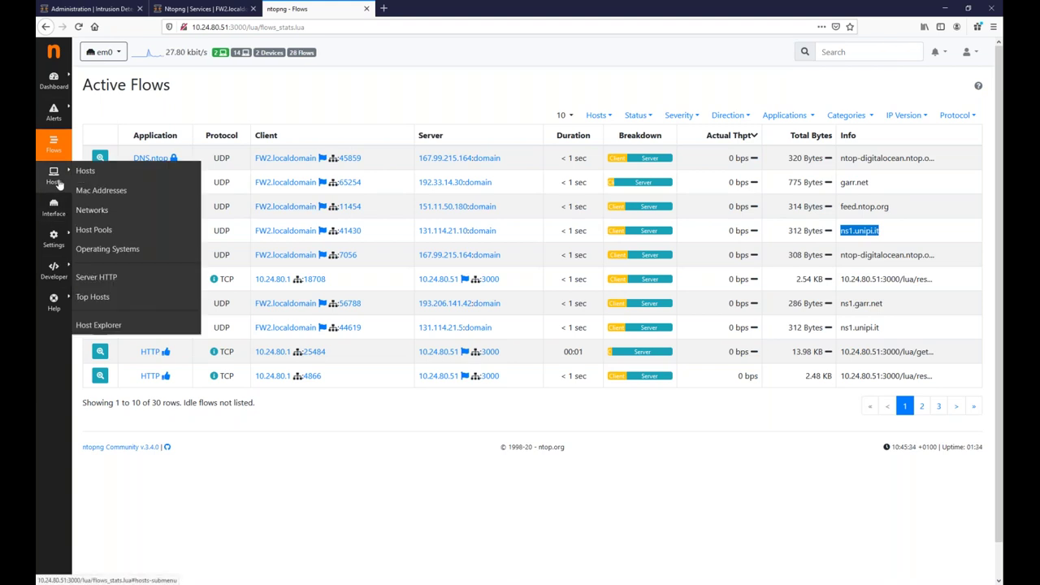
click(95, 174)
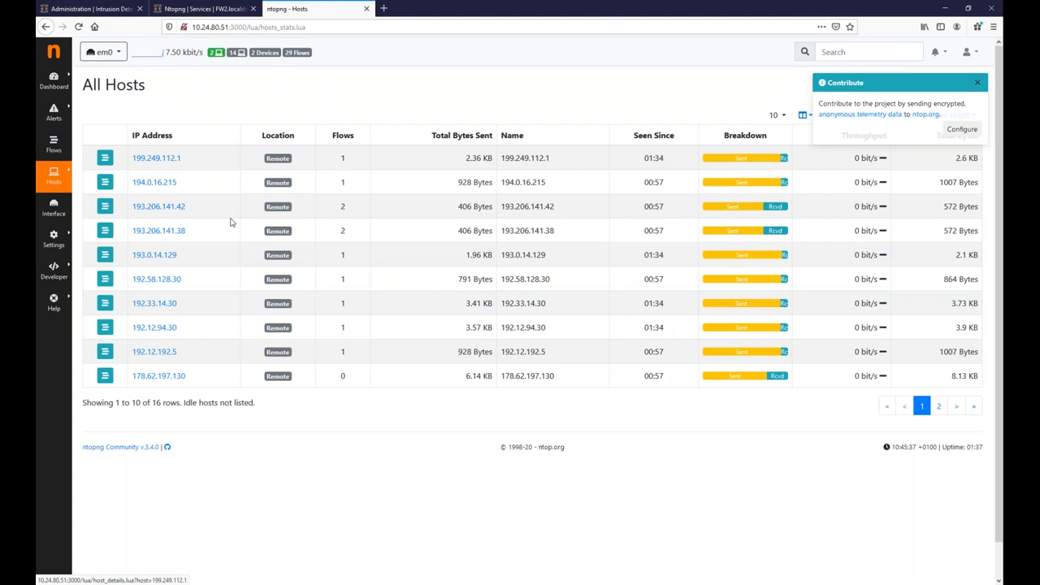
click(149, 332)
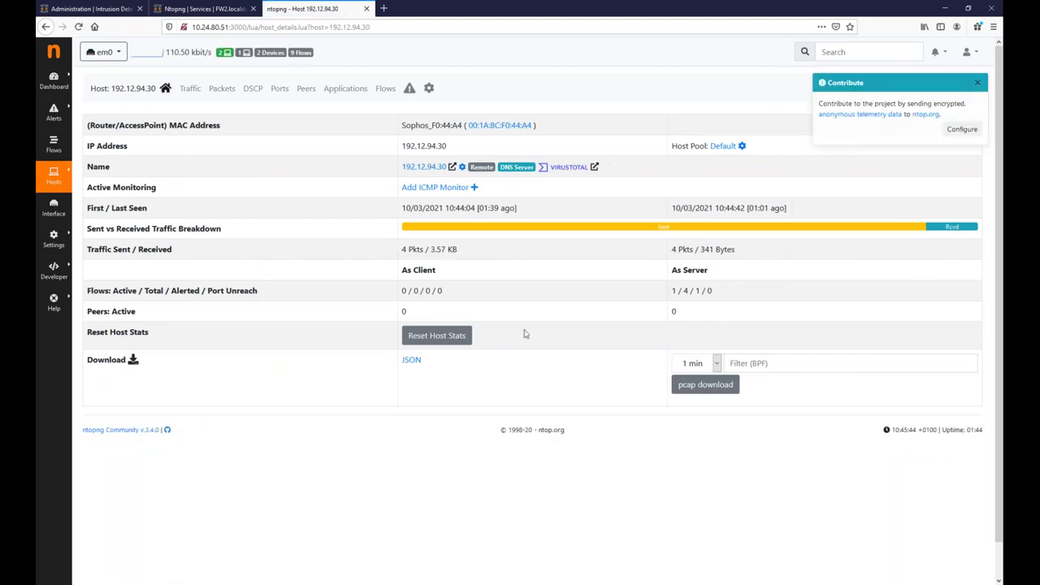
scroll(520, 374, down, 1)
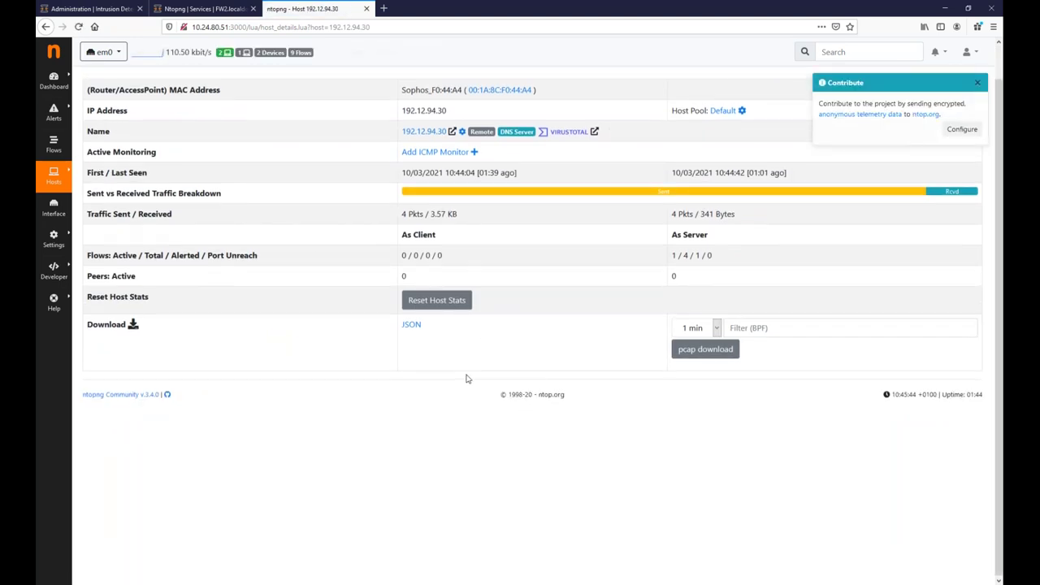
scroll(407, 317, up, 1)
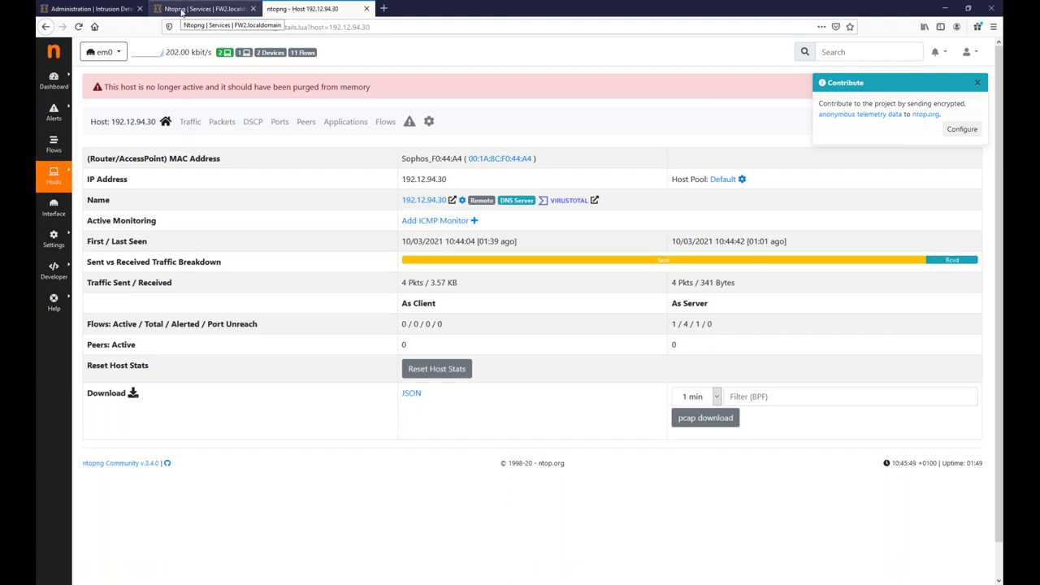
click(182, 9)
Open the OPNsense Lobby dashboard and highlight the CPU type in System Information.
click(76, 72)
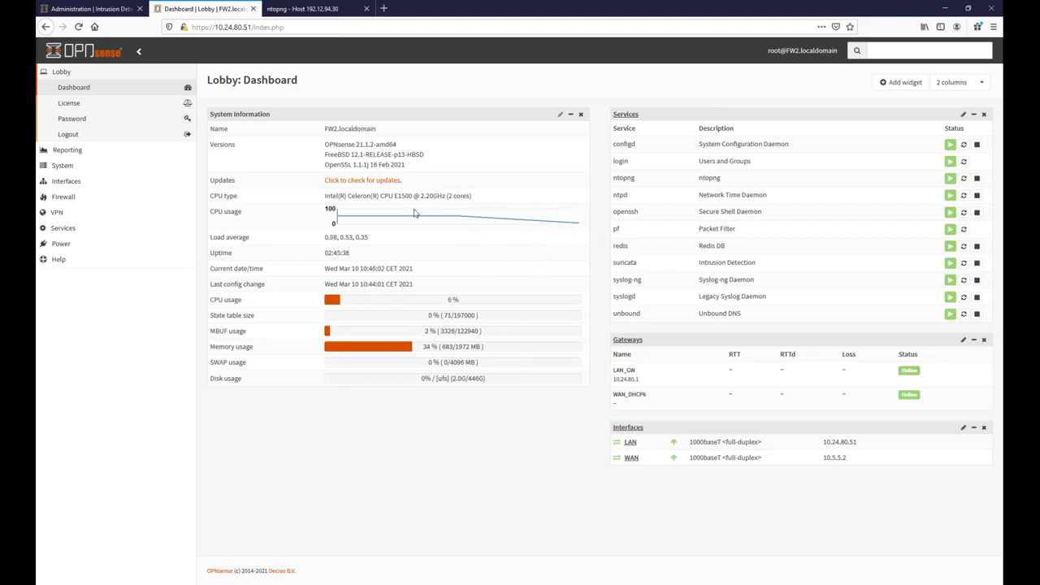
drag(347, 196, 470, 207)
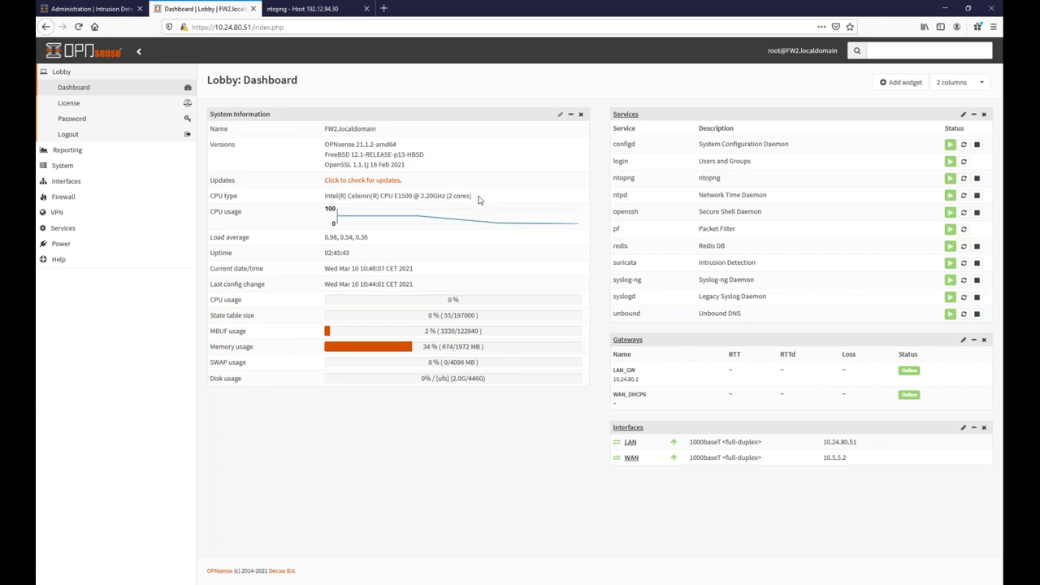
drag(473, 198, 331, 197)
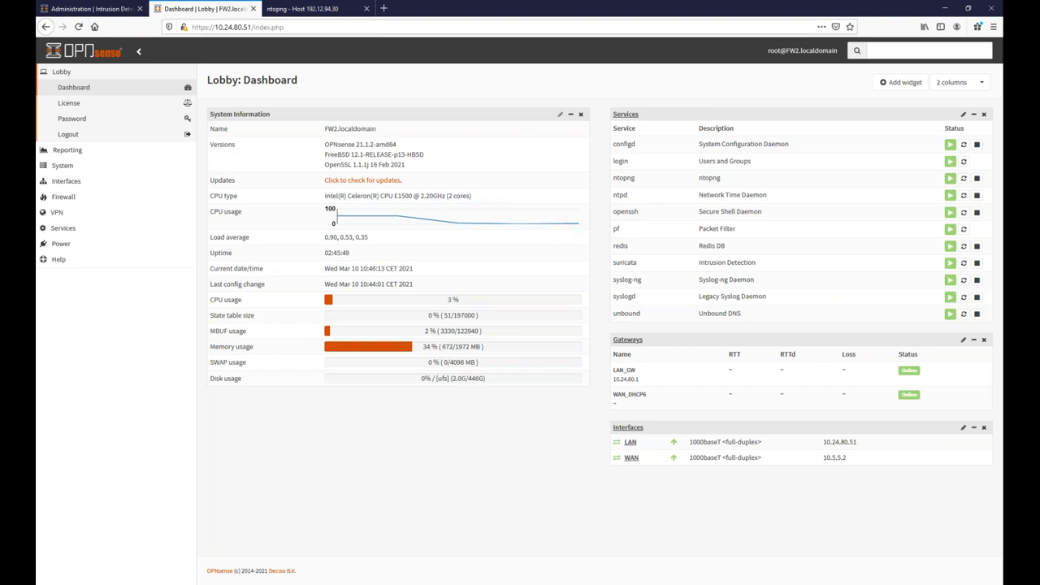
Glance at the ntopng host details, then return to OPNsense's ntopng service settings.
click(344, 14)
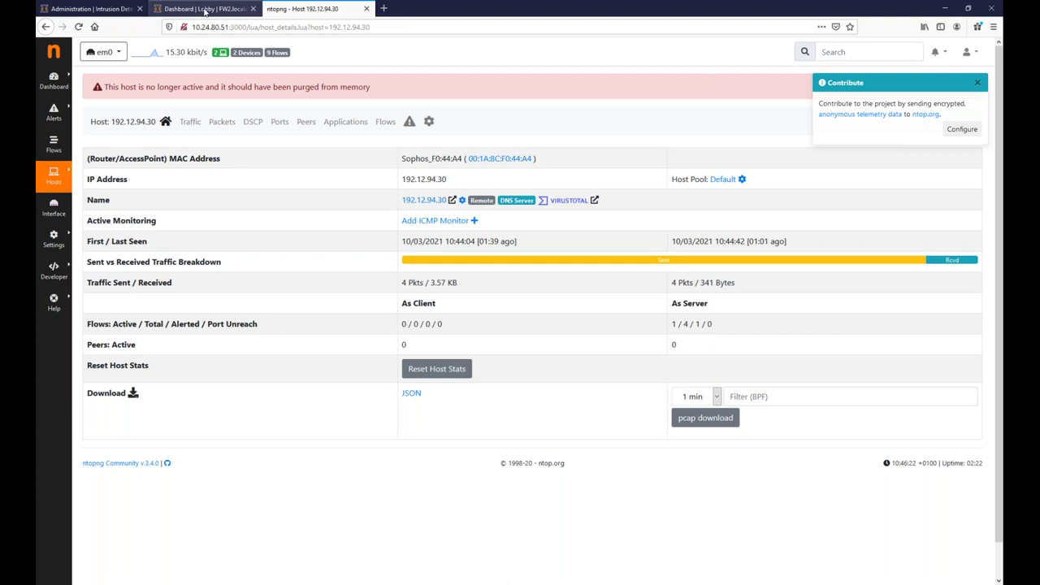
click(206, 10)
click(63, 227)
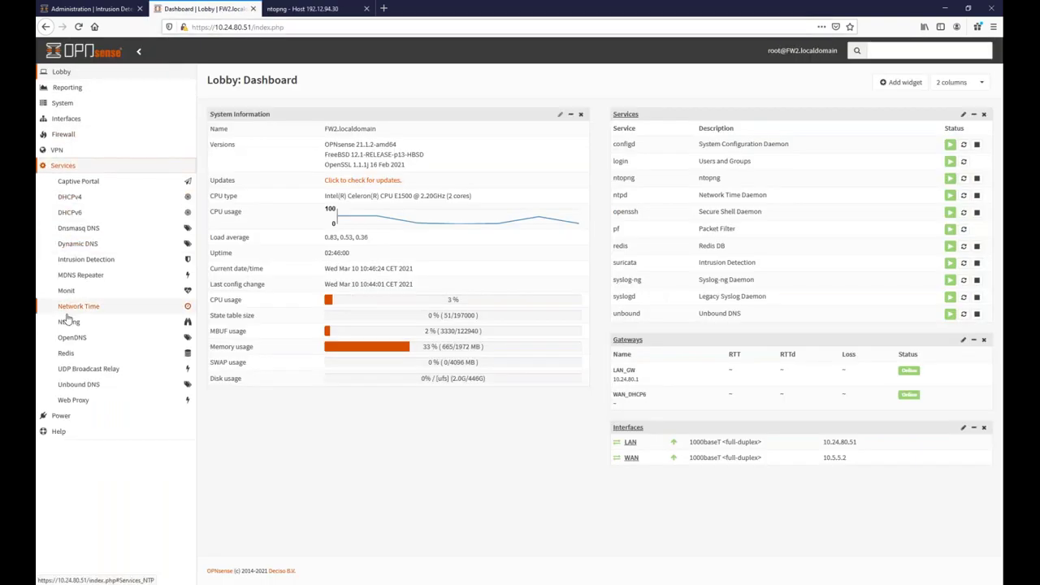
click(69, 322)
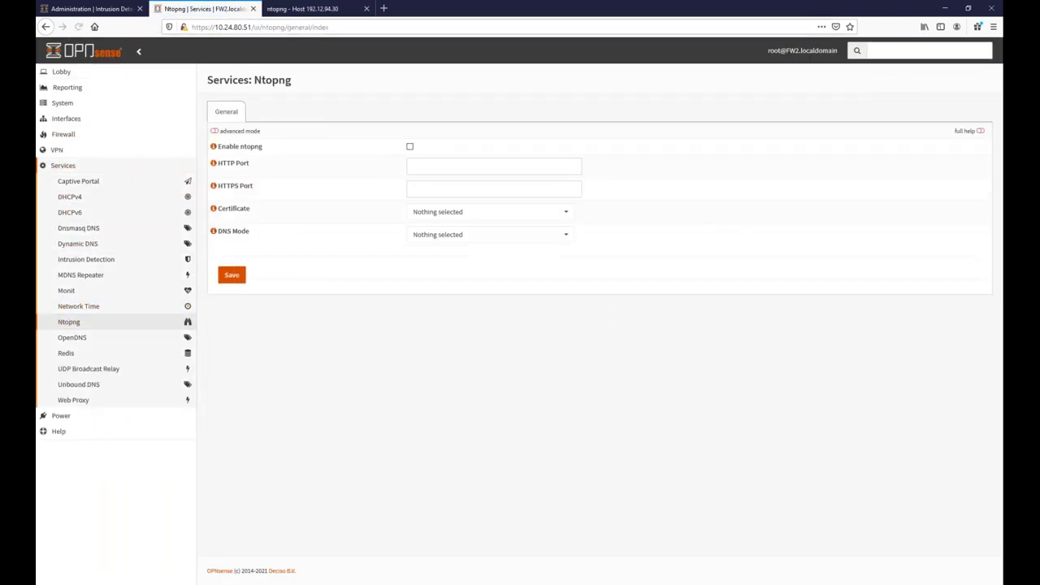
Save the ntopng General settings on port 3000, leaving ntopng disabled.
click(234, 279)
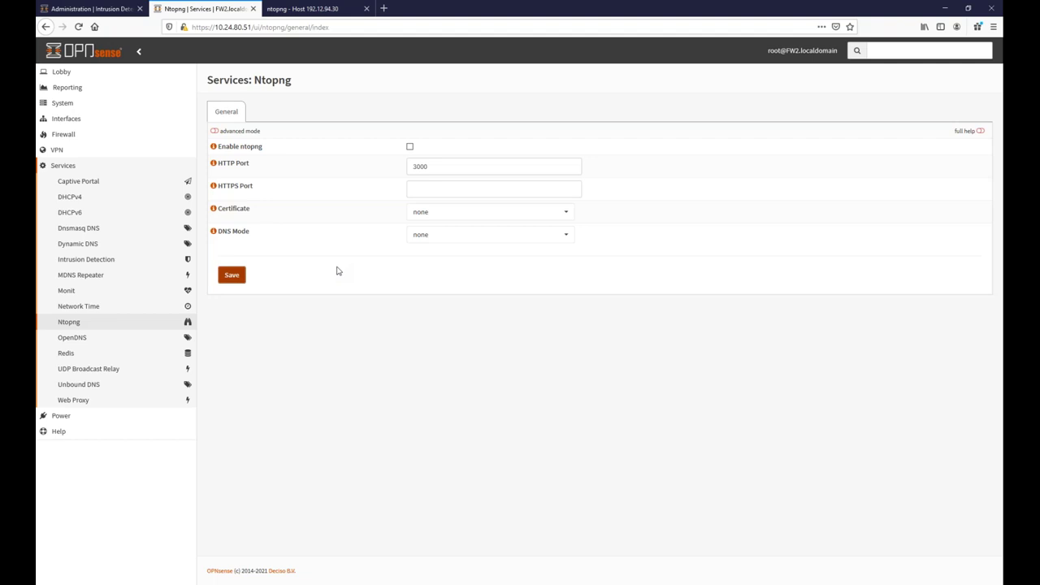
Bring up the FragenKatalogTK document, scroll back to question 1, then return to the browser.
mouse_move(318, 583)
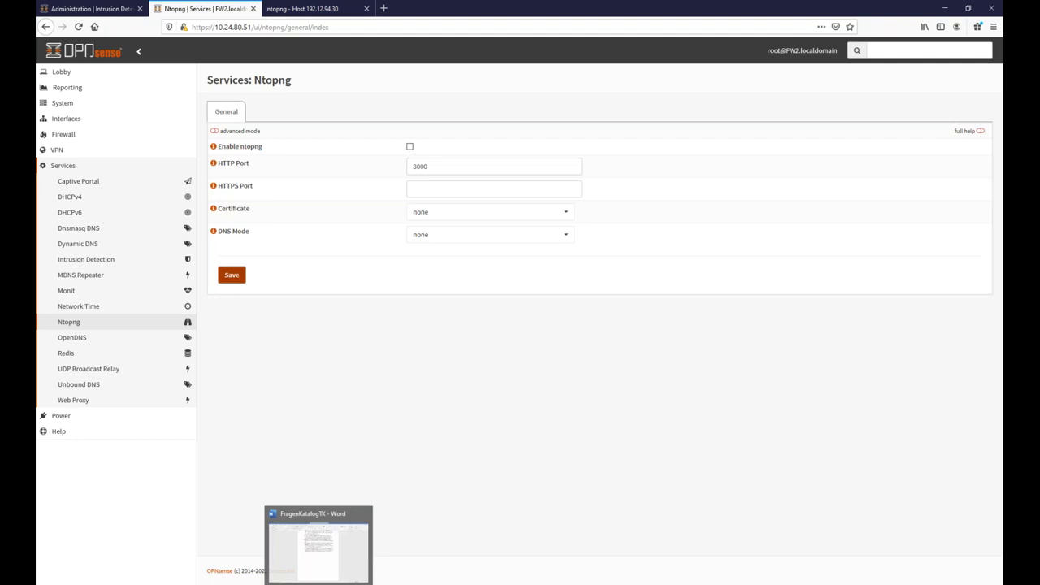
click(319, 582)
scroll(475, 476, up, 5)
scroll(475, 476, up, 10)
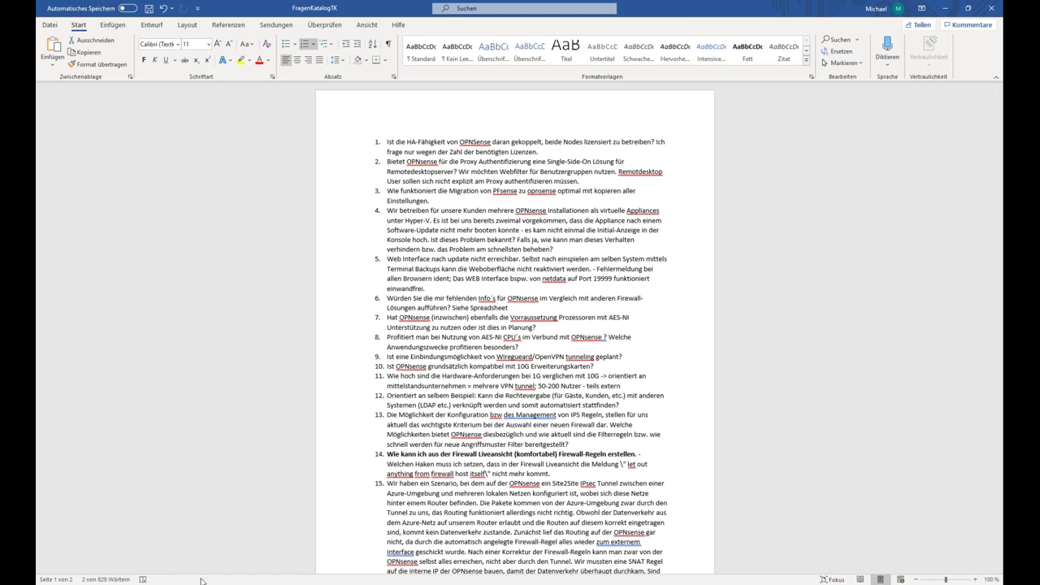
mouse_move(294, 584)
key(alt+Tab)
Add a new authentication server of type LDAP with StartTLS transport.
click(63, 104)
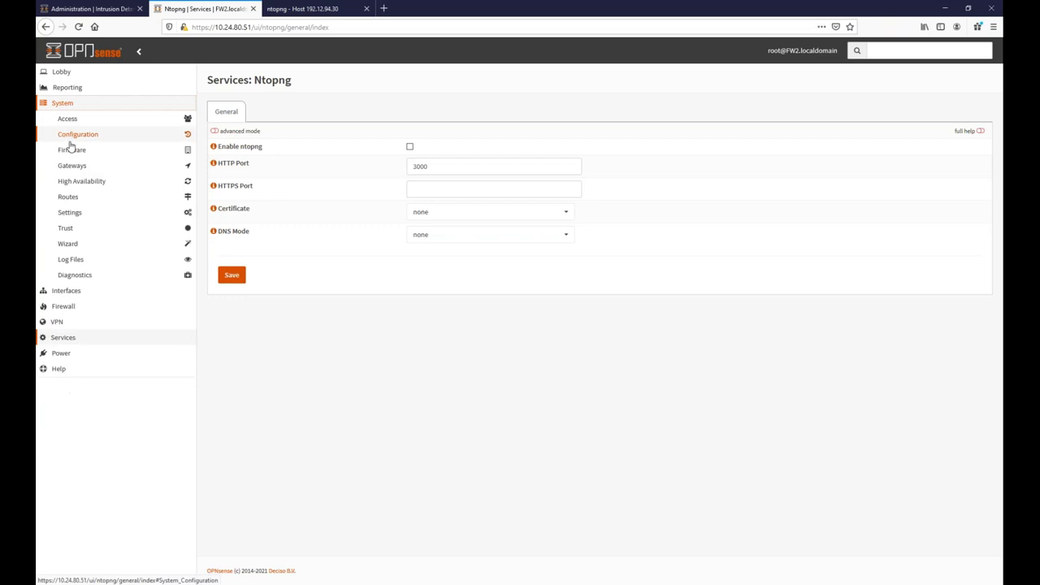
click(70, 119)
click(72, 164)
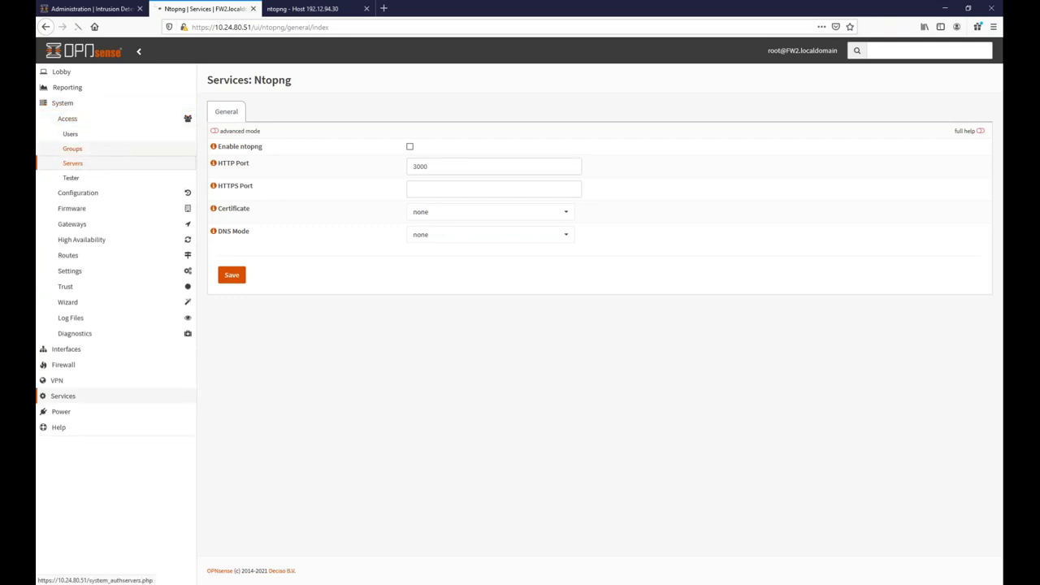
click(974, 84)
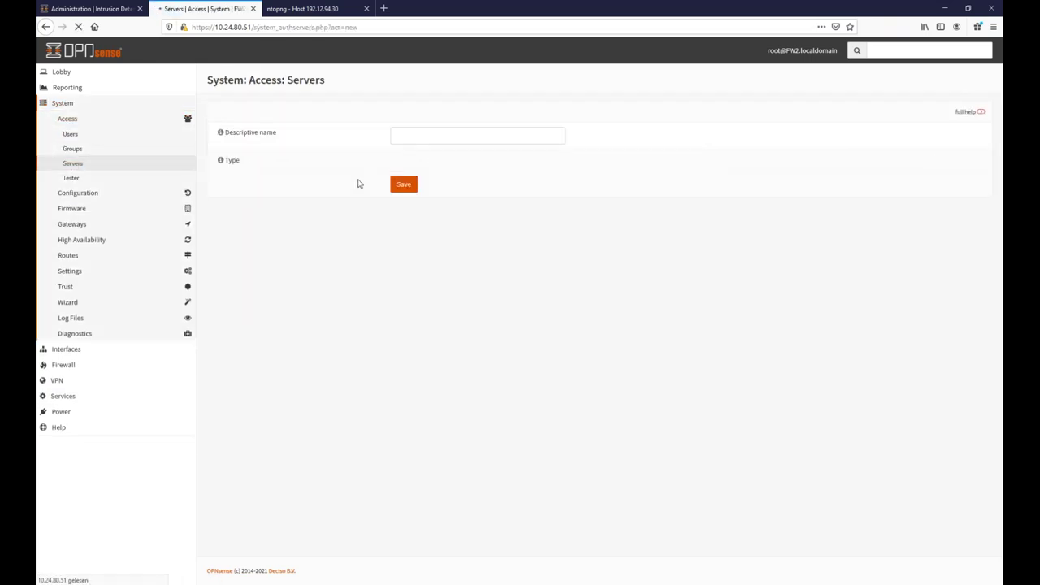
click(445, 166)
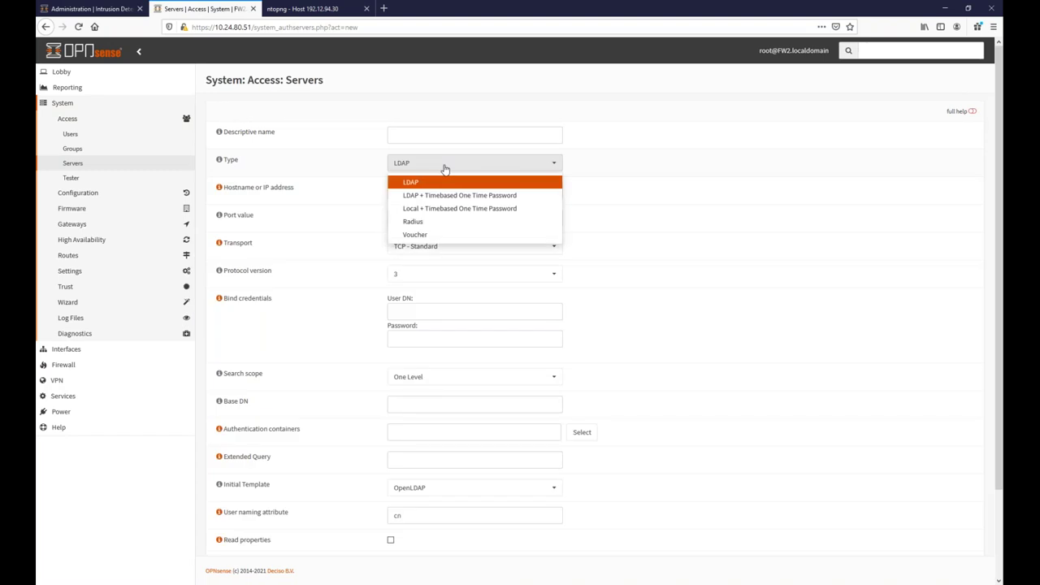
click(439, 183)
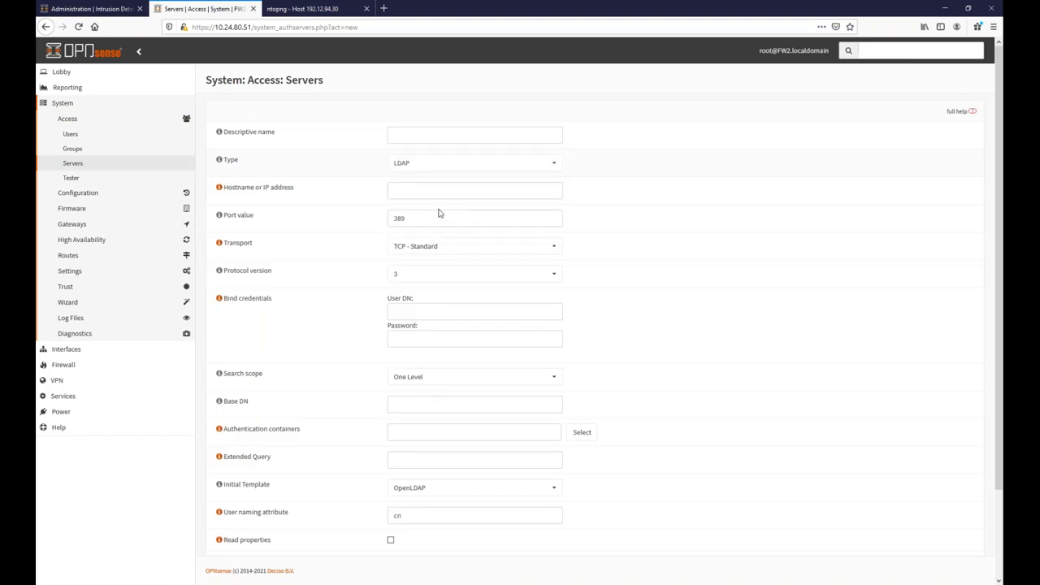
click(443, 246)
click(424, 292)
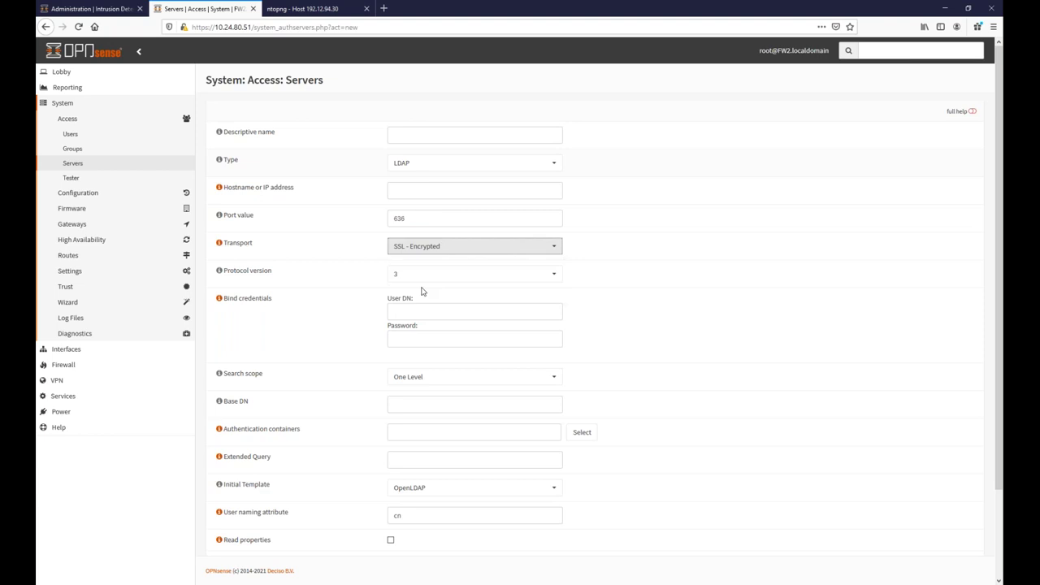
click(446, 249)
click(438, 277)
Enter 127.0.0.1 as the server hostname, then go back to the Lobby dashboard.
click(423, 197)
text(127.0.0.01)
key(BackSpace)
key(BackSpace)
text(1)
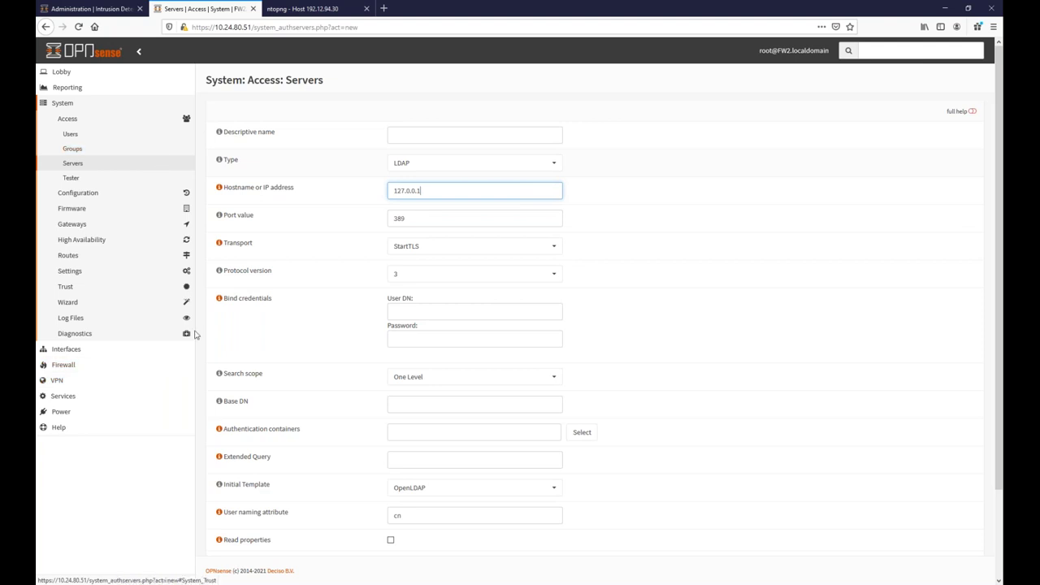
click(92, 74)
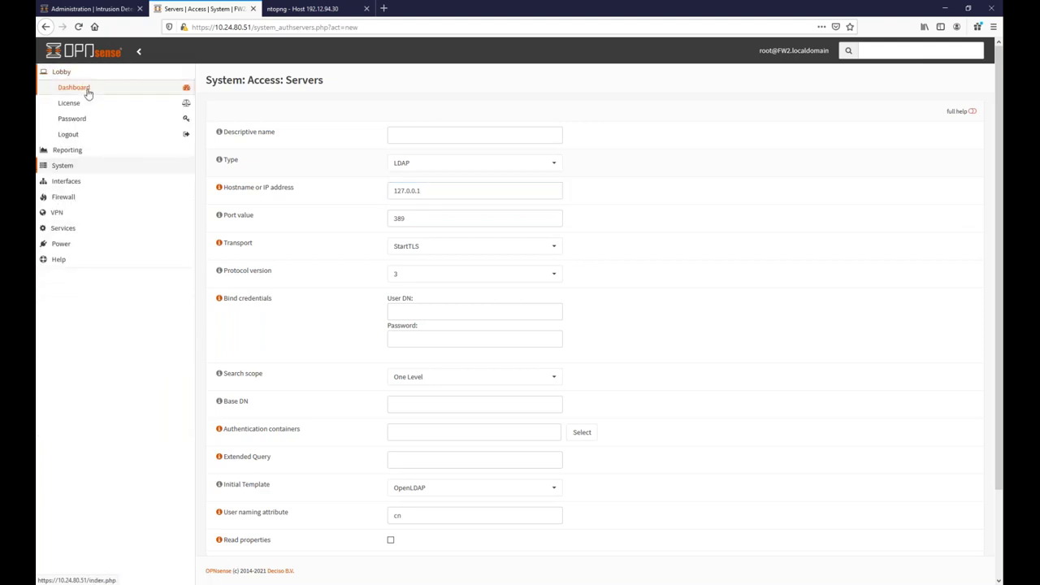
click(81, 89)
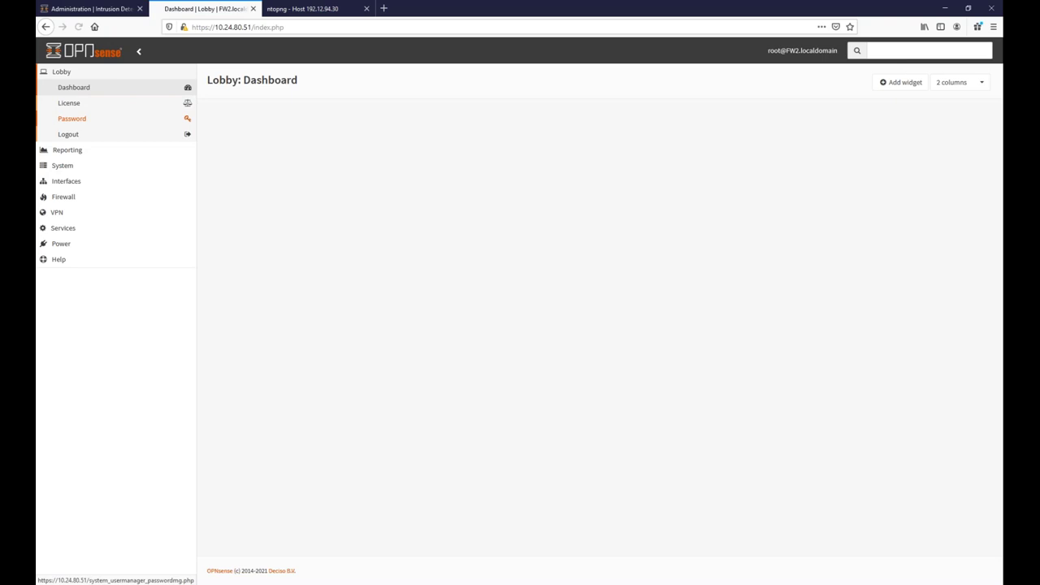
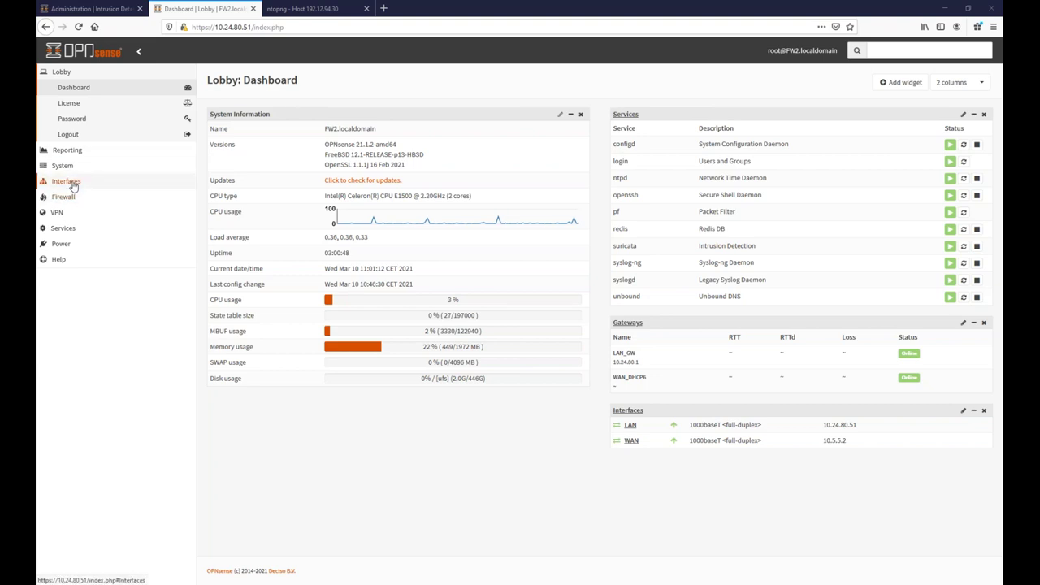
Open FW2's firewall Live View log and filter it to action contains pass.
click(64, 197)
click(71, 259)
click(75, 275)
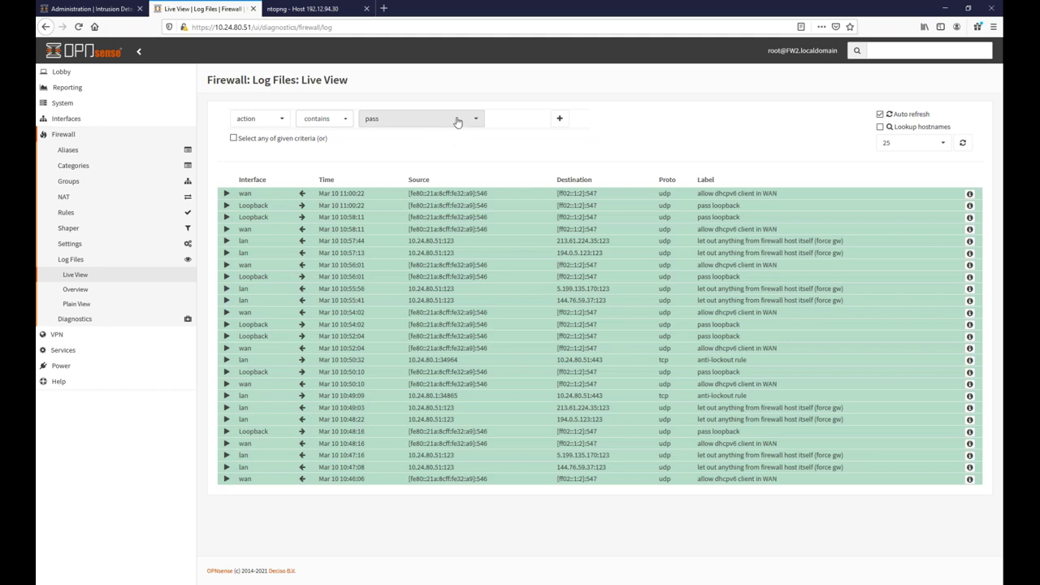
click(560, 119)
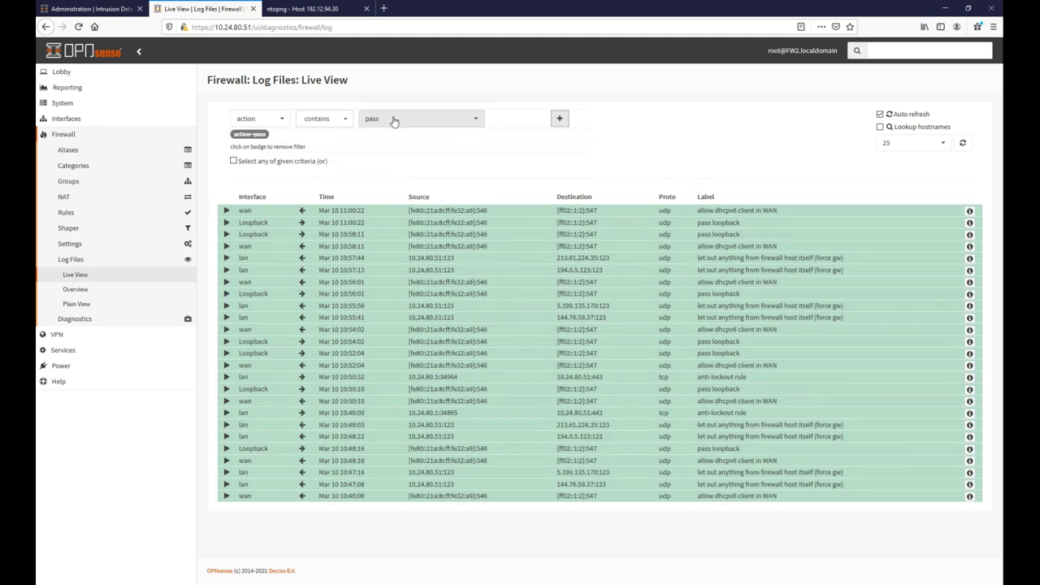
Add a dir contains out filter, then remove both log filters again.
click(245, 119)
click(248, 166)
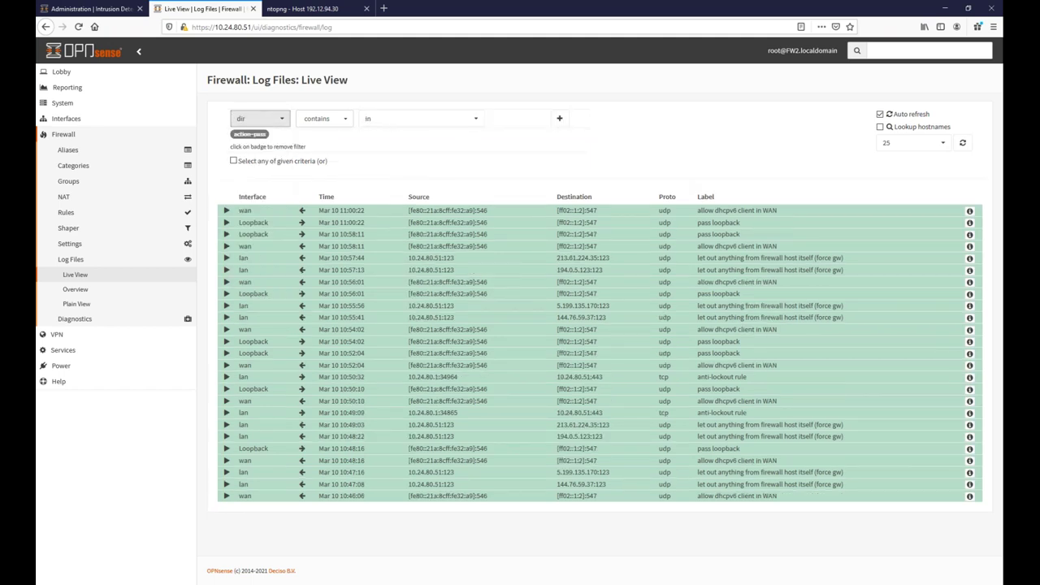
click(378, 119)
click(379, 153)
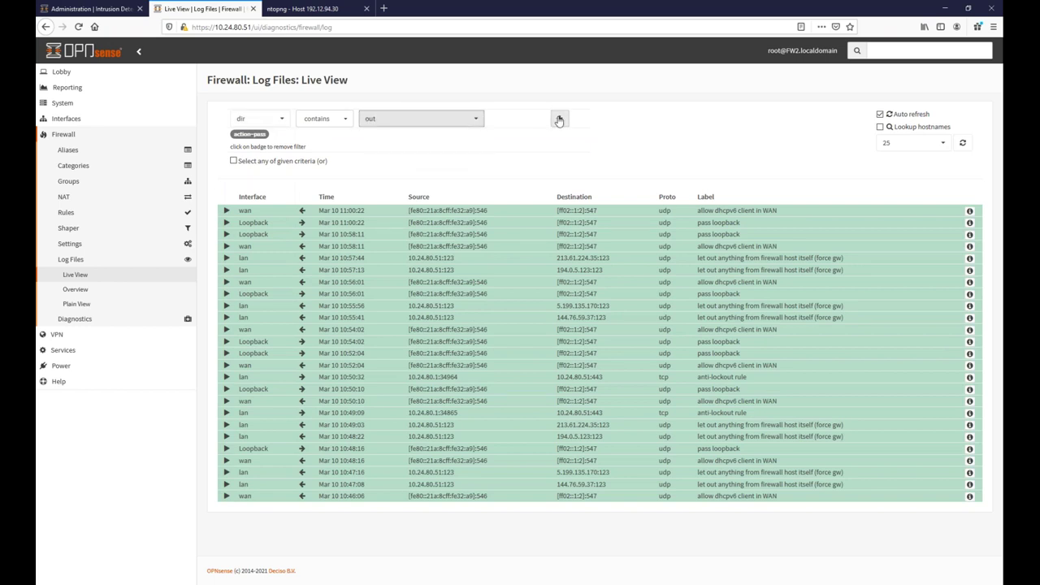
click(559, 119)
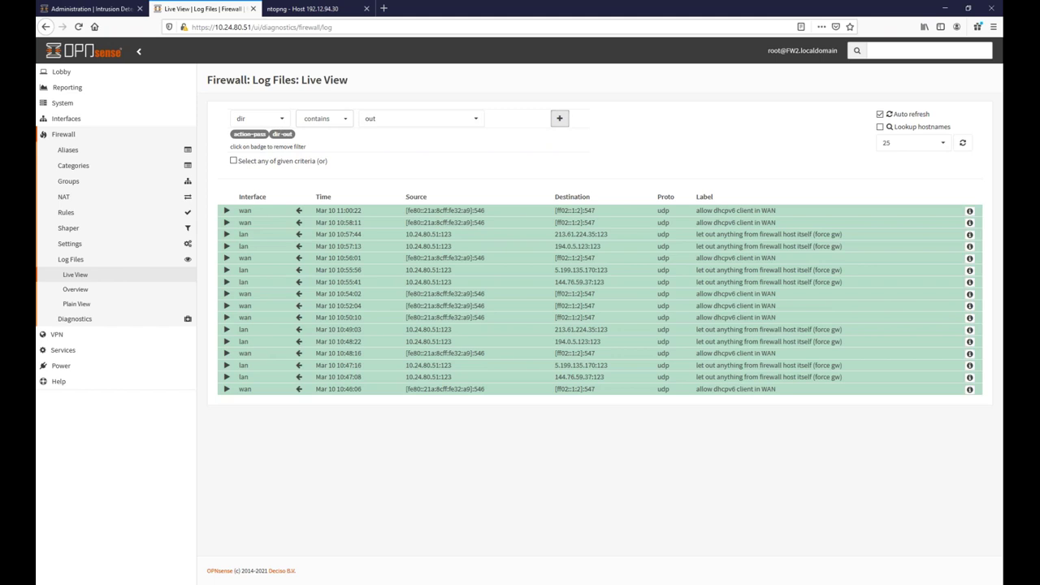
click(282, 133)
click(249, 133)
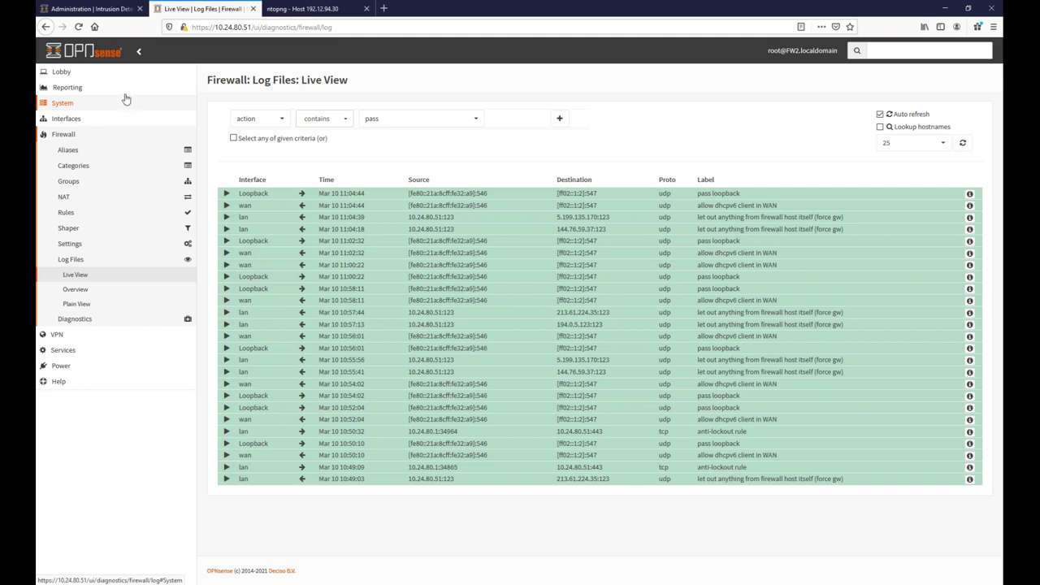
On the FW1 tab, open VPN > WireGuard settings.
click(114, 10)
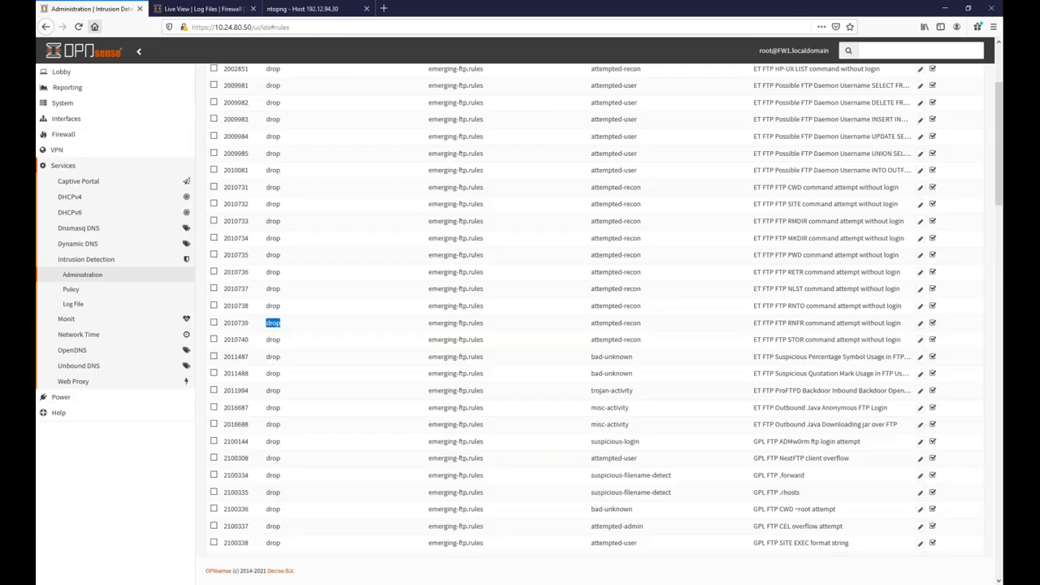
click(59, 150)
click(72, 198)
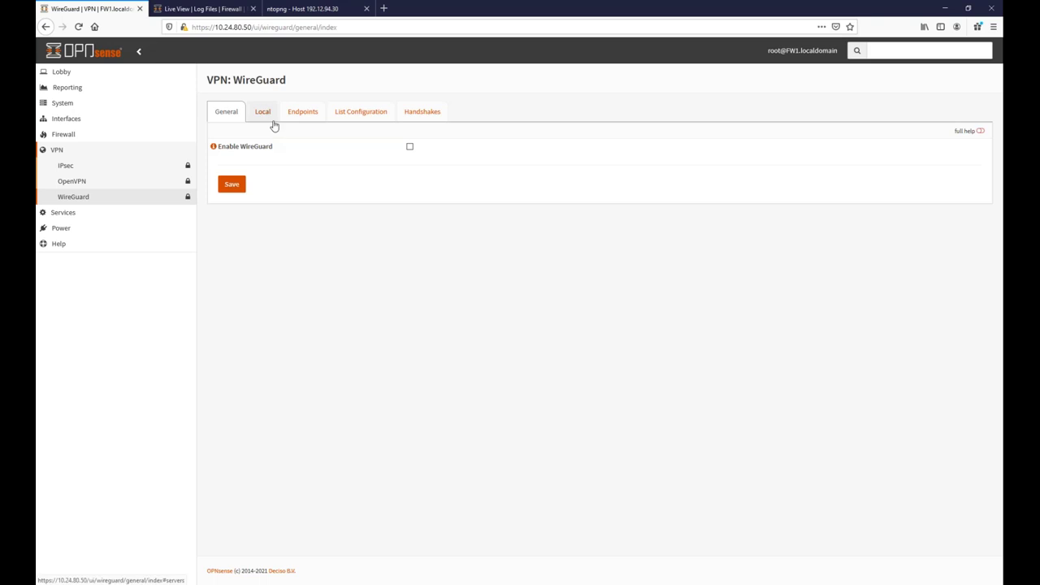
Add and save local instance 'test' with tunnel address 10.10.55.1/24, then view Endpoints.
click(269, 116)
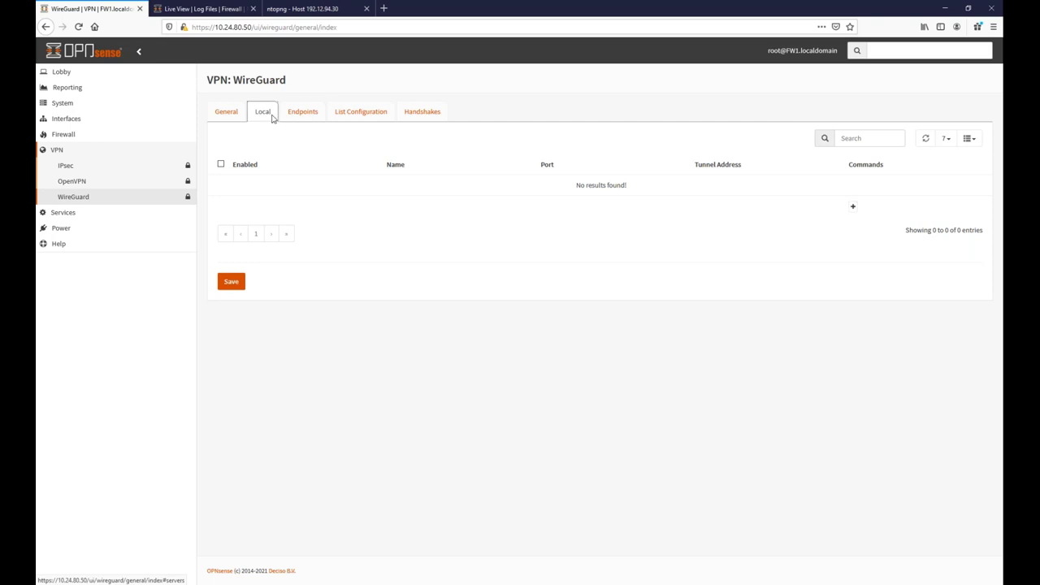
click(853, 209)
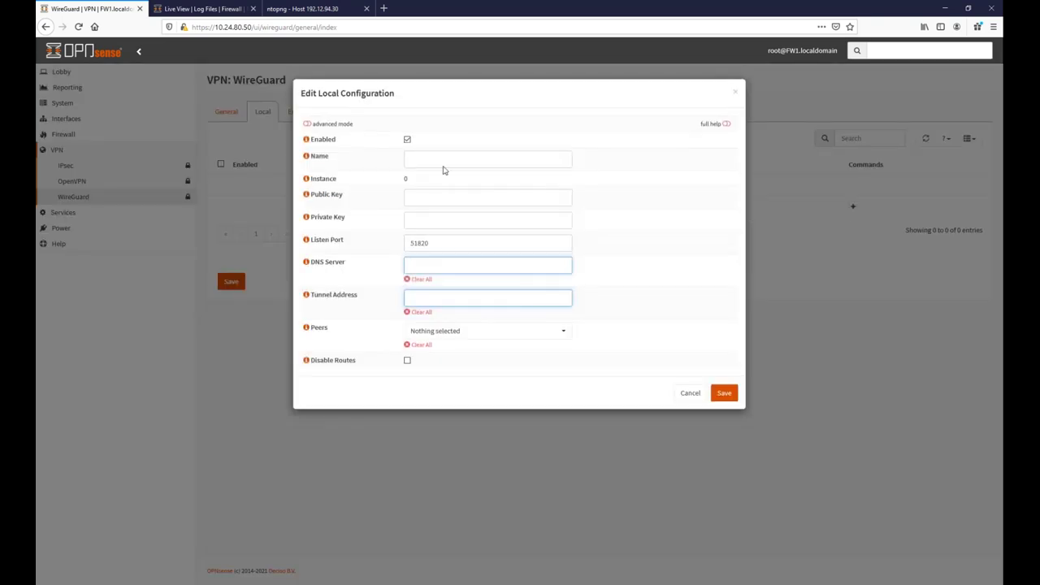
click(437, 160)
text(test)
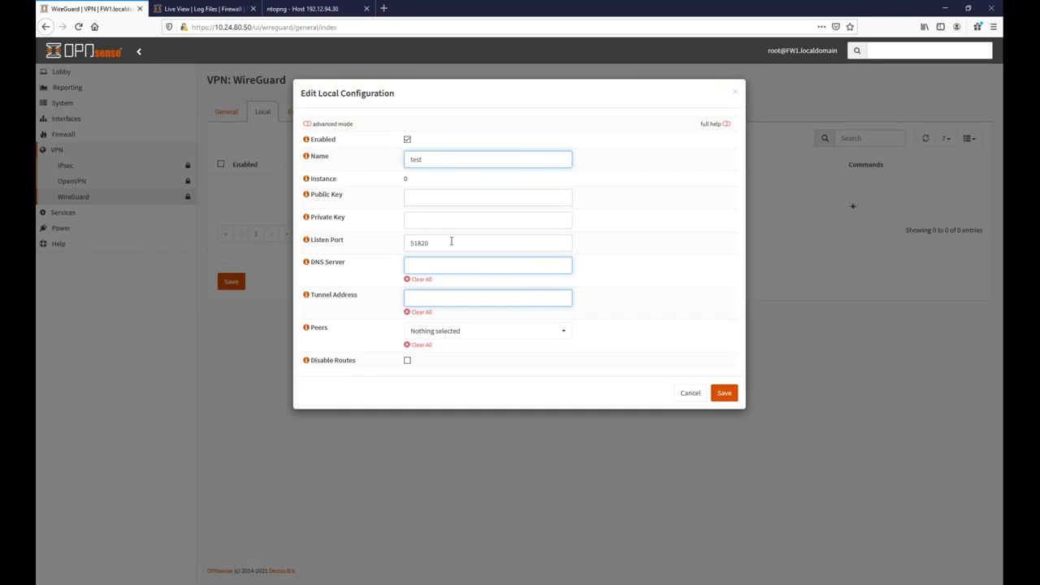
click(468, 295)
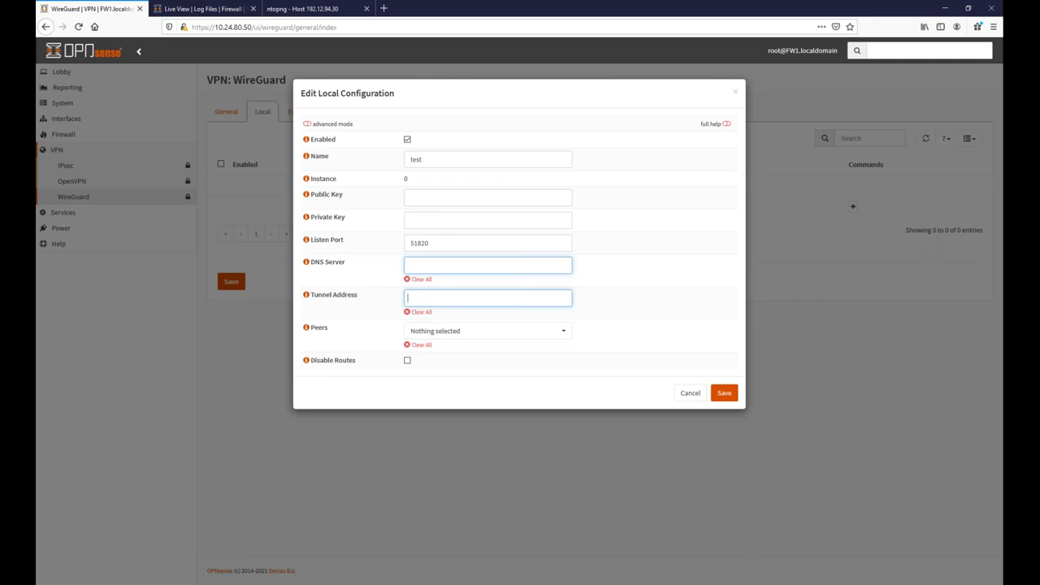
text(10.10.55.1/24)
key(Return)
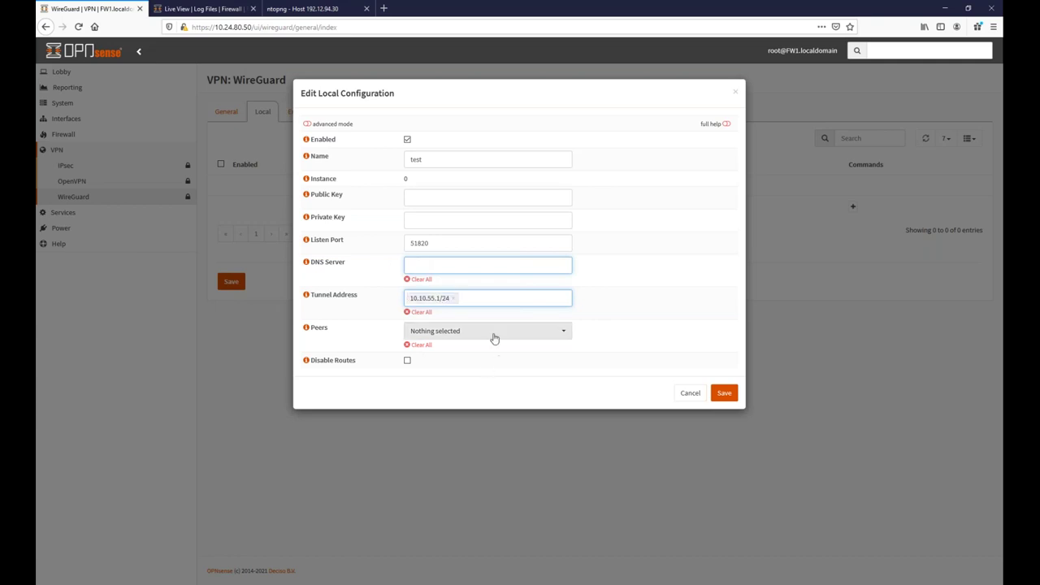
click(724, 395)
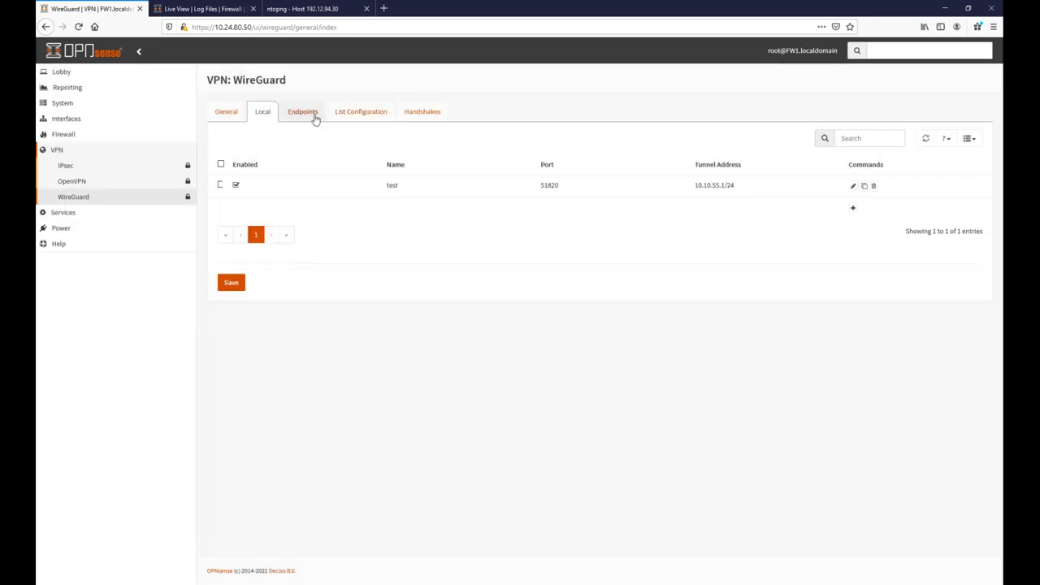
click(317, 116)
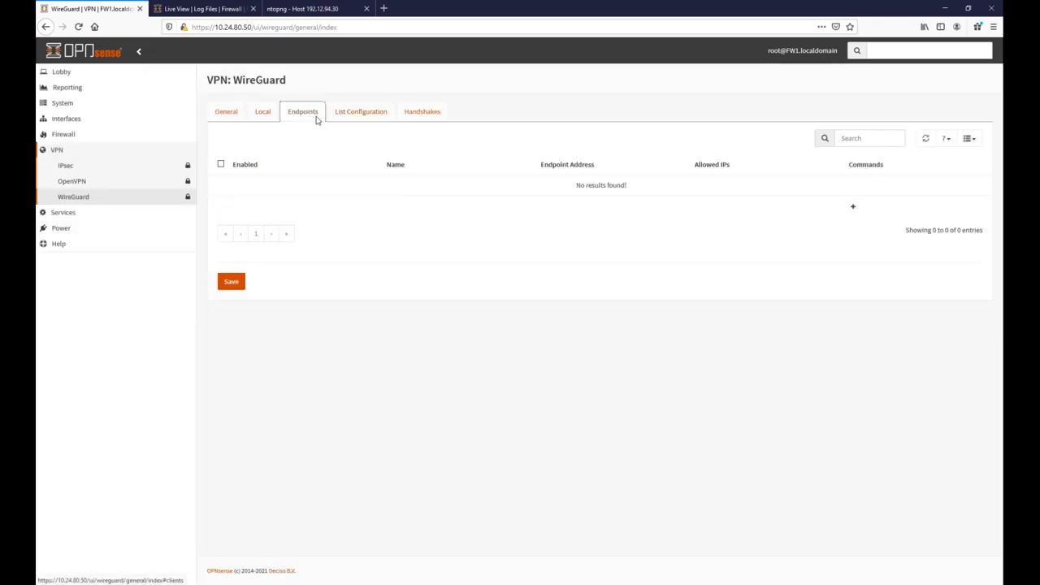
On FW2, open WireGuard Local and start a new instance named test.
click(207, 11)
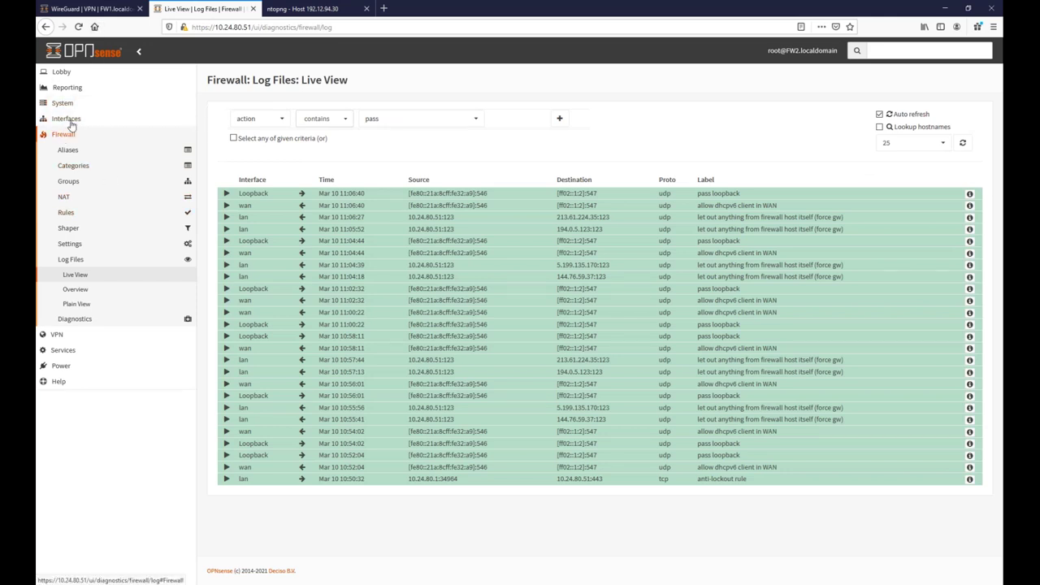
click(54, 335)
click(96, 199)
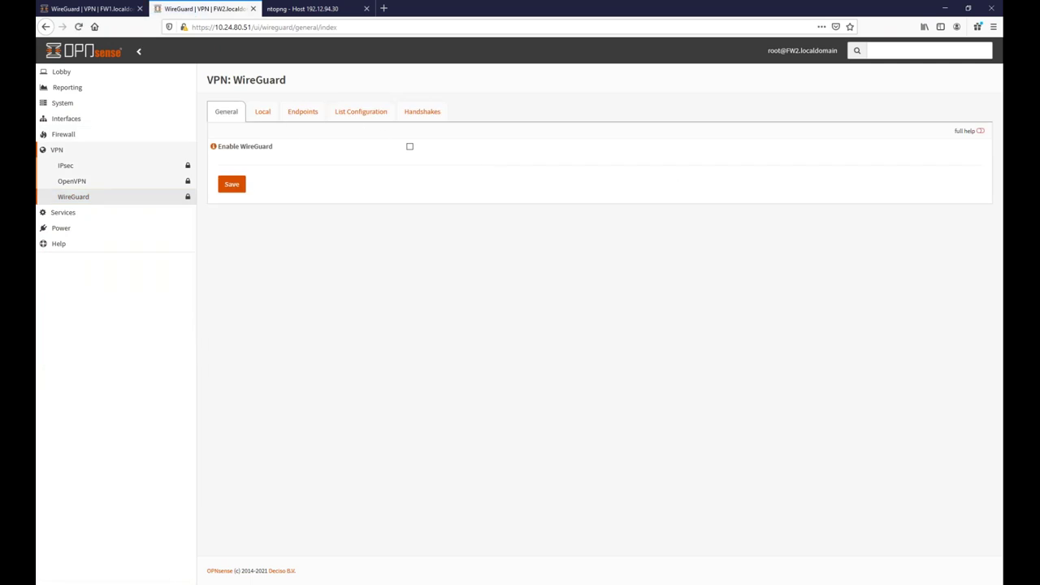
click(262, 111)
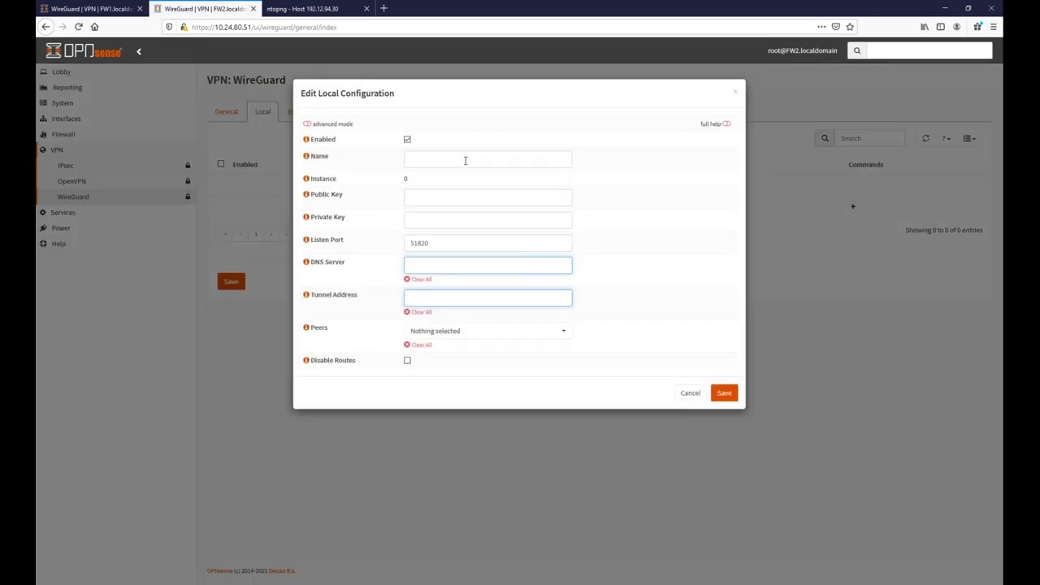
click(468, 160)
text(test)
click(440, 300)
text(10.0.)
Correct FW2's tunnel address to 10.10.55.2/32, save the instance, and copy its public key.
click(89, 8)
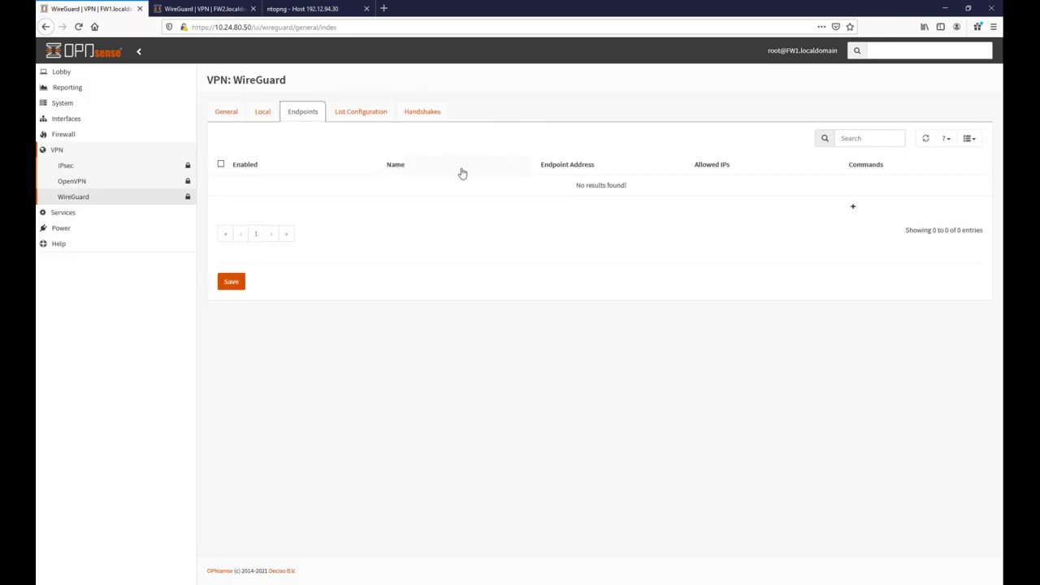
click(257, 112)
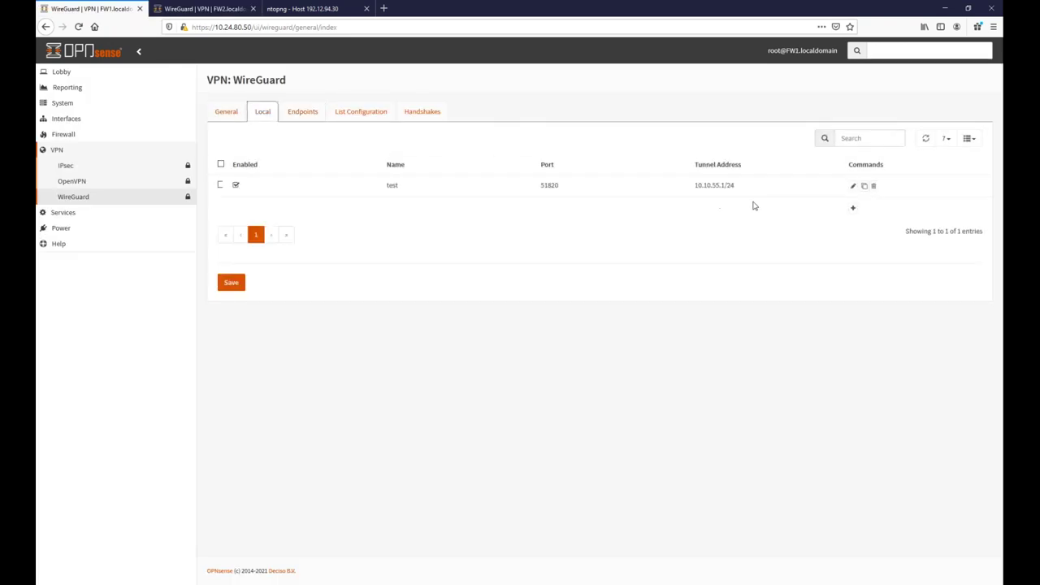
click(241, 10)
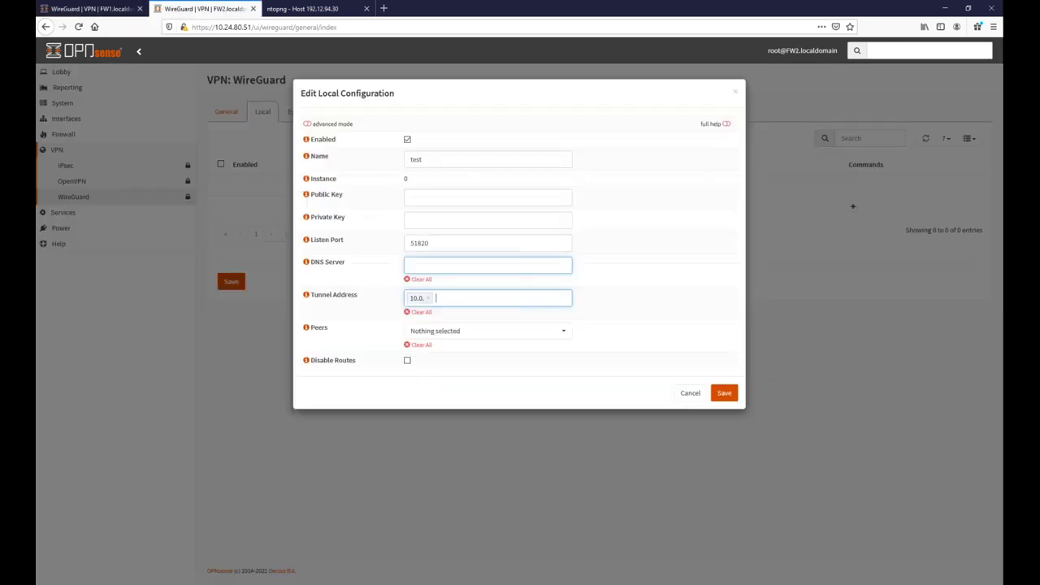
click(428, 297)
text(10.10.55.2/32)
key(Return)
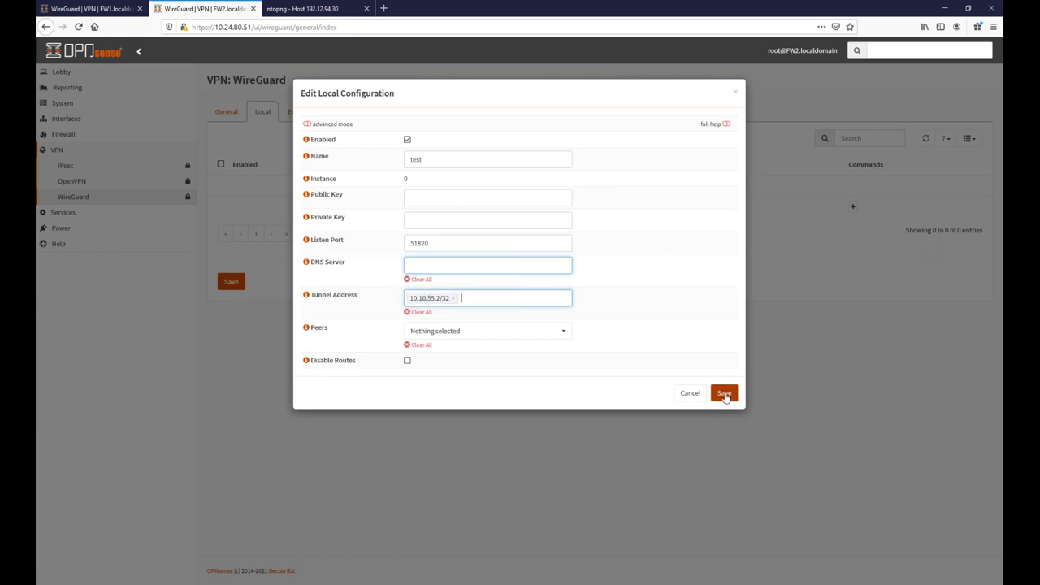
click(725, 394)
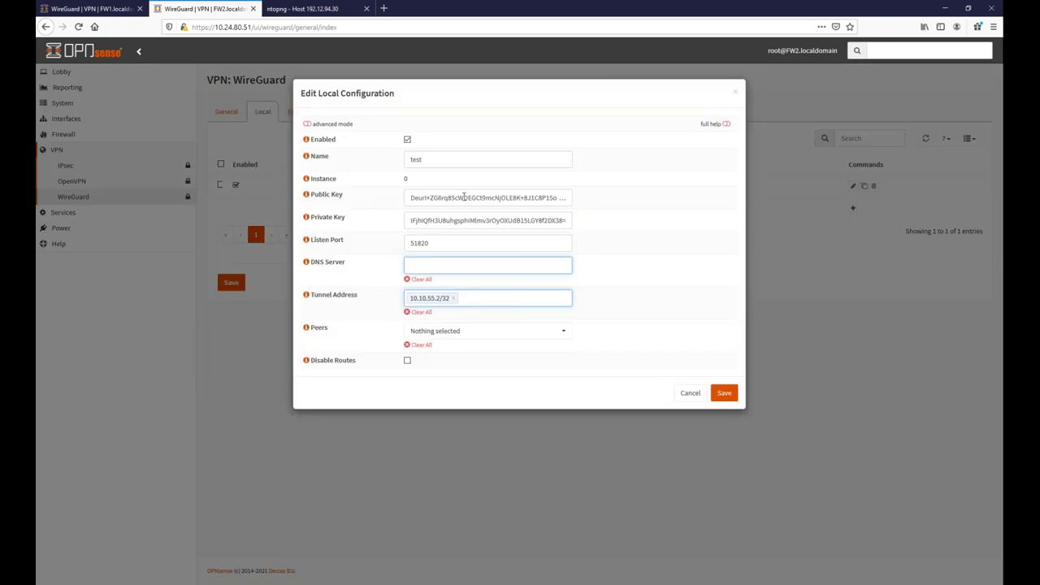
triple_click(464, 197)
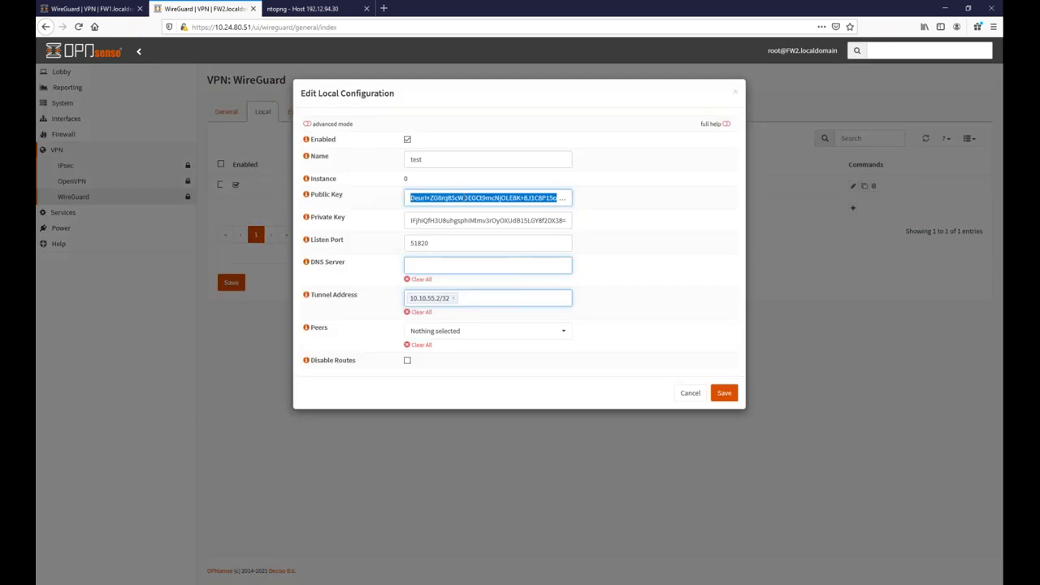
click(96, 9)
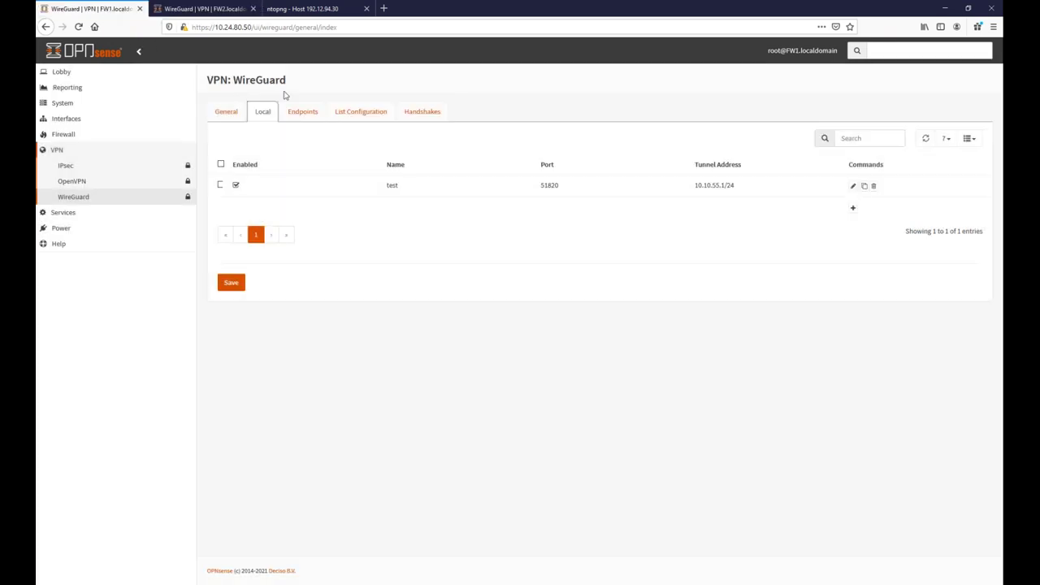
On FW1, add endpoint end1 and paste FW2's public key into it.
click(303, 111)
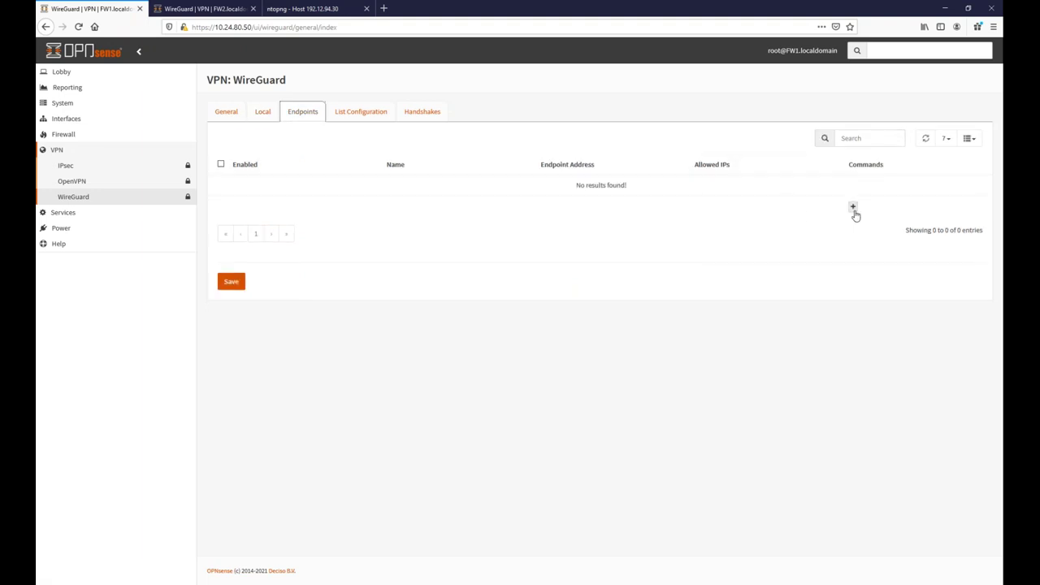
click(853, 208)
click(425, 156)
text(end1)
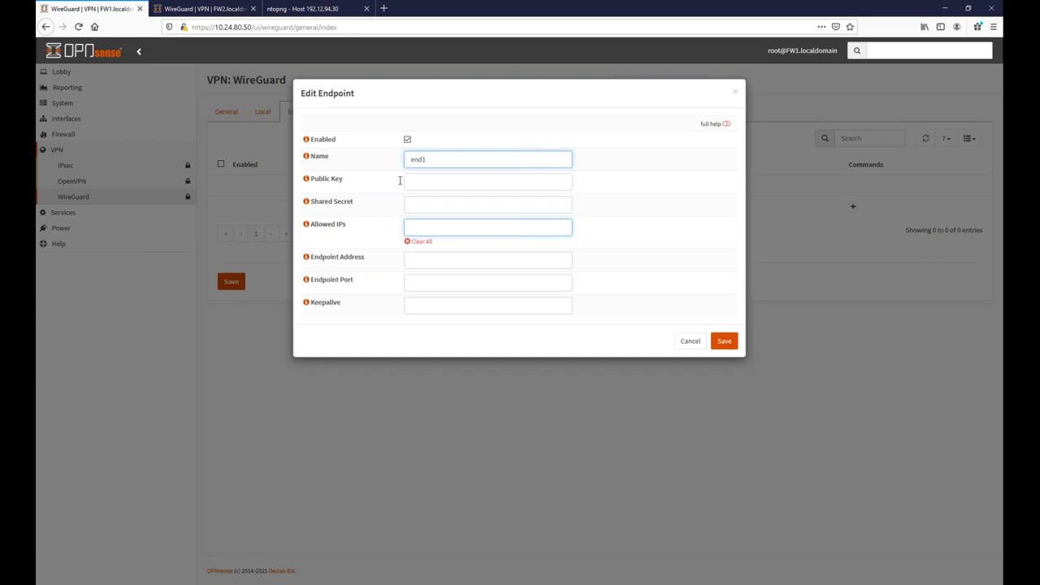
click(476, 181)
key(ctrl+v)
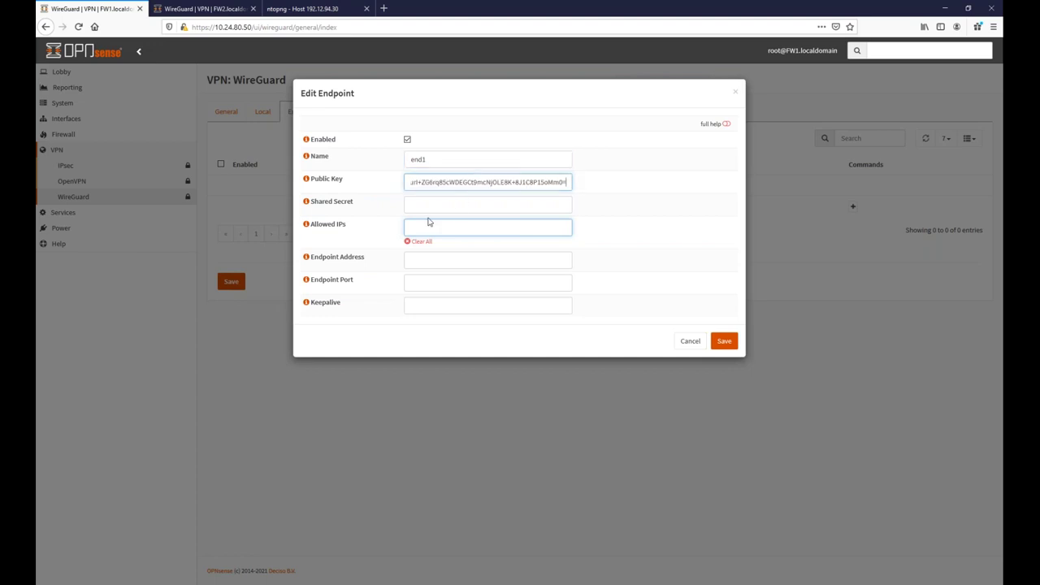
Set end1's allowed IPs to 10.10.55.2/32, save it and apply the endpoint list.
click(443, 225)
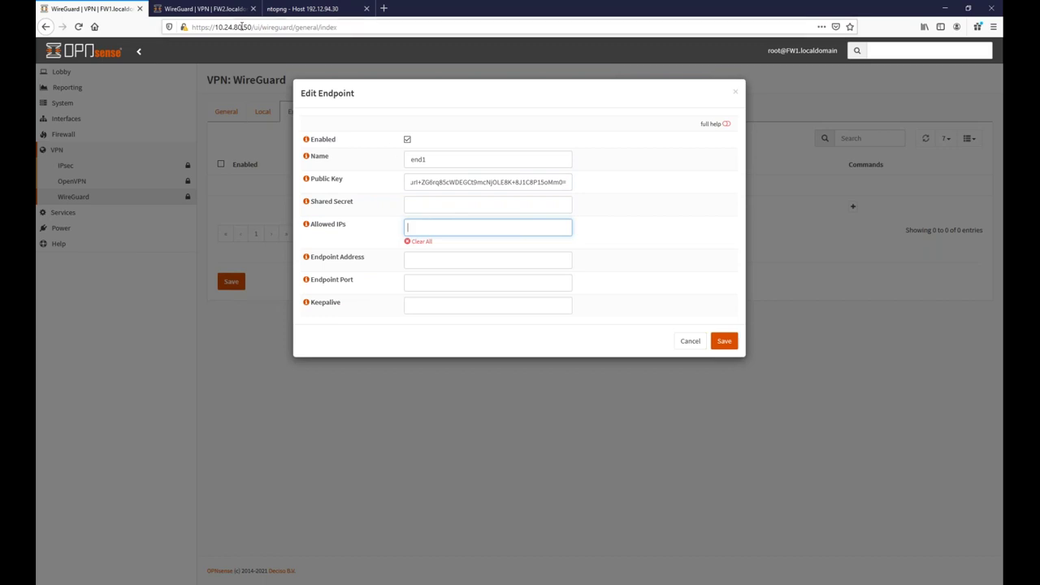
text(10.10.55.2/32)
key(Return)
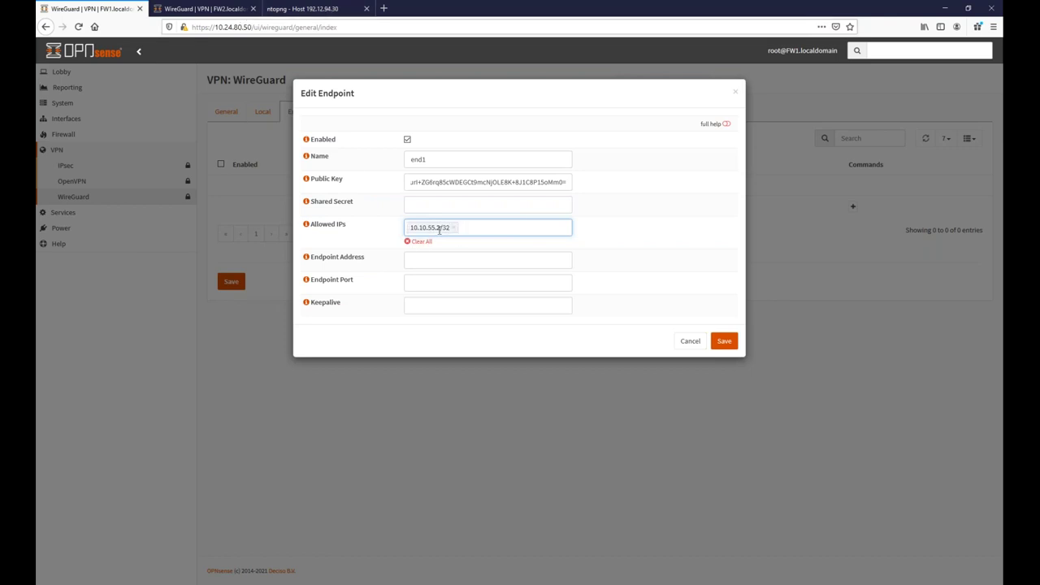
click(445, 257)
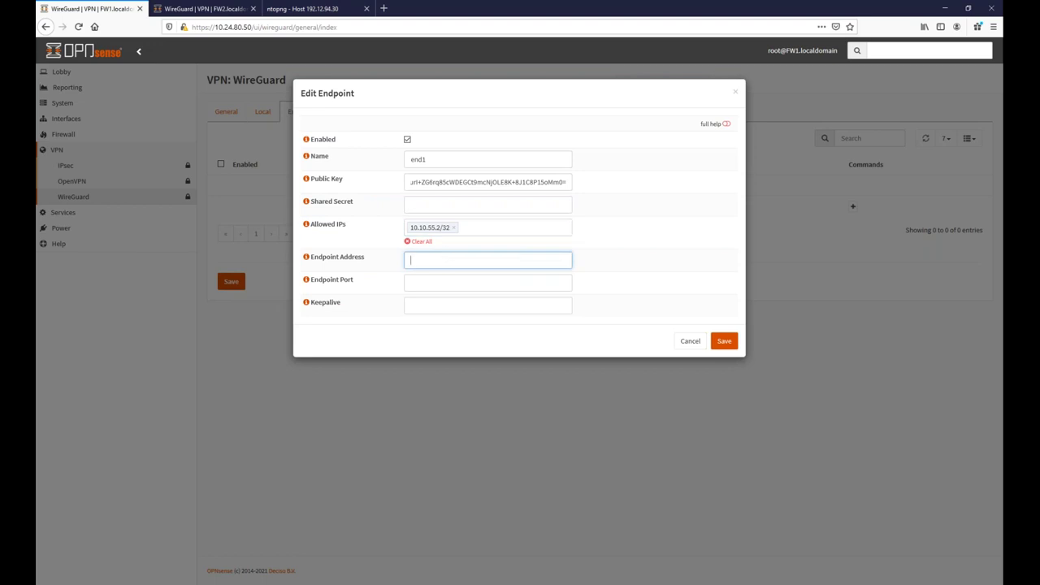
click(724, 342)
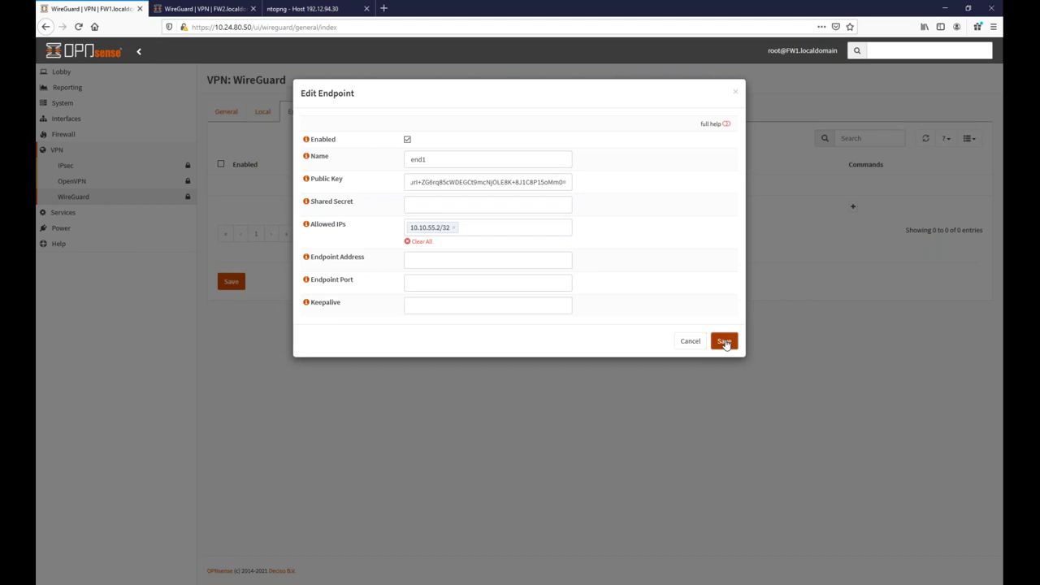
click(237, 282)
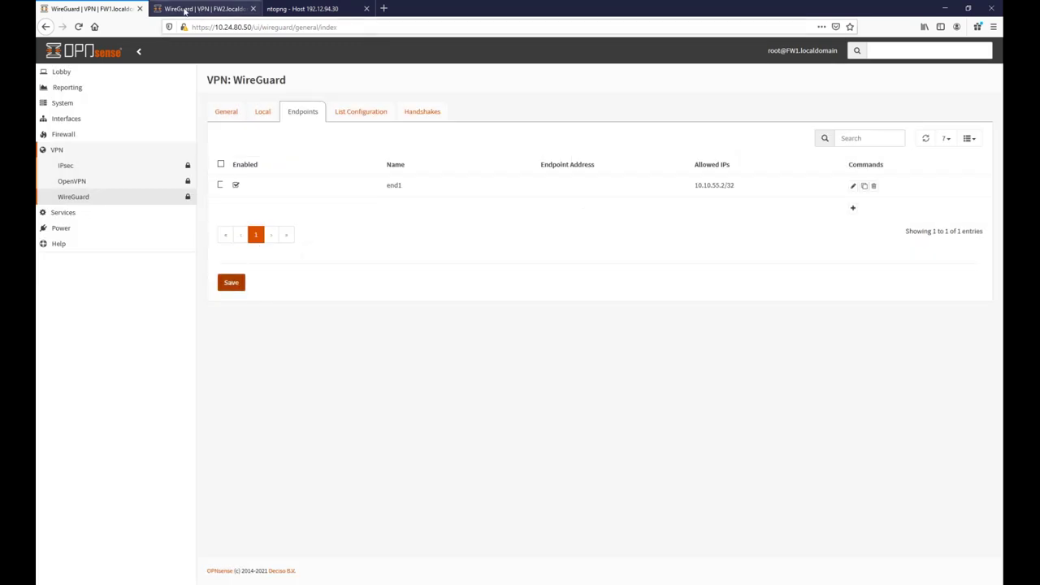
click(198, 11)
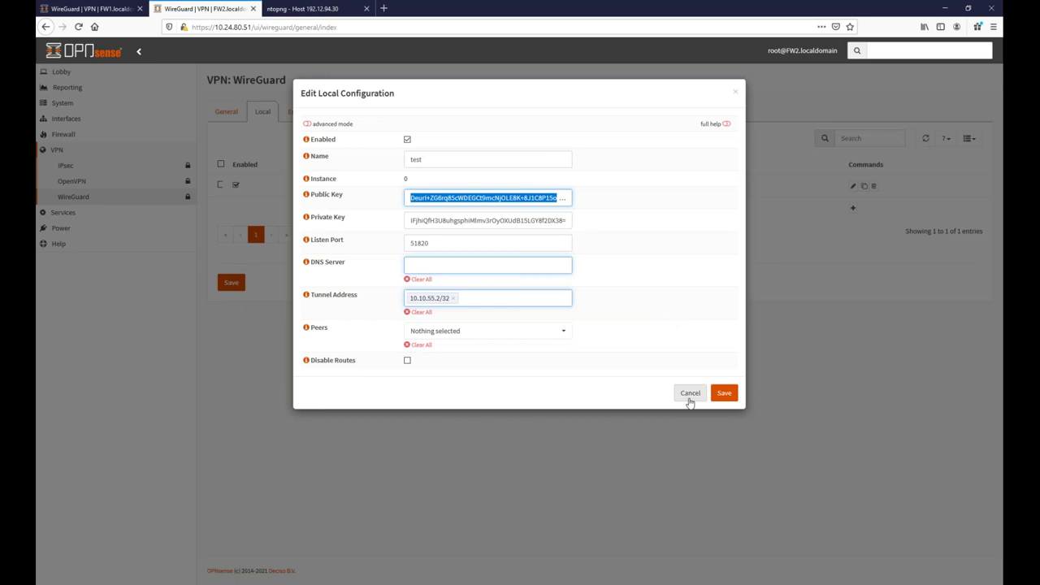
Set end1 as the peer of FW1's local instance test and apply.
click(117, 12)
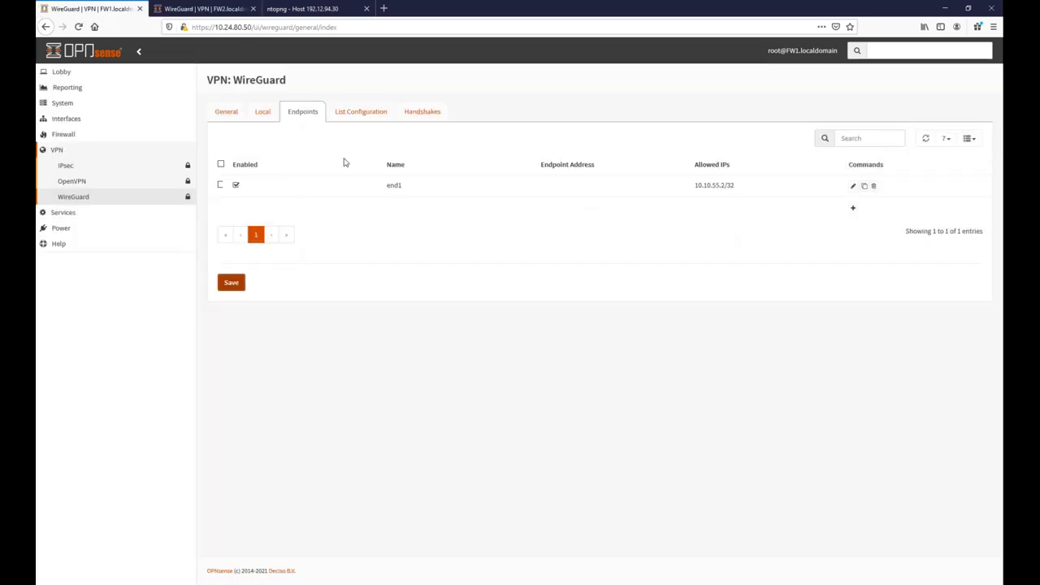
click(262, 113)
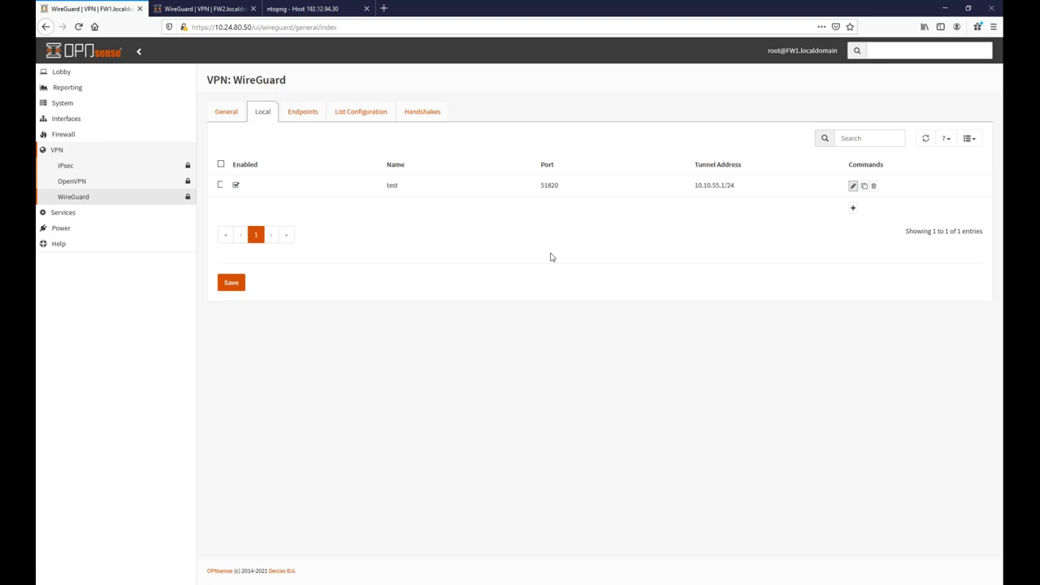
click(852, 185)
click(427, 333)
click(437, 374)
click(723, 393)
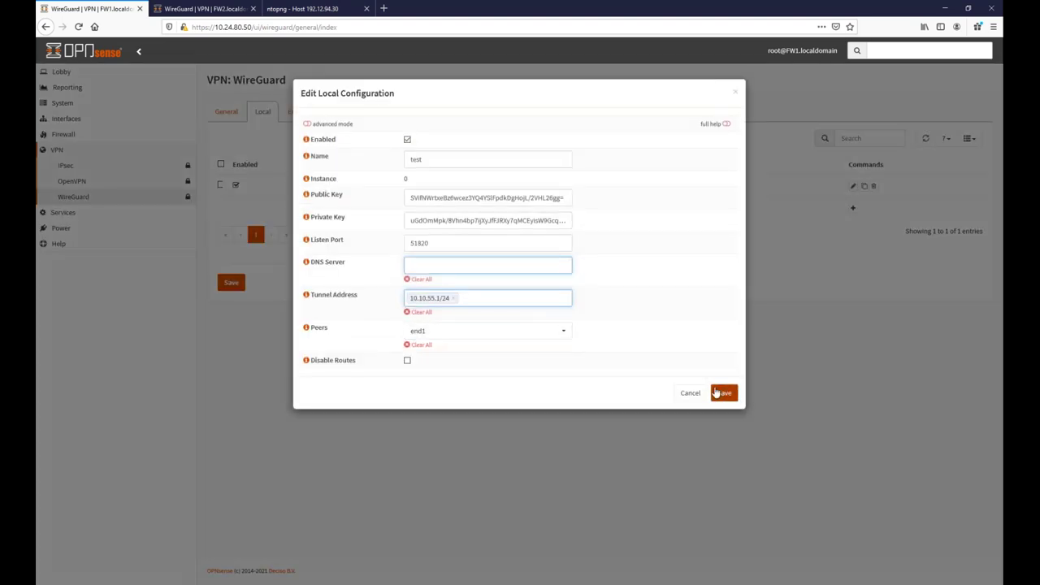
click(232, 282)
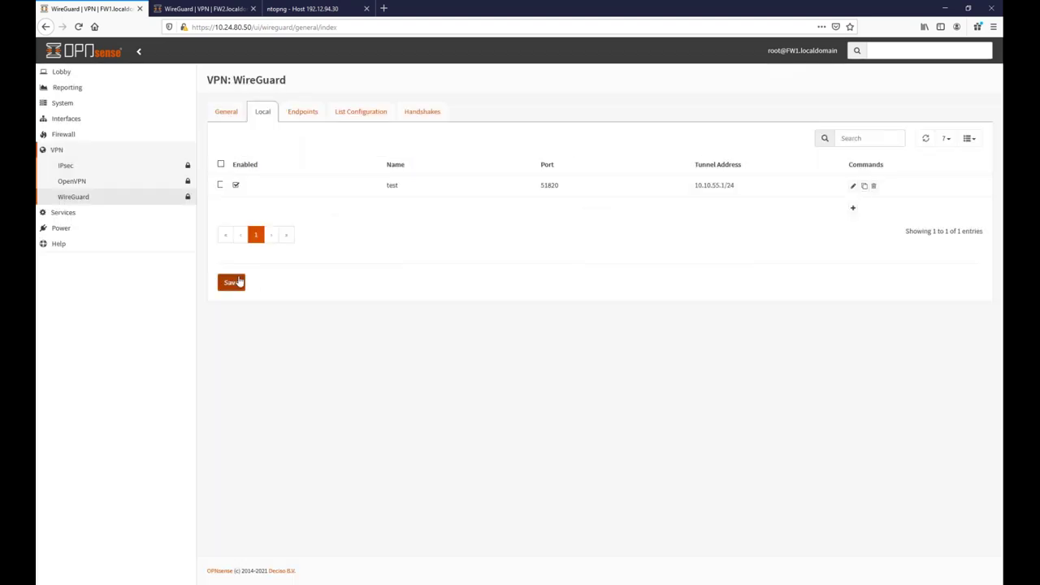
Enable WireGuard on FW1's General tab and save.
click(226, 112)
click(410, 147)
click(231, 186)
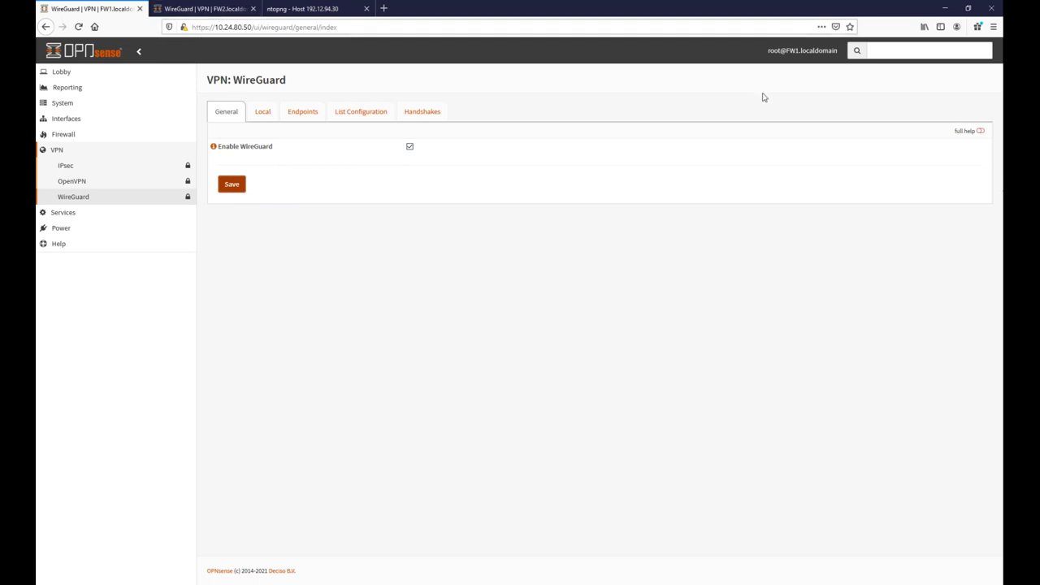
Reload FW1's WireGuard settings page.
drag(951, 97, 963, 134)
click(963, 88)
click(72, 198)
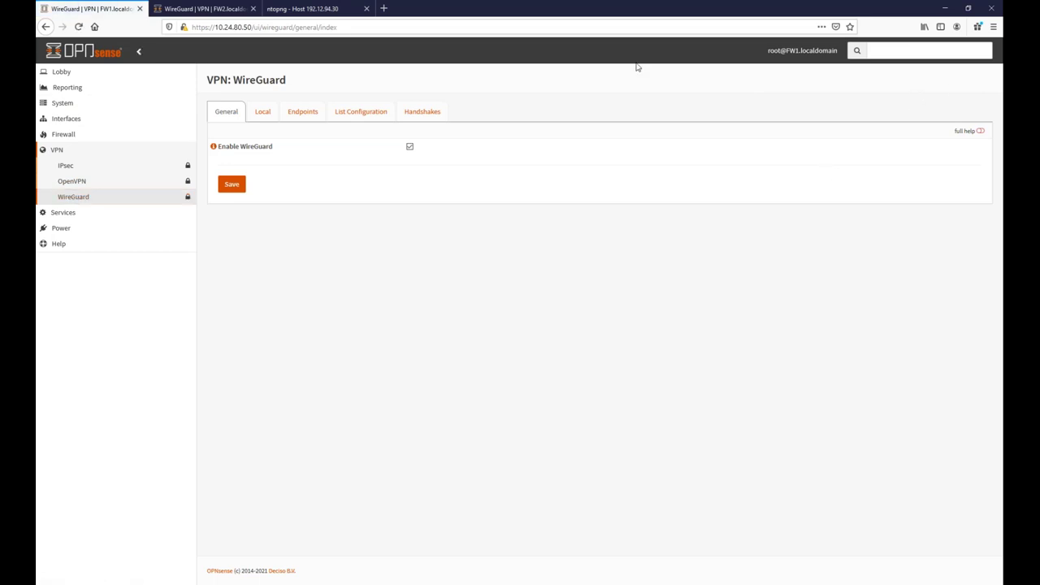
On FW2, cancel the local dialog and start a new endpoint named end1.
click(235, 16)
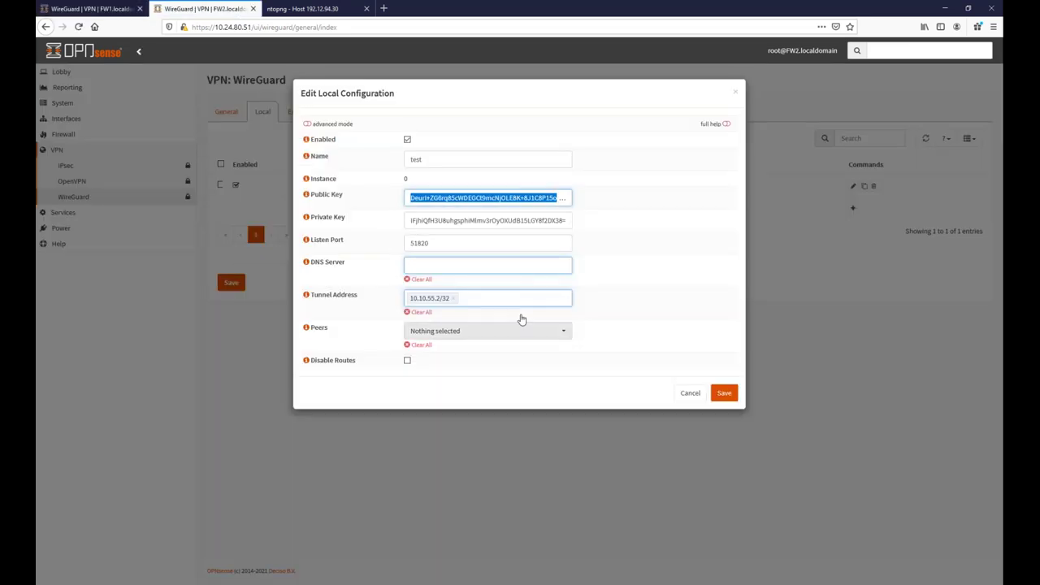
click(689, 393)
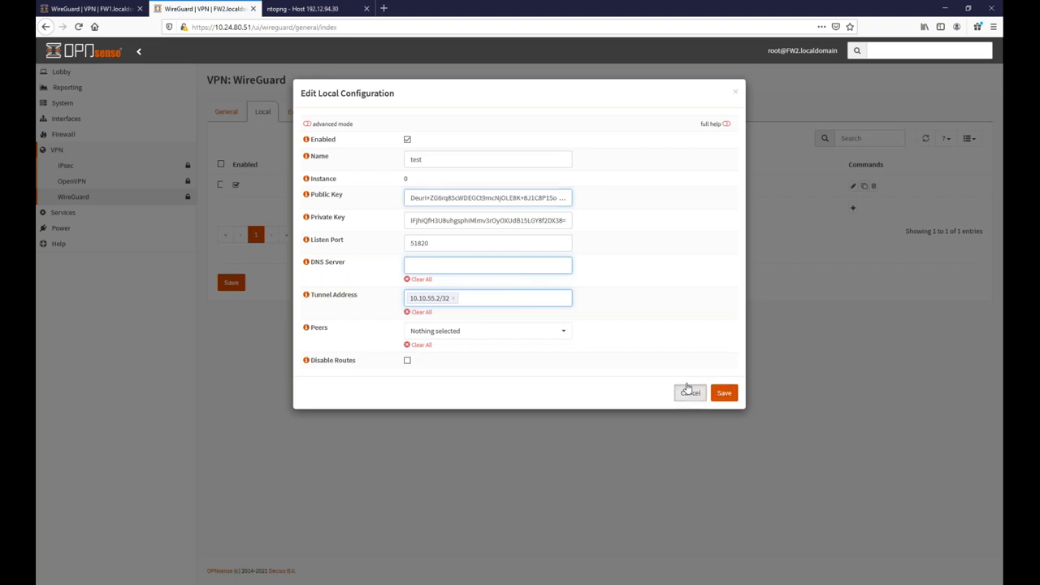
click(312, 115)
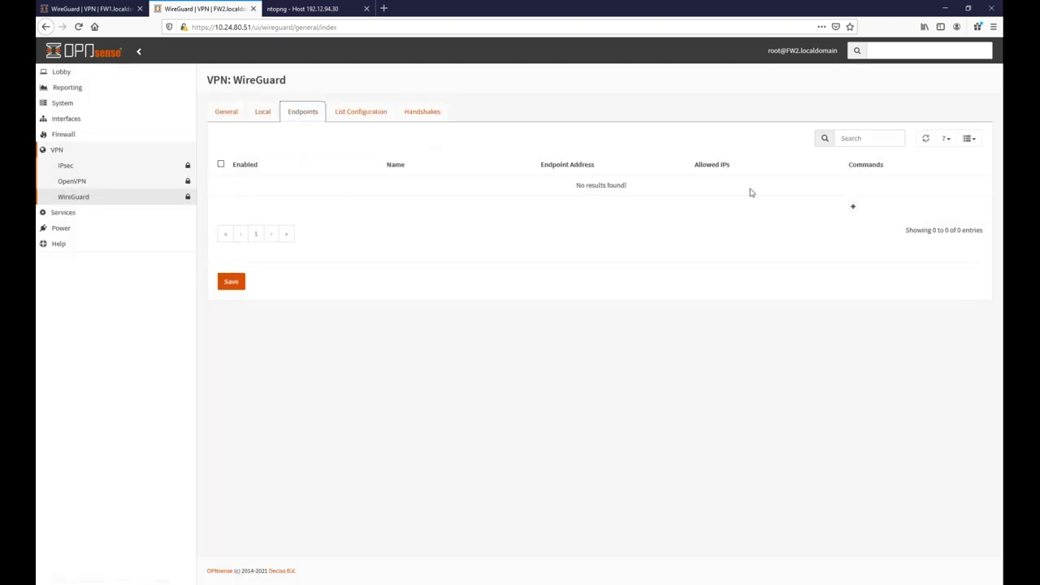
click(852, 207)
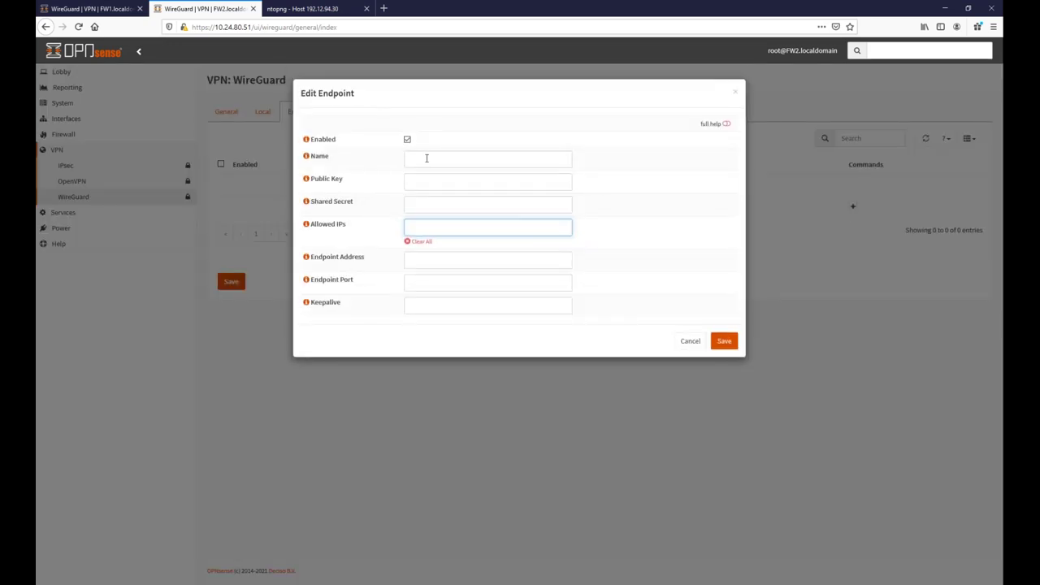
click(420, 157)
text(endp)
key(ctrl+Page_Up)
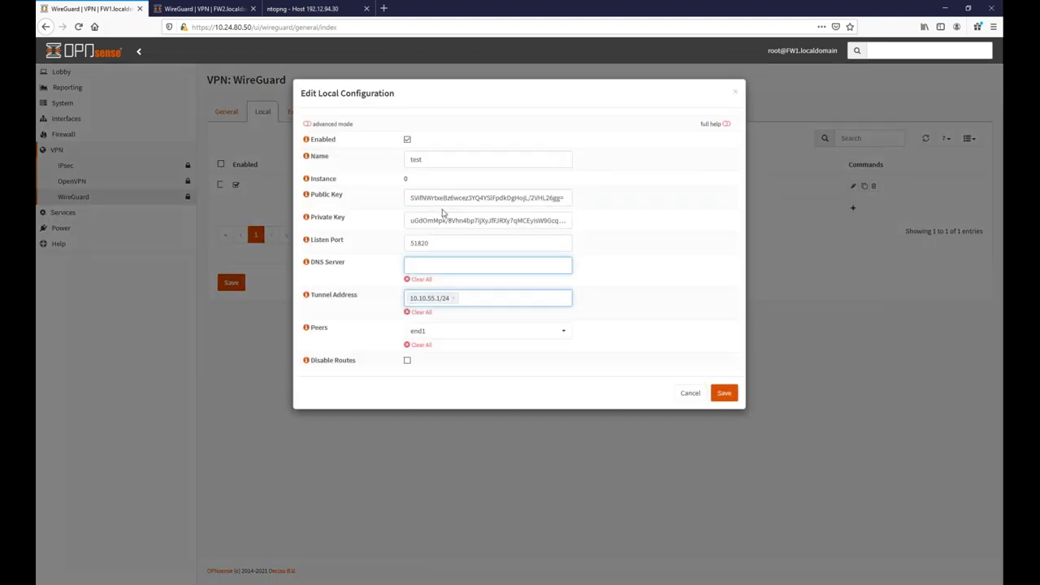
Select and copy FW1's local public key, closing its dialog without changes.
double_click(448, 198)
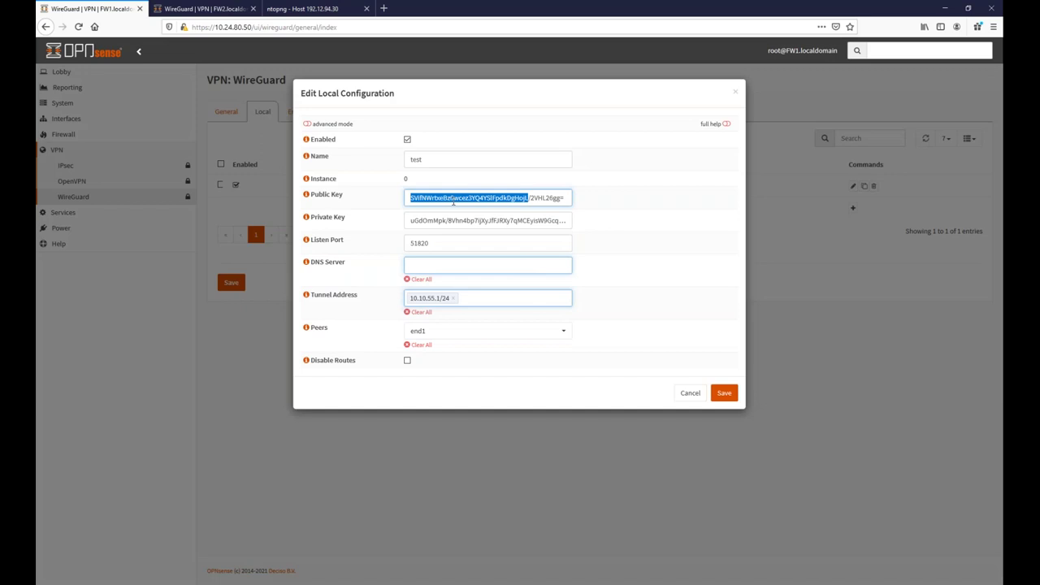
click(408, 202)
key(ctrl+a)
key(ctrl+c)
click(690, 392)
click(173, 9)
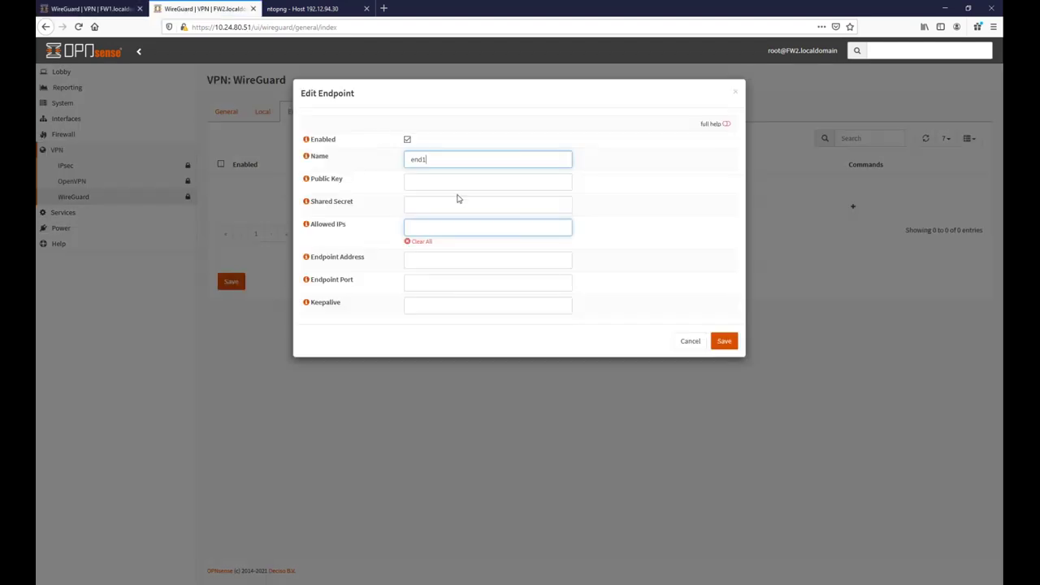
Paste FW1's public key into end1 and set allowed IPs to 1.2.3.4/32.
click(452, 182)
key(ctrl+v)
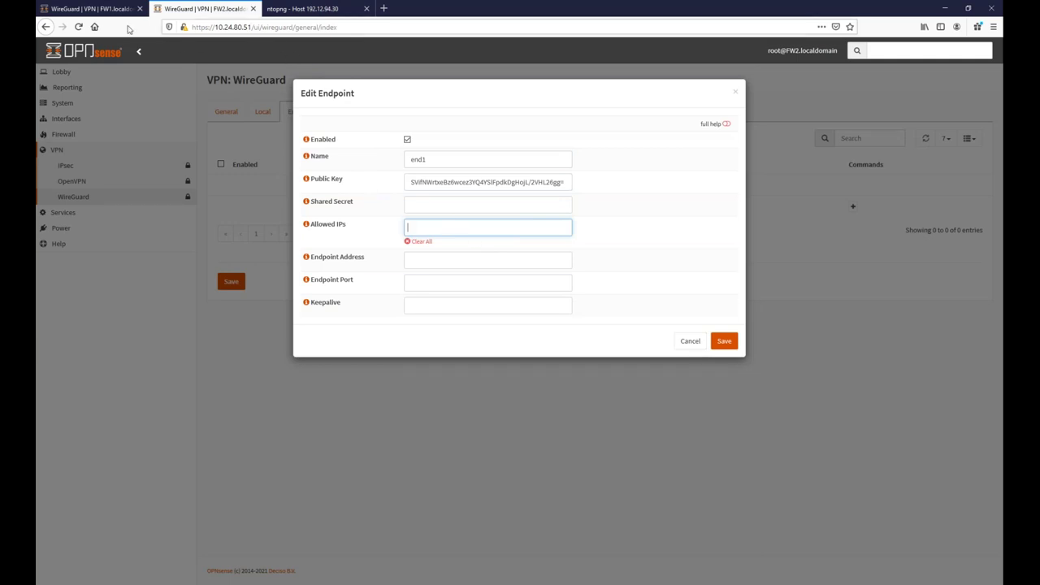
click(104, 10)
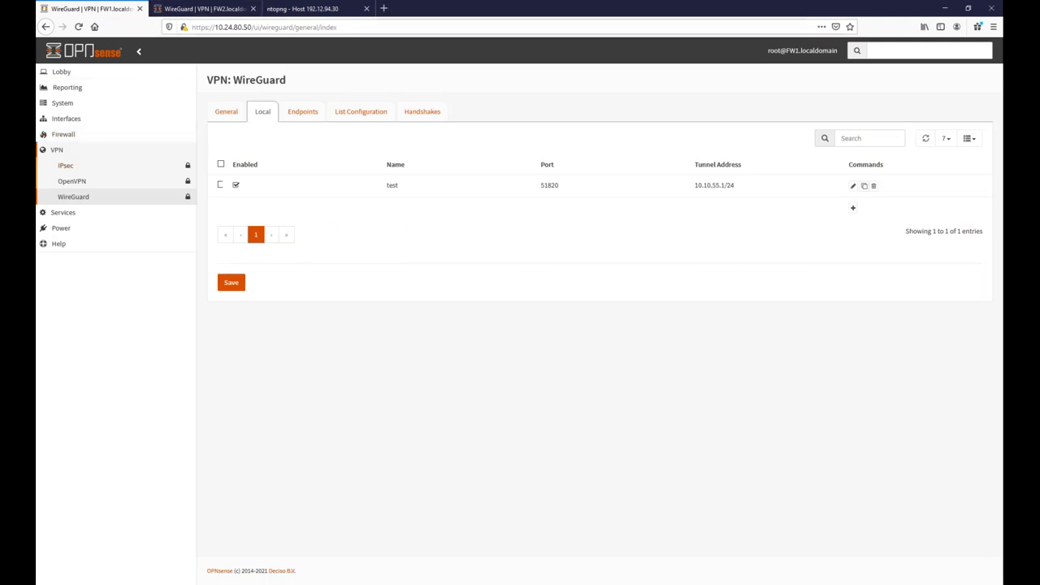
click(65, 120)
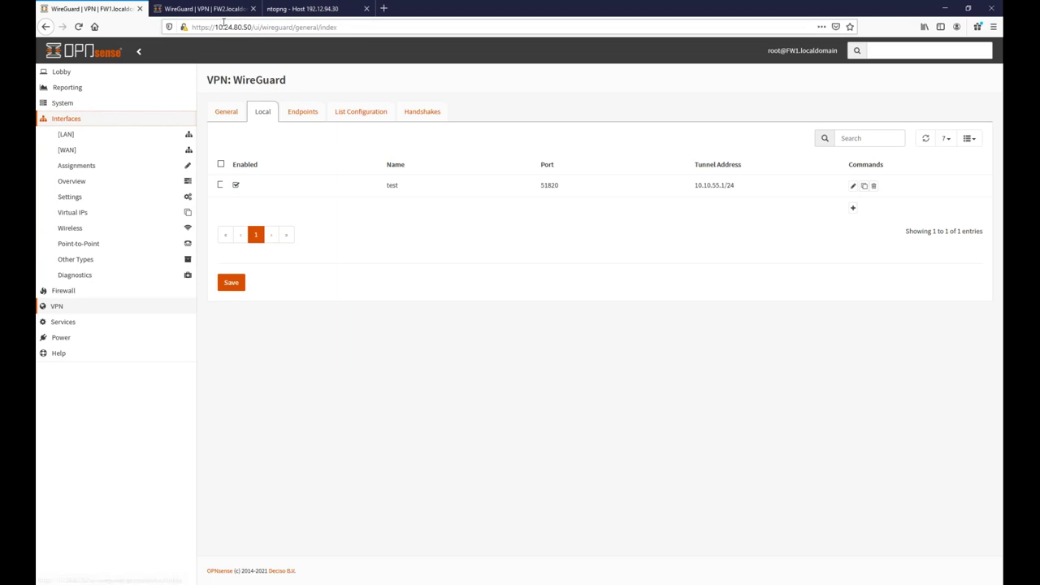
drag(216, 27, 248, 29)
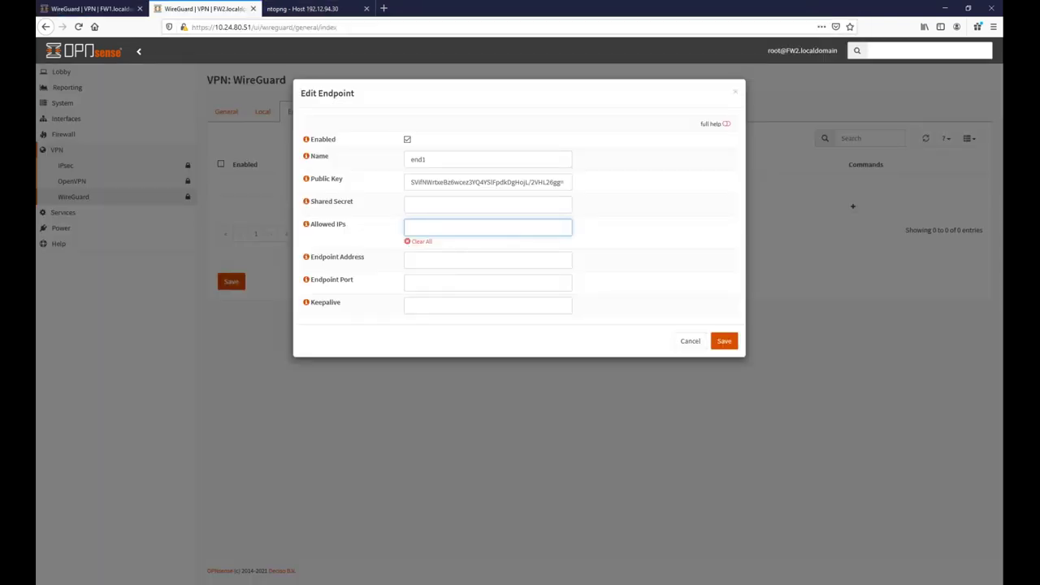
key(ctrl+a)
key(BackSpace)
text(1.2.3.4/32)
key(Return)
Look up FW1's WAN IP, set endpoint 10.5.5.1 port 51820, and save end1.
click(440, 261)
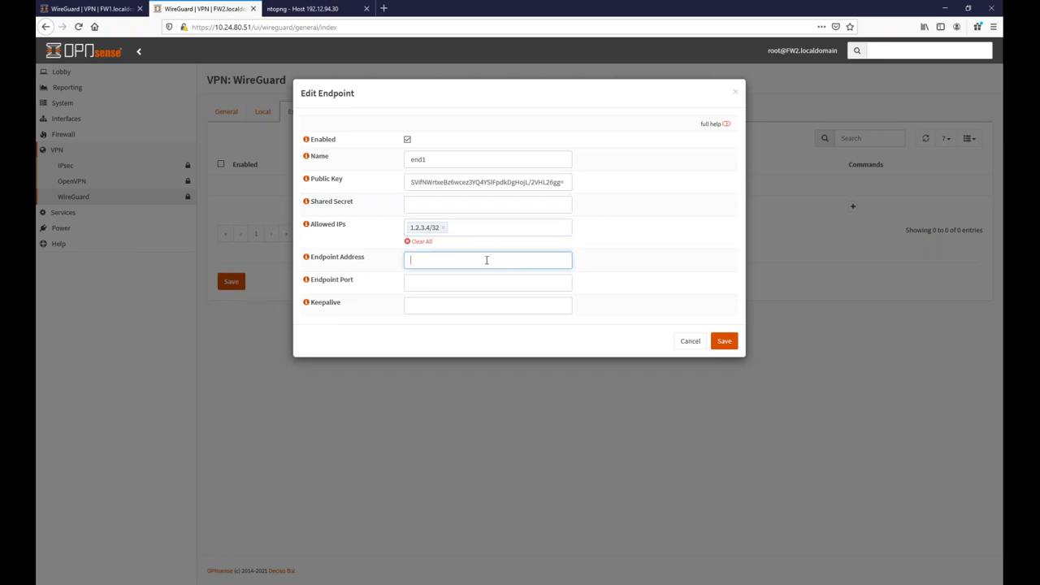
click(89, 8)
click(64, 153)
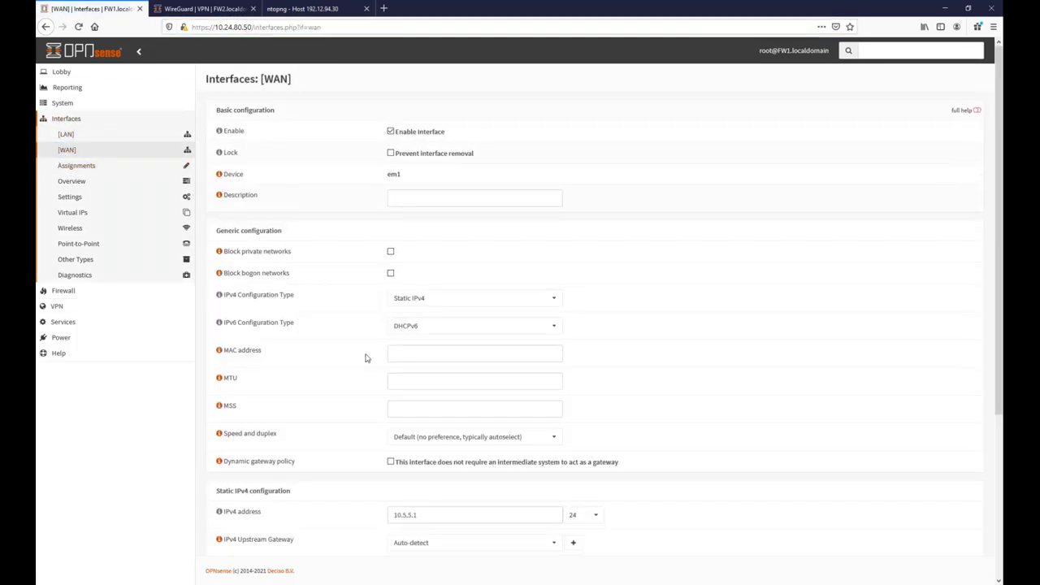
scroll(390, 342, down, 3)
click(203, 8)
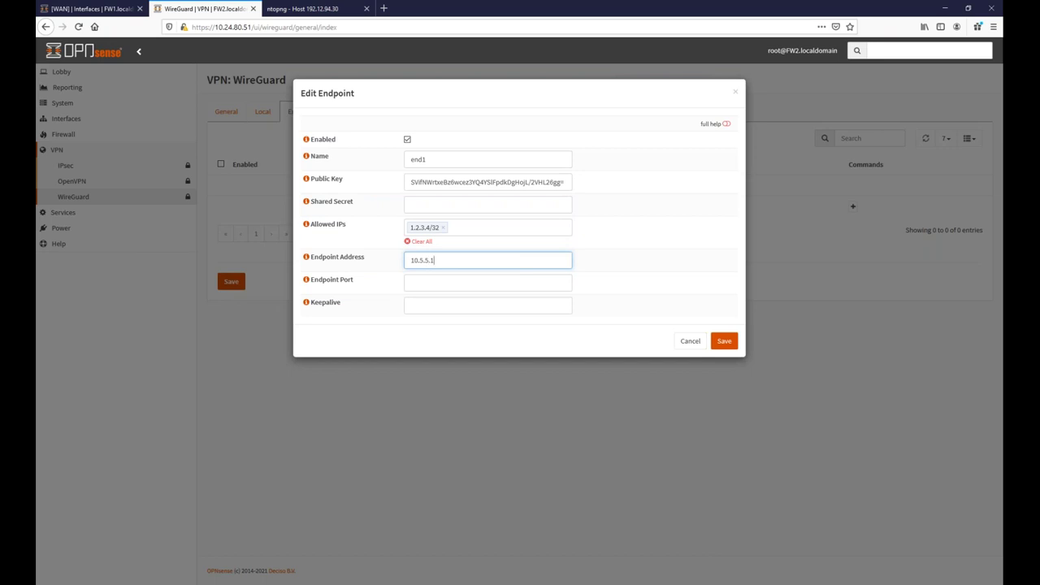
key(Tab)
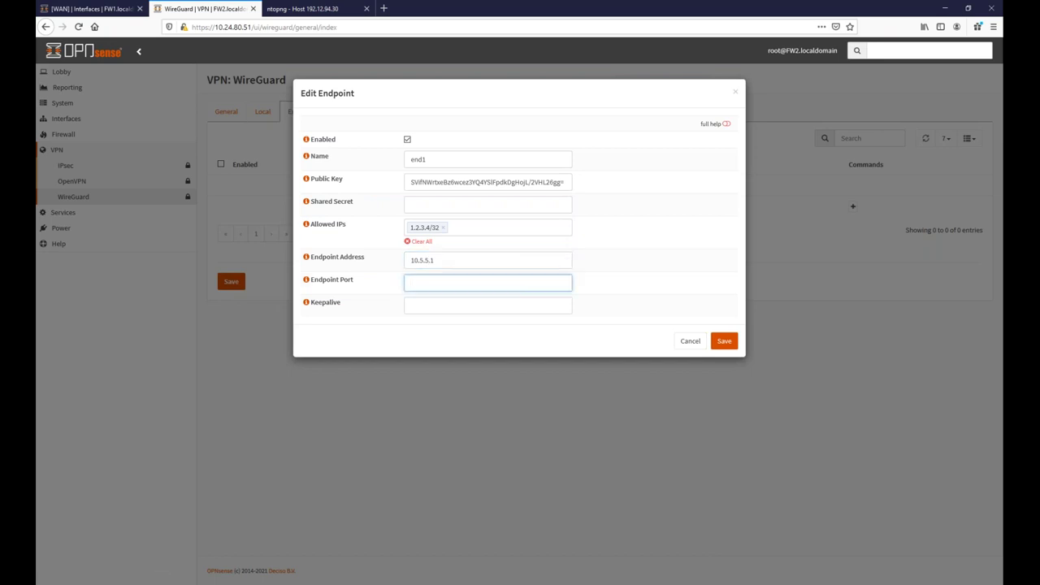
text(51820)
click(724, 340)
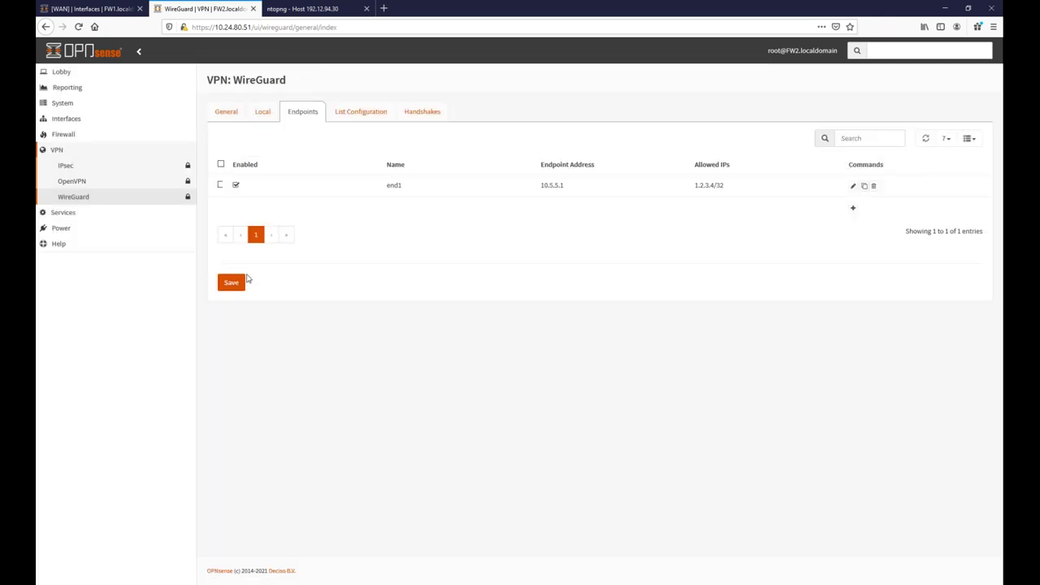
Choose end1 as the peer of FW2's local instance test and save it.
click(259, 114)
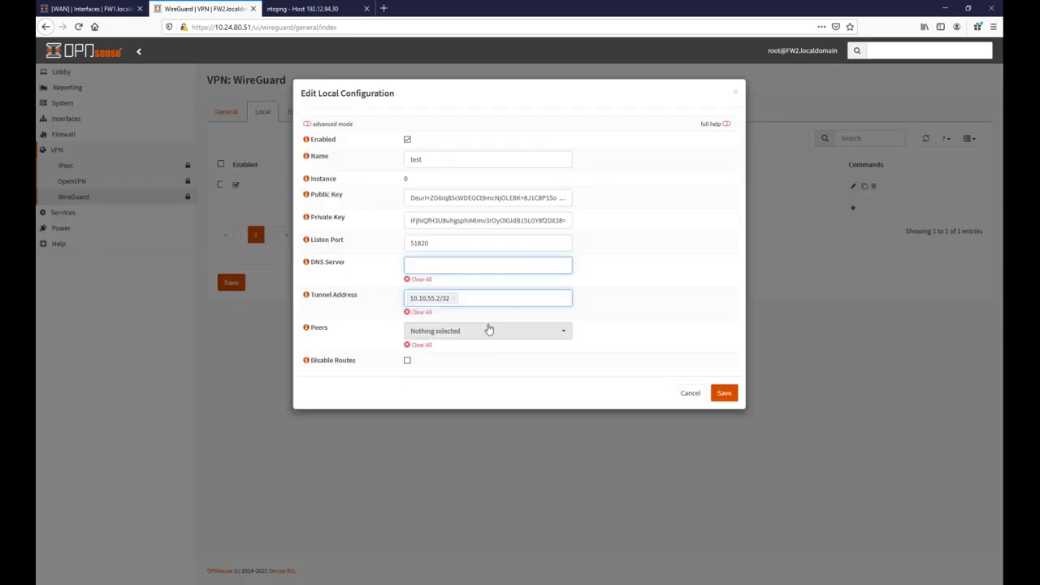
click(488, 330)
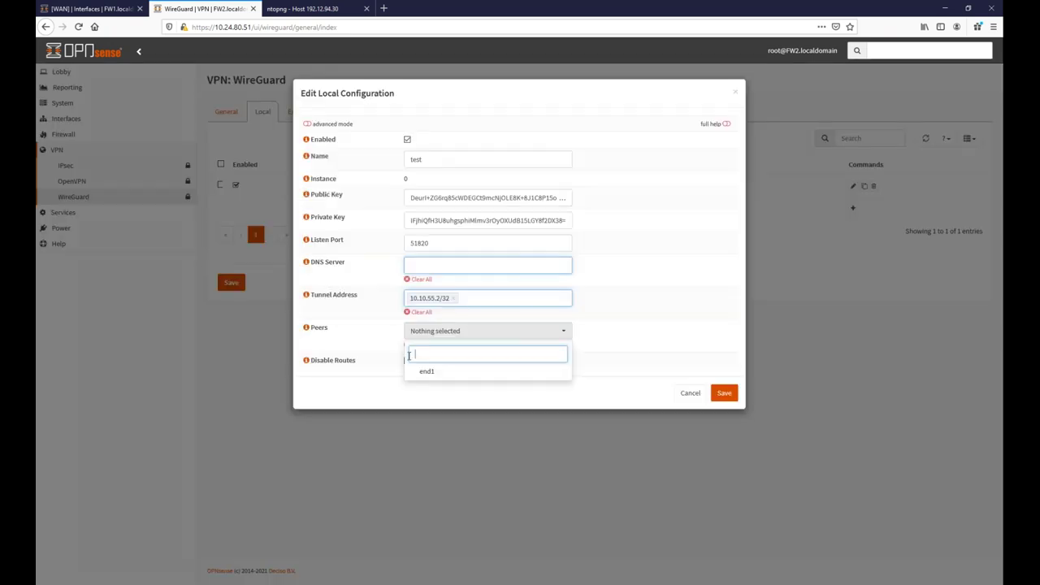
click(427, 372)
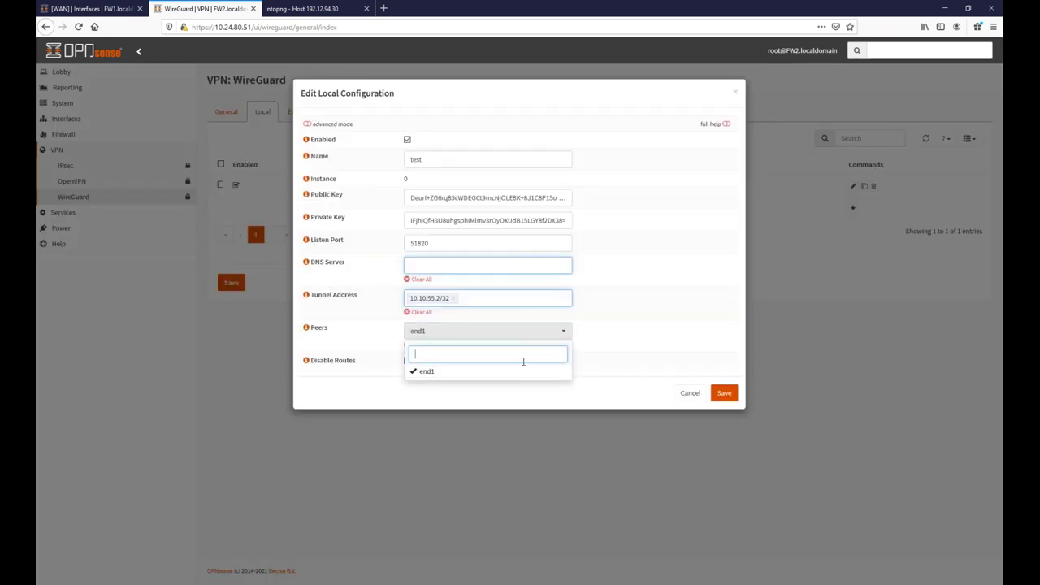
click(599, 385)
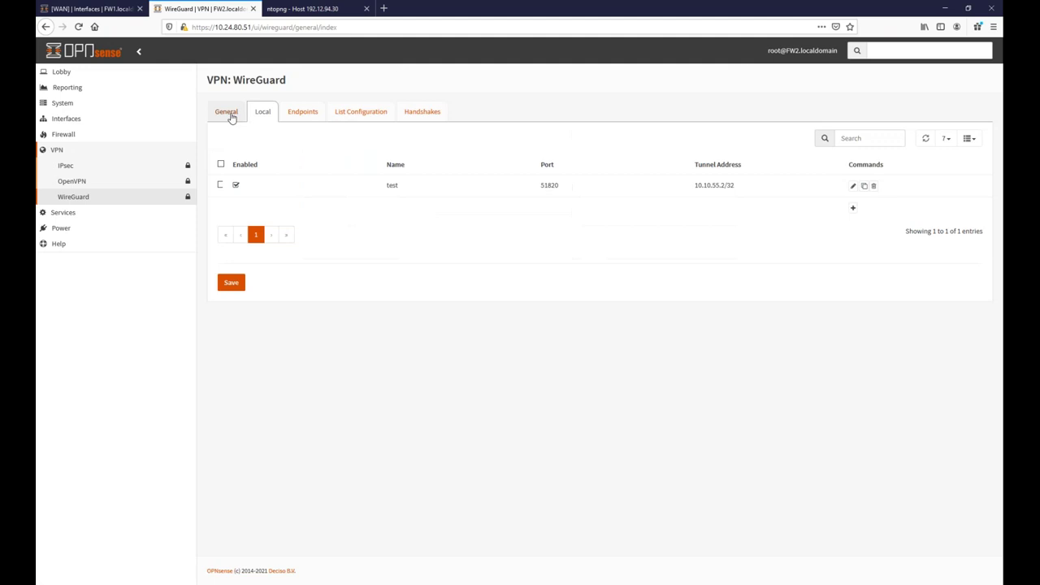
click(227, 111)
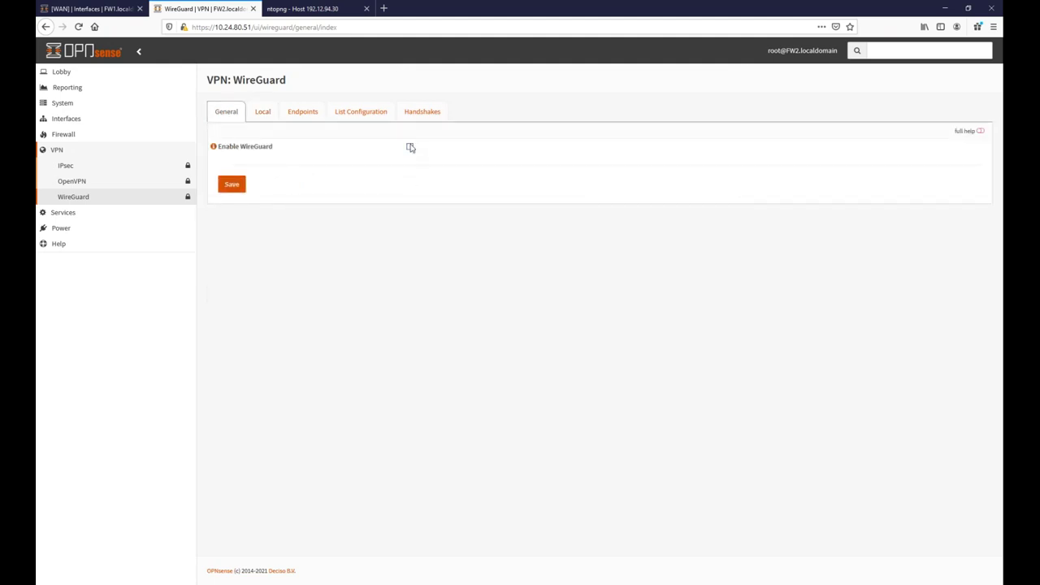
Save FW2's general WireGuard settings and return to the Local instances list.
click(227, 186)
click(302, 111)
click(262, 111)
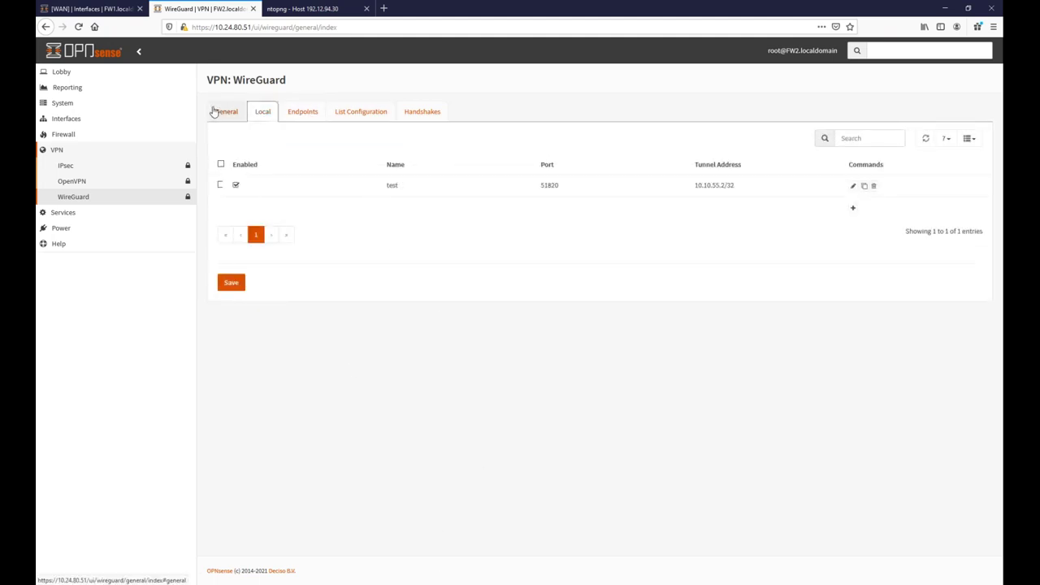
On FW1, add and save a default pass rule for all IPv4 traffic on WAN.
click(81, 9)
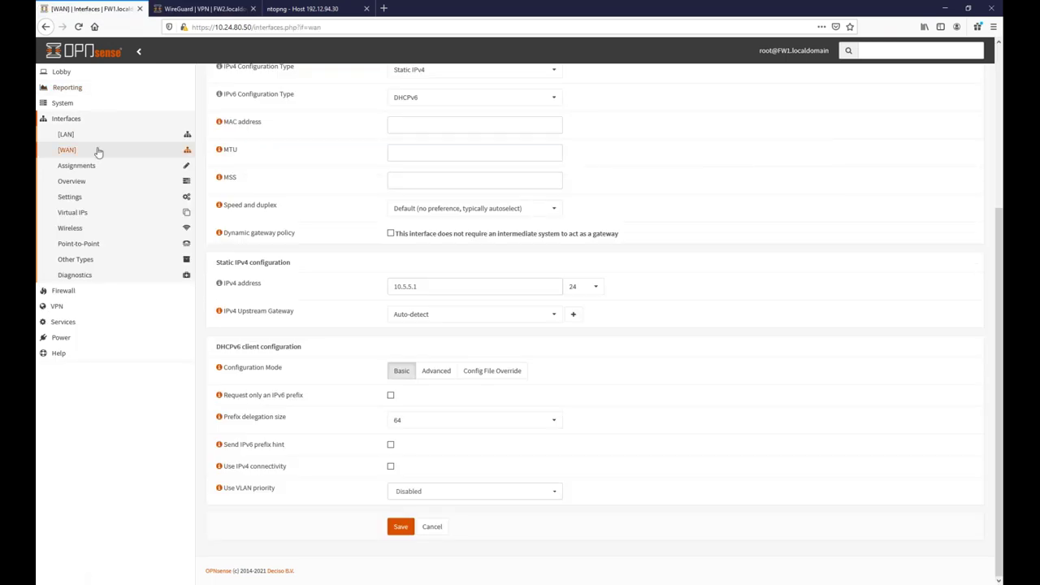
click(65, 291)
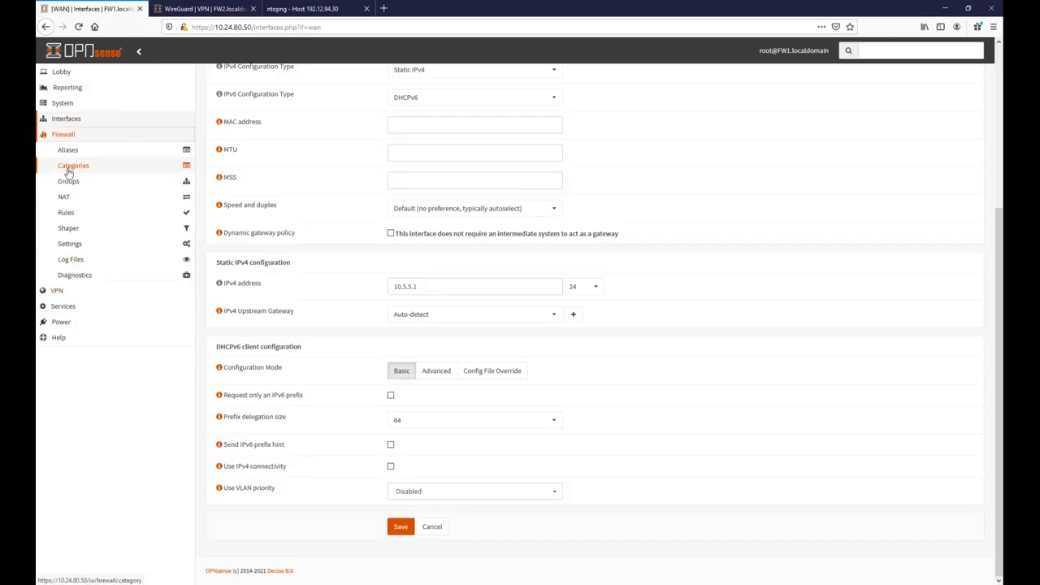
click(73, 215)
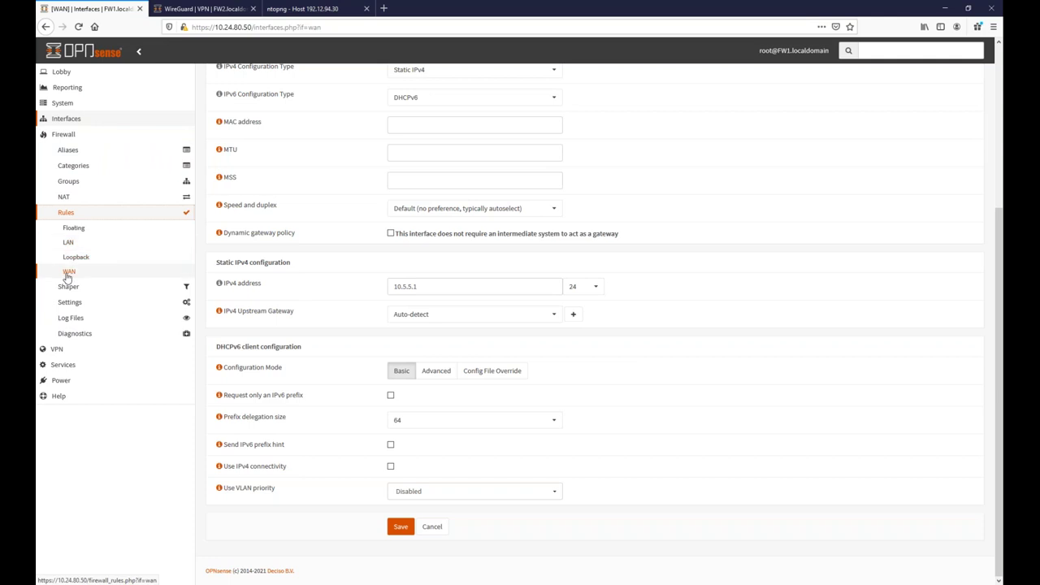
click(70, 273)
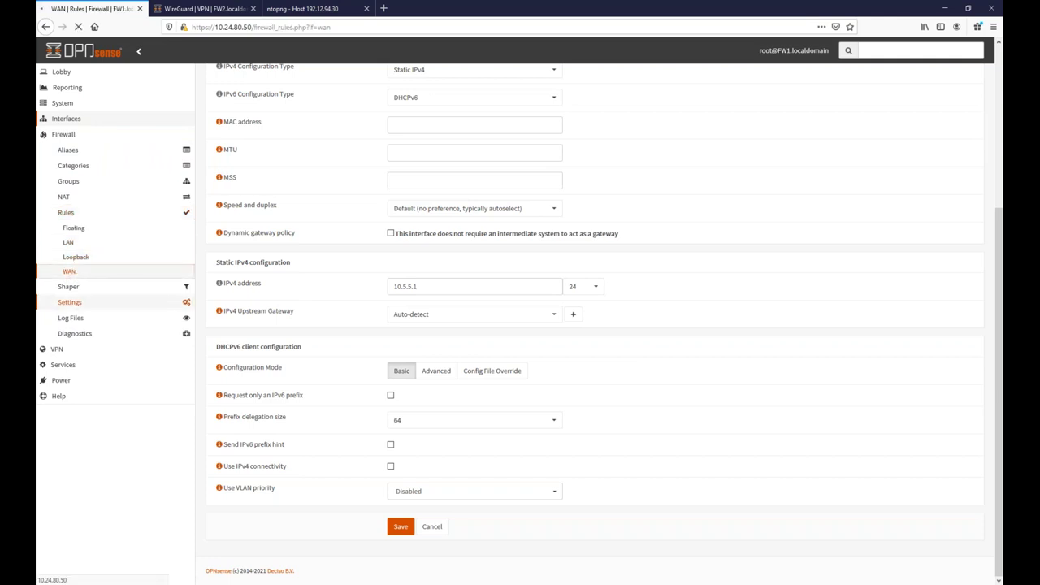
click(973, 85)
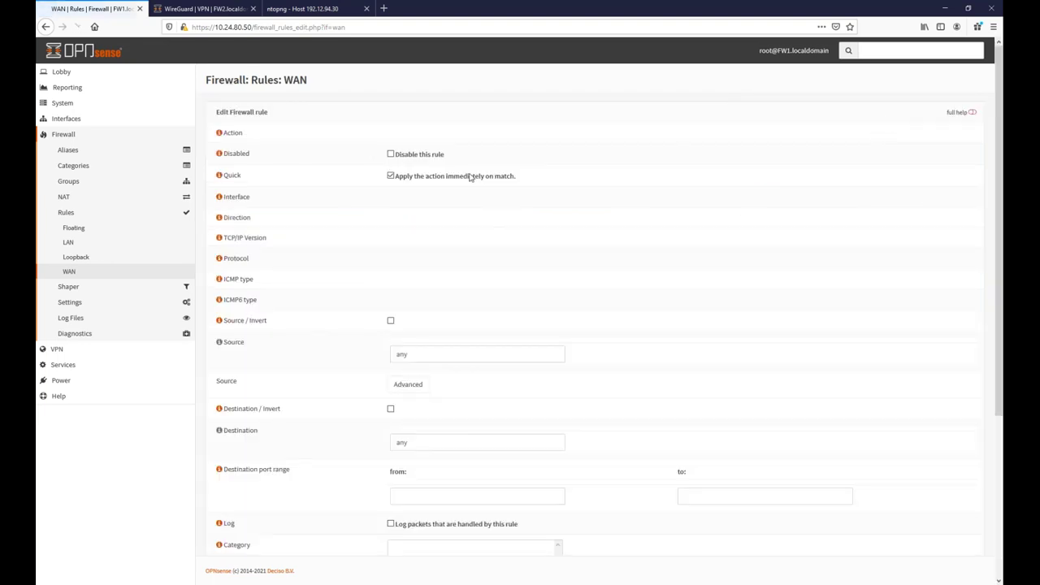
scroll(374, 329, down, 3)
click(401, 534)
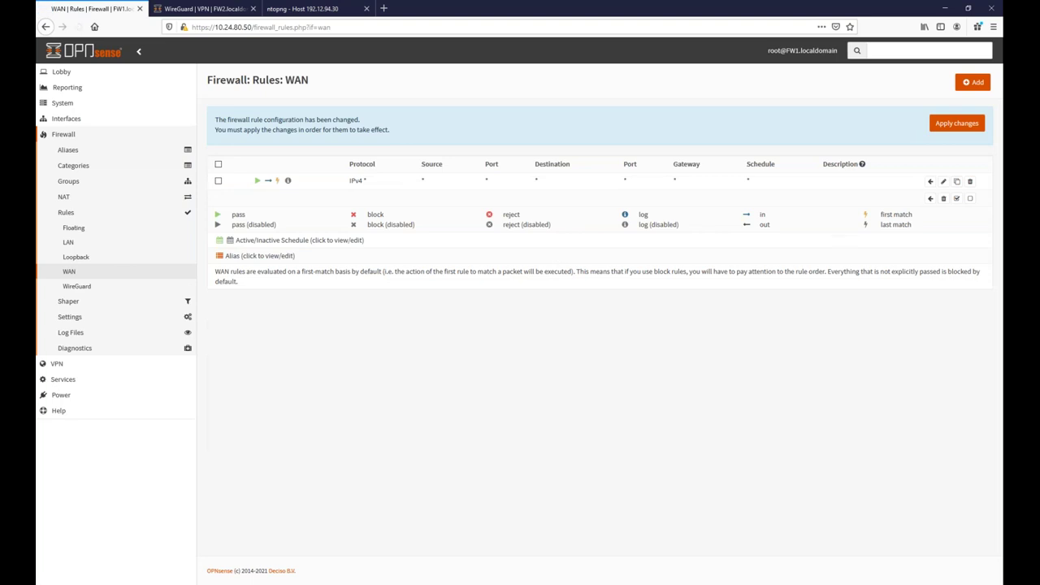
On FW2, go to Firewall > Rules to see the per-interface rule lists.
click(195, 10)
click(70, 135)
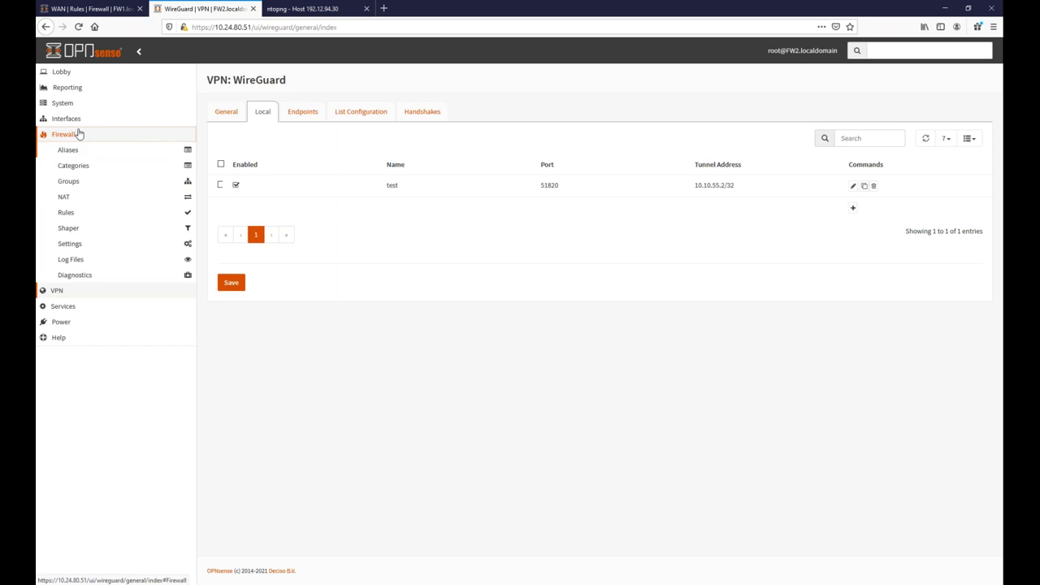
click(73, 213)
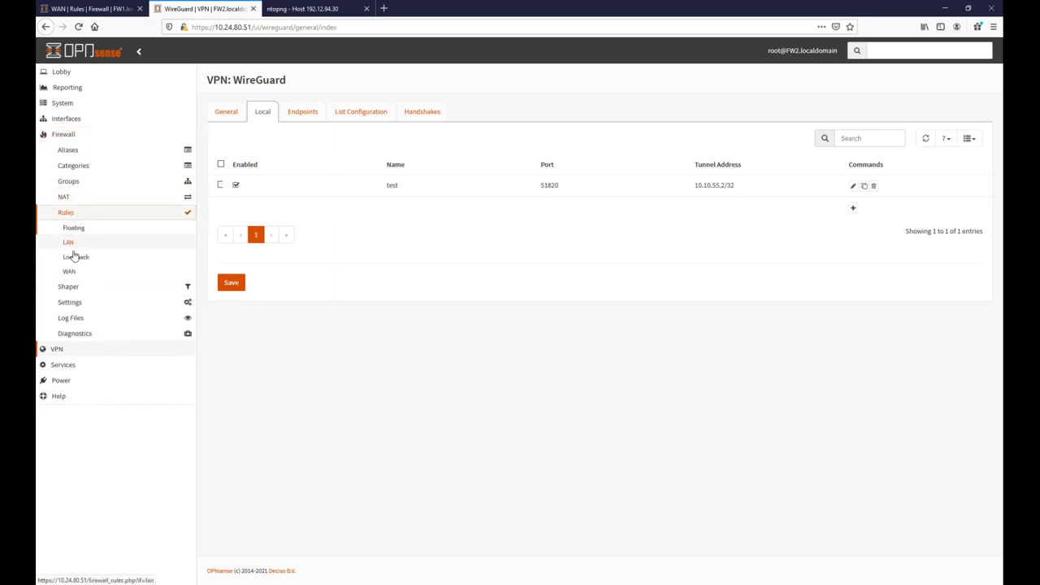
Add and save an allow-all IPv4 pass rule on FW2's WAN interface.
click(71, 272)
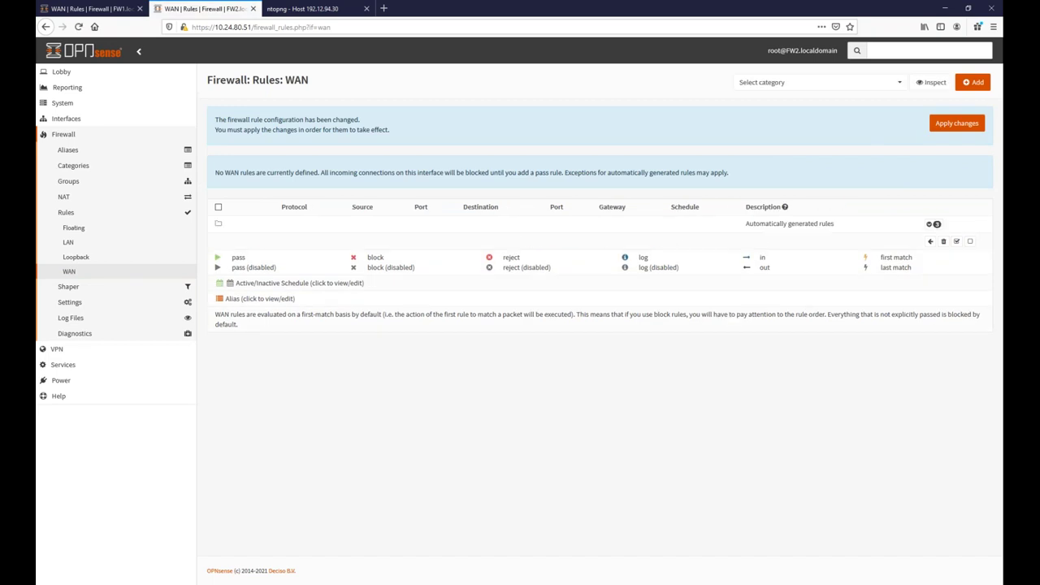
click(975, 82)
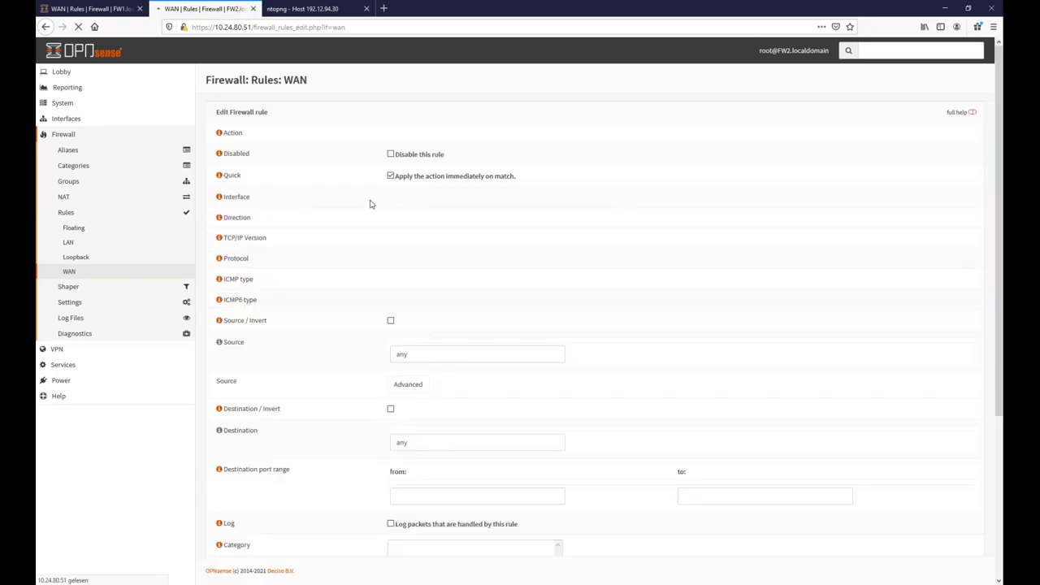
scroll(518, 290, down, 5)
scroll(397, 513, up, 2)
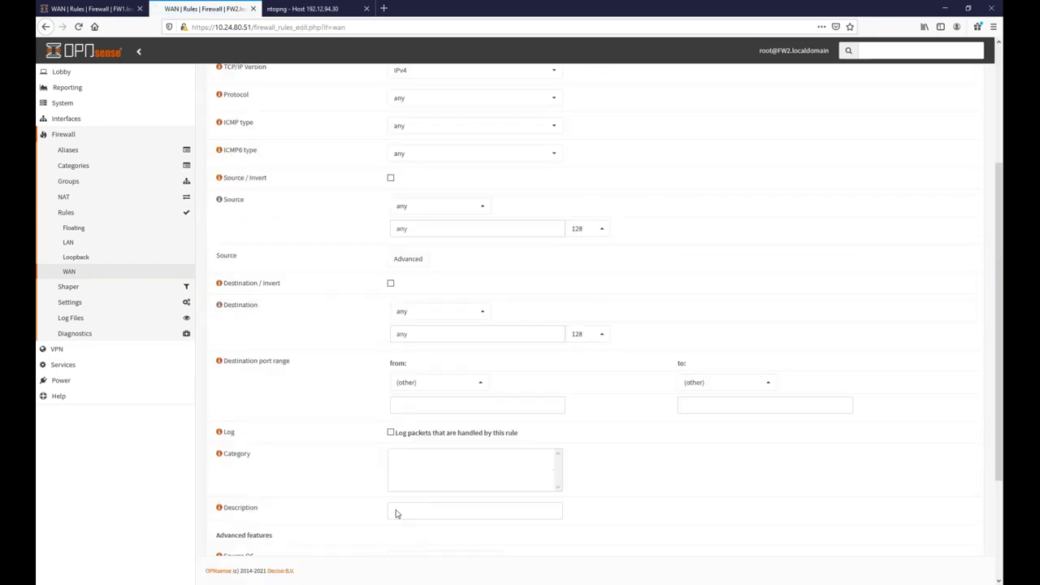
click(401, 534)
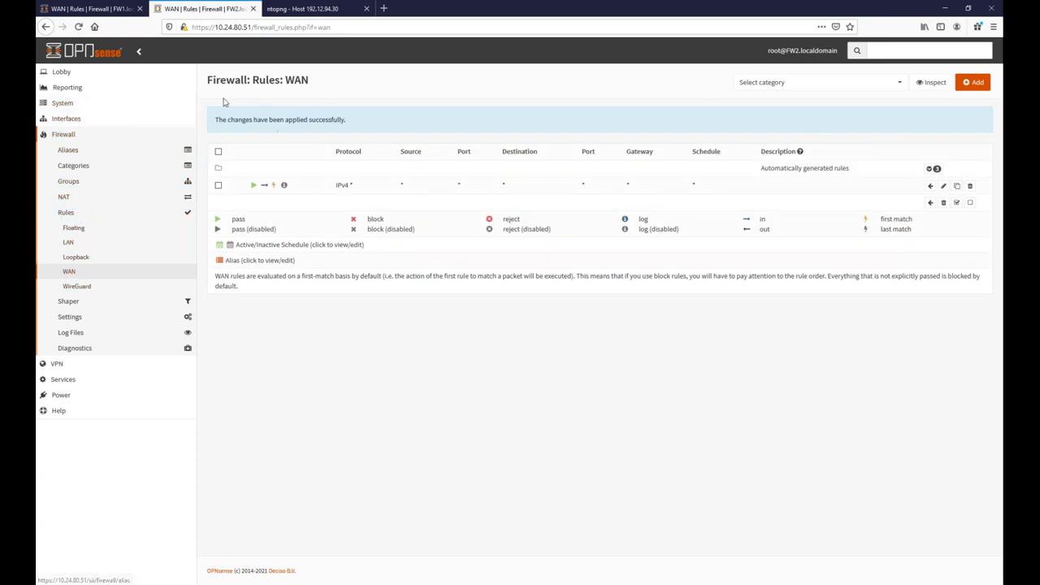
click(73, 289)
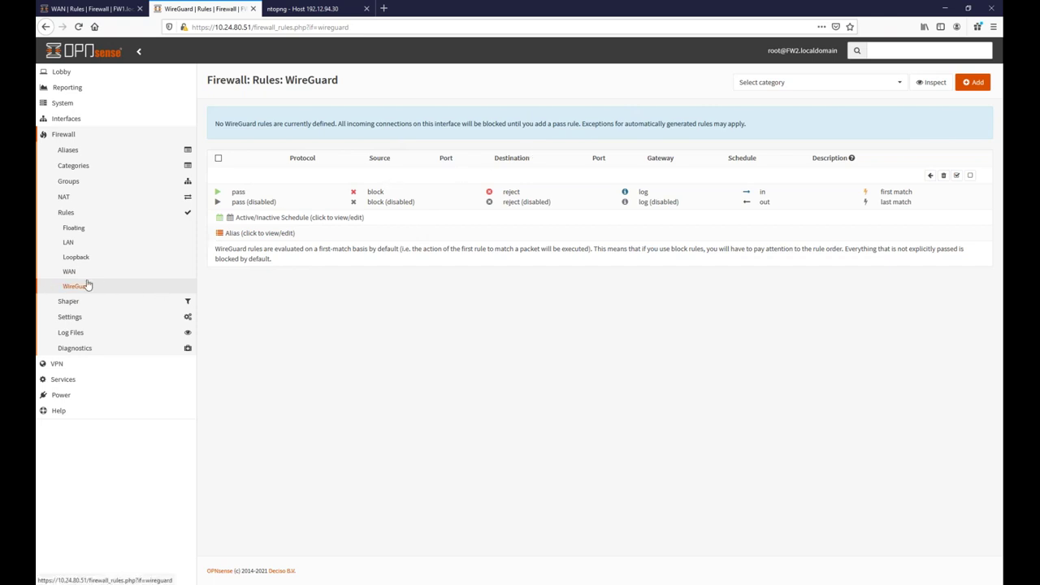
Add and save an allow-all IPv4 rule on FW2's WireGuard interface.
click(972, 82)
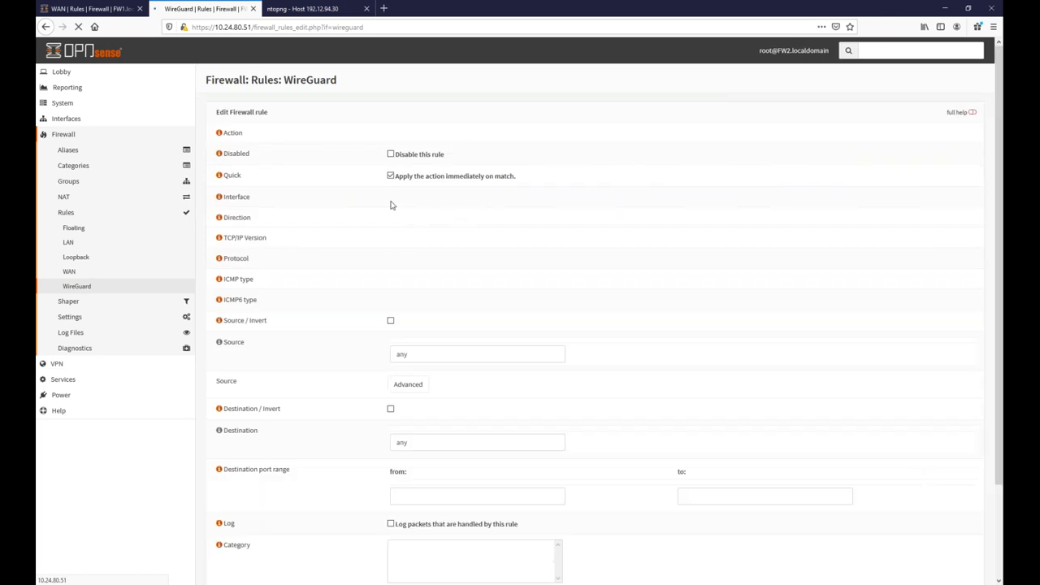
scroll(365, 481, down, 3)
scroll(394, 459, up, 1)
scroll(394, 459, down, 3)
click(399, 534)
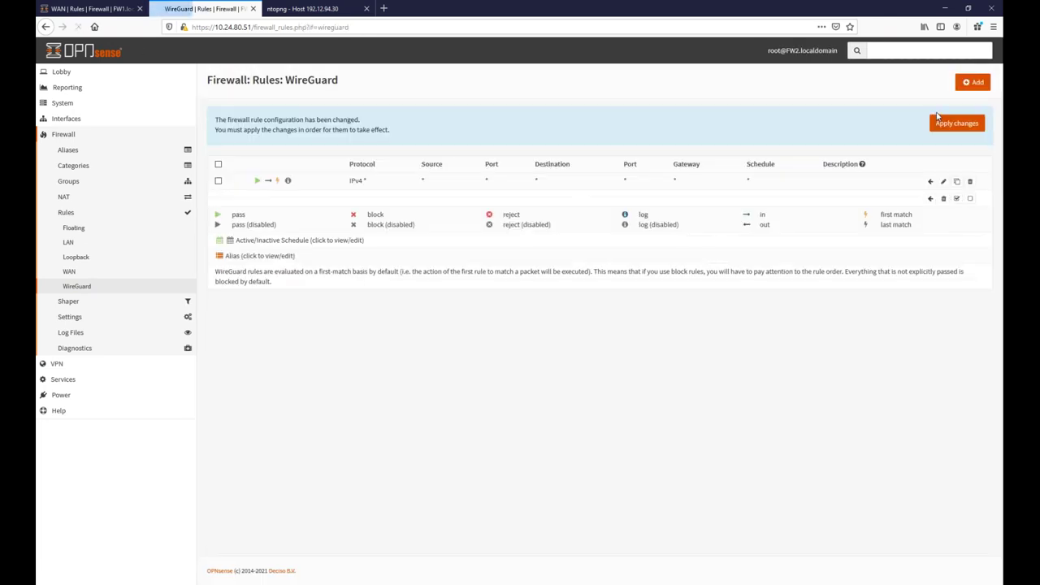
Add an allow-all IPv4 WireGuard interface rule on FW1 and apply the changes.
click(98, 12)
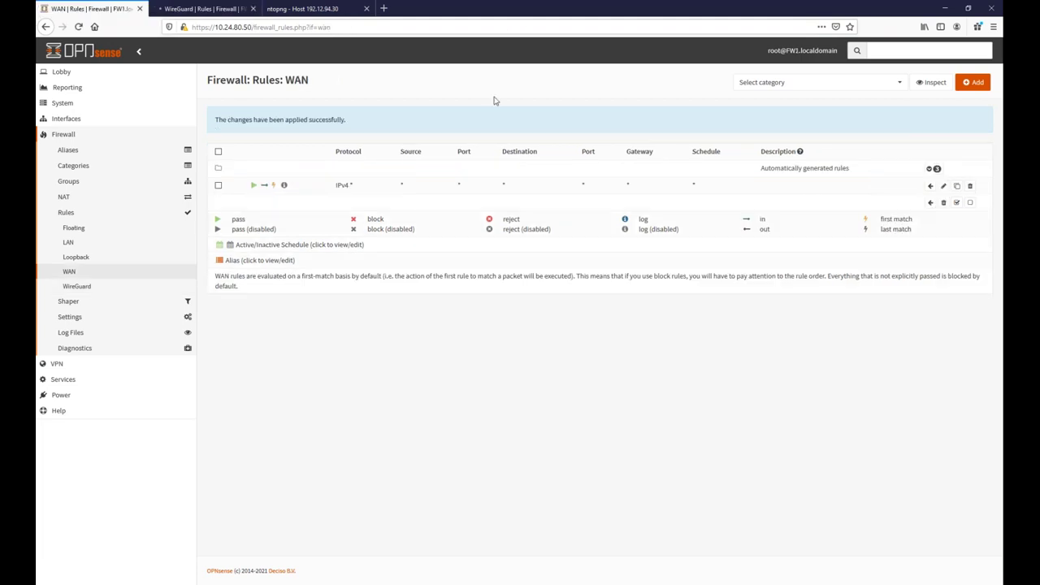
click(79, 287)
click(975, 84)
scroll(469, 429, down, 3)
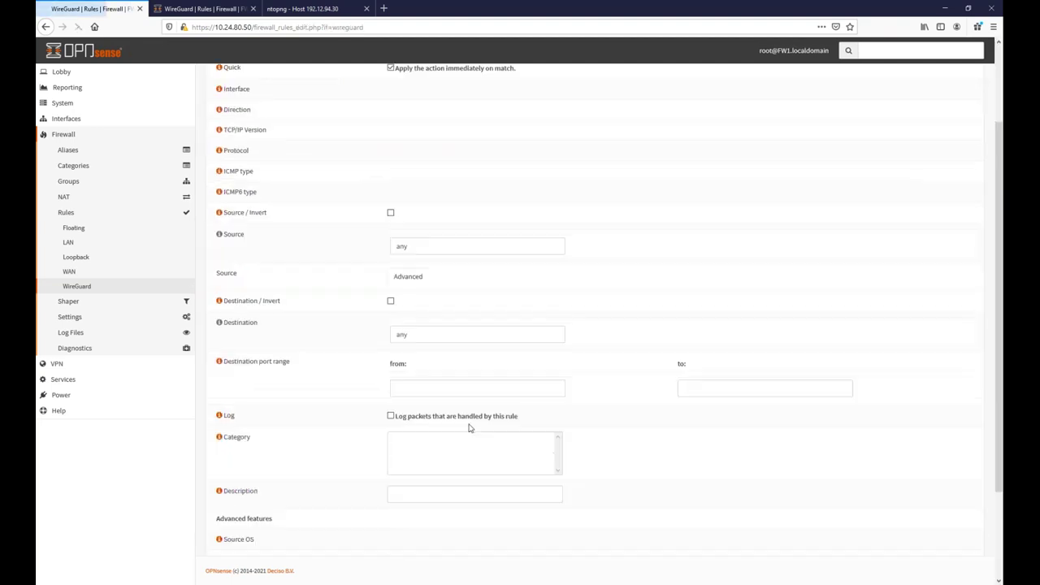
scroll(411, 553, down, 3)
click(403, 535)
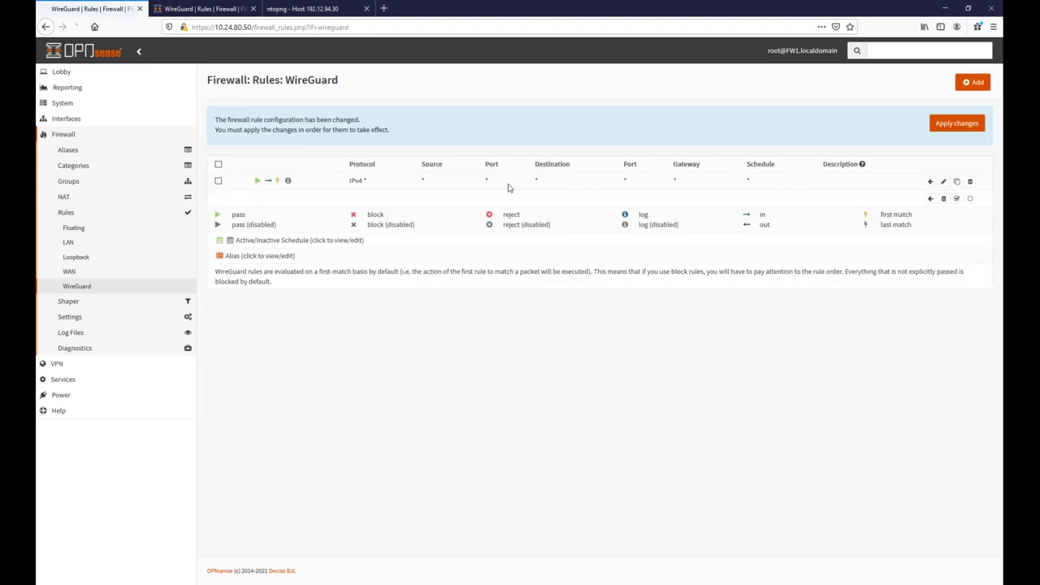
click(957, 124)
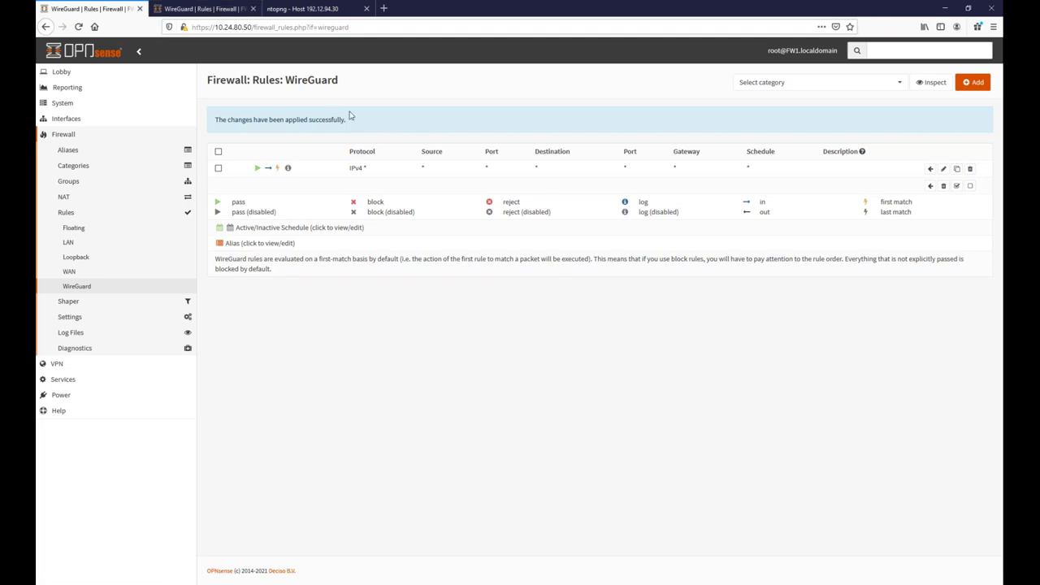
Go back to FW2 and open its VPN > WireGuard settings.
click(219, 11)
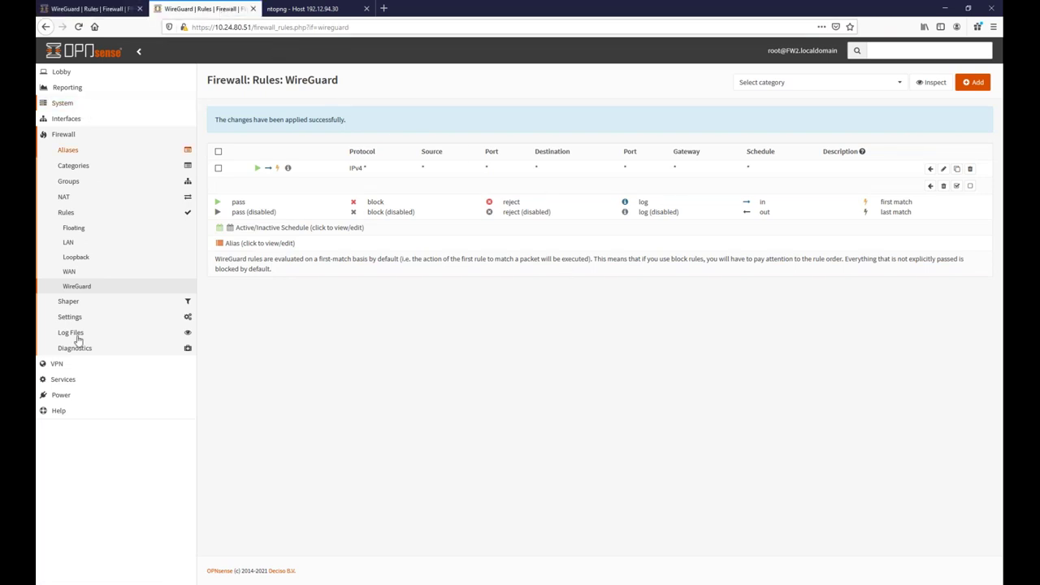
click(64, 367)
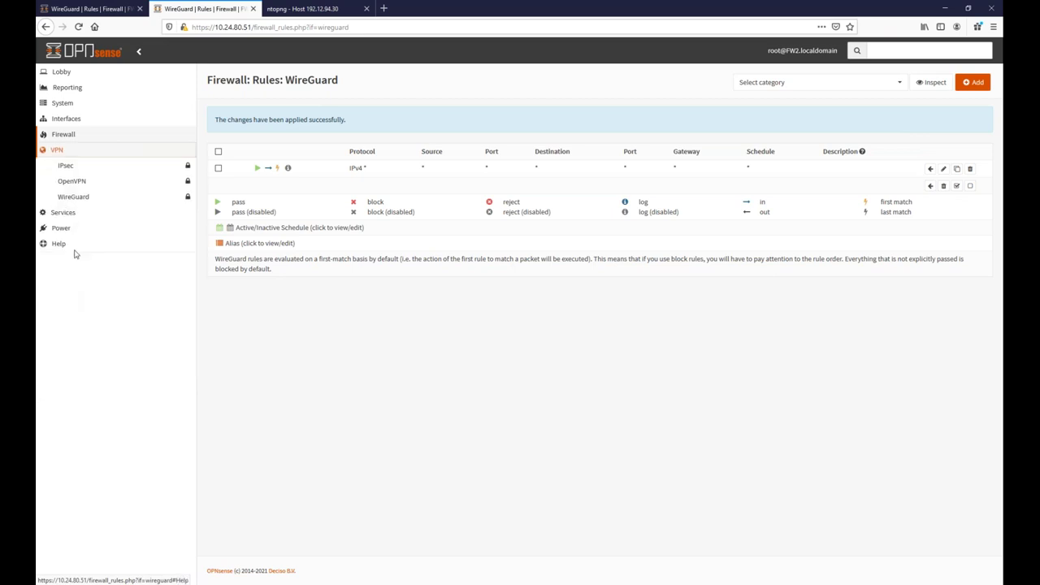
click(77, 197)
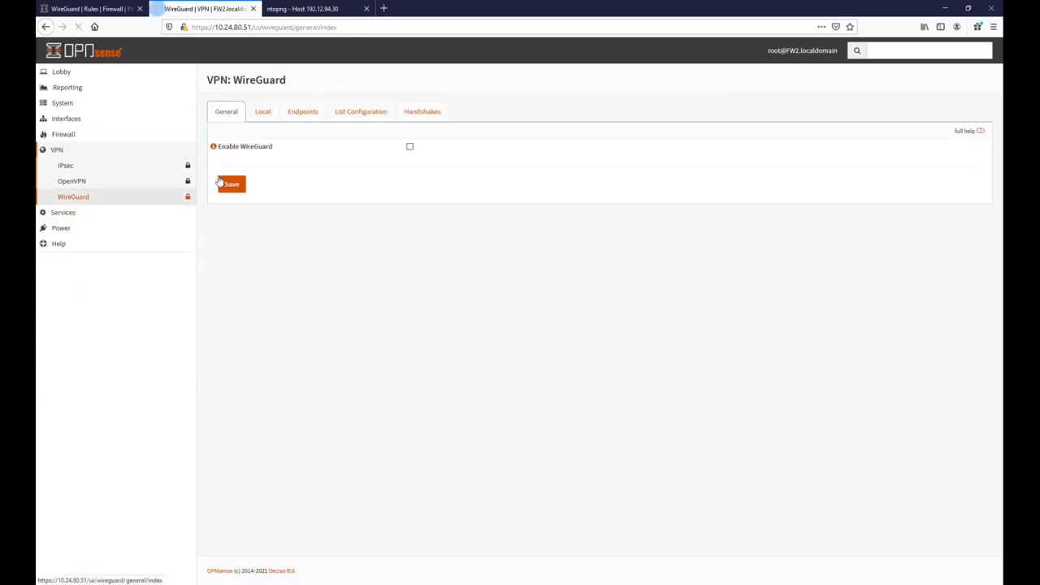
Enable WireGuard on FW2 and check its configuration and wg0 handshake status.
click(409, 147)
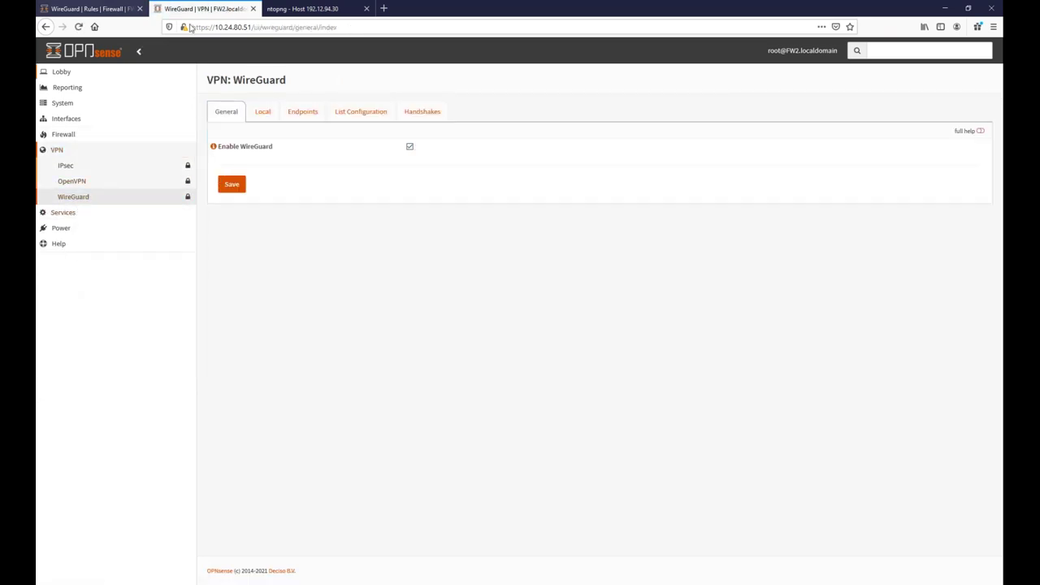
click(372, 111)
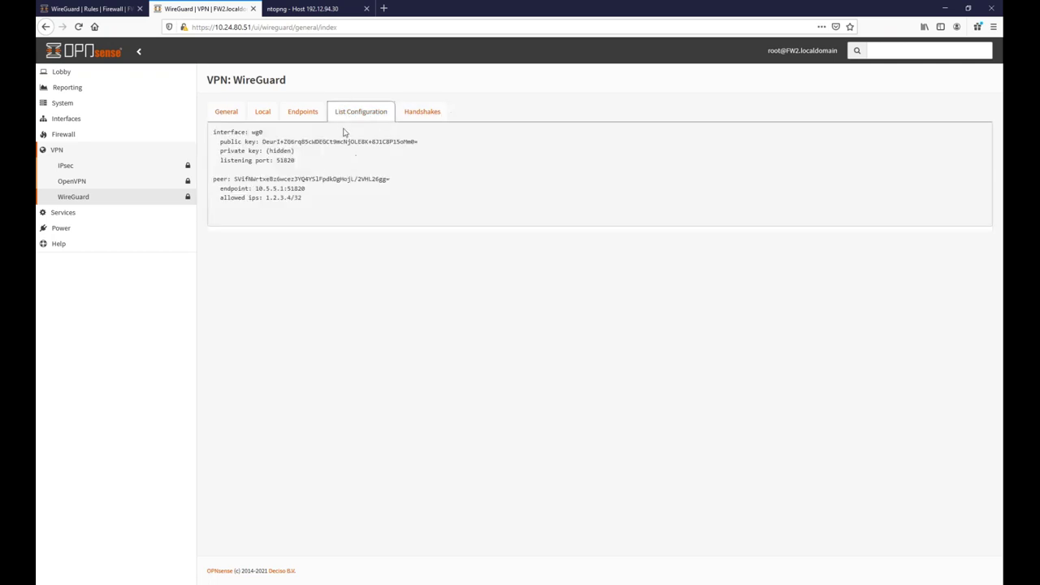
click(414, 112)
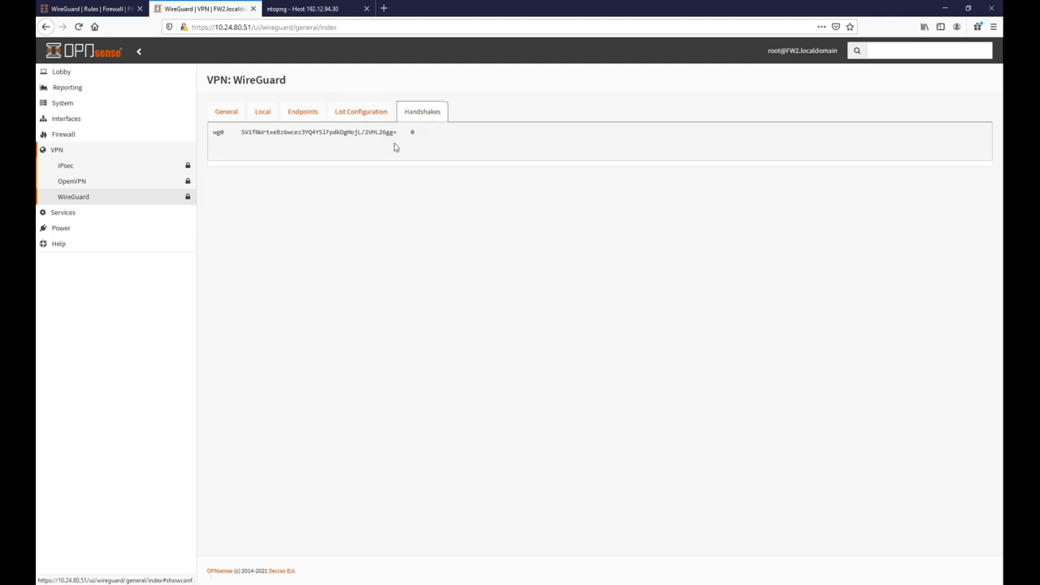
Check the wg0 handshake status in FW1's WireGuard settings.
click(57, 12)
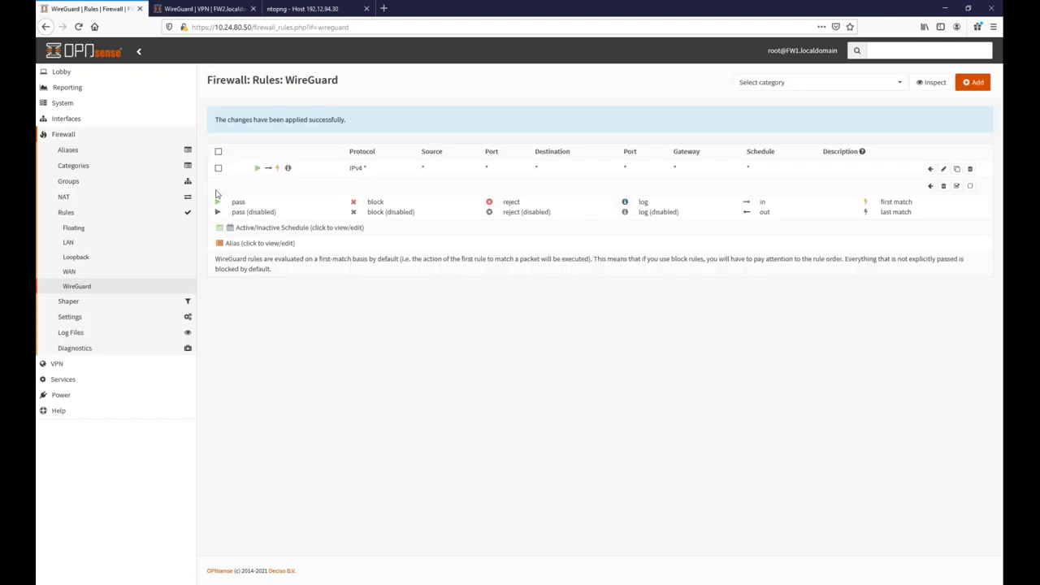
click(57, 364)
click(81, 196)
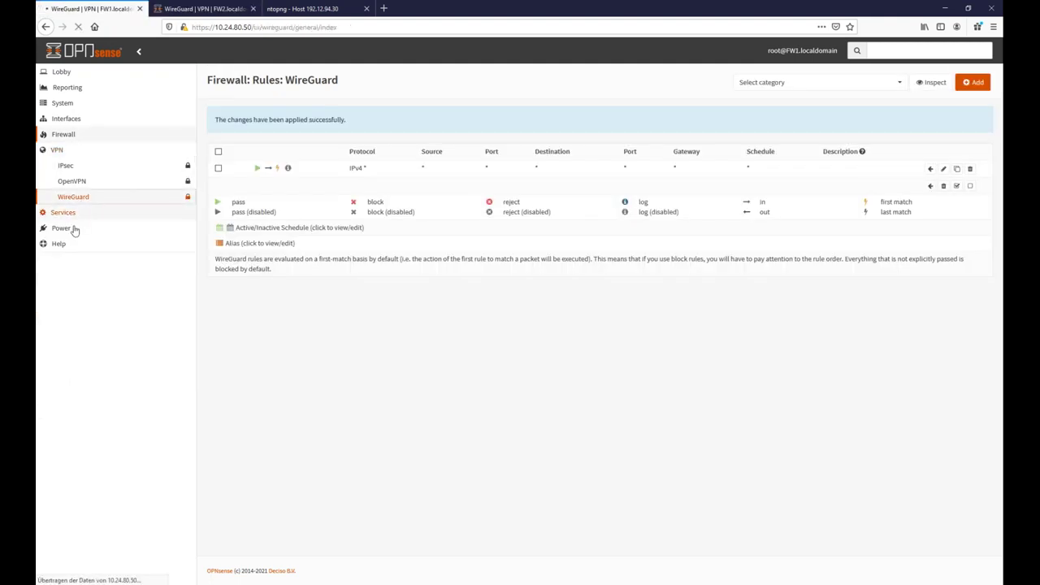
click(423, 111)
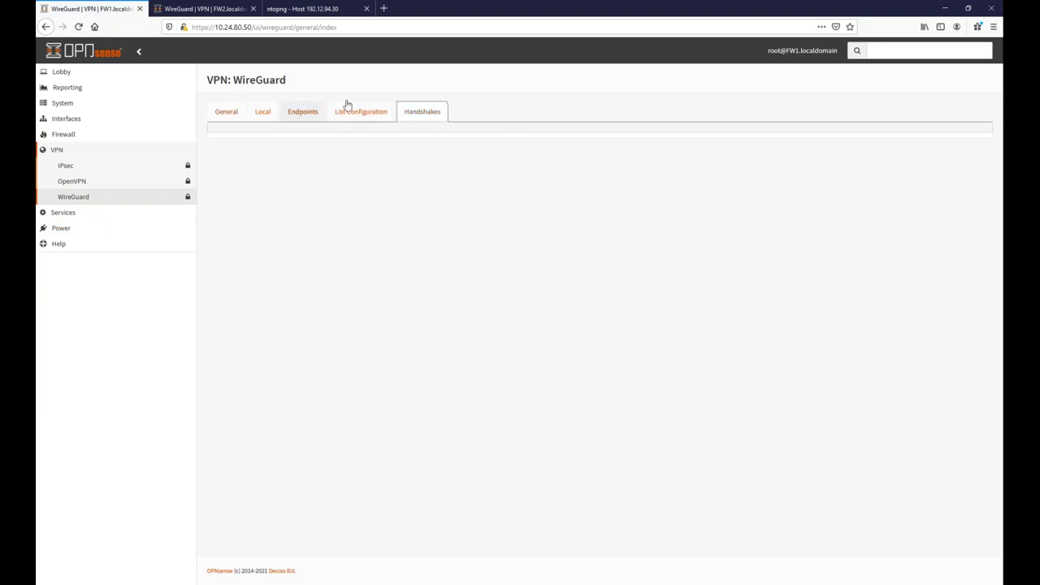
click(228, 113)
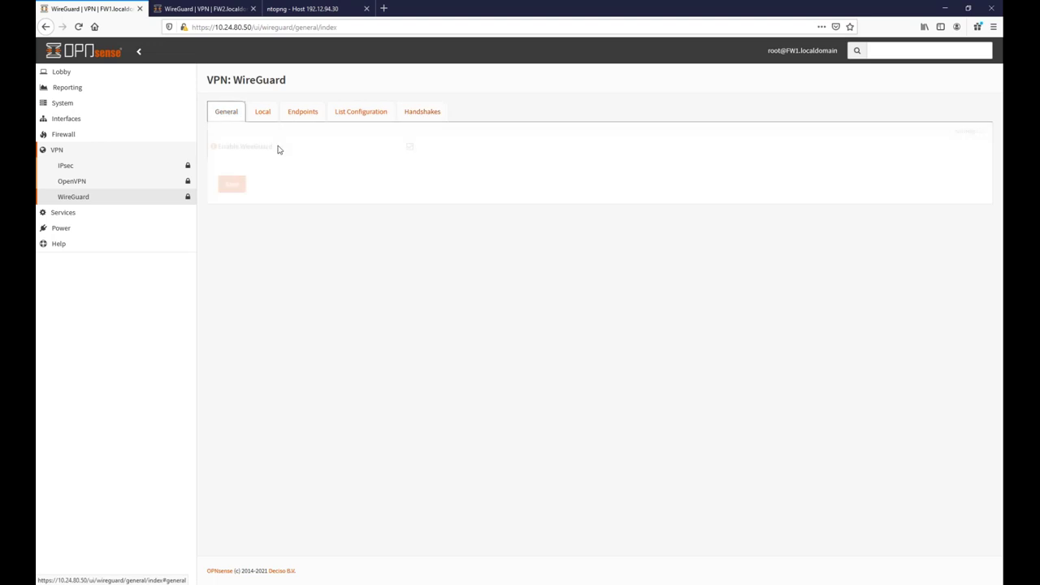
click(417, 111)
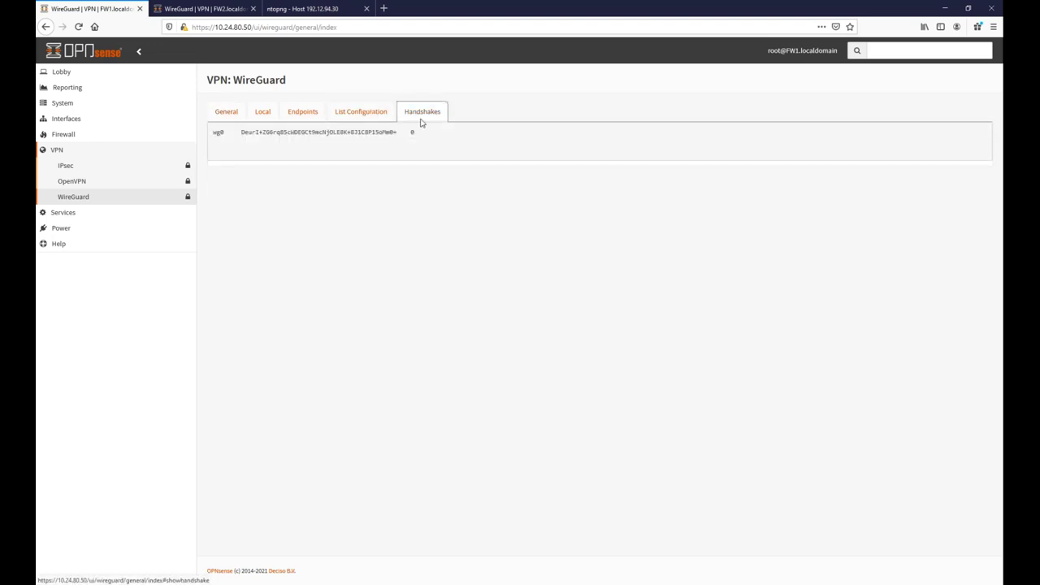
On FW2, expand Interfaces > Diagnostics in the sidebar.
click(199, 14)
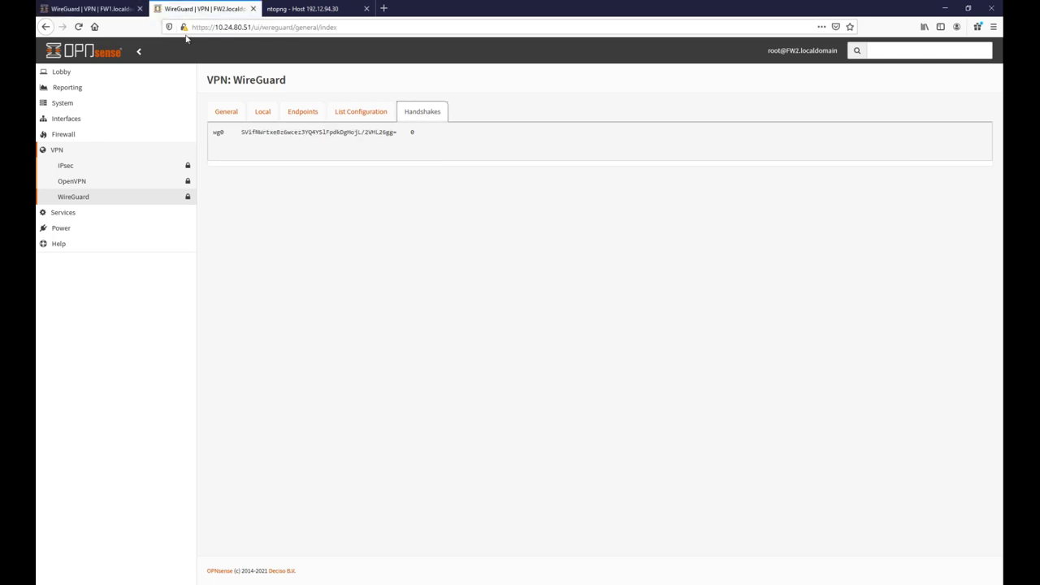
click(81, 119)
click(84, 275)
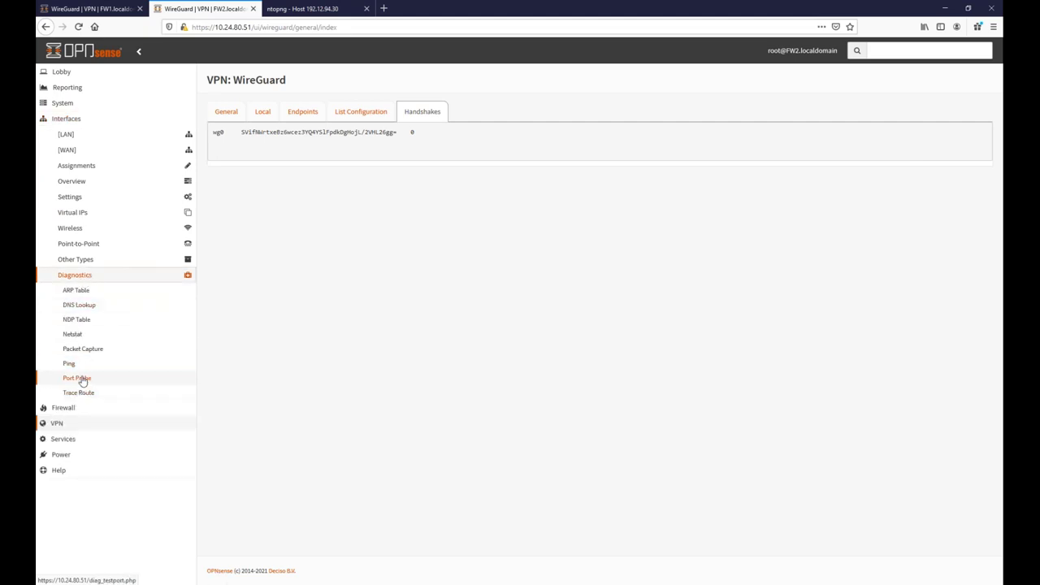
Ping host 1.2.3.4 from FW2 using LAN as the source address.
click(74, 366)
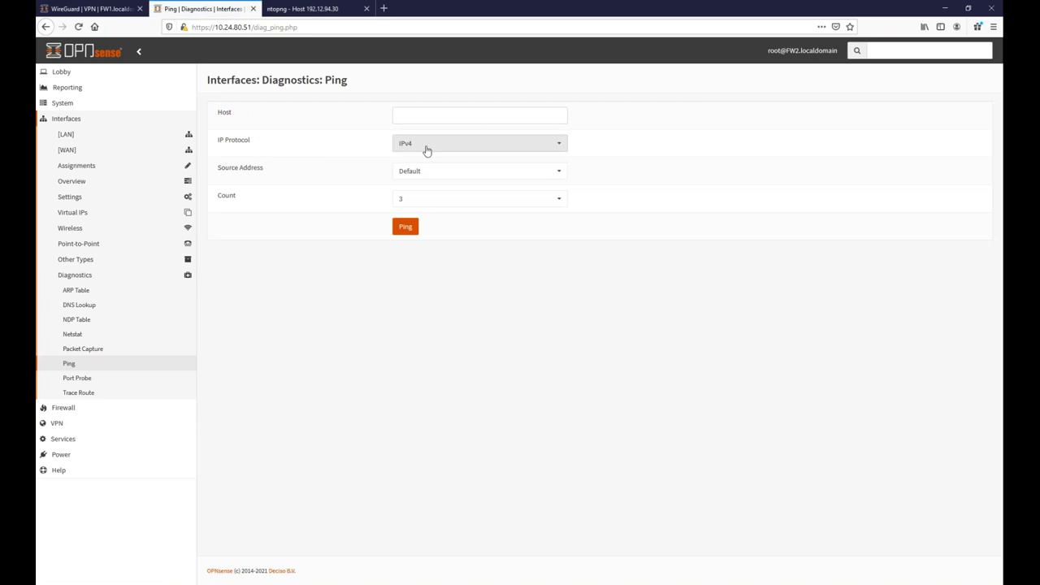
click(432, 115)
text(1.2.3.4)
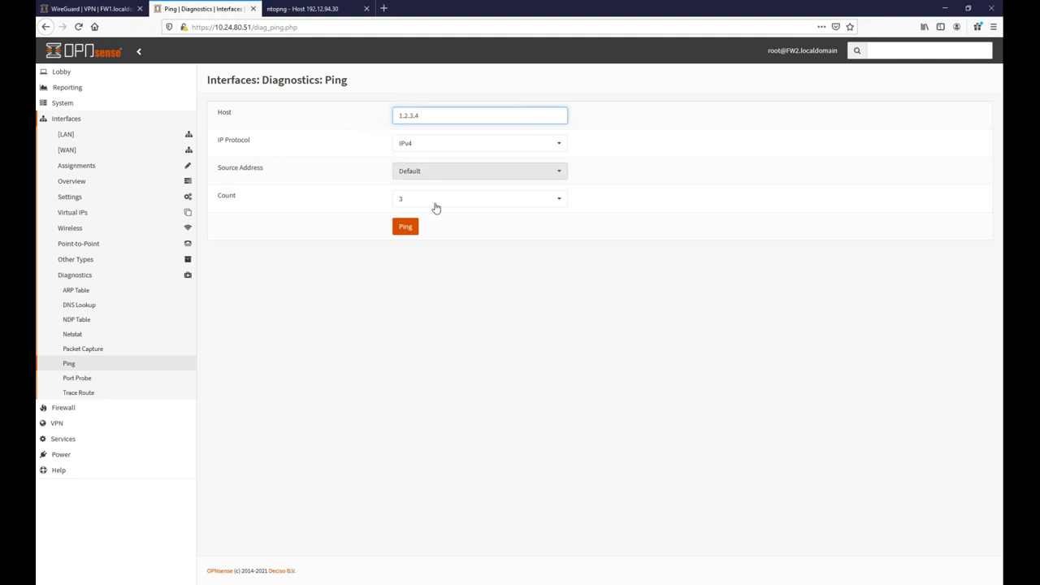
click(464, 174)
click(419, 205)
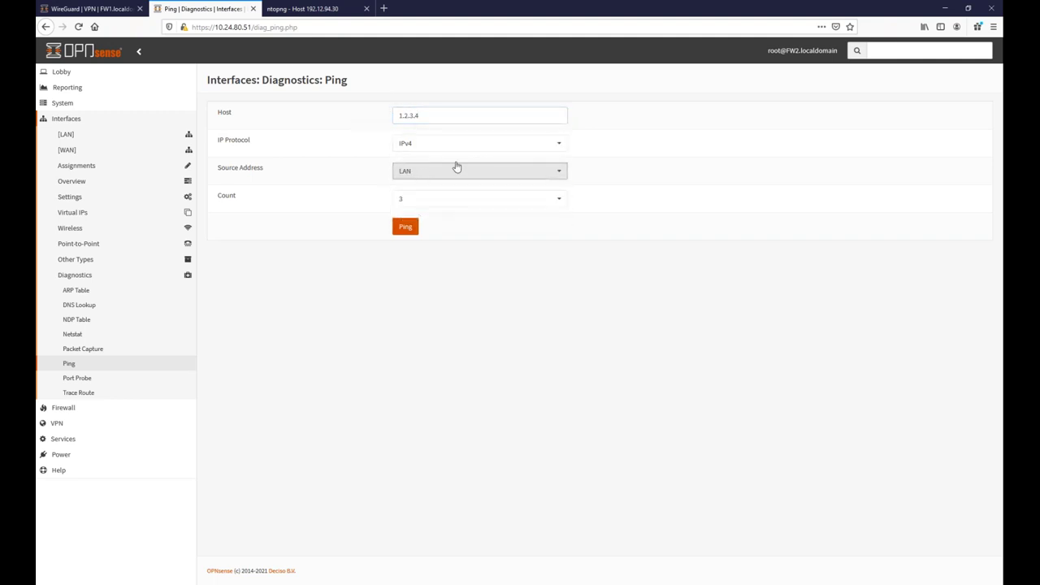
click(415, 230)
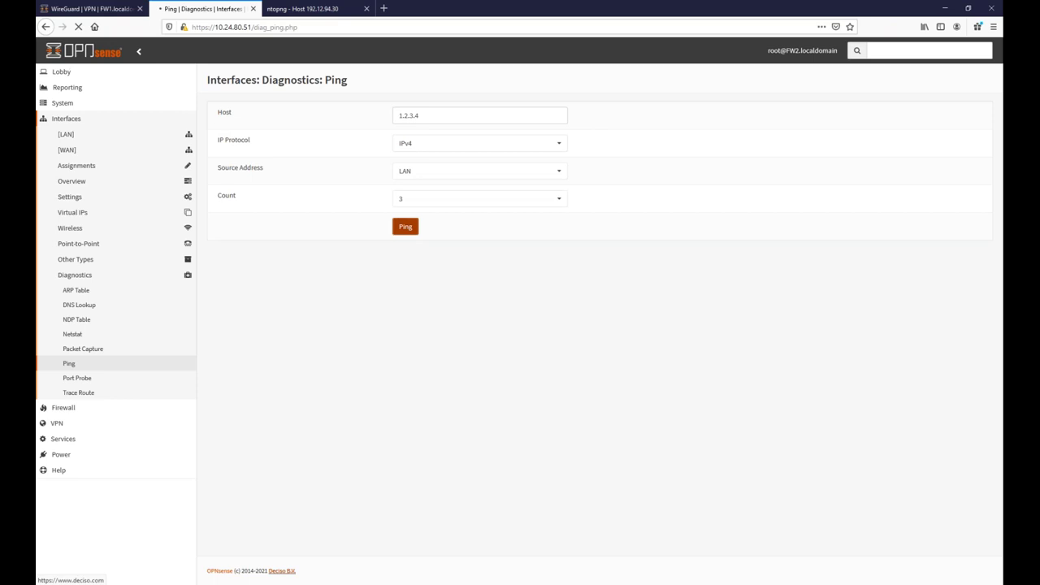
mouse_move(368, 582)
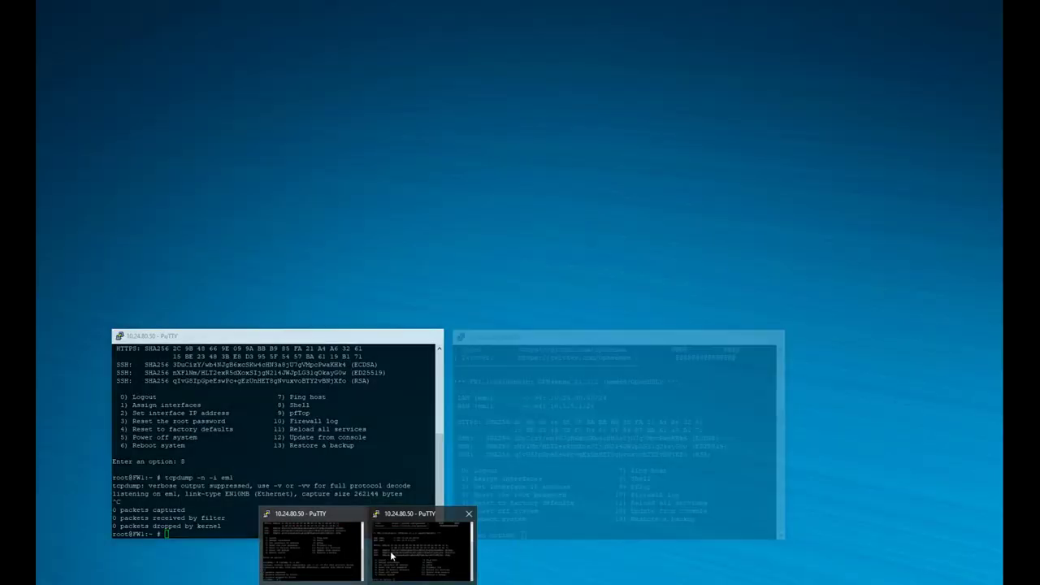
Exit FW1's shell back to the console menu and move its terminal aside.
mouse_move(353, 561)
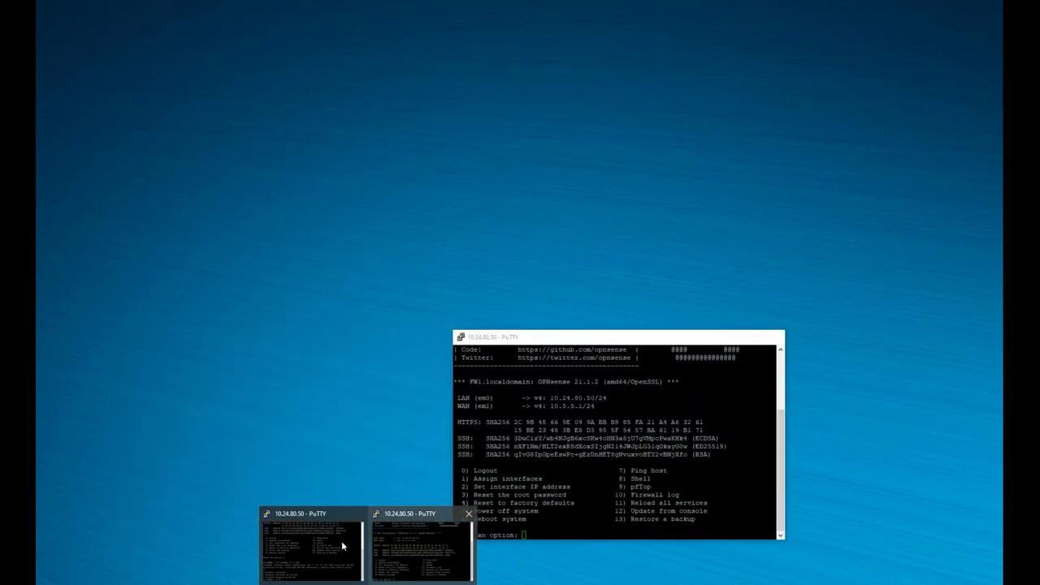
click(341, 540)
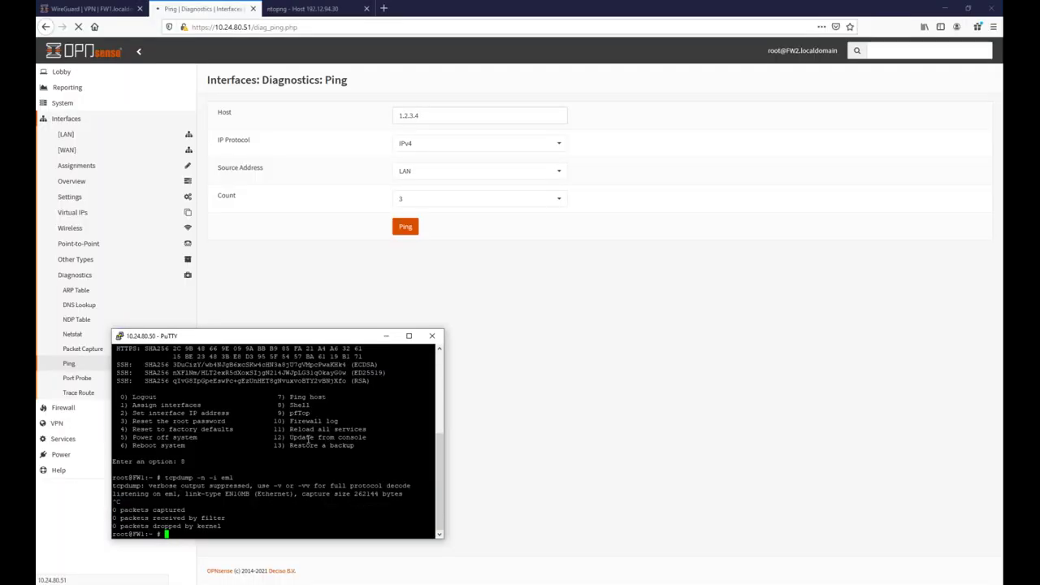
text(exit)
key(Return)
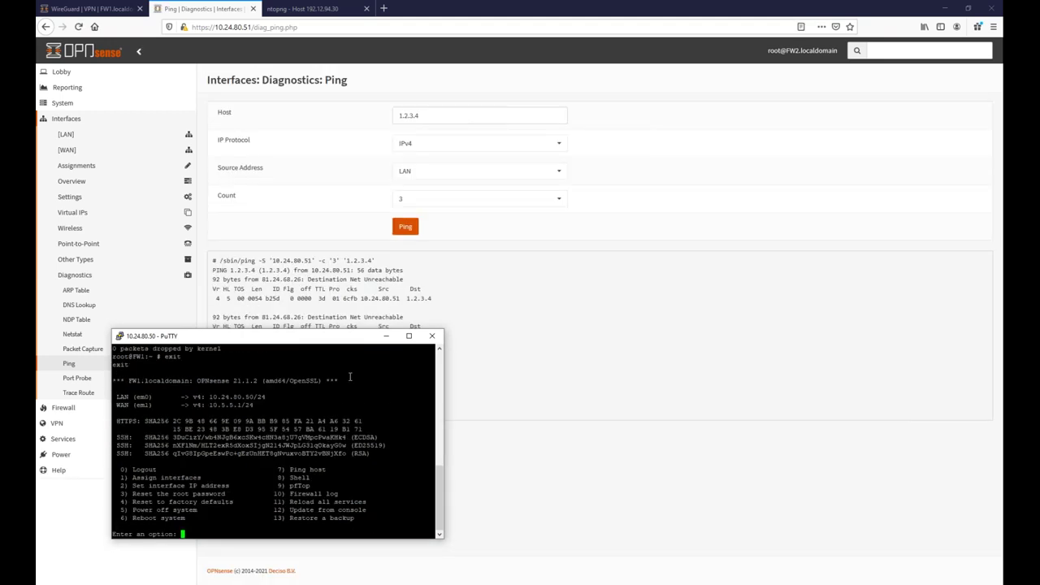
drag(319, 338, 549, 326)
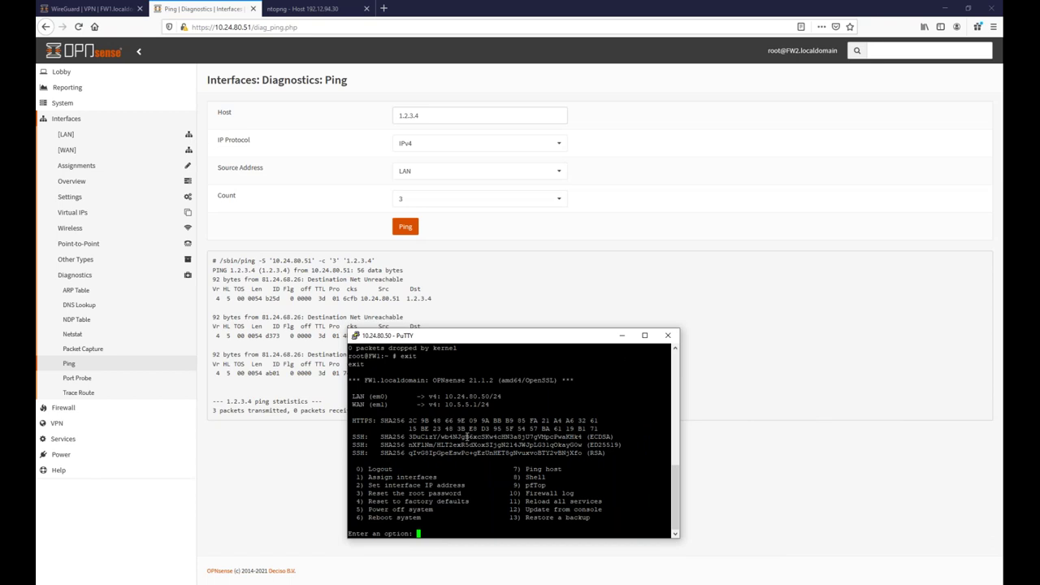
Run tcpdump -n -i wg0 from FW1's shell (option 8), then duplicate the PuTTY session.
text(8)
key(Return)
text(tcpdump -n -i wg)
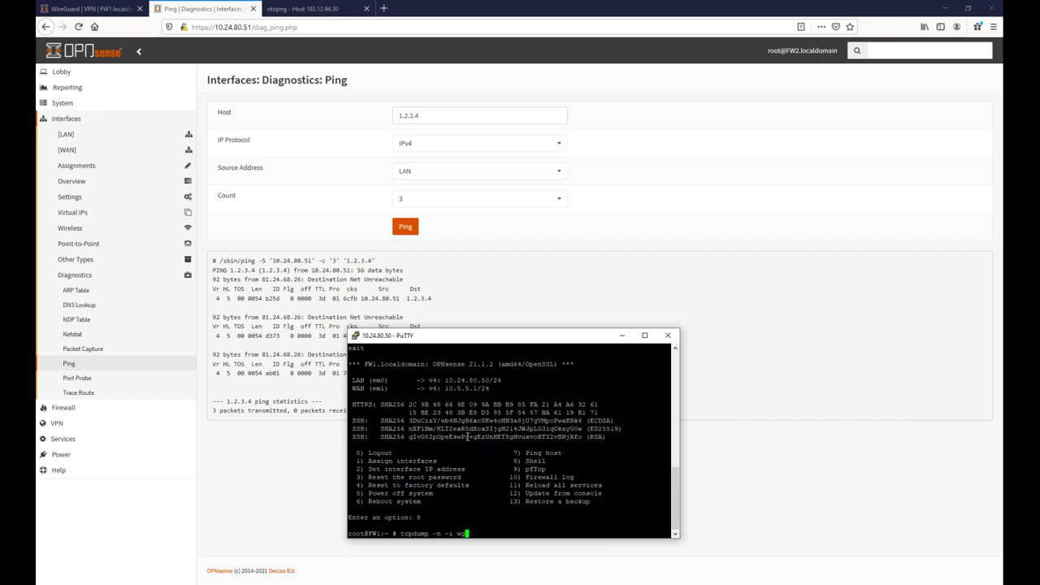
text(0)
key(Return)
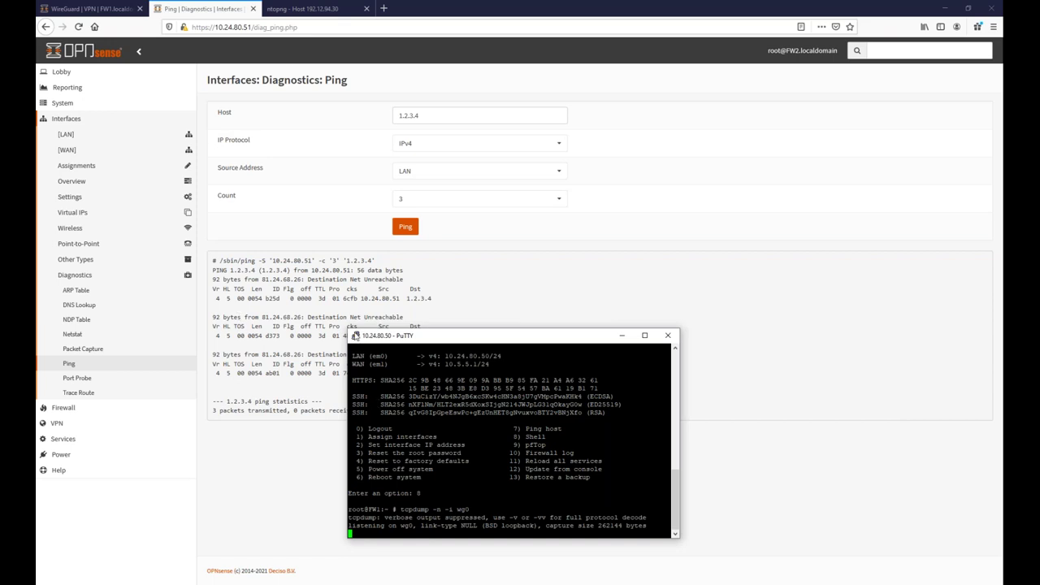
click(355, 336)
click(392, 464)
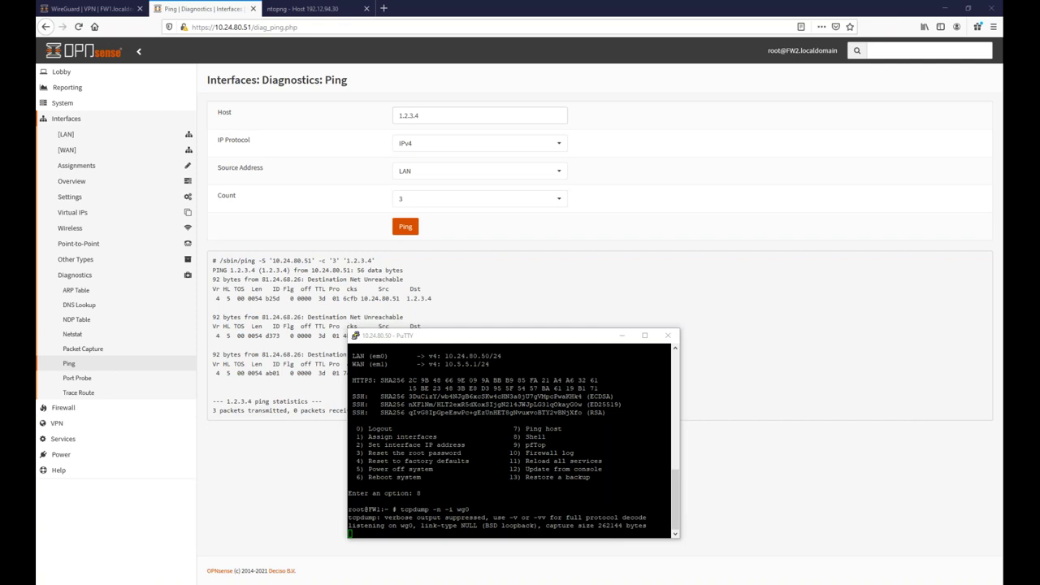
From FW2's shell (option 8), run ping 1.2.3.4.
text(8)
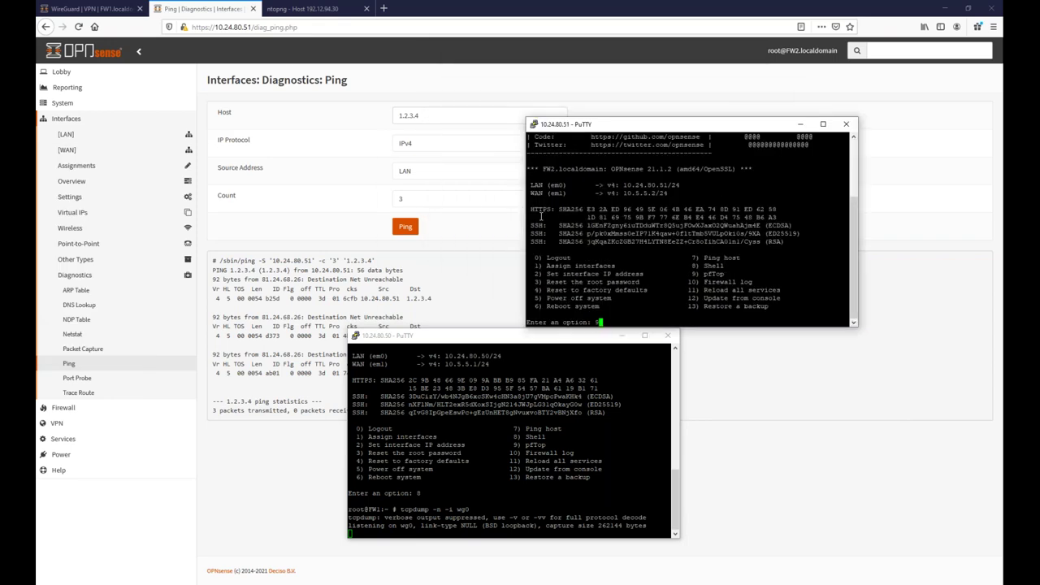
key(Return)
text(ping )
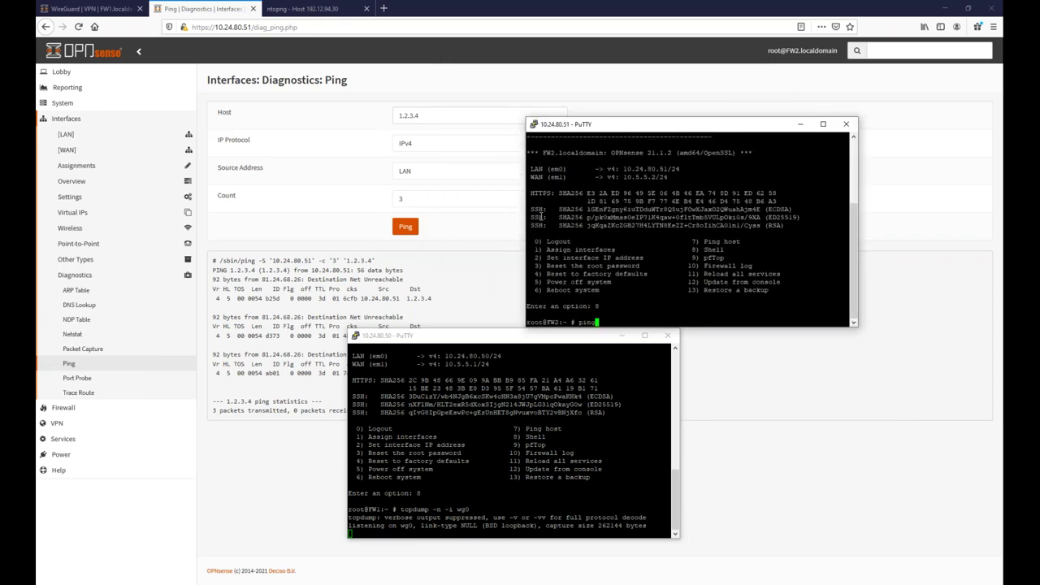
text(1.2.3.4)
key(Return)
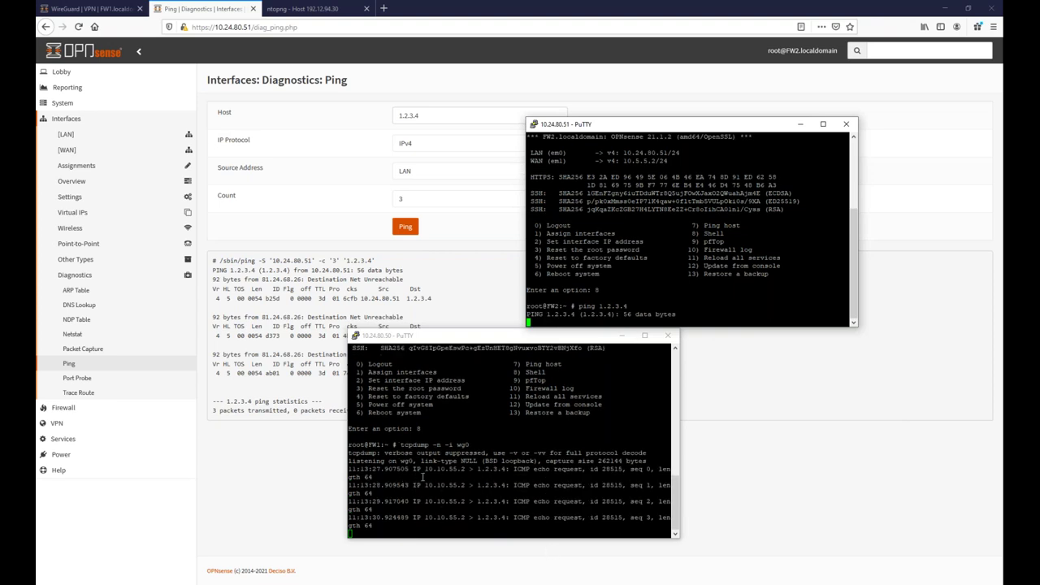
Stop FW1's wg0 capture showing ICMP echo requests to 1.2.3.4 and place the terminals side by side.
drag(429, 470, 529, 526)
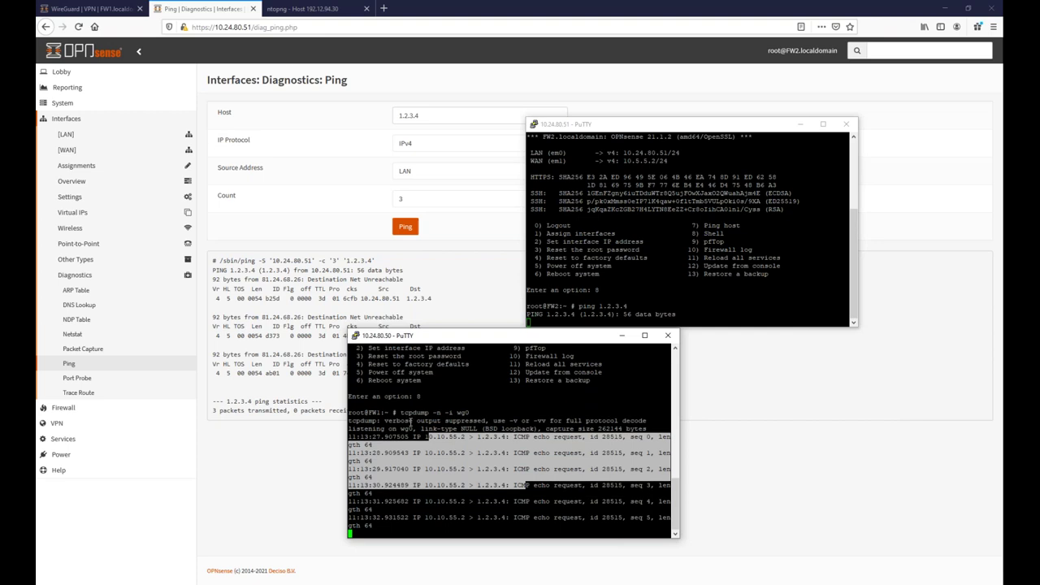
key(ctrl+c)
drag(475, 405, 501, 471)
double_click(461, 380)
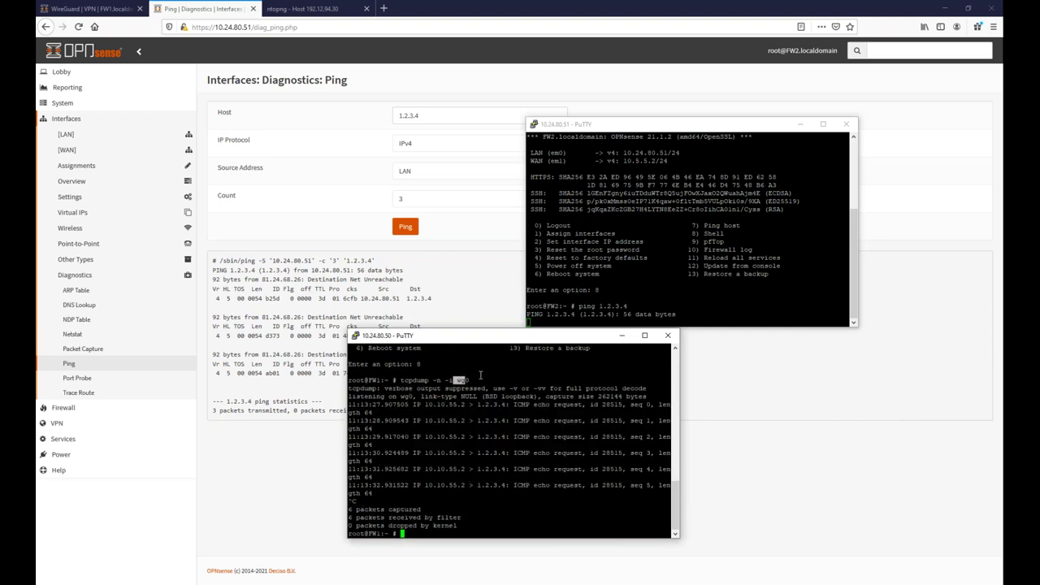
drag(478, 404, 505, 404)
drag(433, 339, 280, 126)
drag(248, 240, 256, 240)
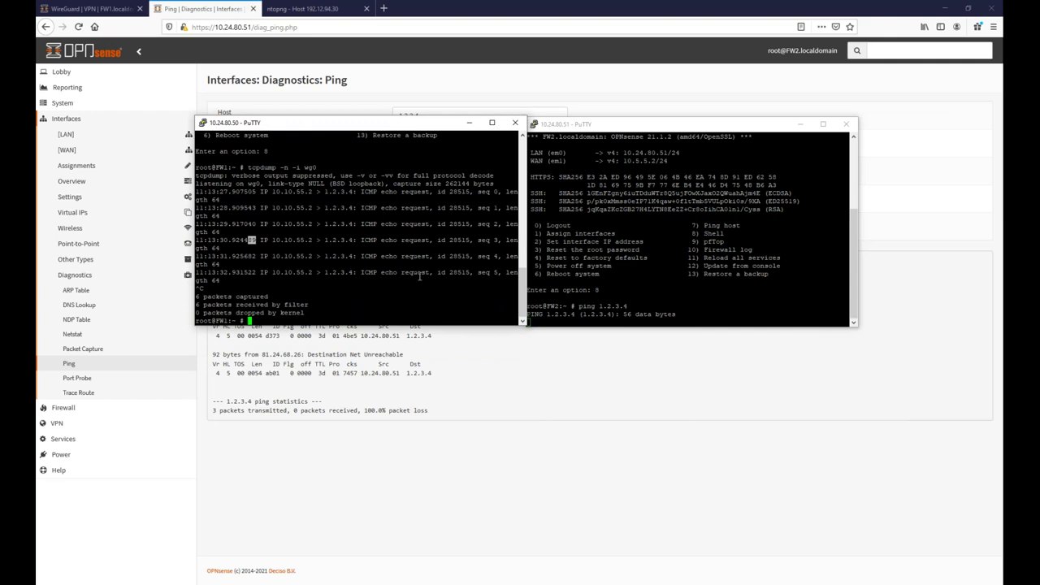
drag(317, 168, 305, 168)
Restart FW1's shell and start tcpdump -n -i em1 on the WAN interface.
click(342, 240)
key(Return)
text(exit)
key(Return)
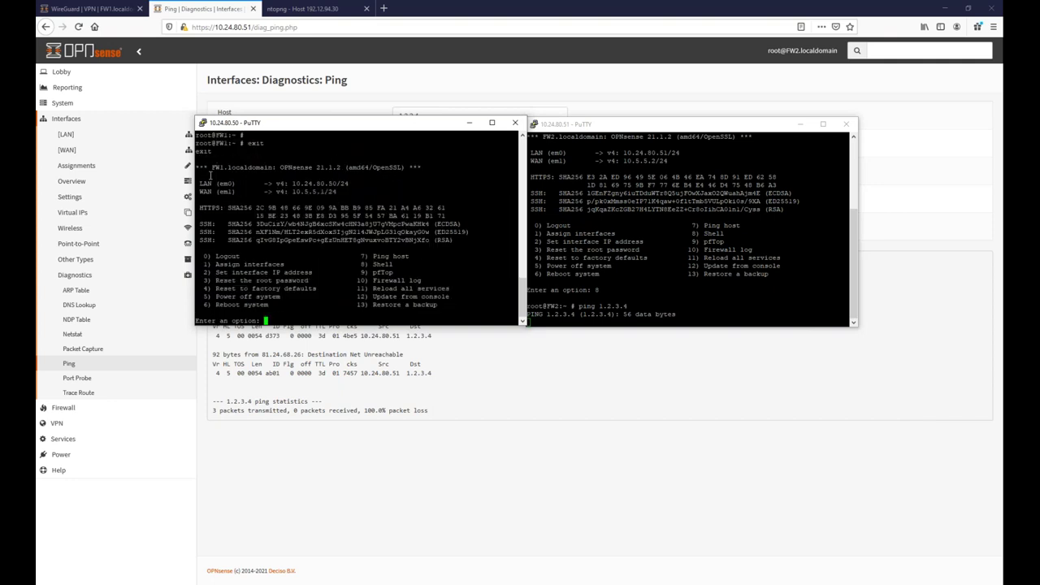
text(8)
key(Return)
text(tcpdump -n -i wg)
key(BackSpace)
key(BackSpace)
text(em1)
key(Return)
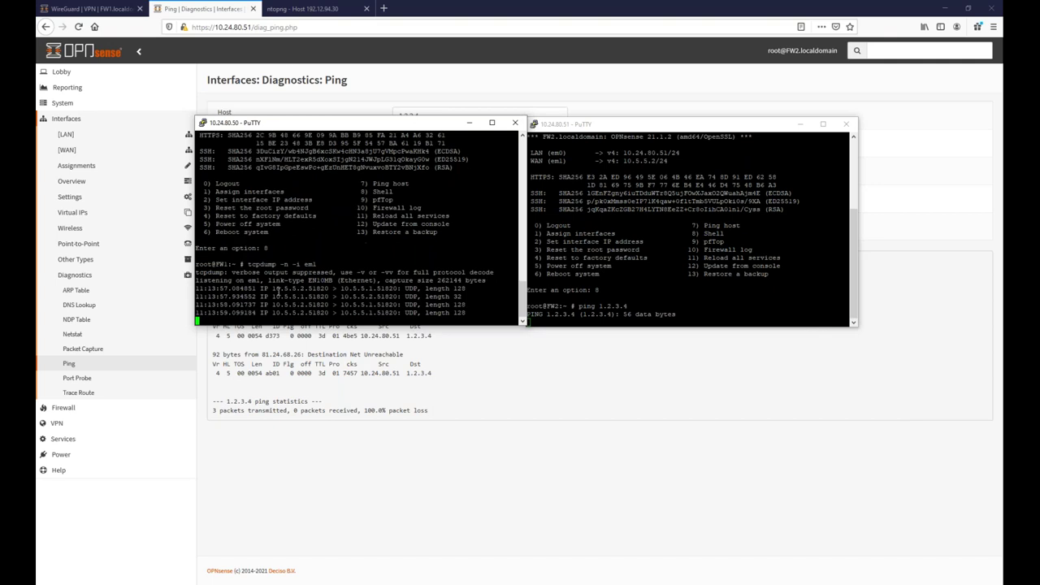
Stop the em1 capture once UDP 51820 tunnel packets appear, then return to the browser.
drag(272, 288, 406, 313)
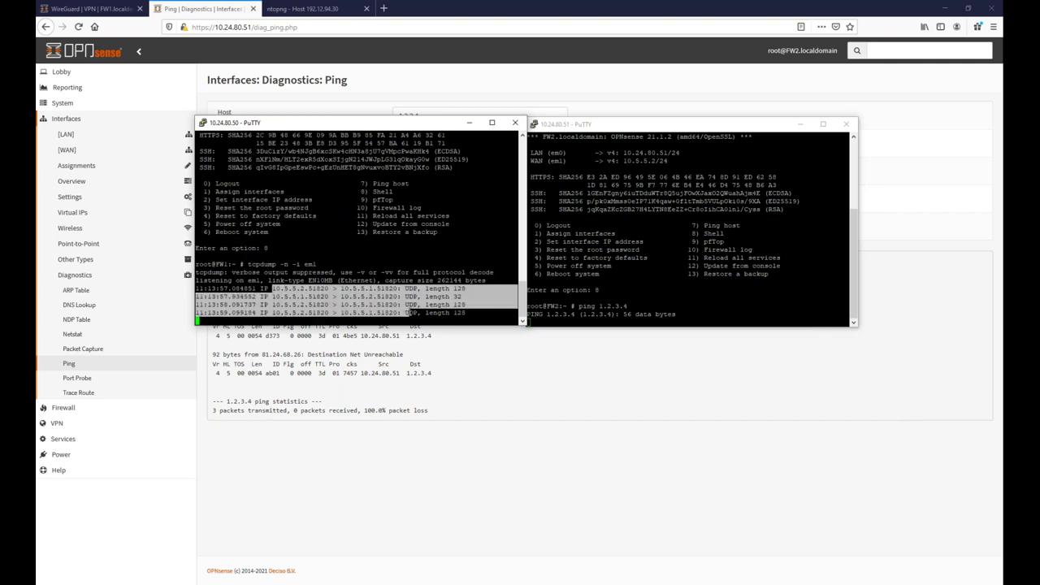
click(434, 296)
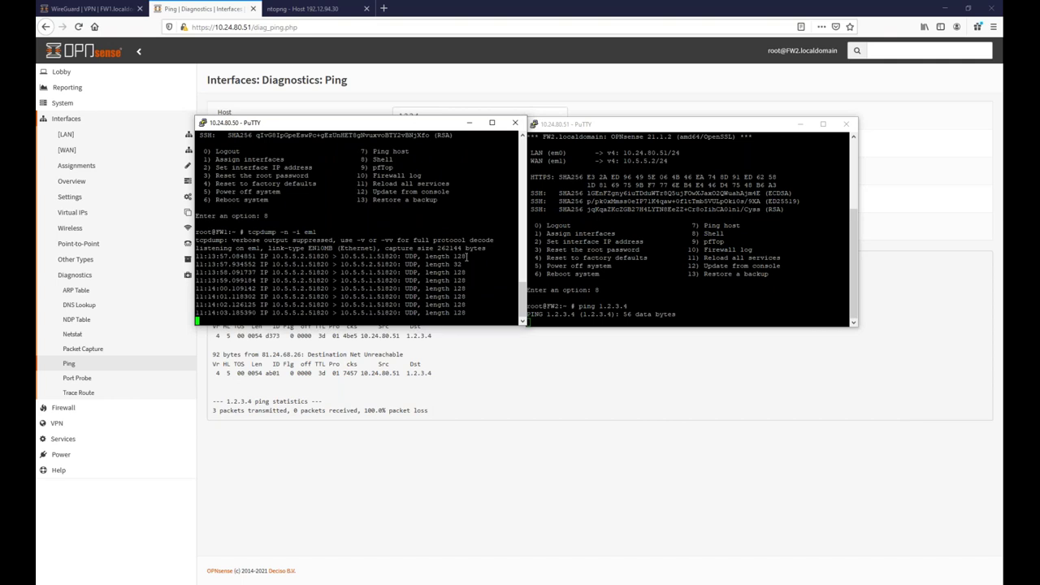
key(ctrl+c)
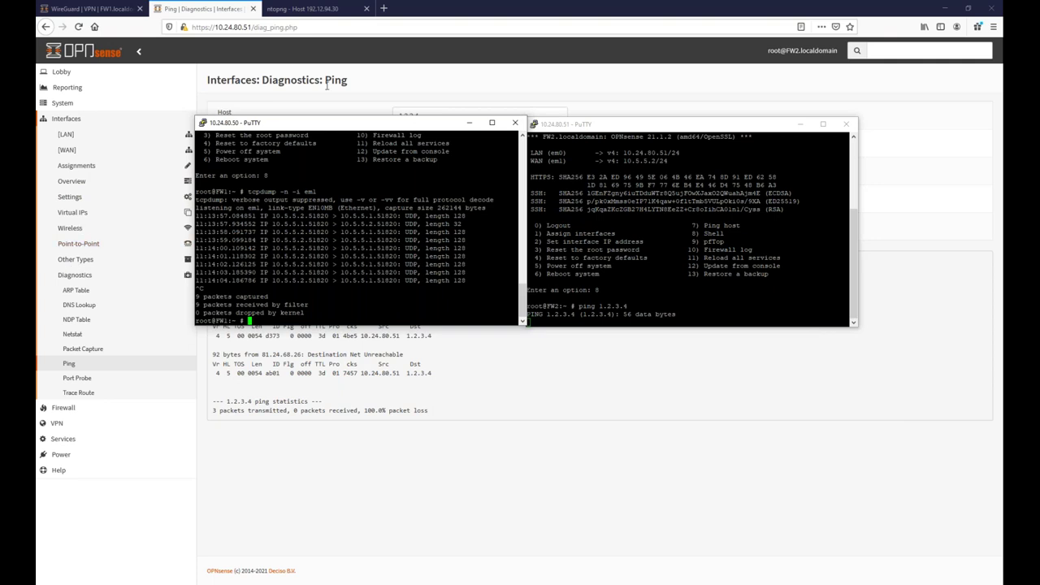
click(286, 81)
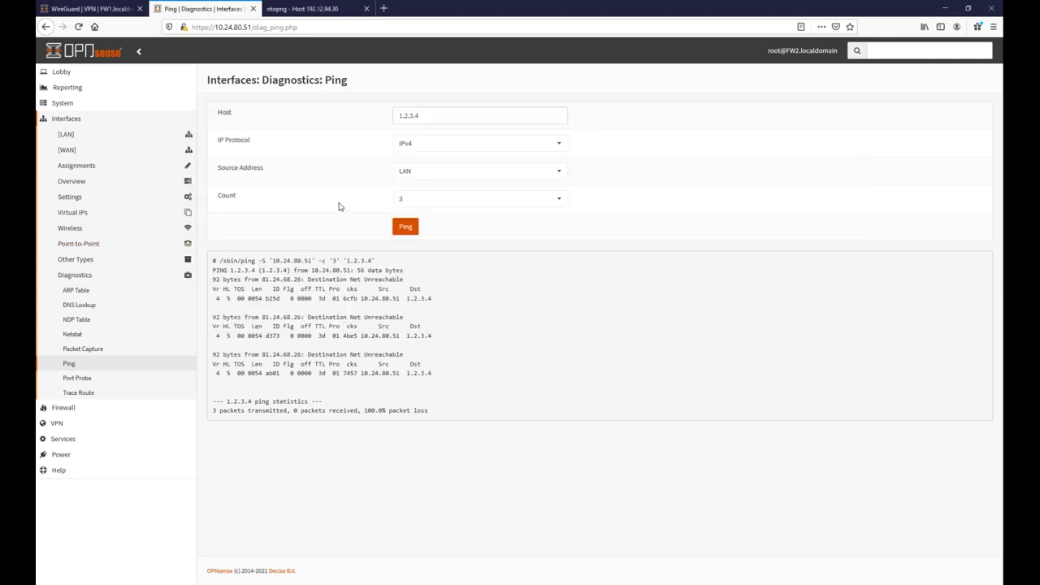